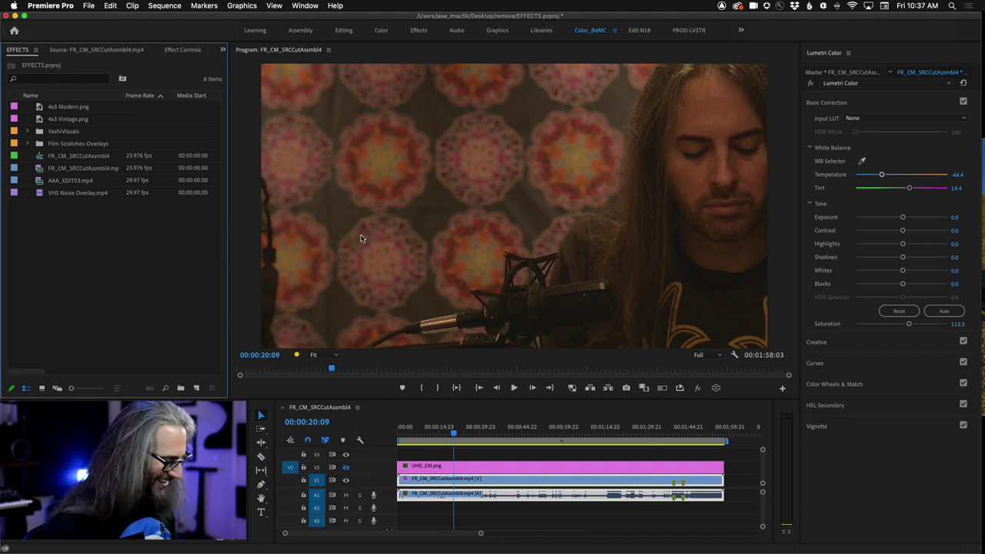
Step: View the current program image of the FR_CM_SRCCutAssmbl4 sequence full screen
key("grave")
key("ctrl+grave")
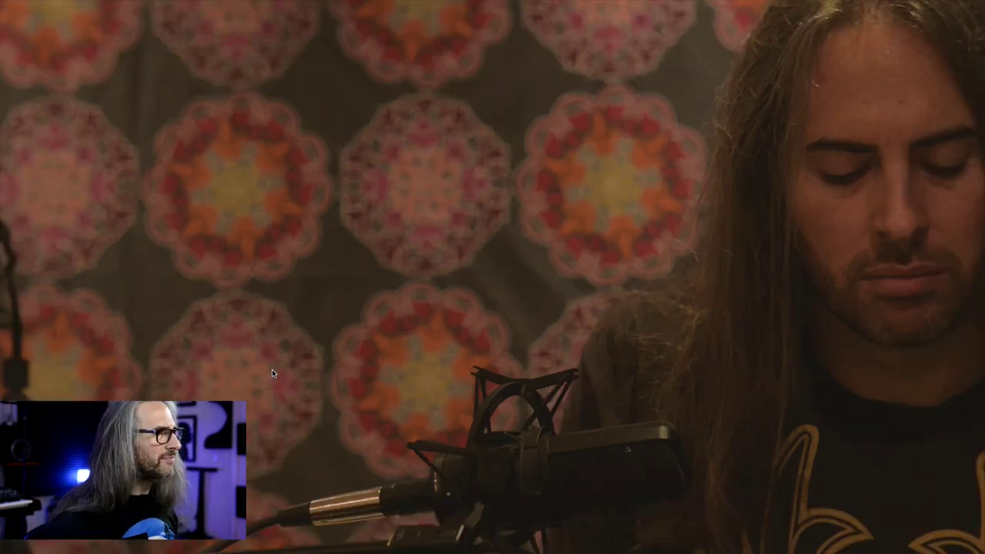
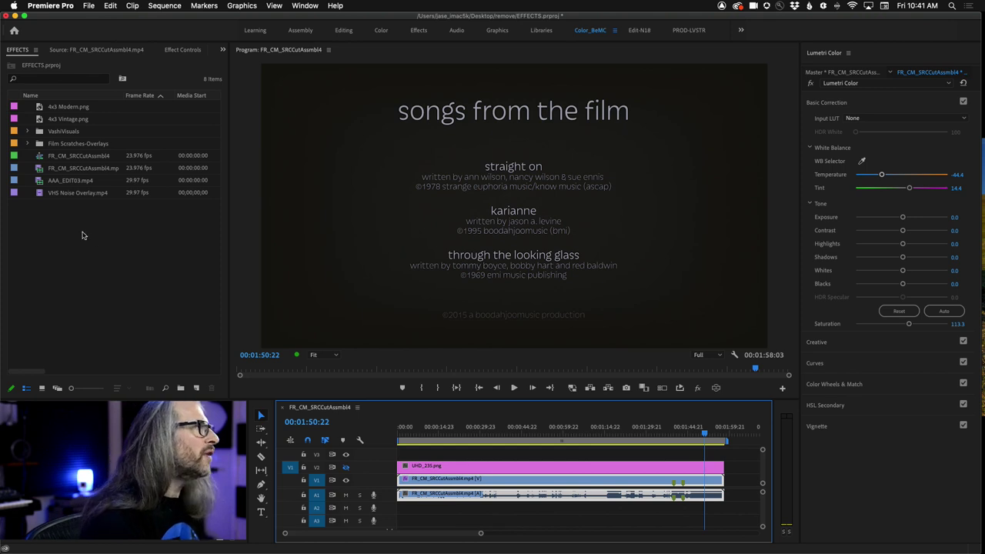
Step: Create a new sequence from the AAA_EDIT03.mp4 clip and move its playhead to 00:00:01:28
double_click(41, 182)
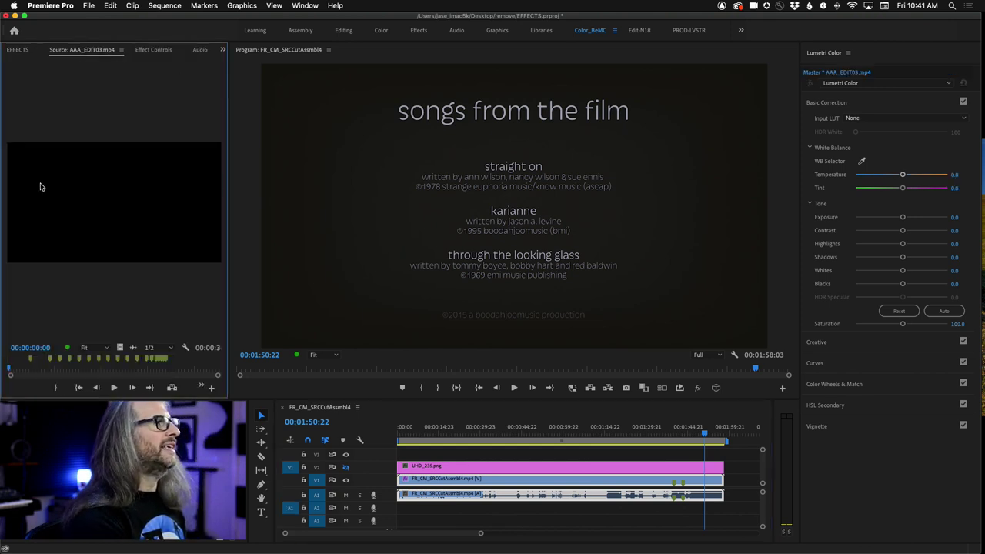
left_click(437, 433)
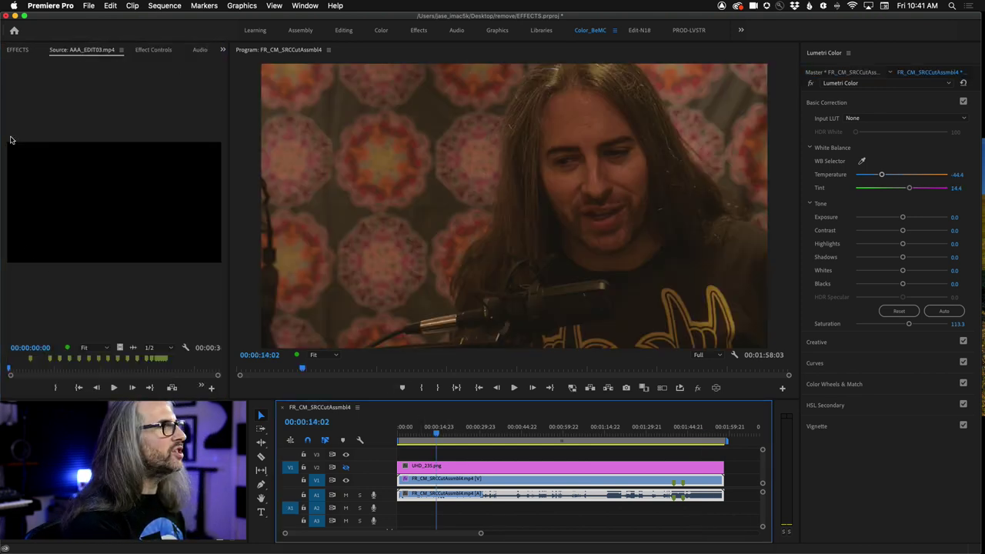
left_click(15, 51)
right_click(39, 185)
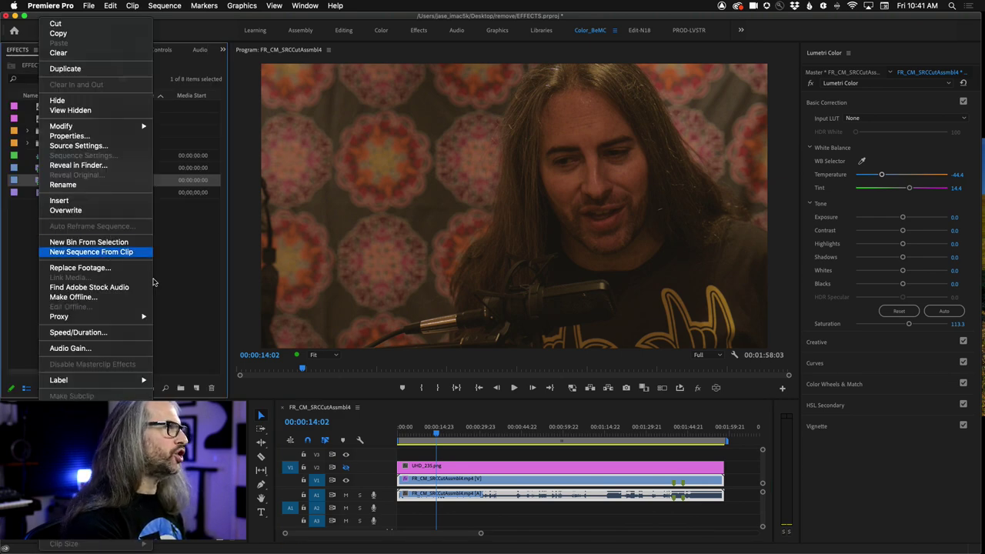
left_click(108, 252)
mouse_move(399, 437)
left_mouse_down()
mouse_move(439, 435)
mouse_move(407, 435)
left_mouse_up()
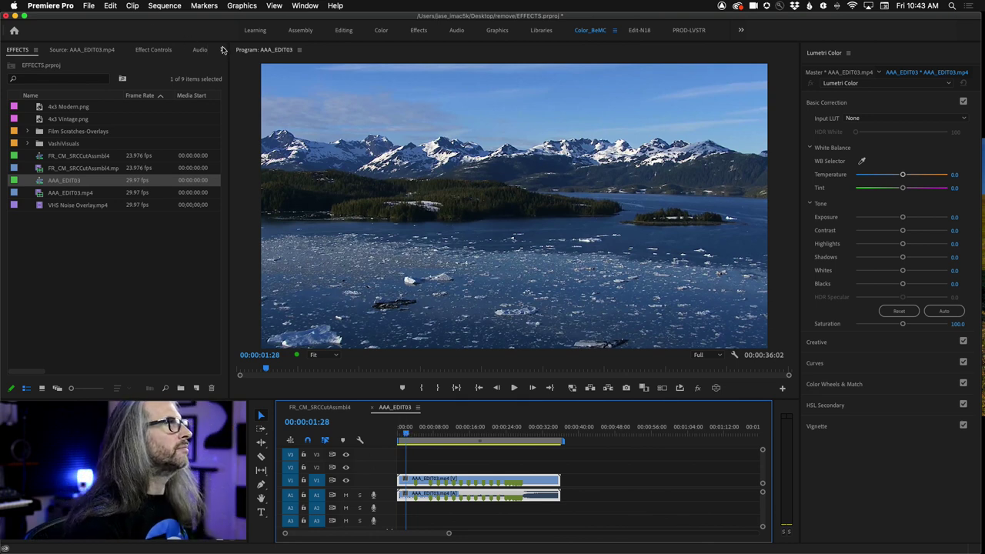
Step: Lower the AAA_EDIT03 sequence's master audio level to -13.0 dB and return to the project's media list
left_click(191, 53)
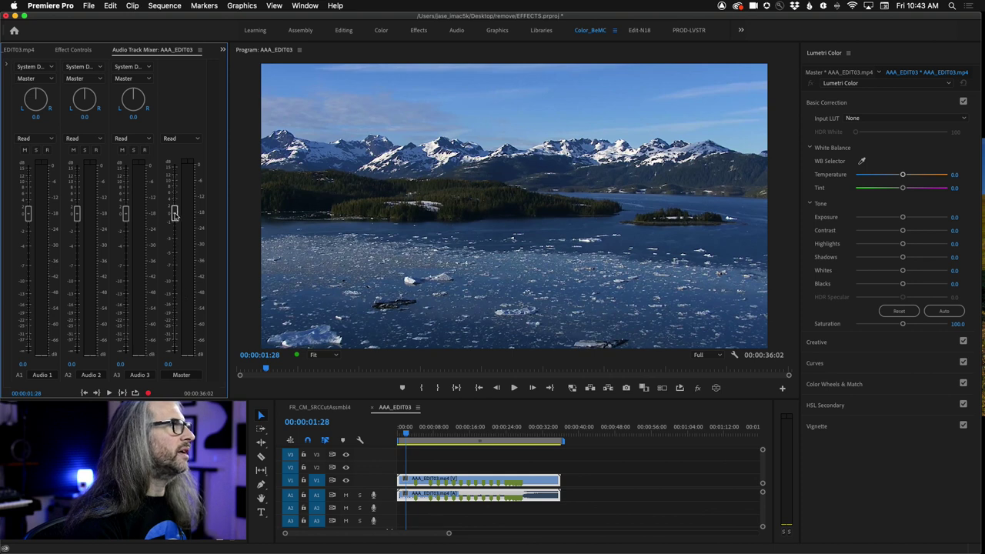
left_click_drag(175, 213, 174, 294)
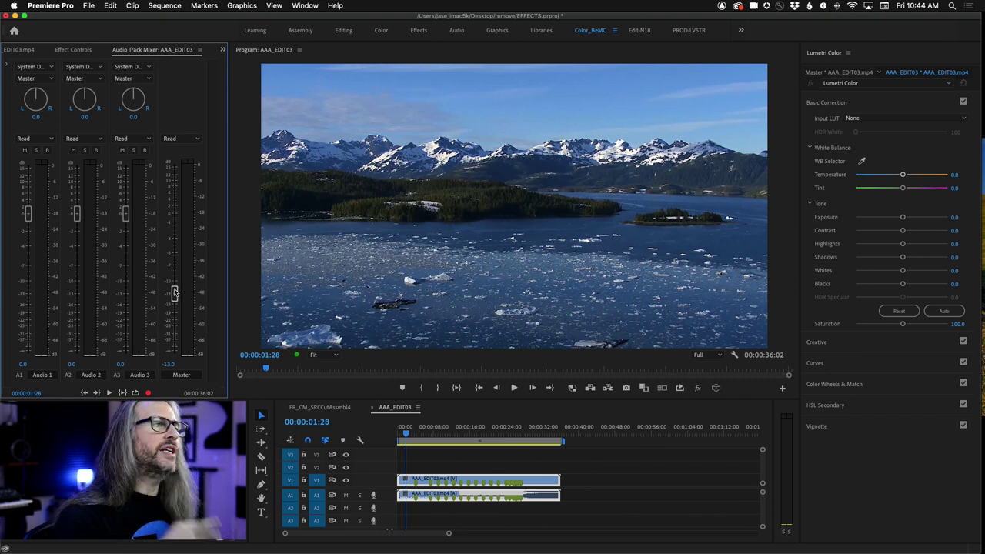
left_click(20, 50)
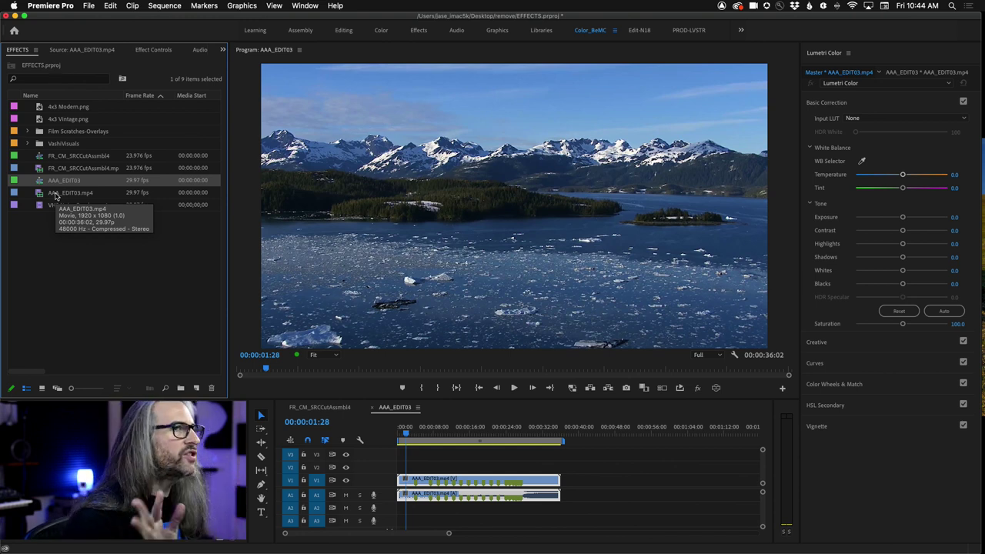
Step: Show the effect controls and set the Lumetri contrast of the AAA_EDIT03.mp4 master clip to 30.0
left_click(151, 50)
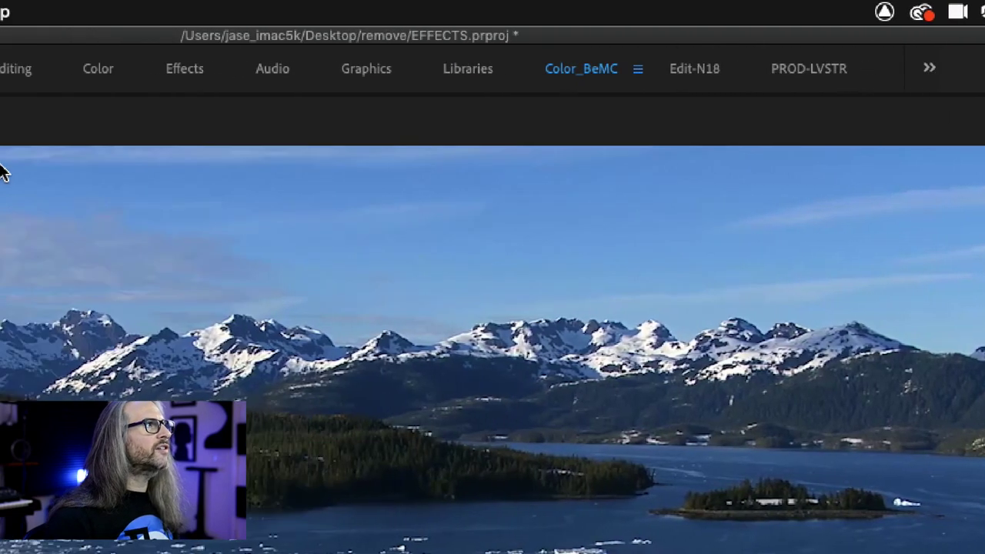
left_click(146, 11)
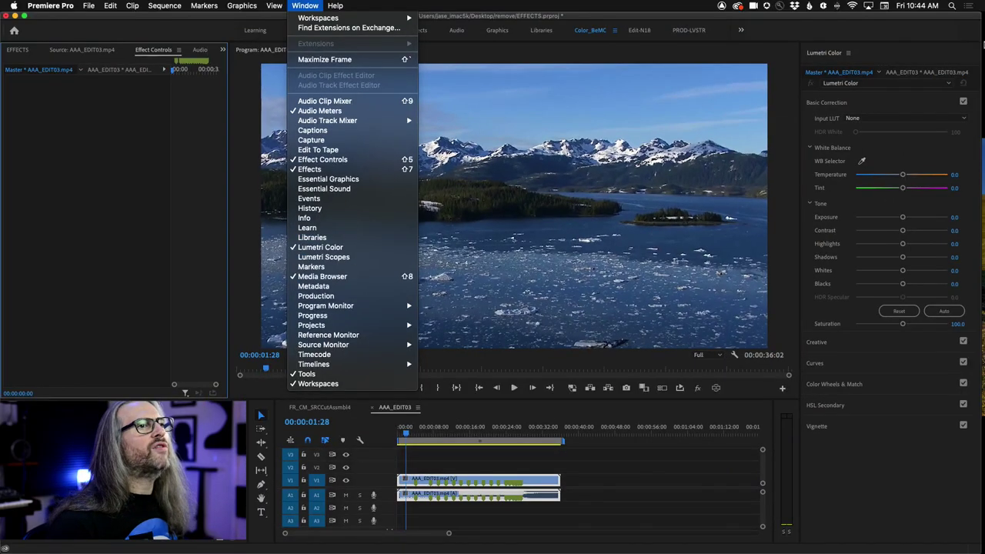
key("Escape")
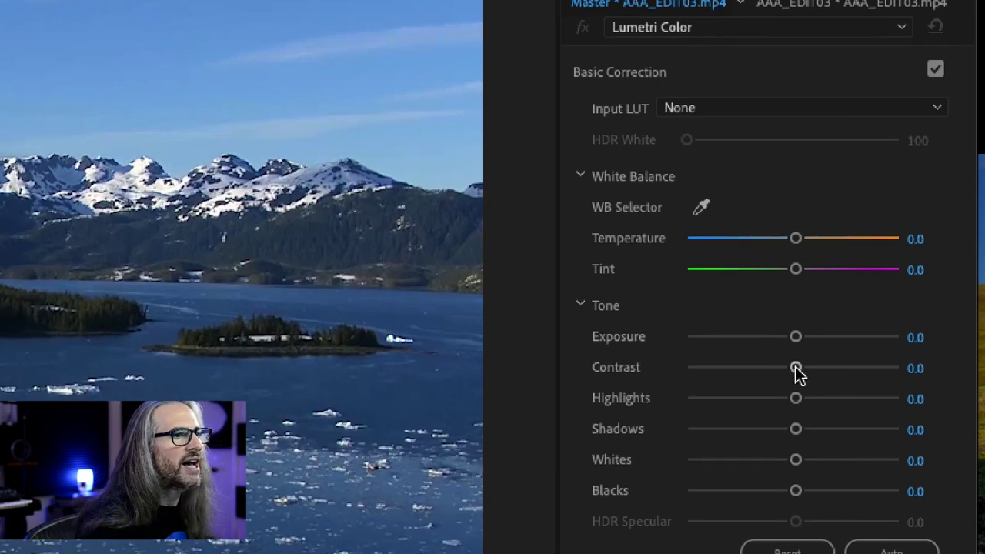
left_click_drag(796, 369, 836, 370)
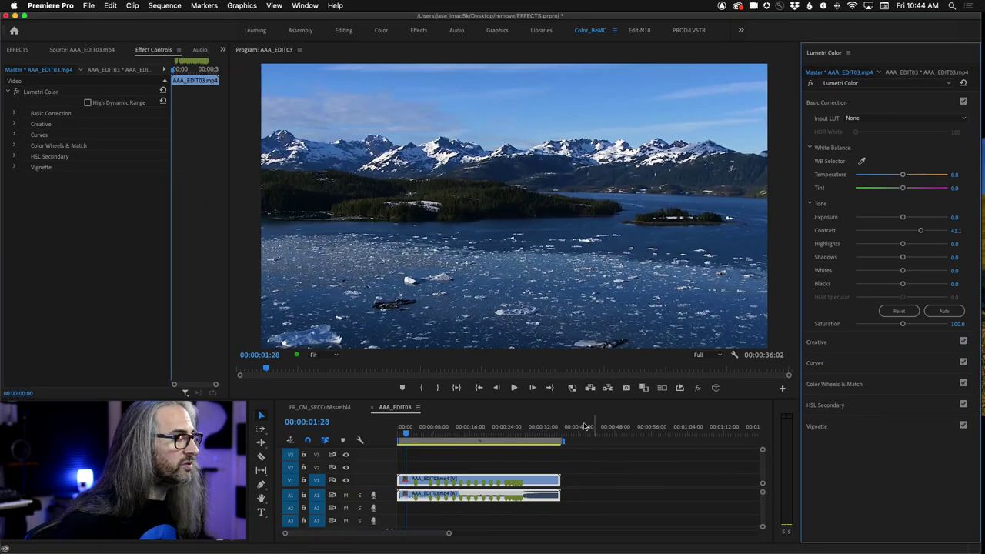
mouse_move(923, 235)
left_mouse_down()
mouse_move(904, 232)
mouse_move(936, 231)
mouse_move(887, 231)
mouse_move(915, 231)
left_mouse_up()
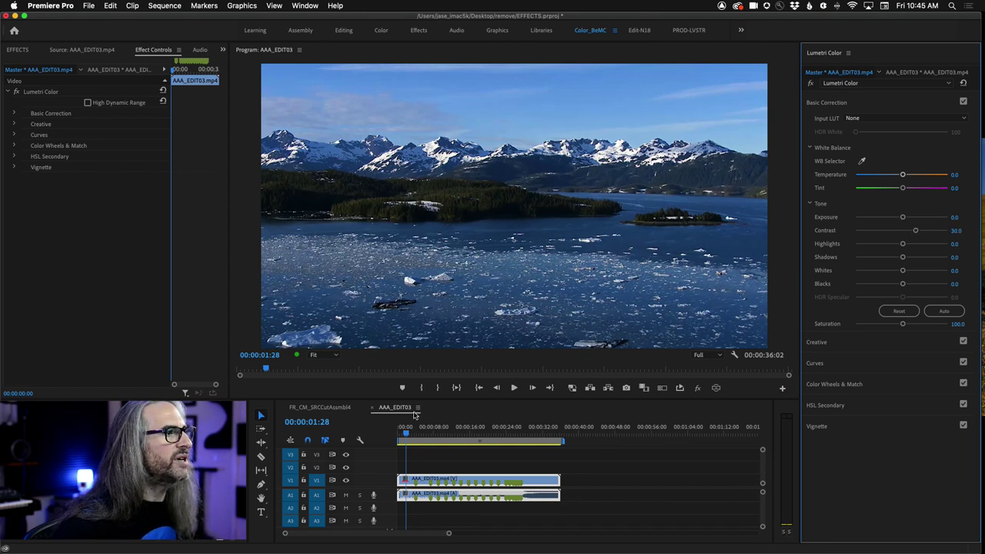
Step: Apply a Lumetri basic correction to the sequence's clip instance with Contrast 54.4, Whites -45.6 and Highlights -11.1
left_click(408, 435)
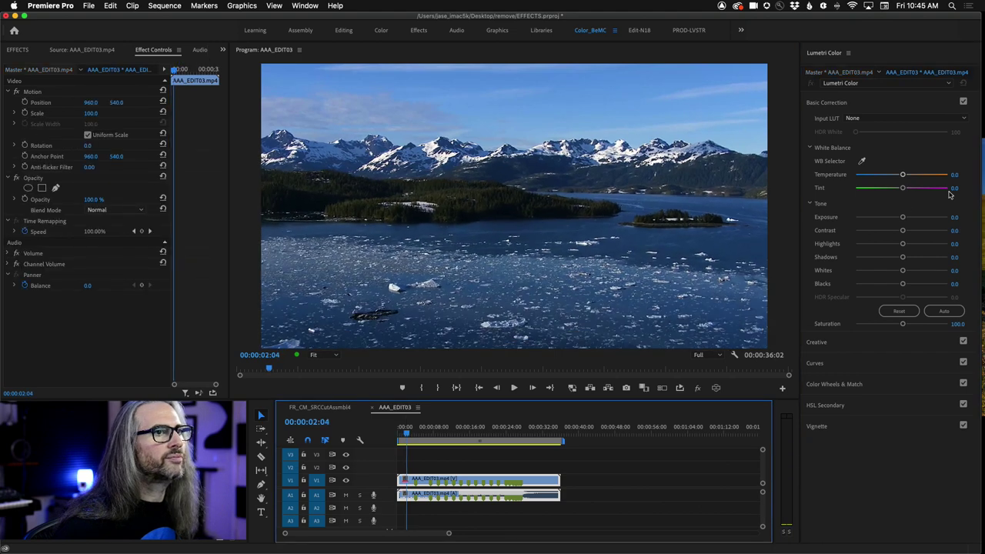
left_click_drag(903, 231, 927, 234)
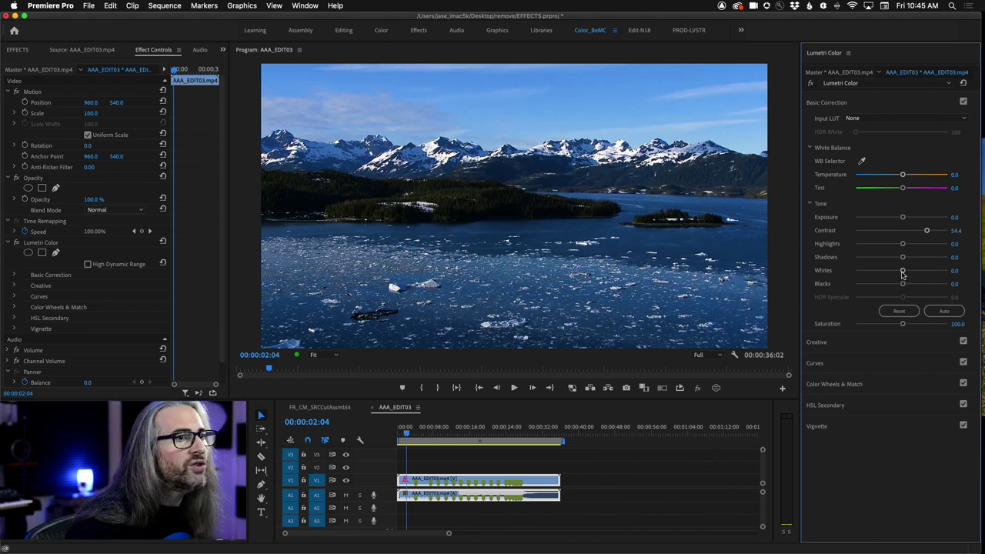
left_click_drag(903, 271, 883, 271)
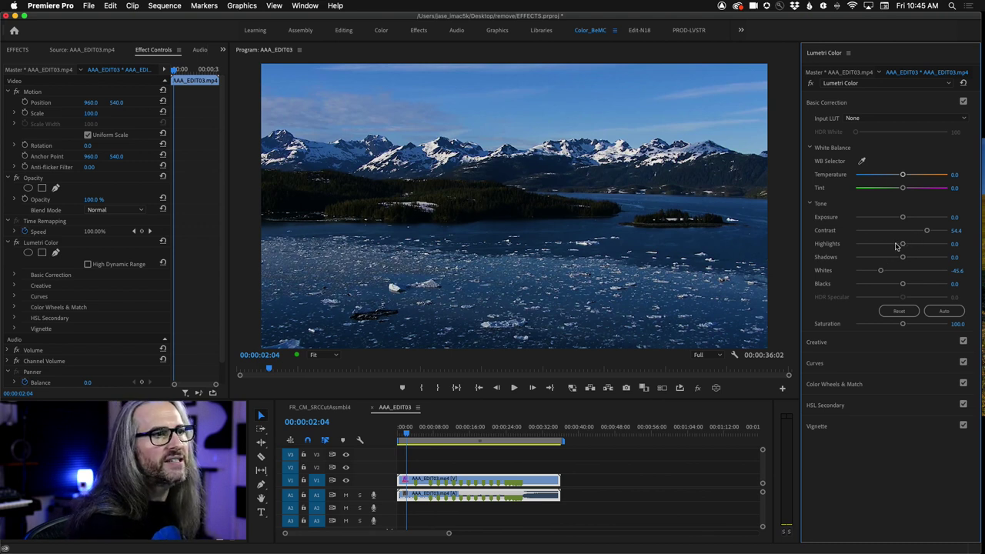
mouse_move(903, 245)
left_mouse_down()
mouse_move(913, 246)
mouse_move(888, 248)
mouse_move(896, 248)
left_mouse_up()
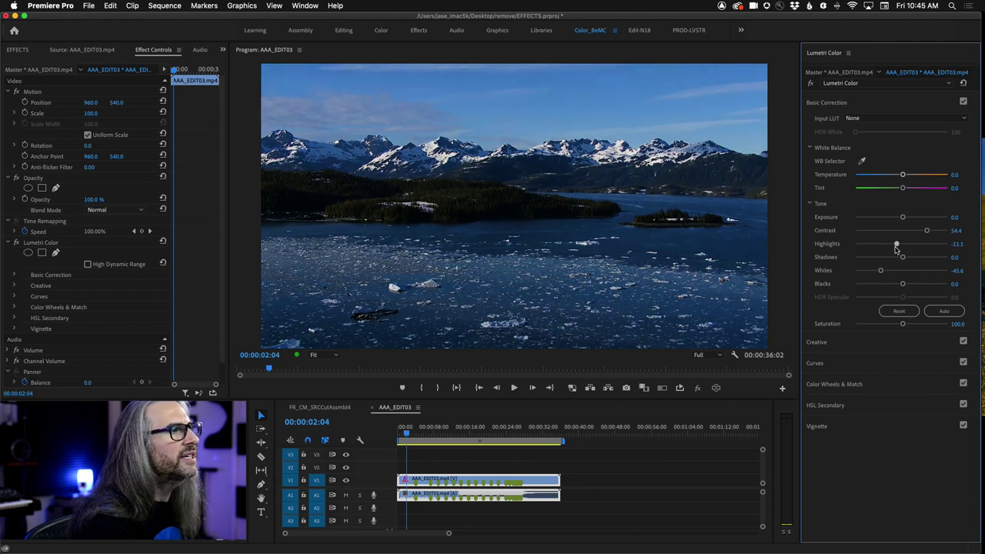
Step: Set the Faded Film amount in the clip's creative adjustments to 41.7
left_click(887, 342)
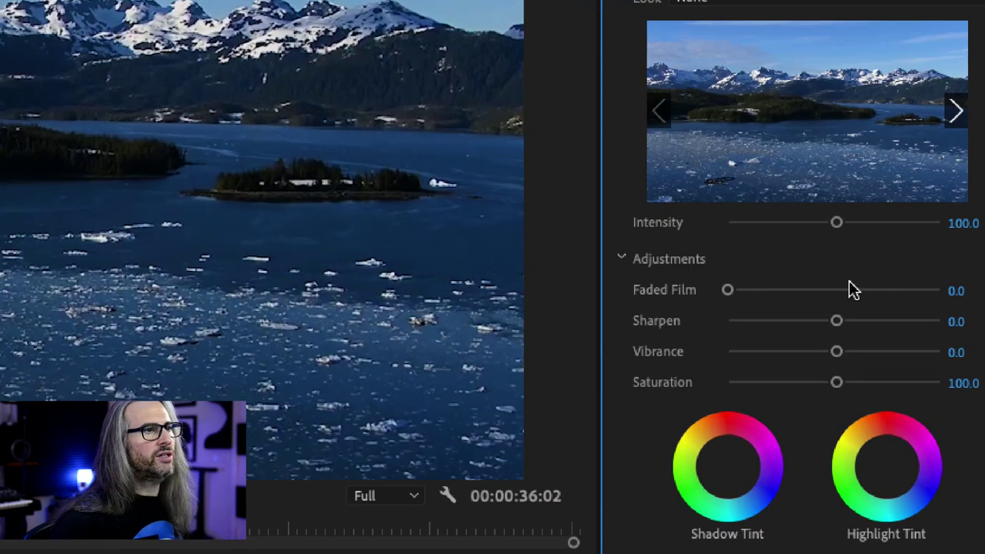
left_click(620, 260)
left_click(621, 261)
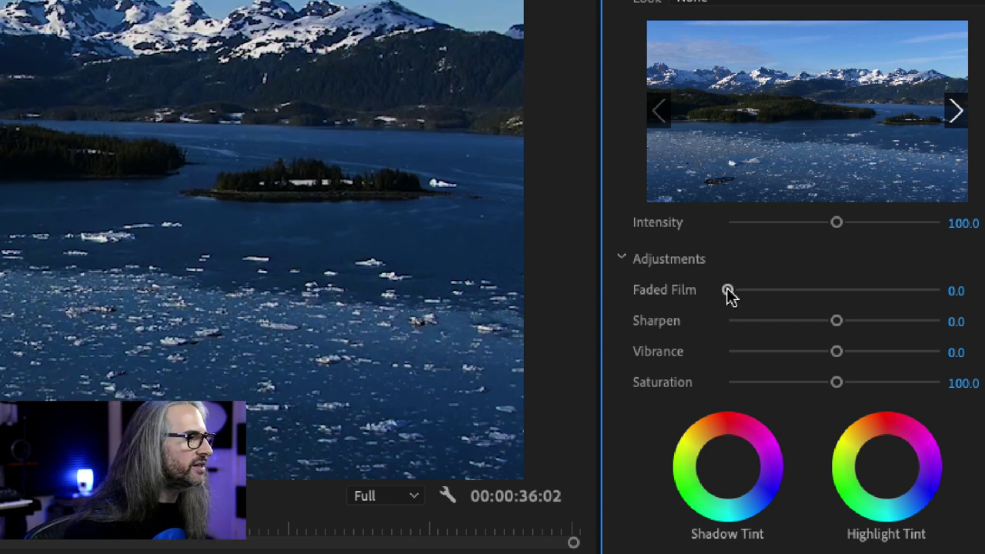
left_click_drag(729, 291, 915, 284)
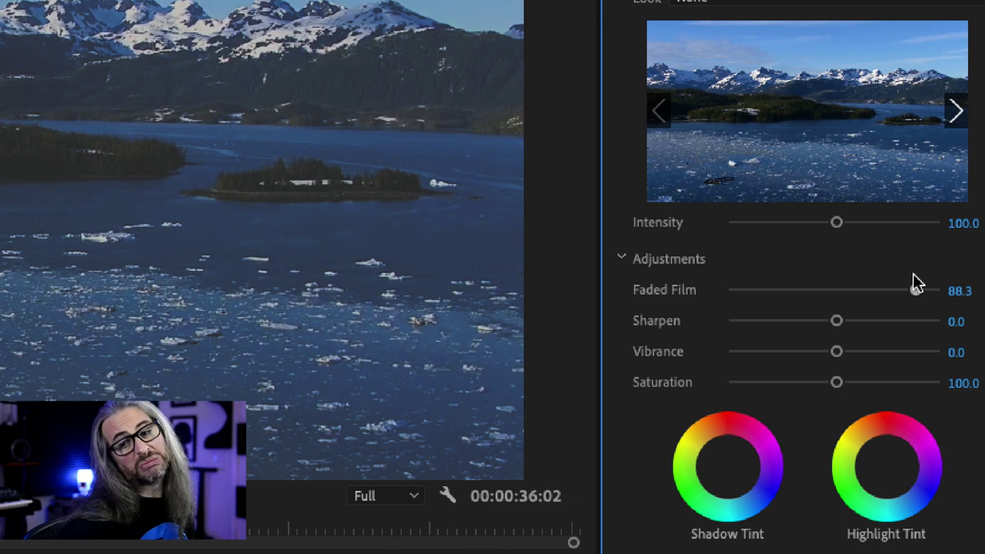
left_click_drag(913, 273, 813, 283)
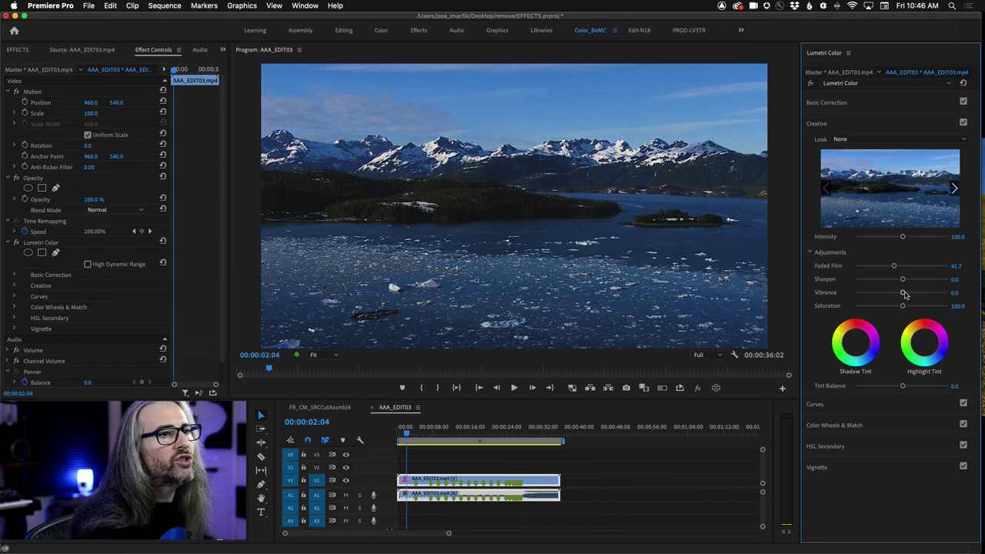
Step: Set the clip's creative Vibrance to -26.7 and Sharpen to 62.2, then compare the image with the Lumetri effect bypassed
left_click_drag(904, 294, 890, 294)
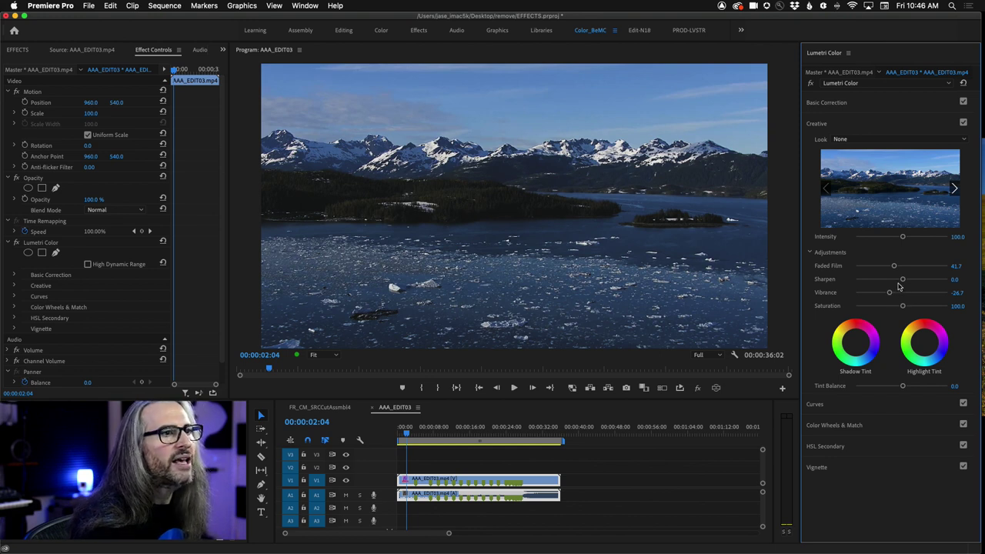
left_click_drag(903, 279, 925, 281)
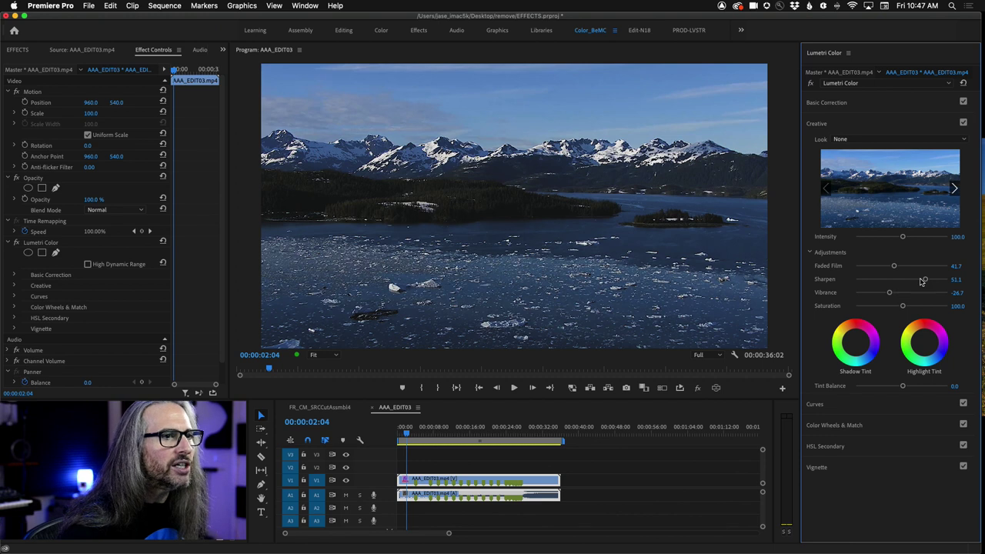
left_click_drag(926, 280, 930, 283)
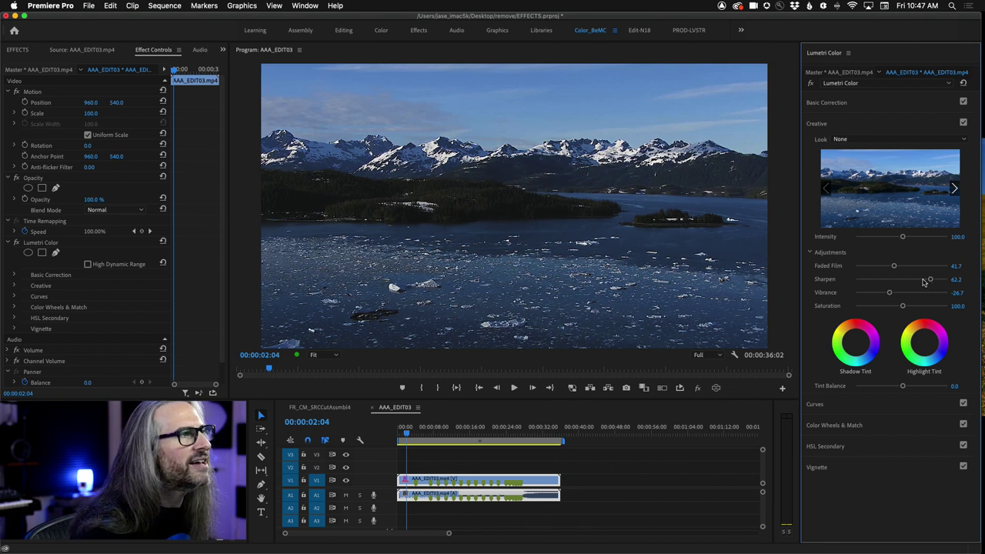
left_click(810, 83)
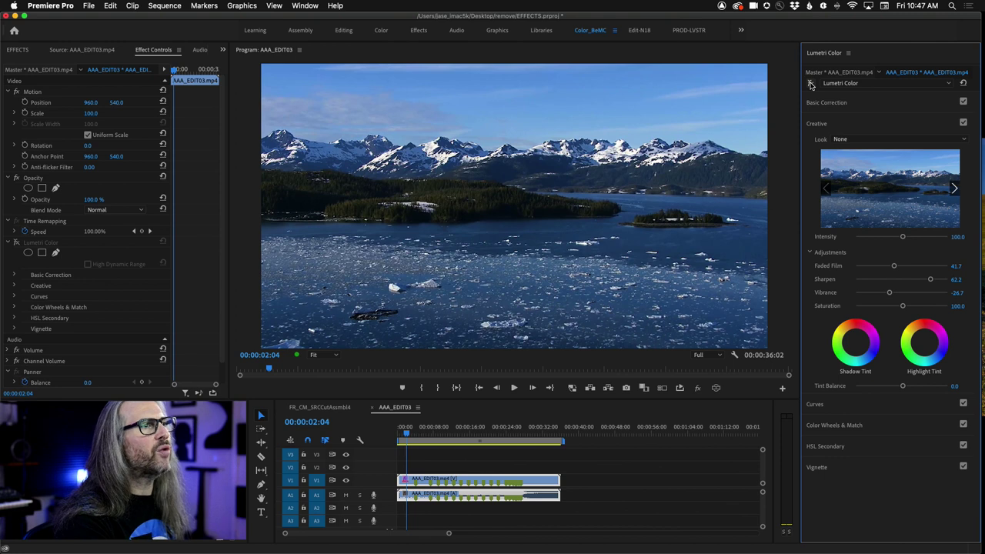
left_click(811, 84)
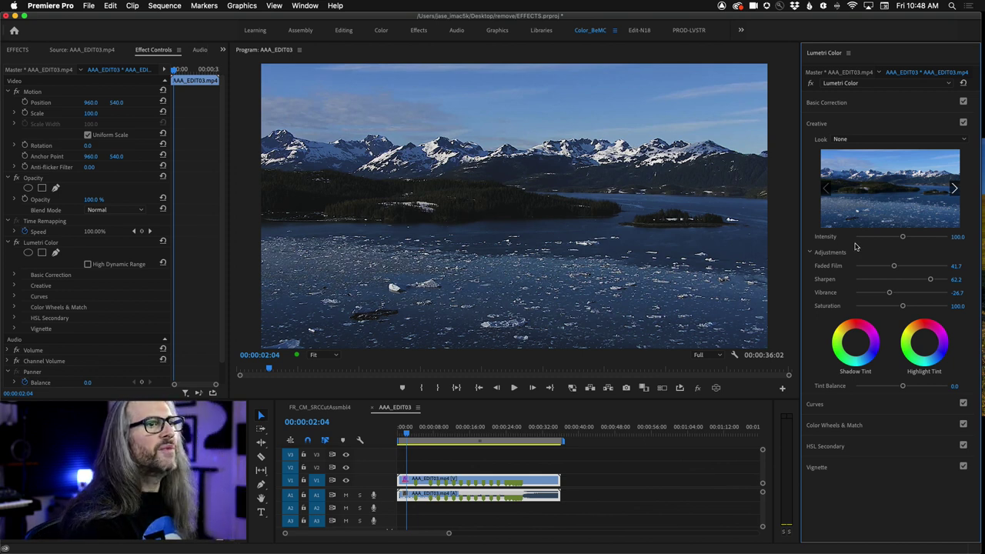
Step: Shape the white RGB curve with two added points in the upper range and a lowered white end point
left_click(816, 125)
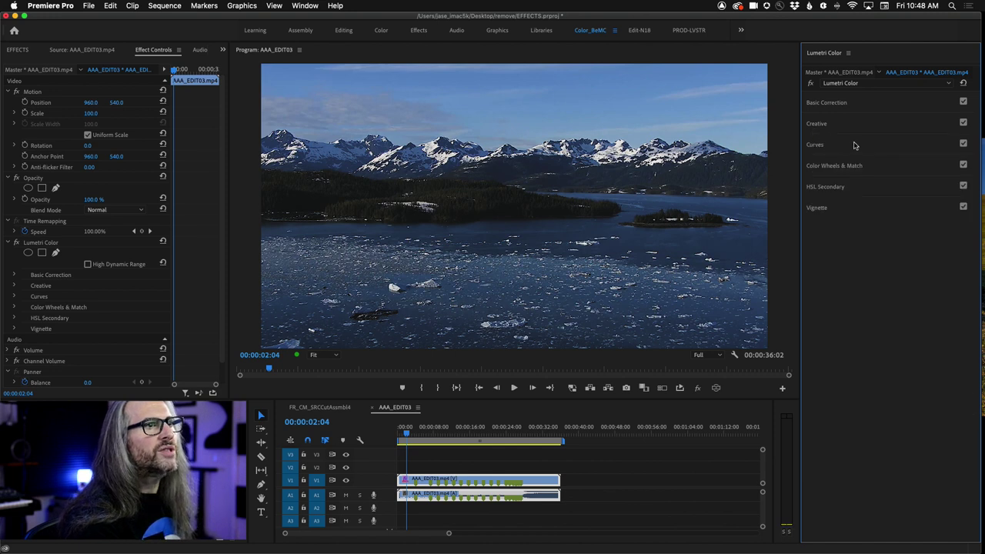
left_click(853, 144)
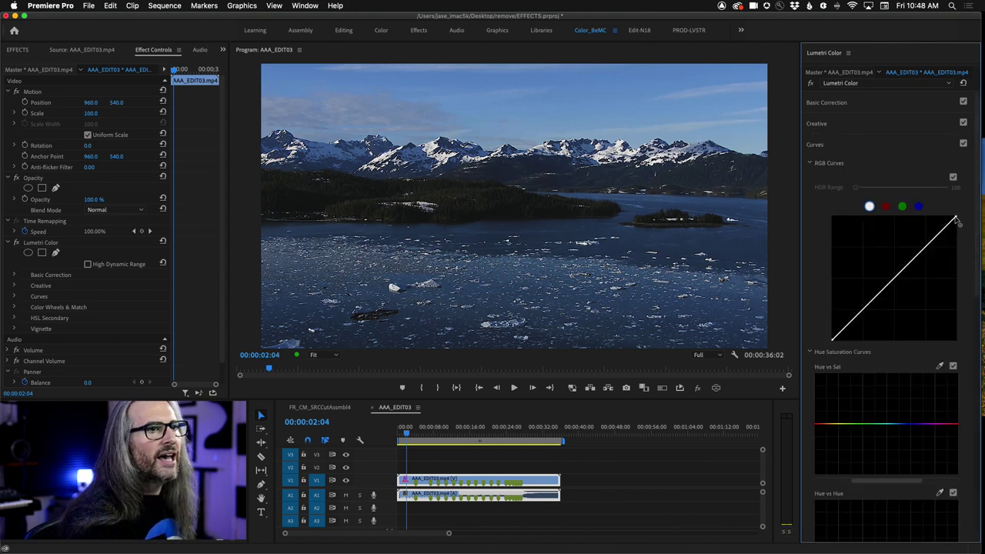
left_click(942, 230)
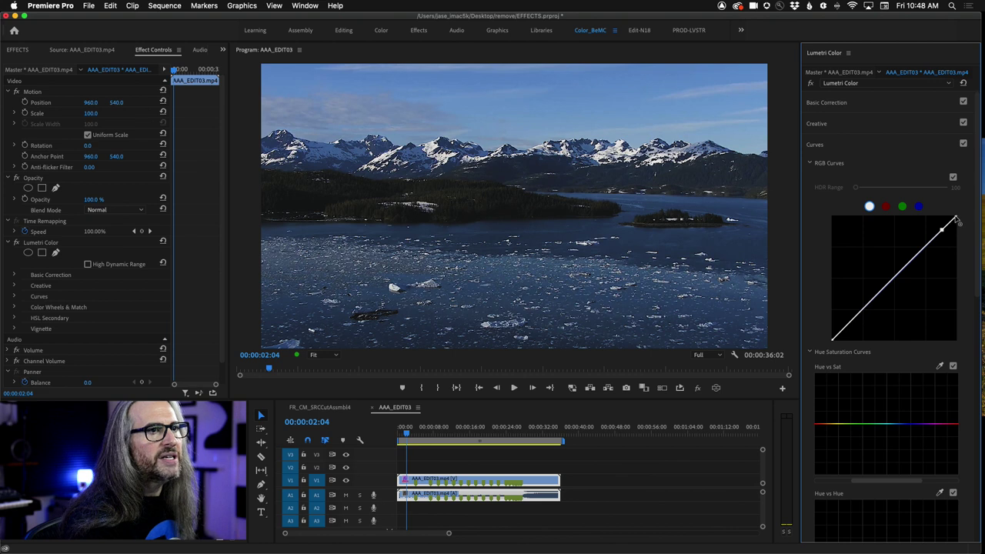
left_click_drag(957, 220, 910, 262)
double_click(960, 229)
left_click_drag(958, 227, 960, 239)
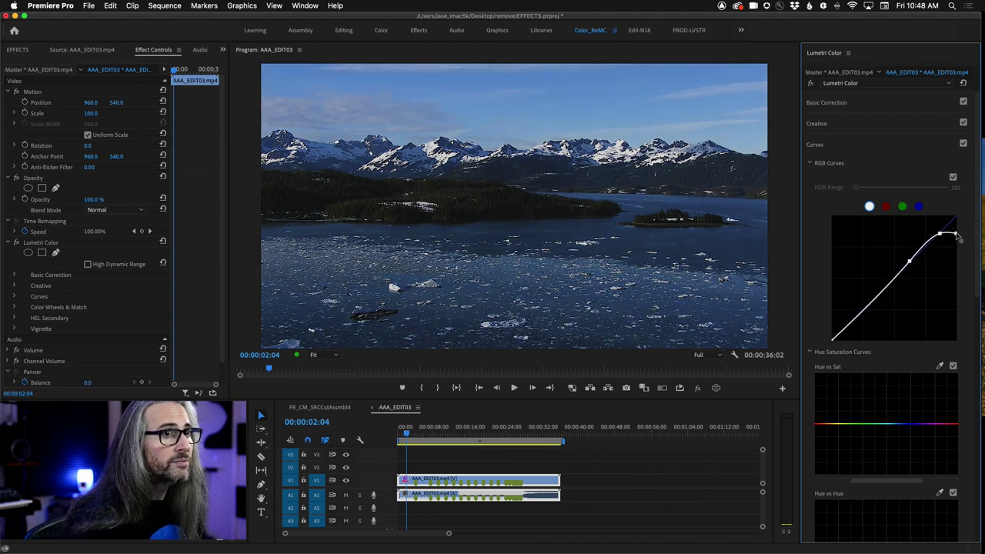
Step: Raise the green curve slightly at its highlight end and lower the blue curve's highlight end a little
left_click(903, 208)
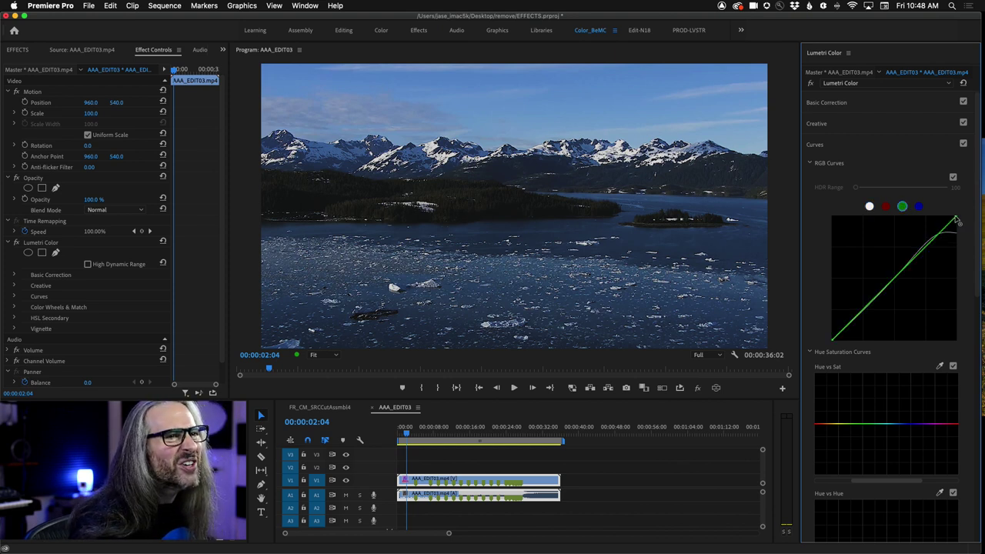
left_click_drag(958, 220, 952, 219)
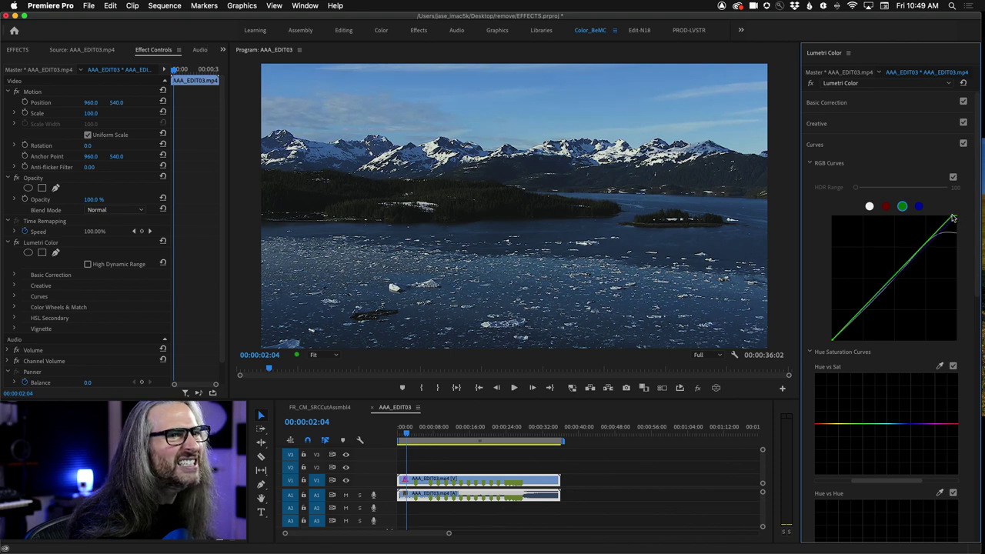
left_click(919, 207)
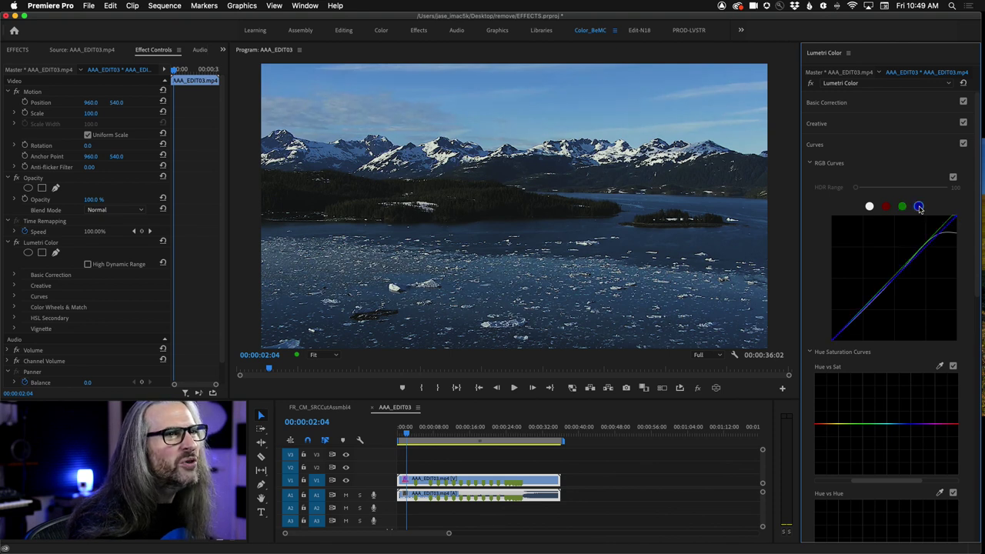
left_click_drag(955, 221, 957, 220)
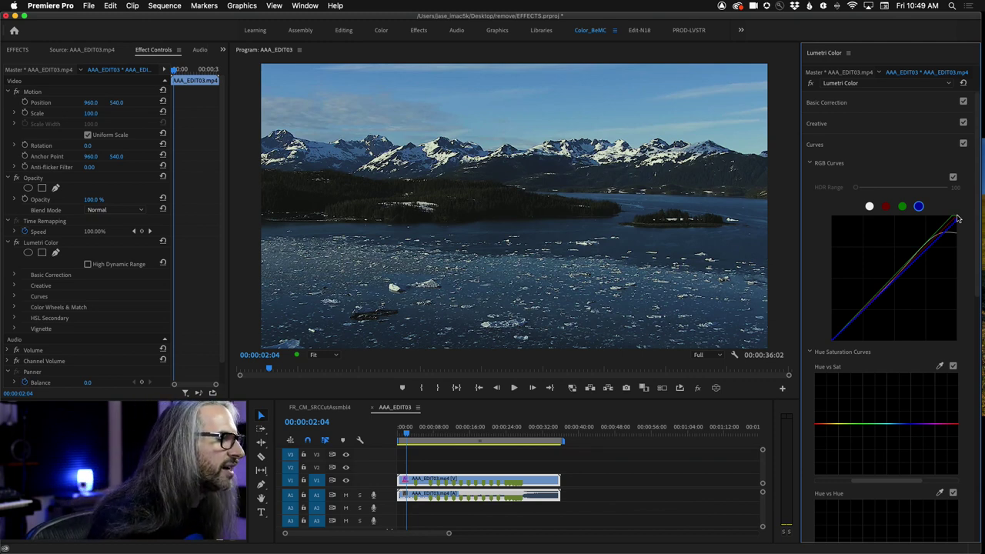
Step: Darken the image edges by setting the clip's Lumetri vignette Amount to -1.5
left_click(818, 145)
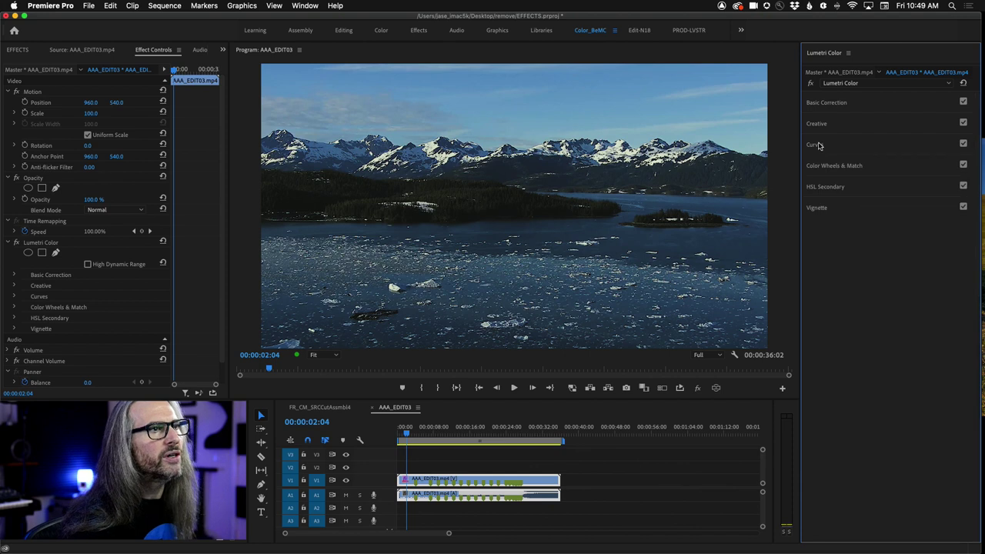
left_click(853, 206)
mouse_move(904, 224)
left_mouse_down()
mouse_move(869, 223)
mouse_move(899, 223)
mouse_move(885, 224)
left_mouse_up()
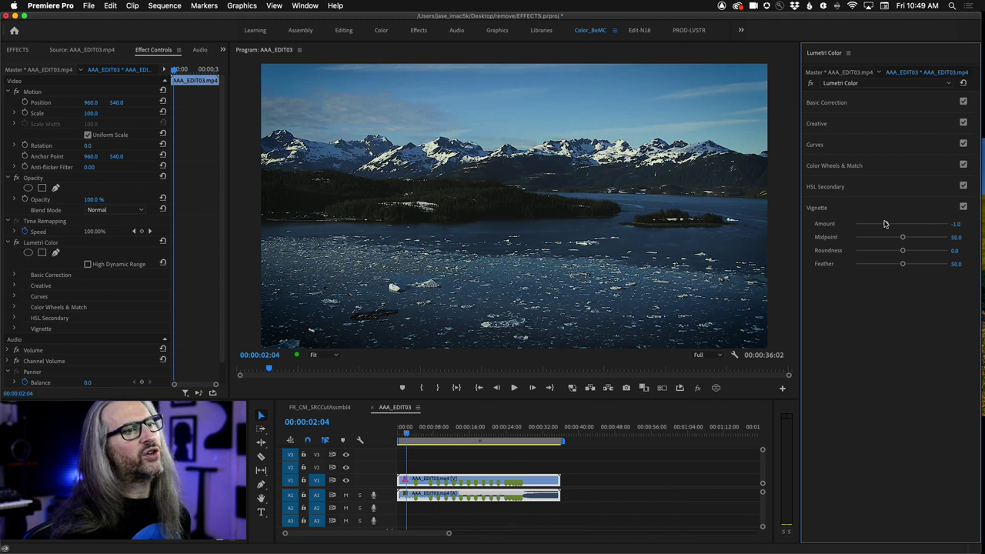
left_click_drag(886, 223, 856, 223)
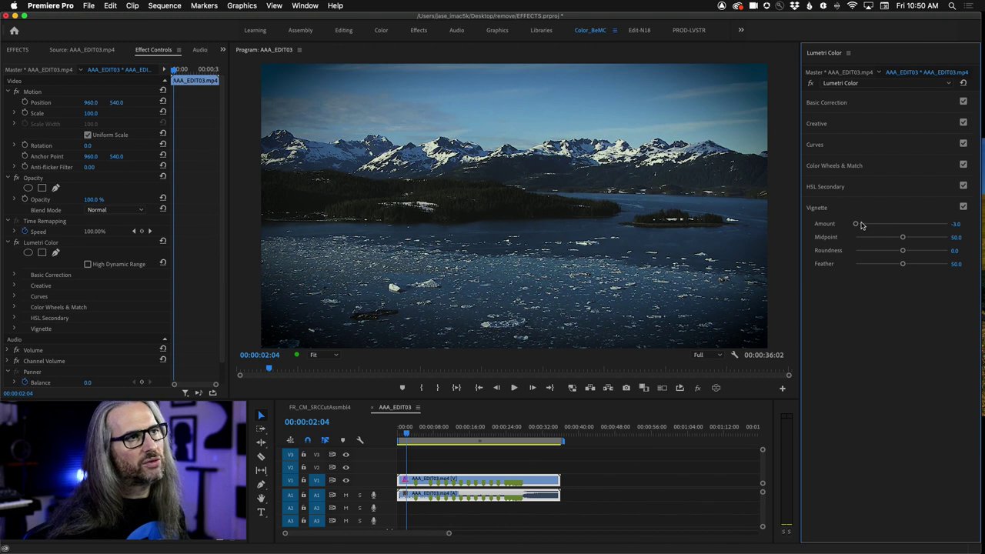
left_click_drag(856, 224, 879, 225)
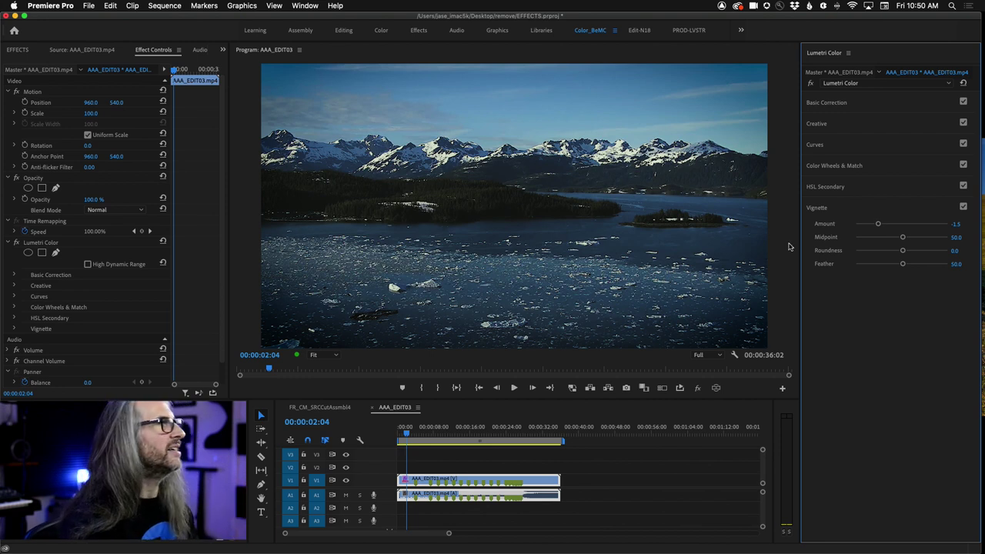
Step: Collapse the clip's Lumetri Color effect settings and bring up the effects library grouped with Lumetri Color
left_click(8, 242)
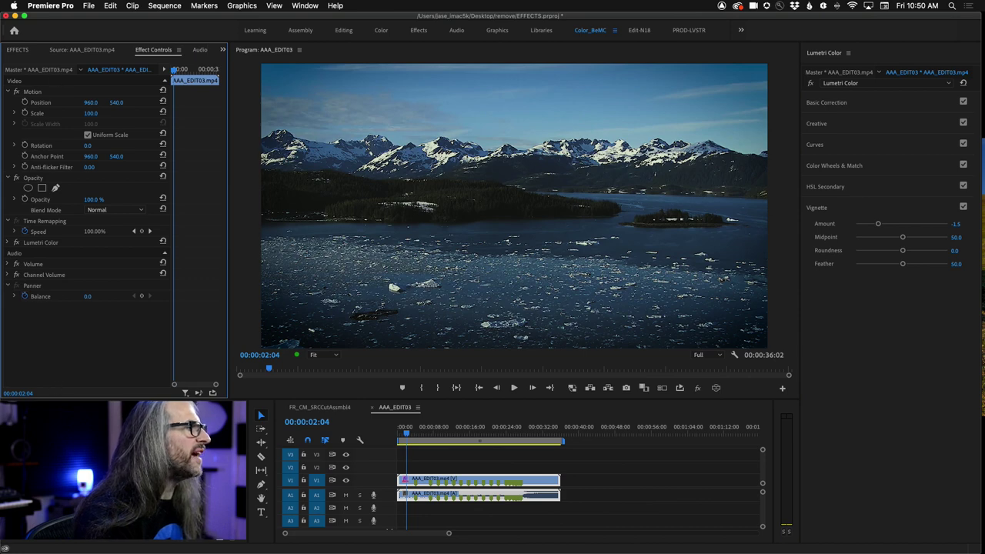
left_click(242, 215)
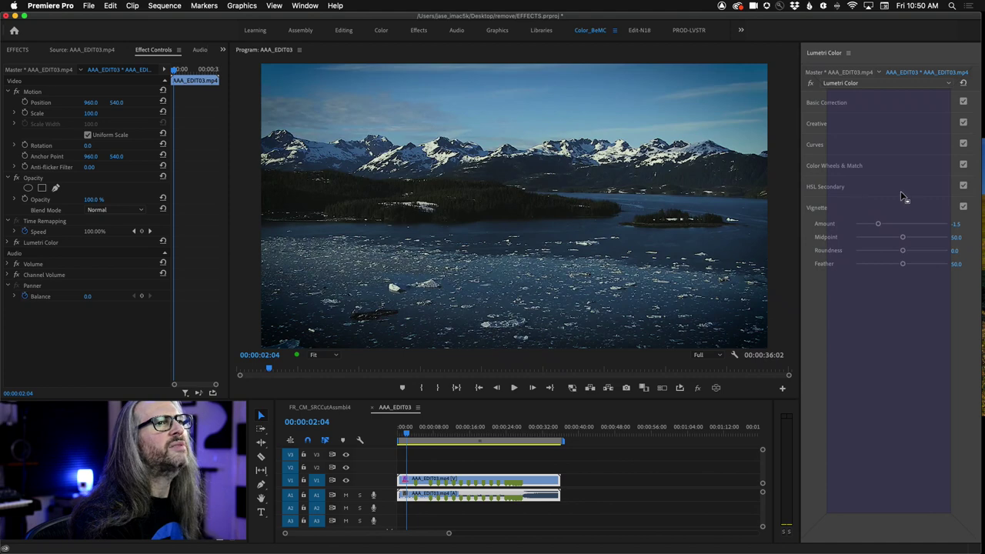
key("shift+7")
Step: Search the effects library for "channel blur" and apply the Channel Blur effect to the AAA_EDIT03 clip
left_click(905, 70)
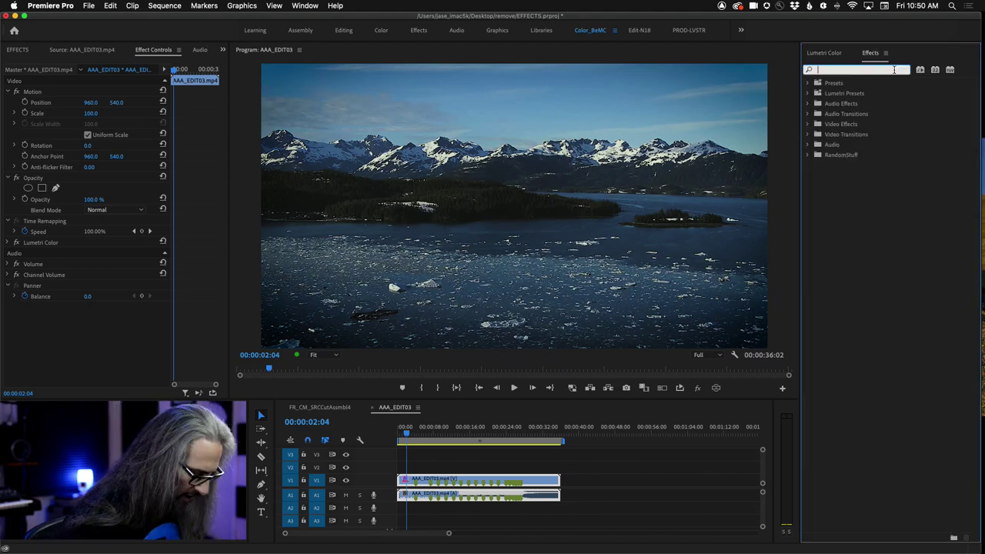
type("channel")
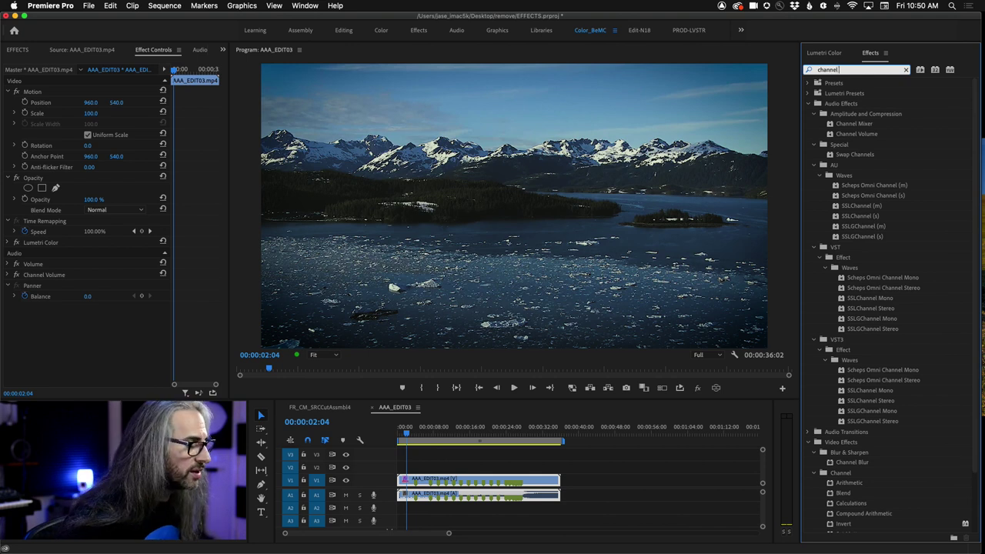
type(" blue")
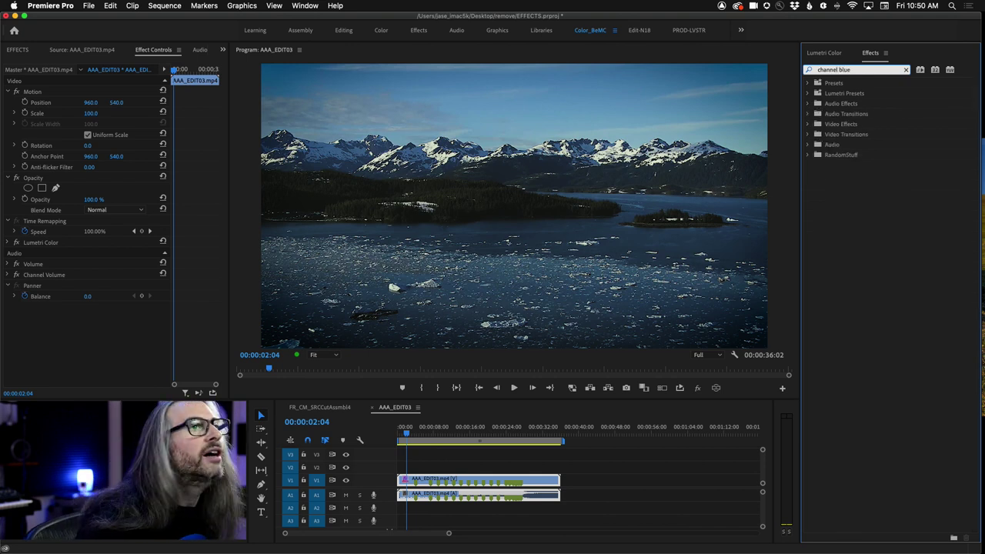
key("BackSpace")
type("r")
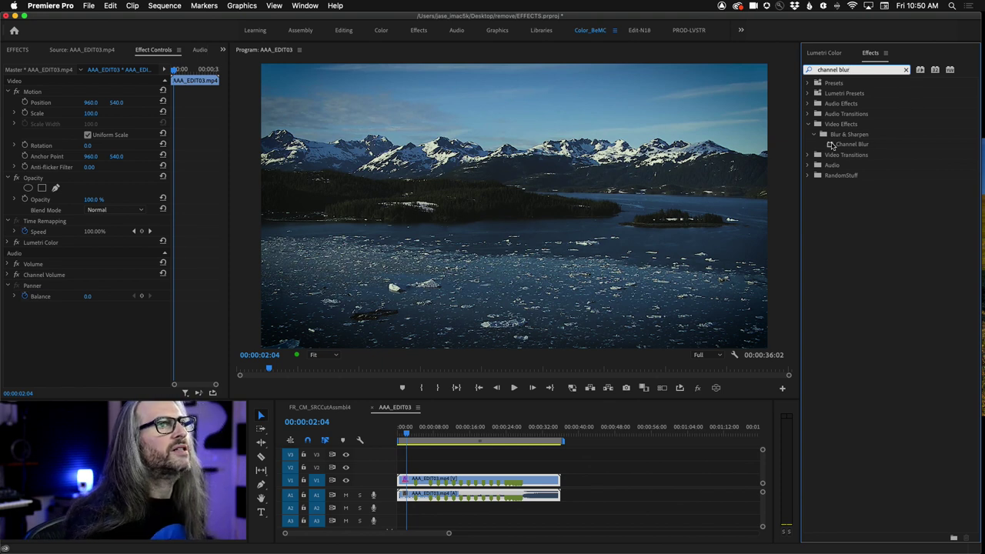
left_click_drag(829, 147, 718, 163)
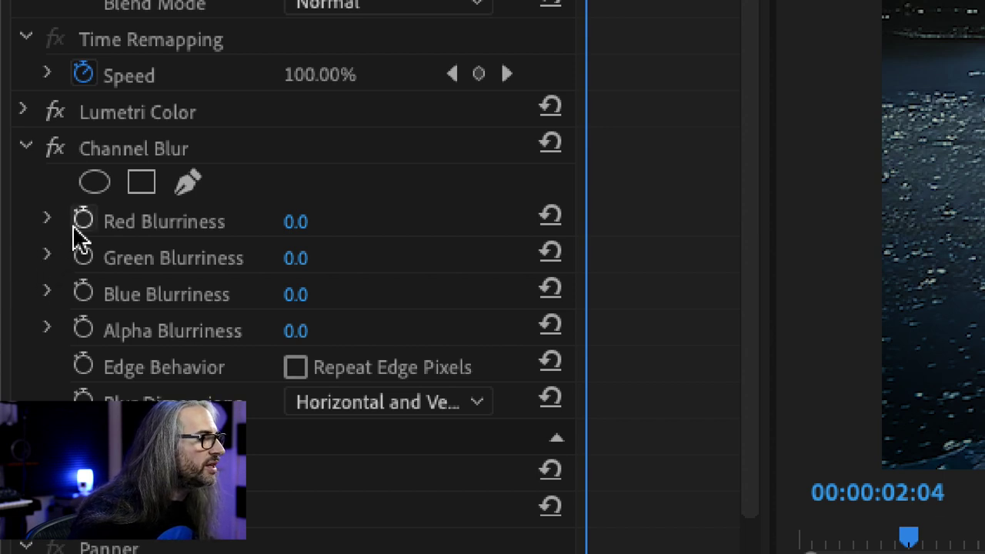
Step: Set the Channel Blur's Red Blurriness to 22, repeat edge pixels, restrict the blur to Vertical and collapse its settings
left_click(308, 225)
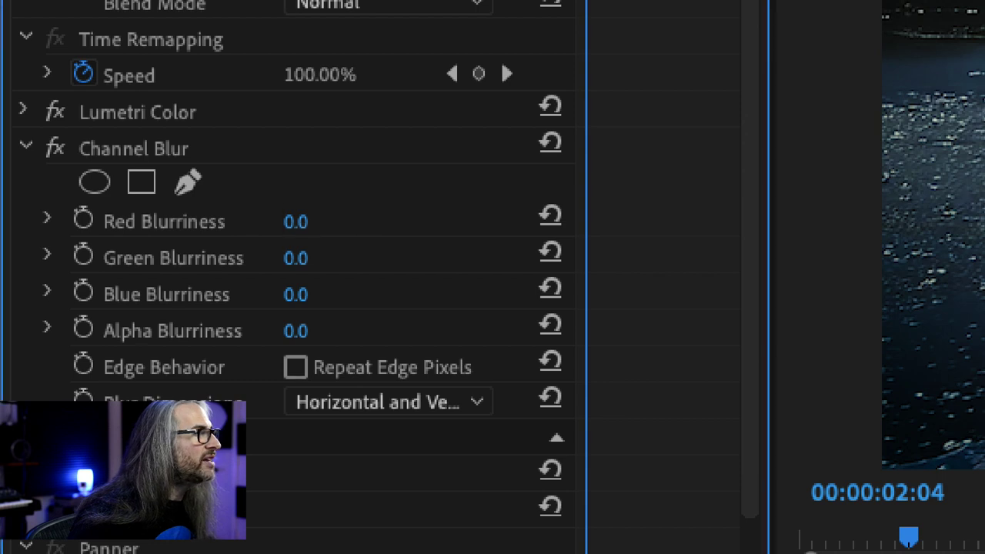
type("22")
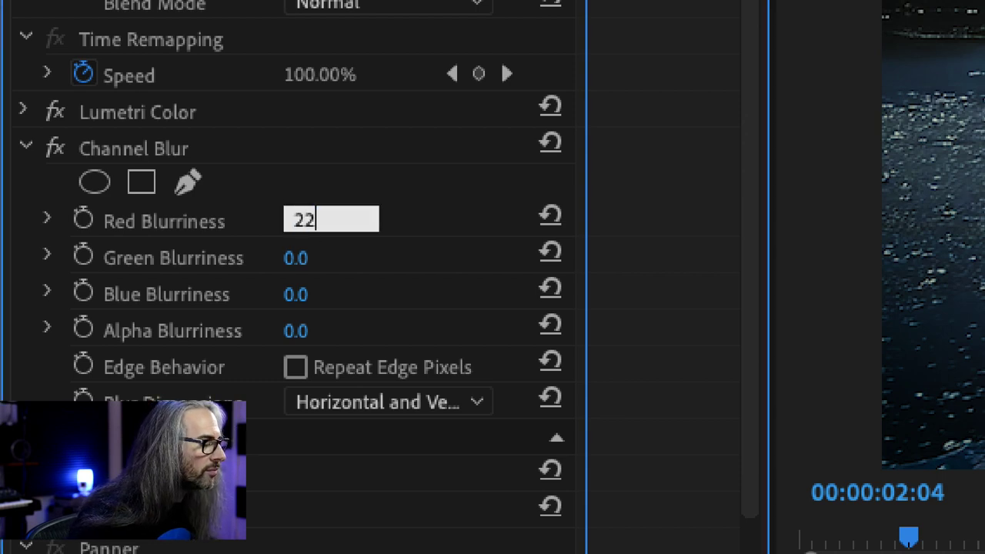
key("Tab")
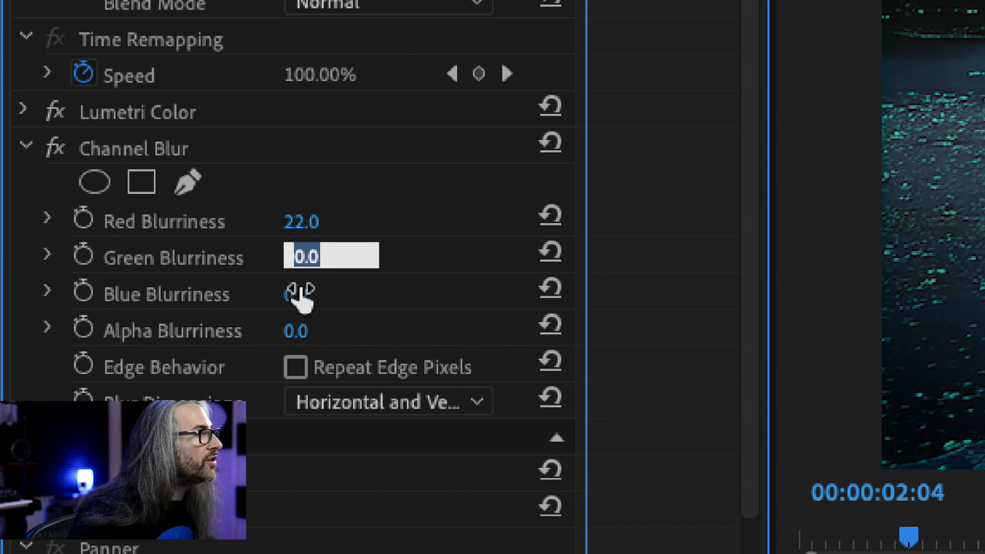
left_click(297, 367)
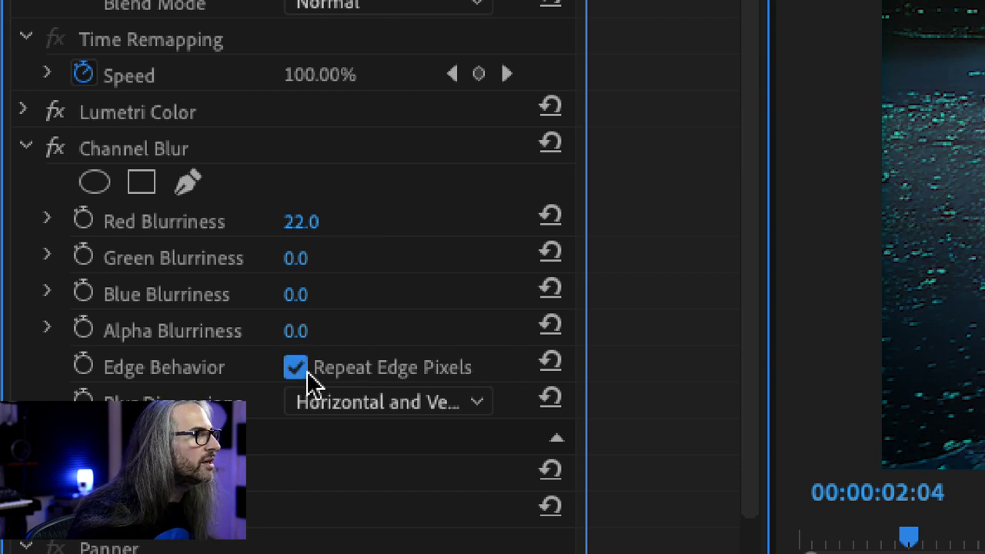
left_click(405, 410)
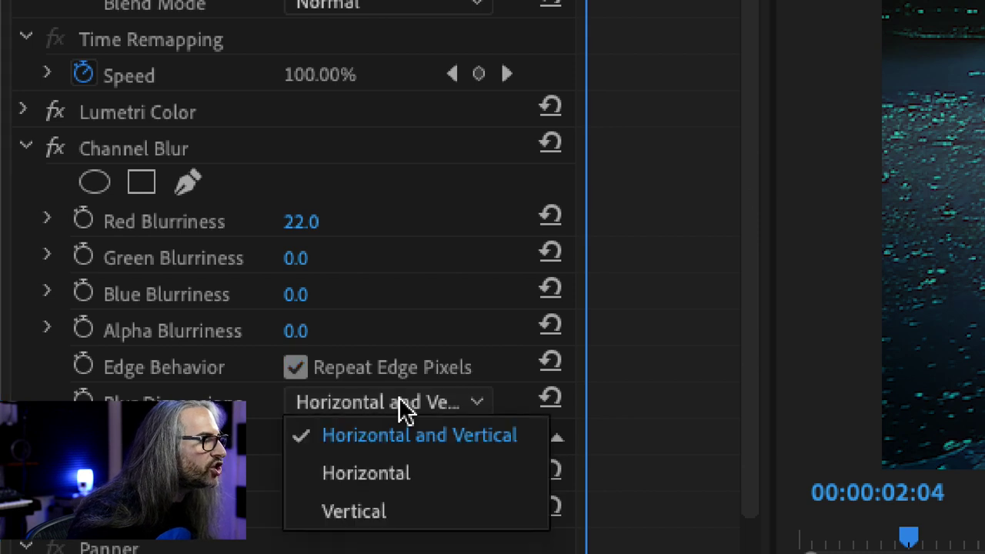
left_click(385, 517)
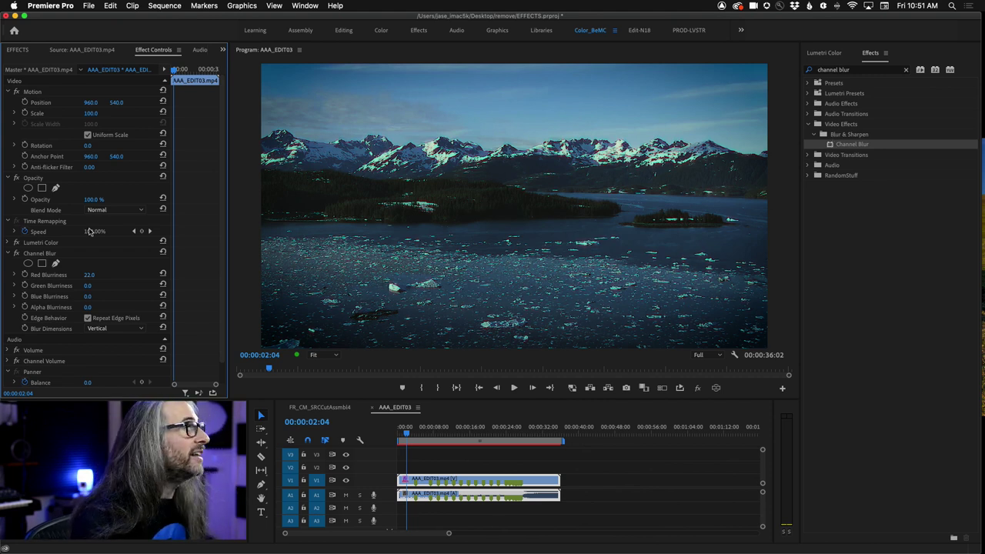
left_click(7, 253)
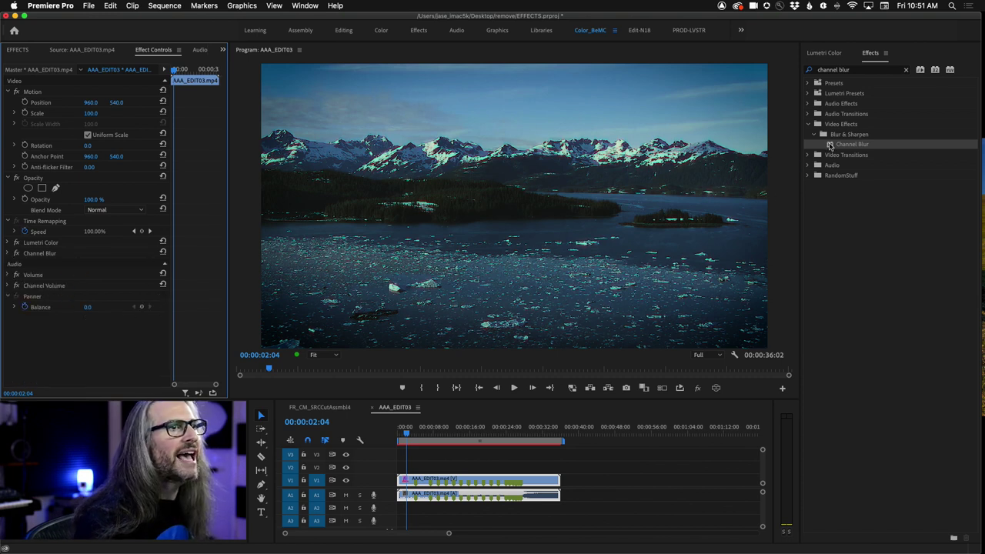
Step: Add a second Channel Blur to the clip with Blue Blurriness 40, repeated edge pixels and Horizontal blur dimensions
double_click(830, 146)
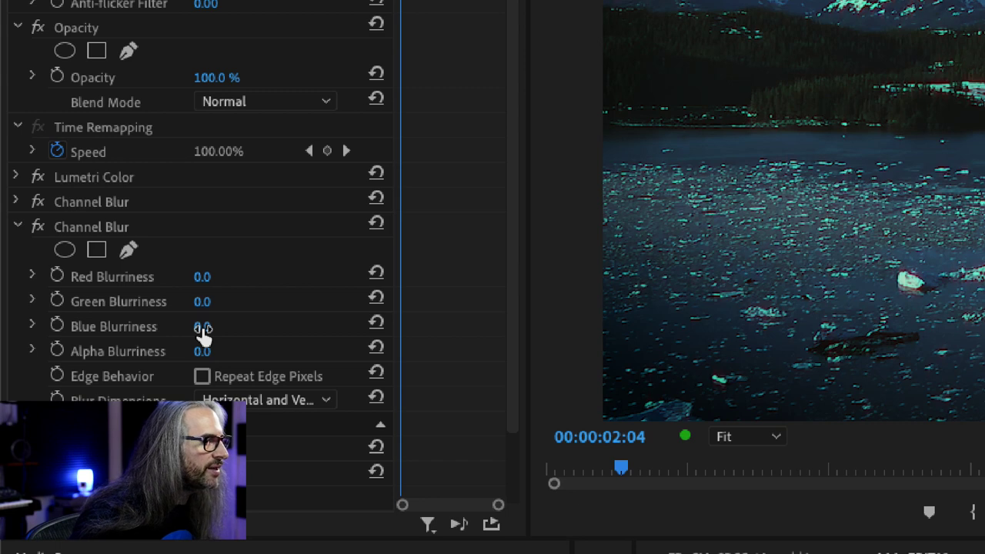
left_click(202, 326)
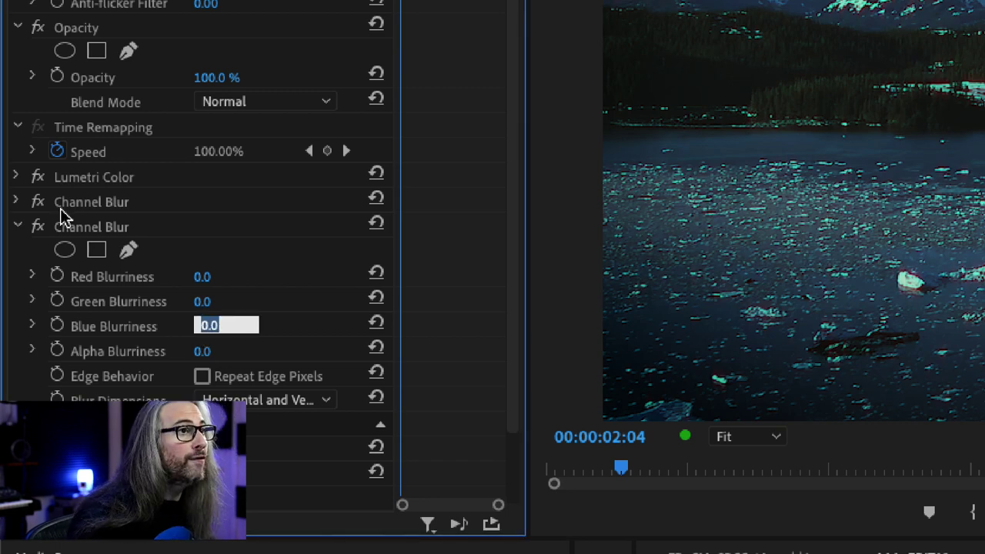
type("40")
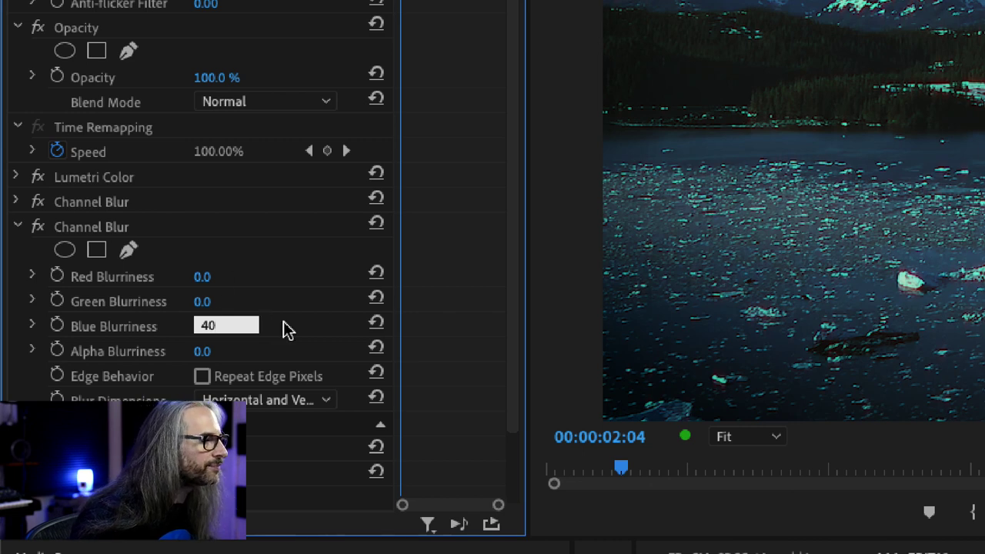
key("Return")
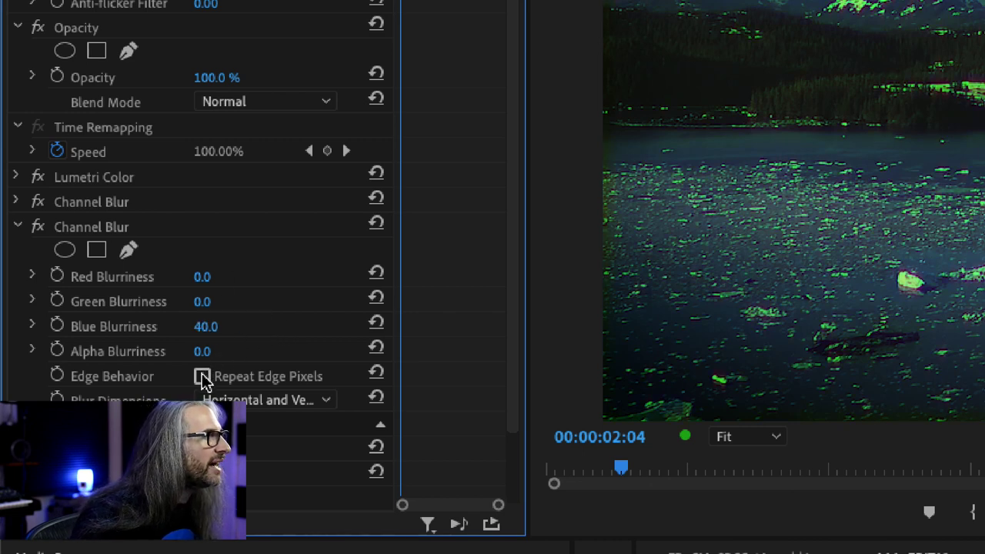
left_click(203, 377)
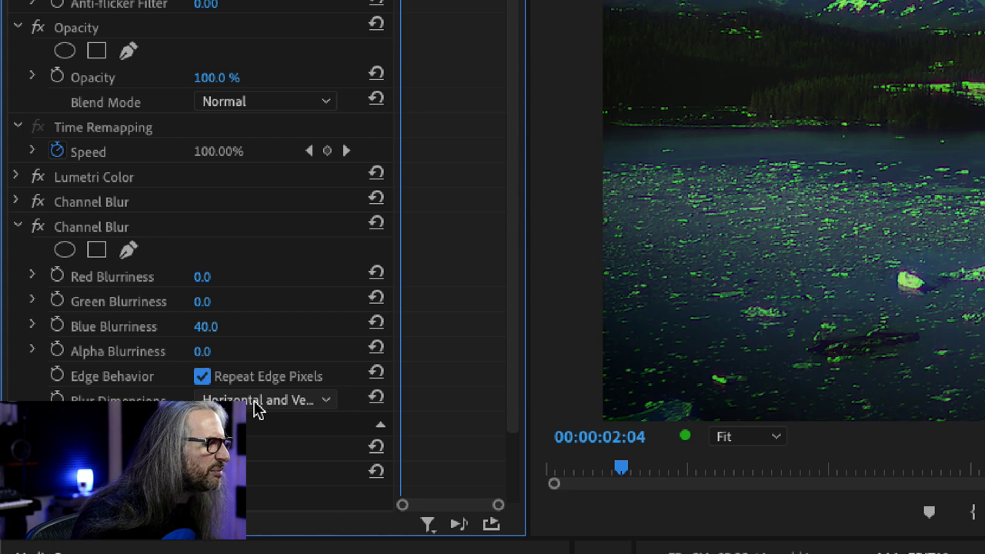
left_click(257, 400)
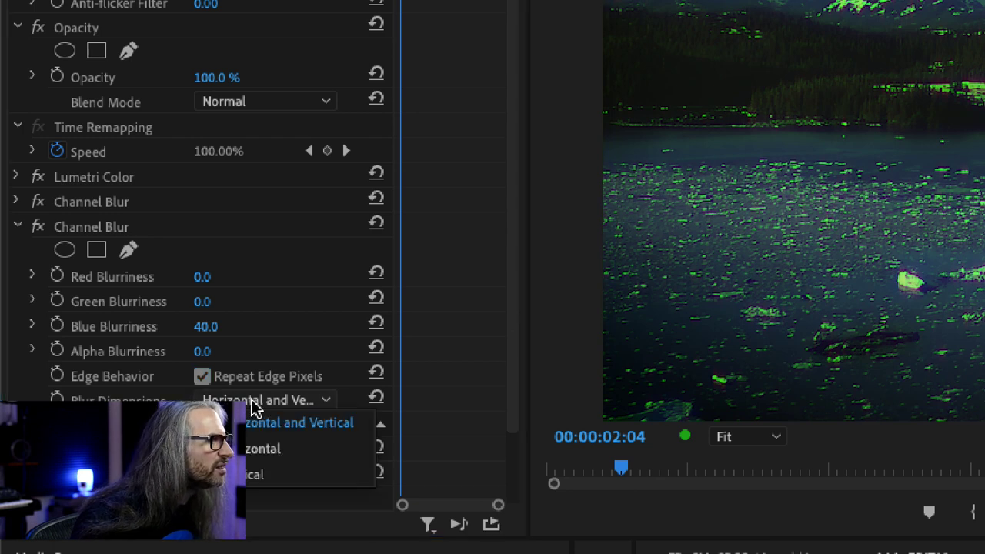
left_click(255, 450)
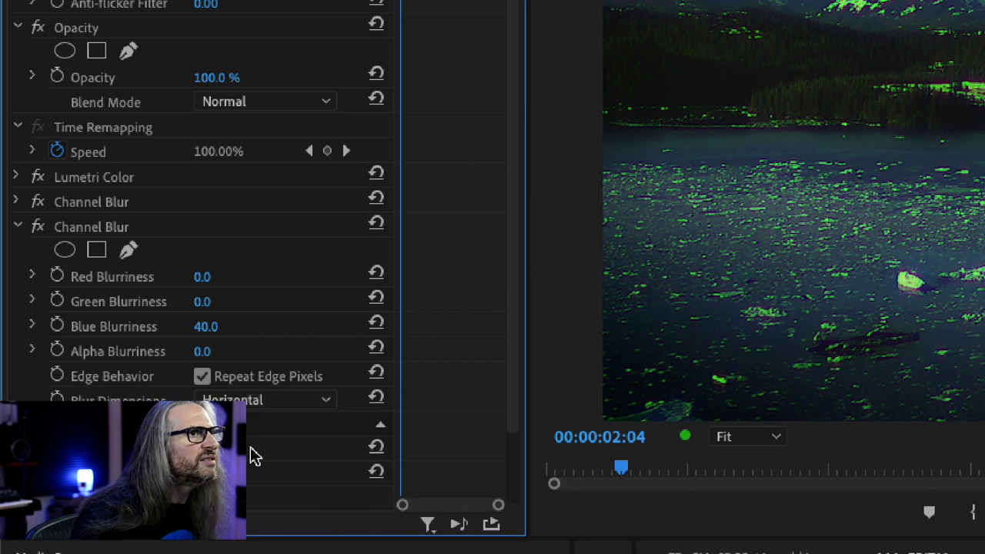
Step: Adjust the second Channel Blur to Red Blurriness 25 and Blue Blurriness 33, then collapse its settings
left_click(203, 279)
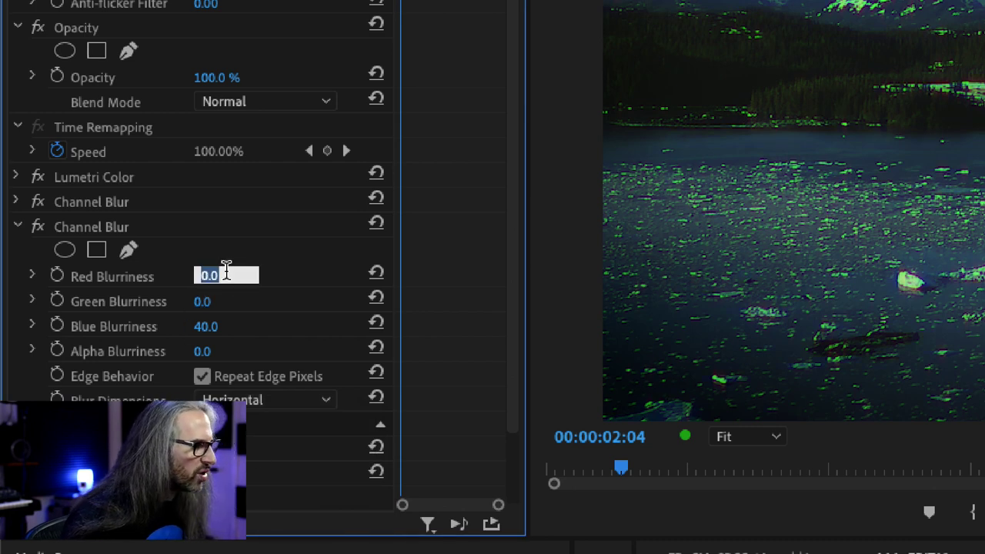
type("13")
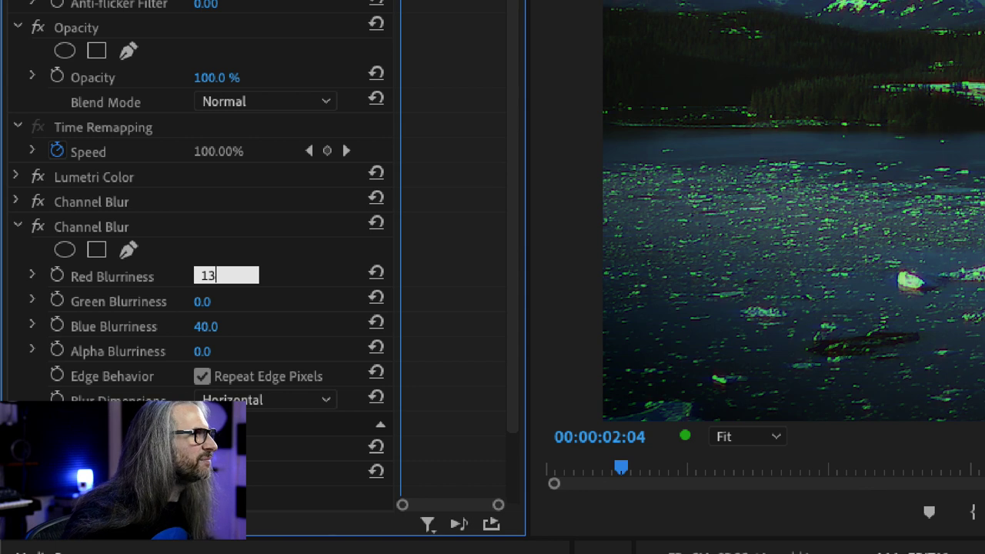
mouse_move(211, 330)
left_mouse_down()
mouse_move(204, 341)
mouse_move(200, 333)
mouse_move(230, 327)
mouse_move(219, 326)
left_mouse_up()
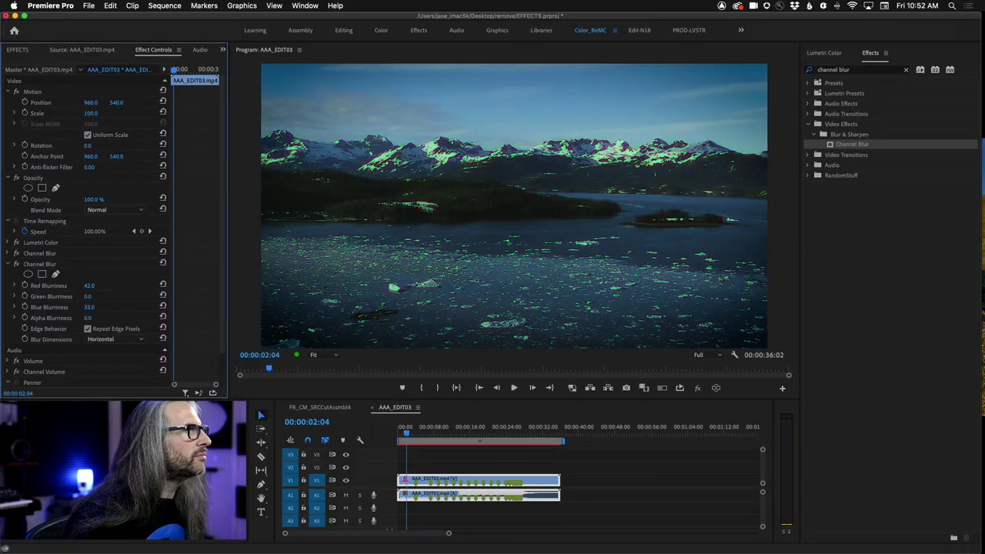
left_click_drag(89, 286, 28, 276)
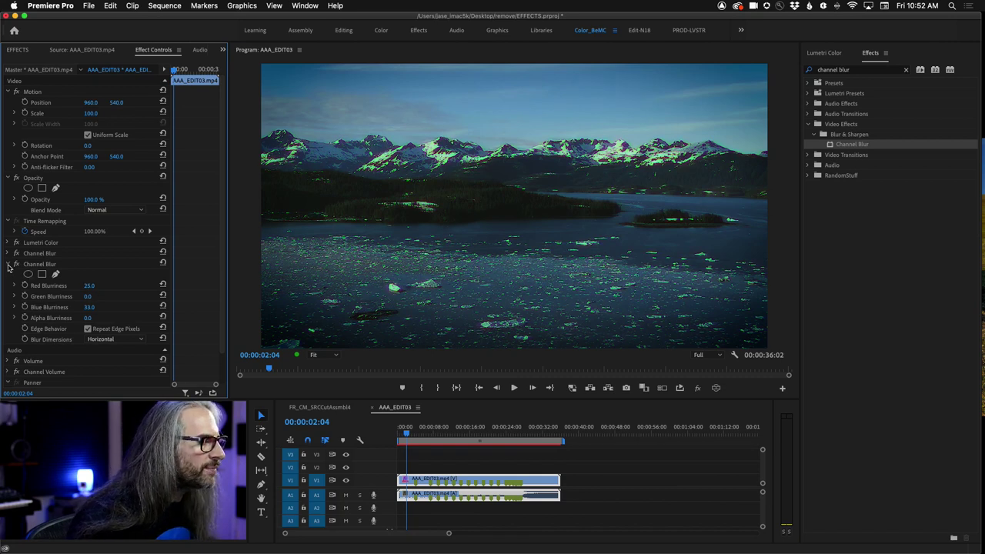
left_click(9, 265)
Step: Search the effects library for "unsharp" and apply the Unsharp Mask effect to the AAA_EDIT03 clip
left_click(905, 70)
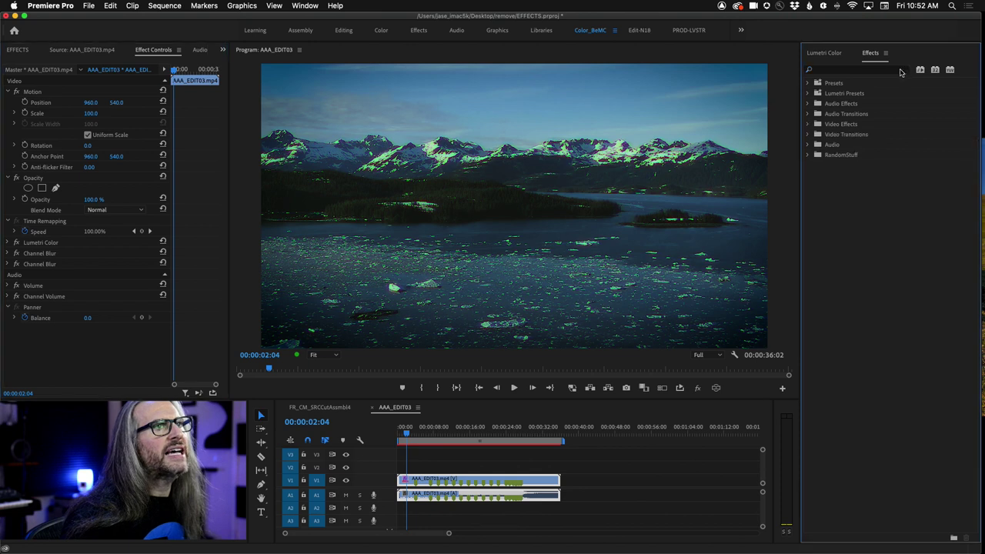
left_click(866, 73)
type("unsharp")
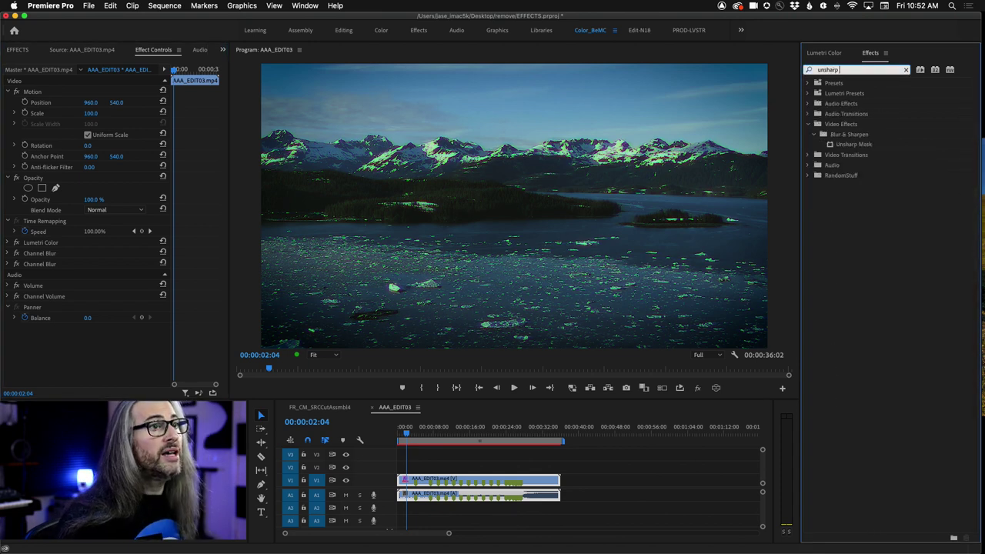
left_click(833, 147)
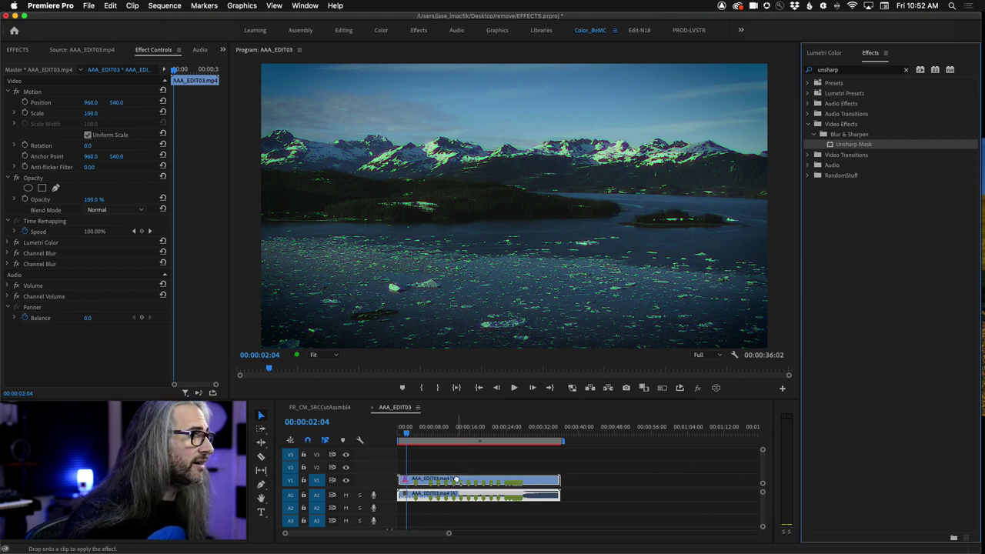
scroll(490, 430, "down", 1)
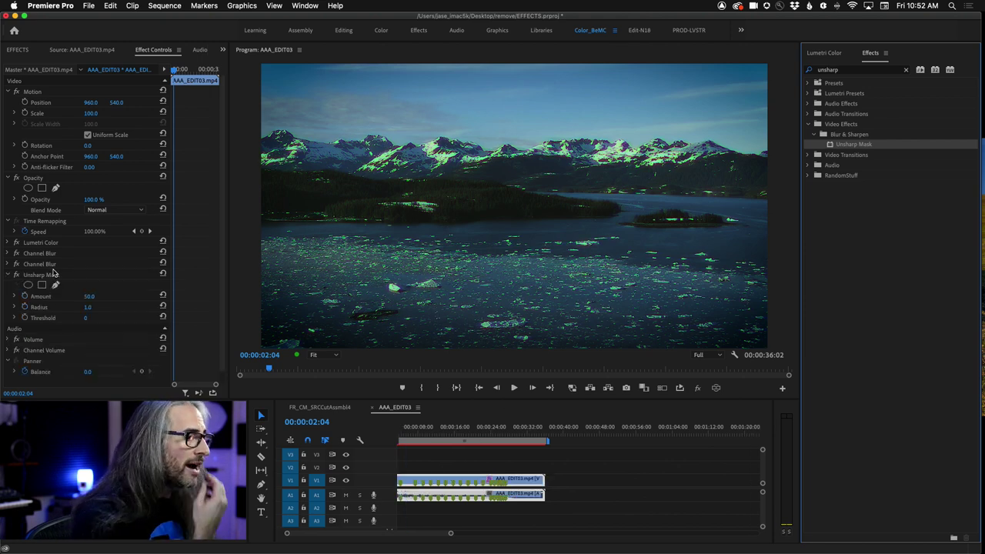
Step: Set the Unsharp Mask's Amount to 100 and Radius to 10, and check the result on a slightly later frame
left_click(89, 296)
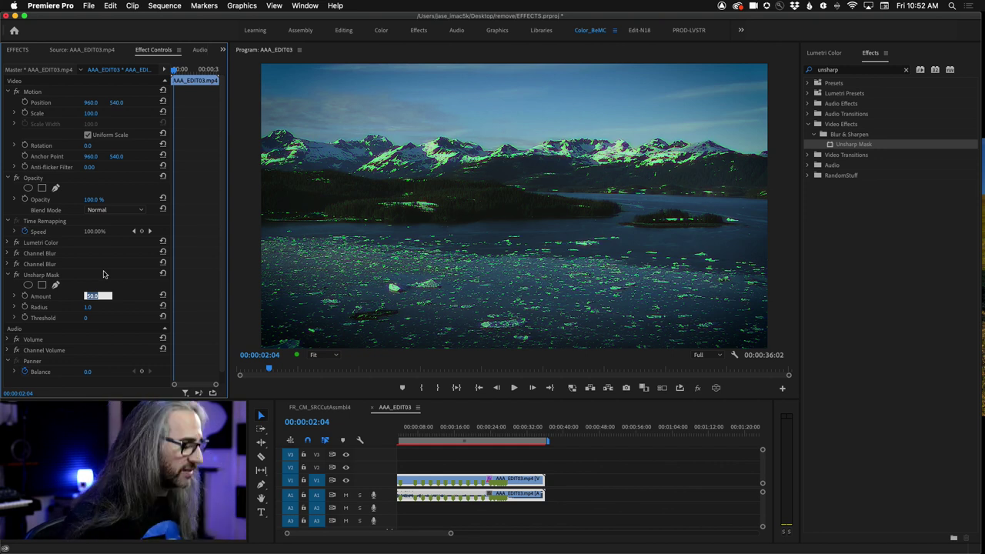
type("100")
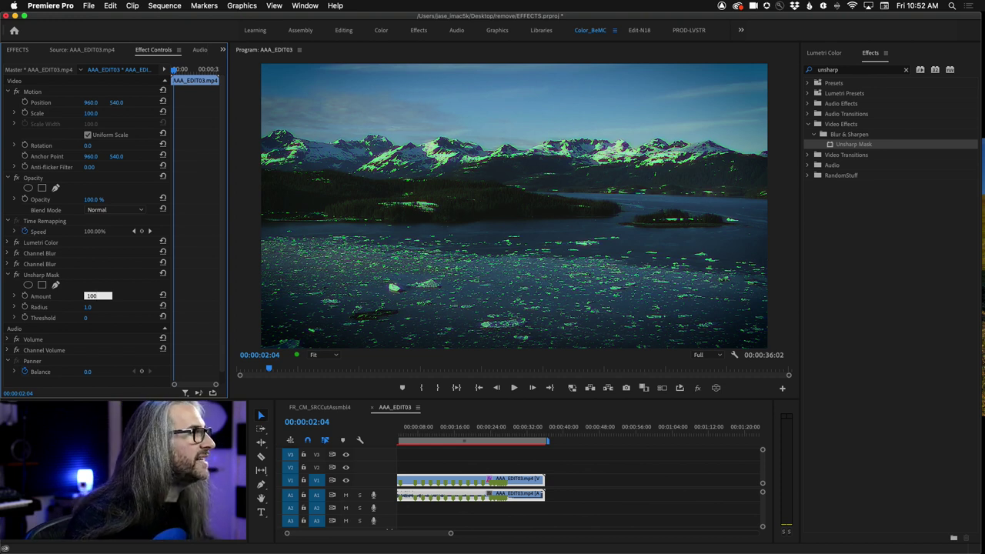
key("Tab")
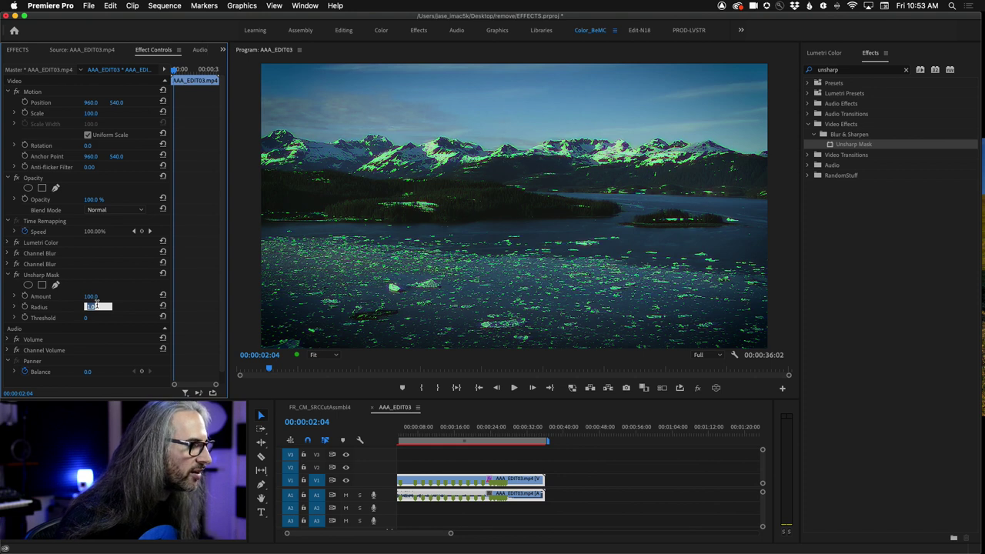
type("12")
key("BackSpace")
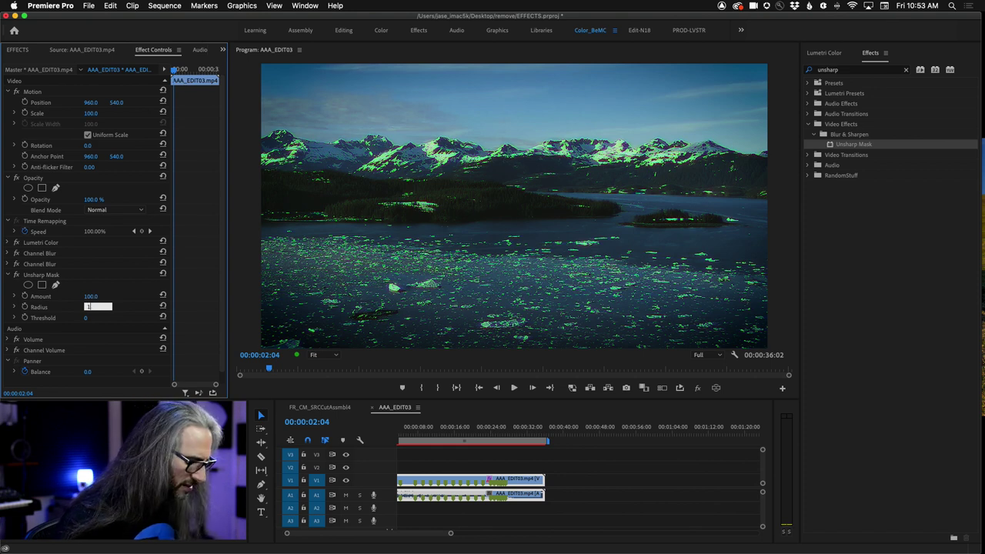
type("0")
key("Tab")
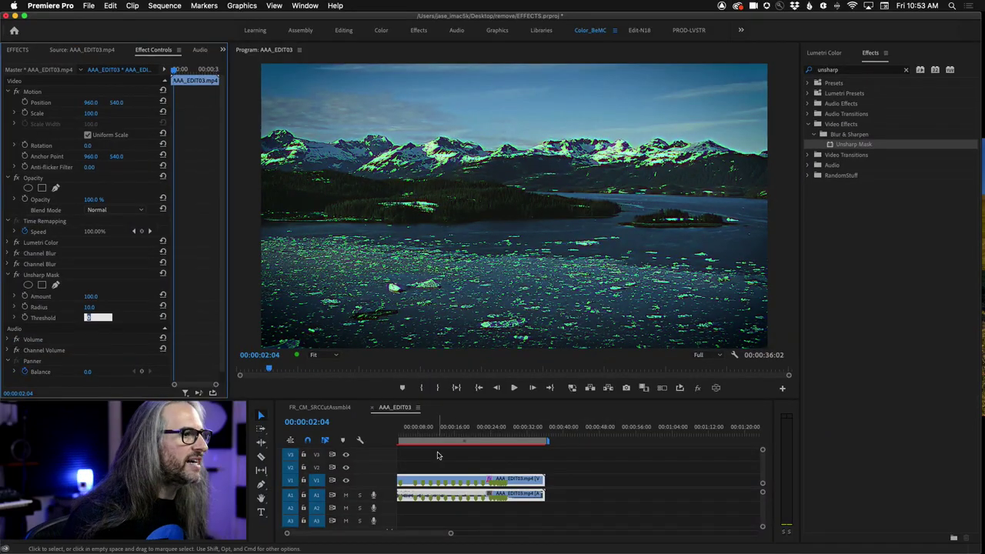
left_click(455, 471)
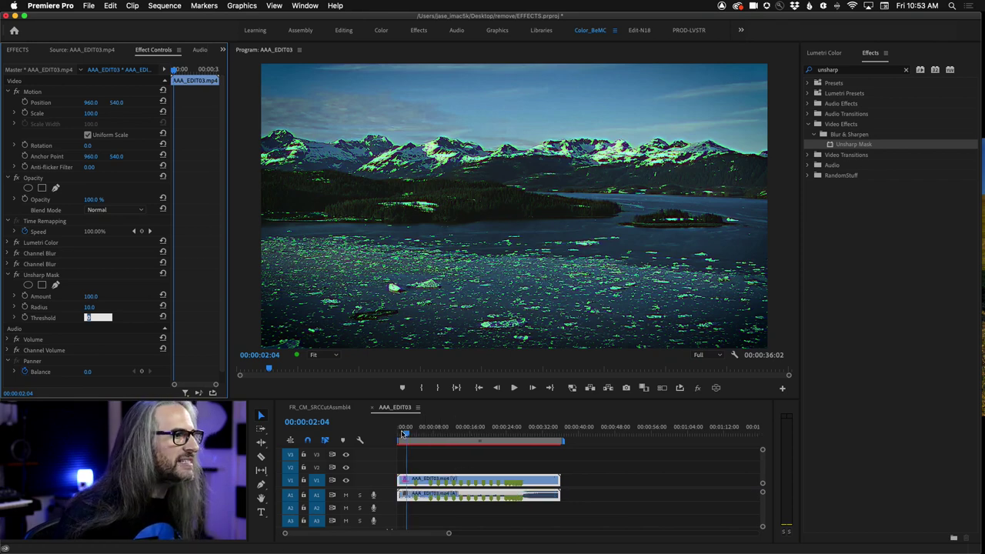
mouse_move(405, 435)
left_mouse_down()
mouse_move(497, 435)
mouse_move(401, 431)
mouse_move(409, 433)
left_mouse_up()
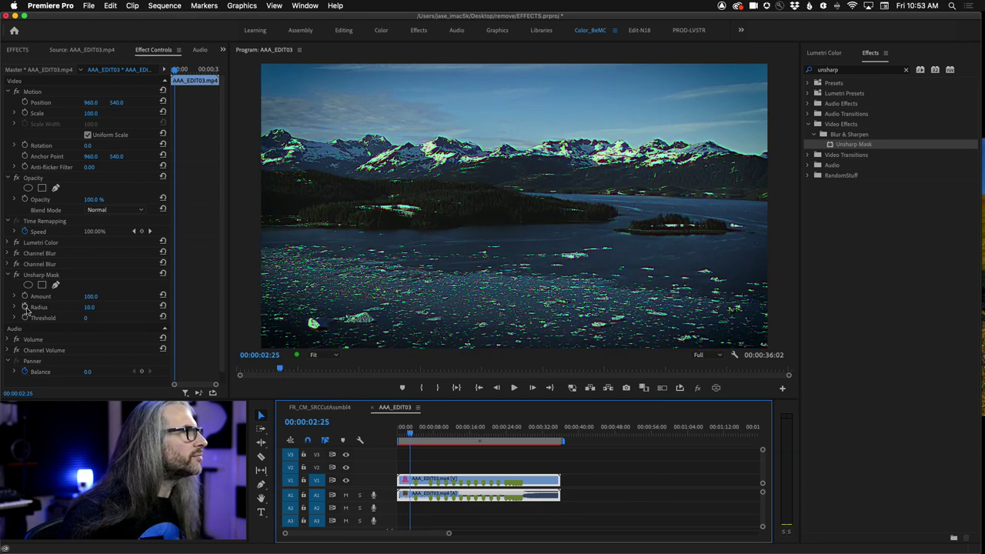
Step: Expand the first Channel Blur and raise its Red Blurriness to 65
left_click(7, 254)
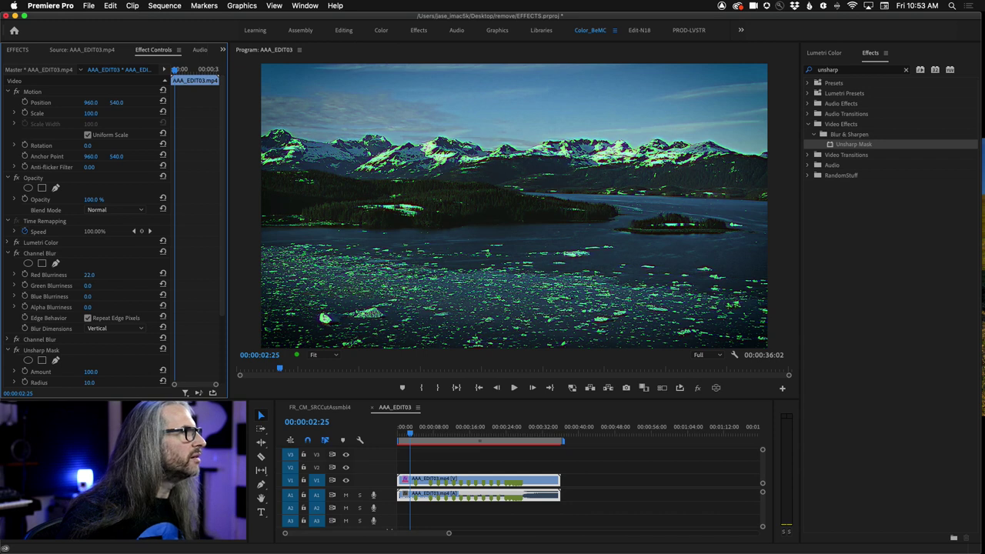
left_click_drag(89, 274, 116, 275)
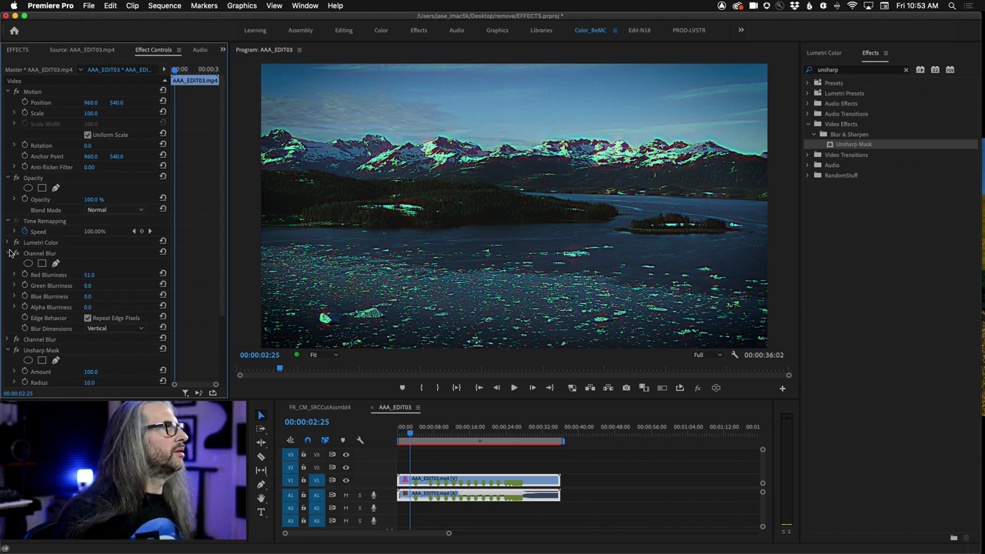
key("super+z")
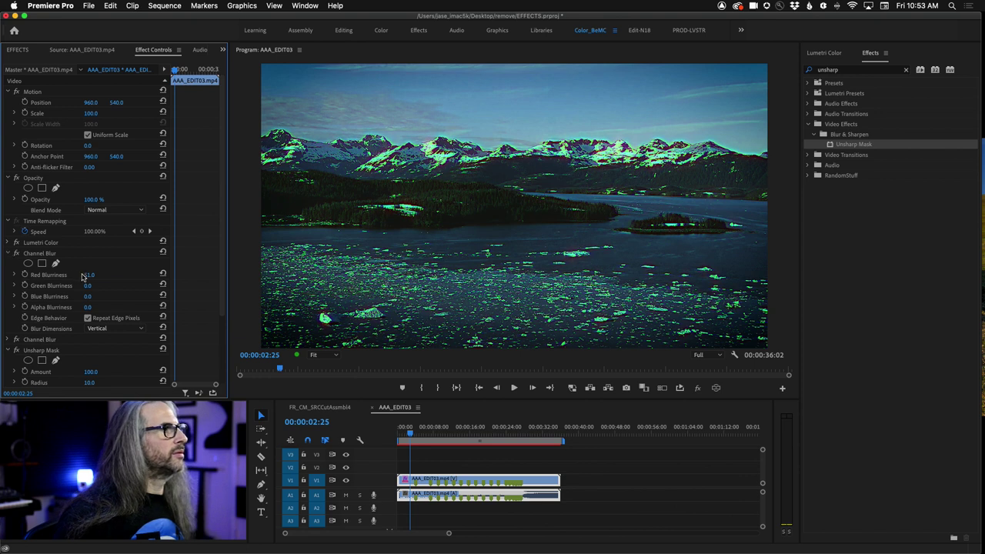
left_click_drag(89, 275, 94, 275)
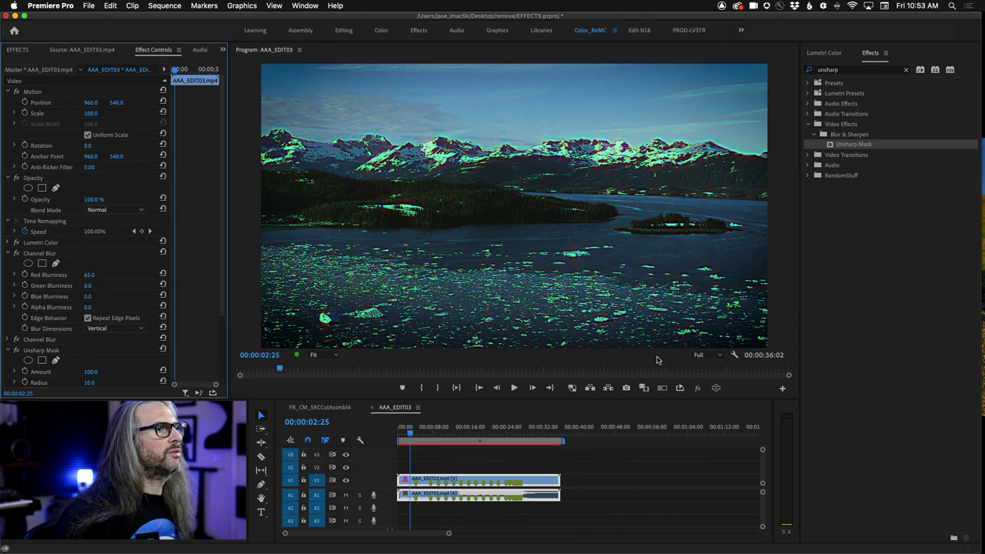
Step: Move the playhead to about 4 seconds and set the program monitor's playback resolution to 1/2
left_click(734, 355)
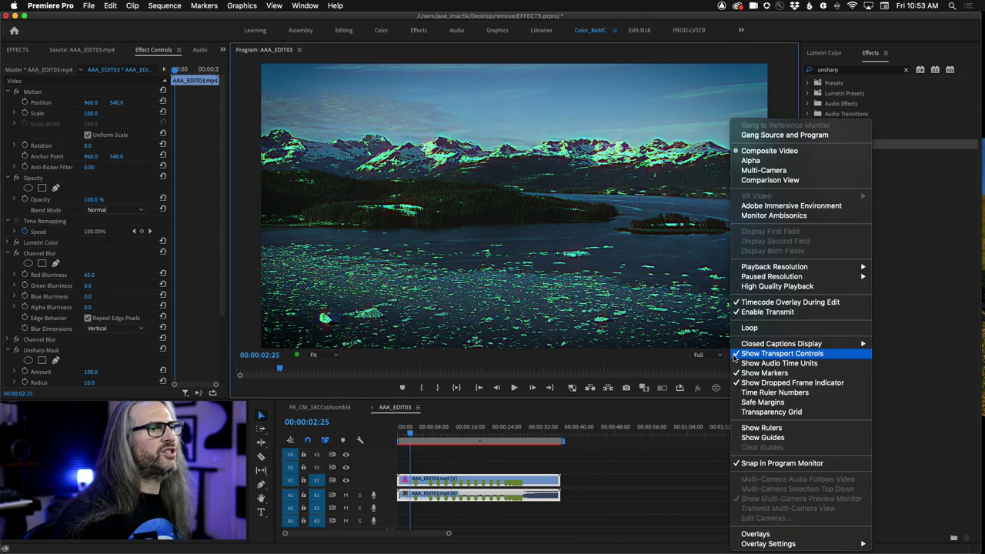
left_click(539, 439)
left_click(699, 355)
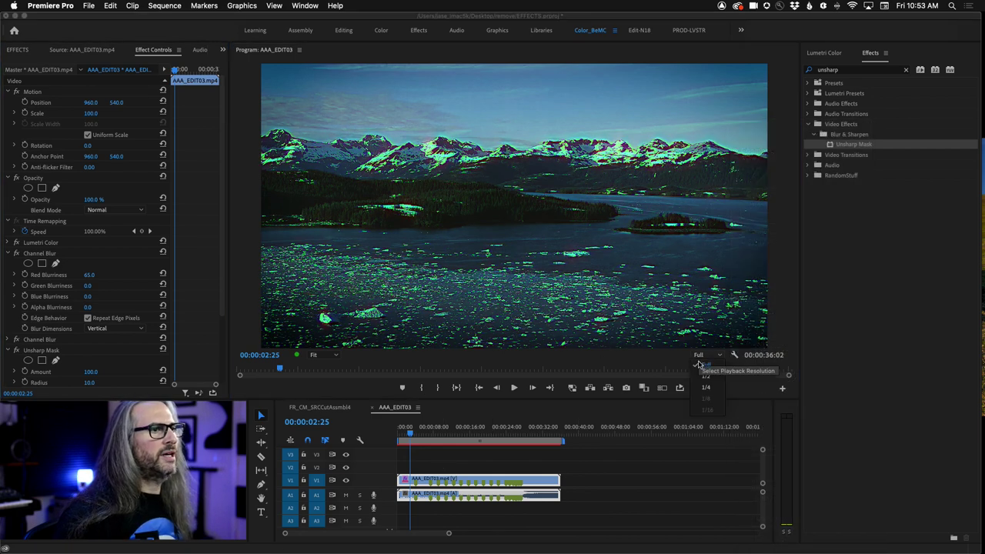
left_click(699, 364)
left_click(523, 435)
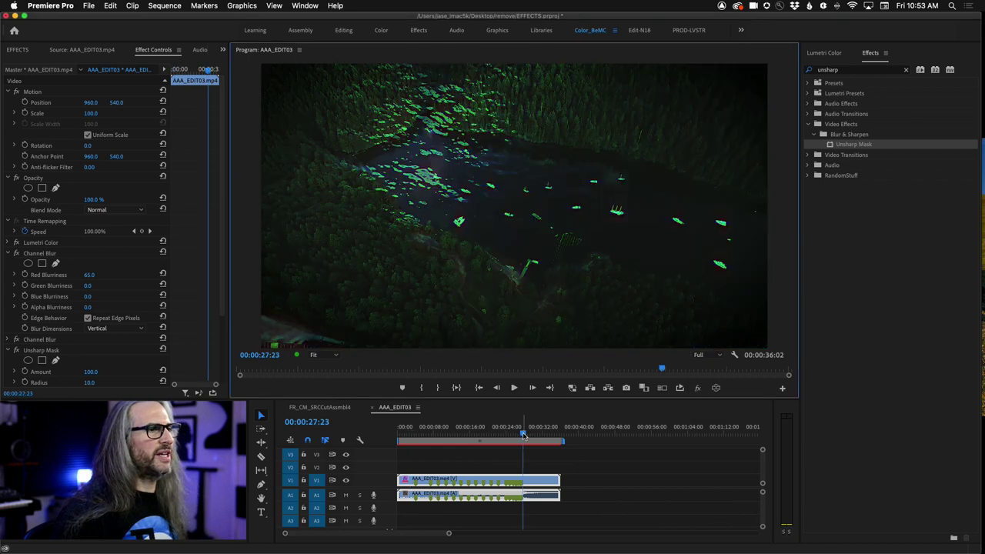
left_click(417, 435)
left_click(699, 355)
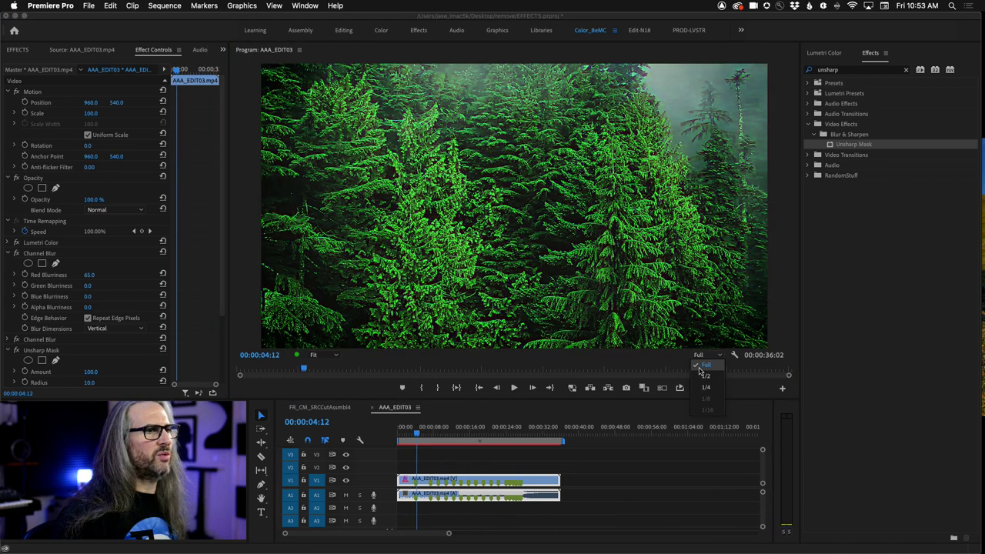
left_click(702, 376)
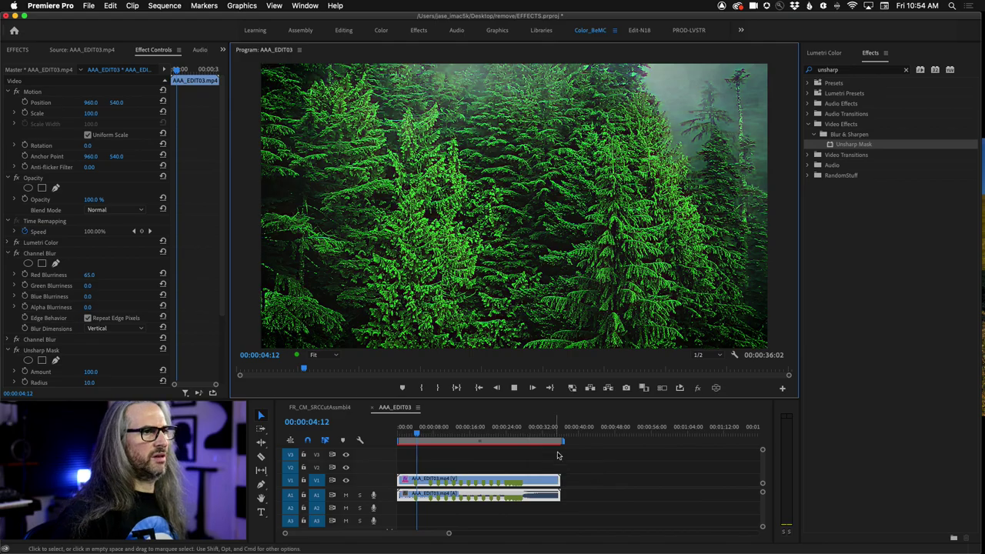
Step: Play the sequence to about 9 seconds to check the look, and collapse the Channel Blur and Unsharp Mask settings
left_click(418, 437)
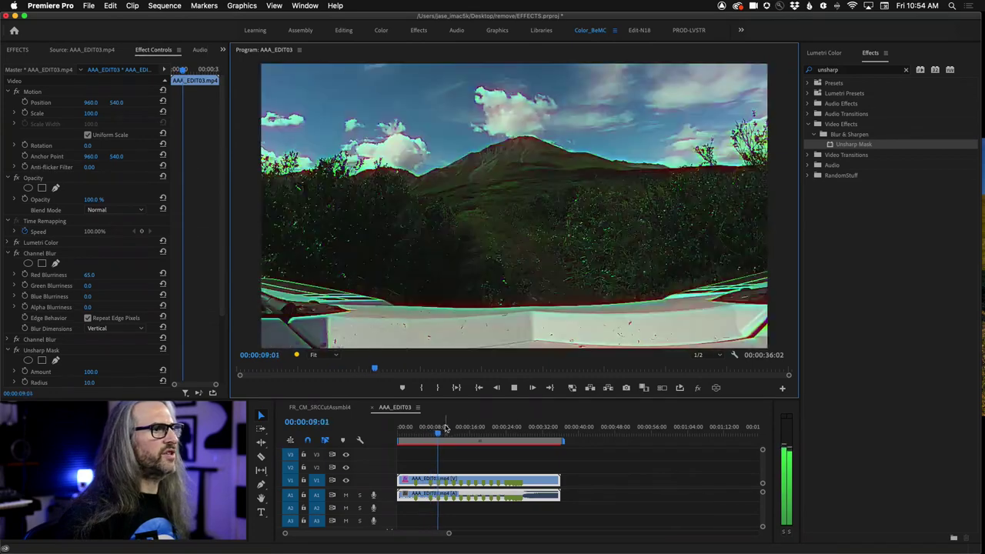
key("space")
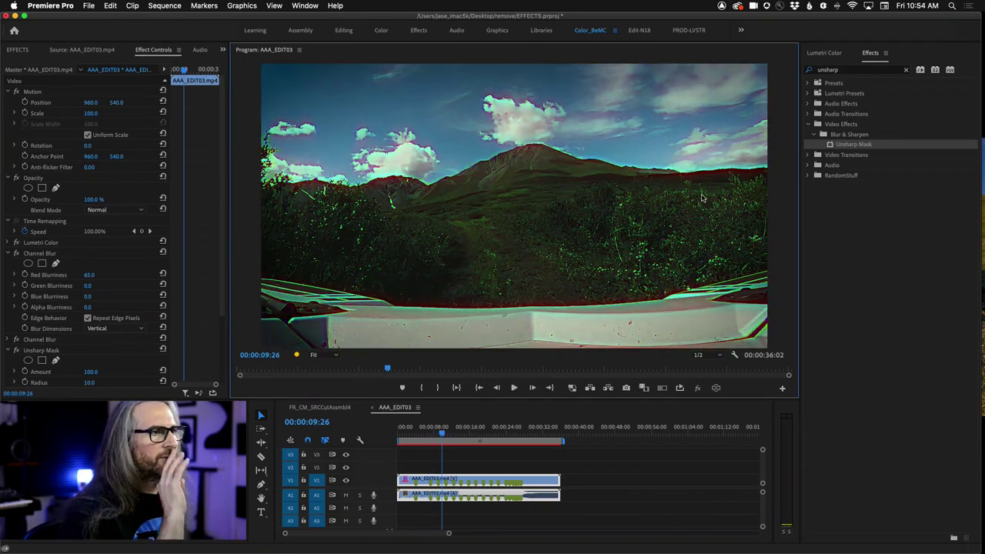
left_click(8, 253)
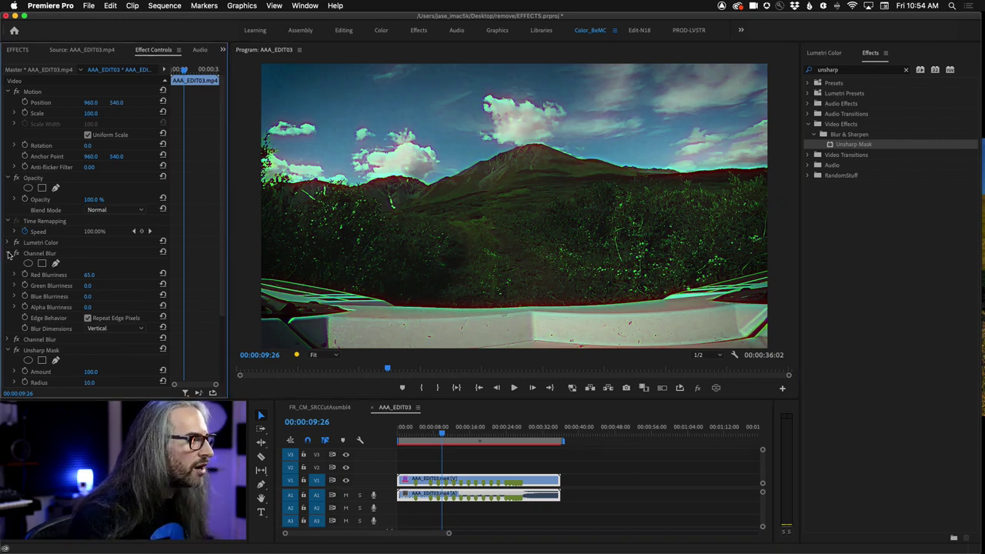
left_click(9, 274)
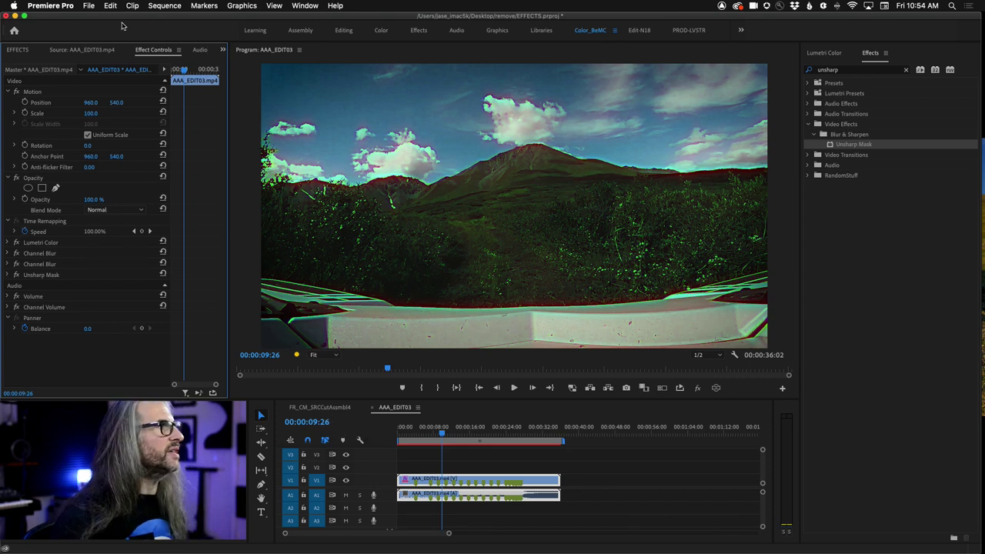
Step: Place 4x3 Vintage.png from the project files on track V2, covering the full length of the AAA_EDIT03 clip
left_click(15, 50)
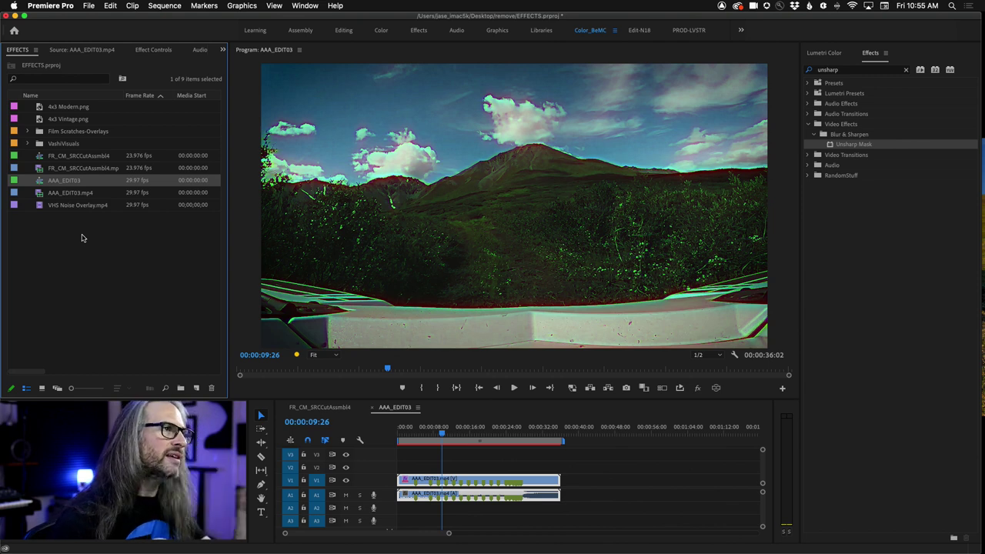
left_click(42, 120)
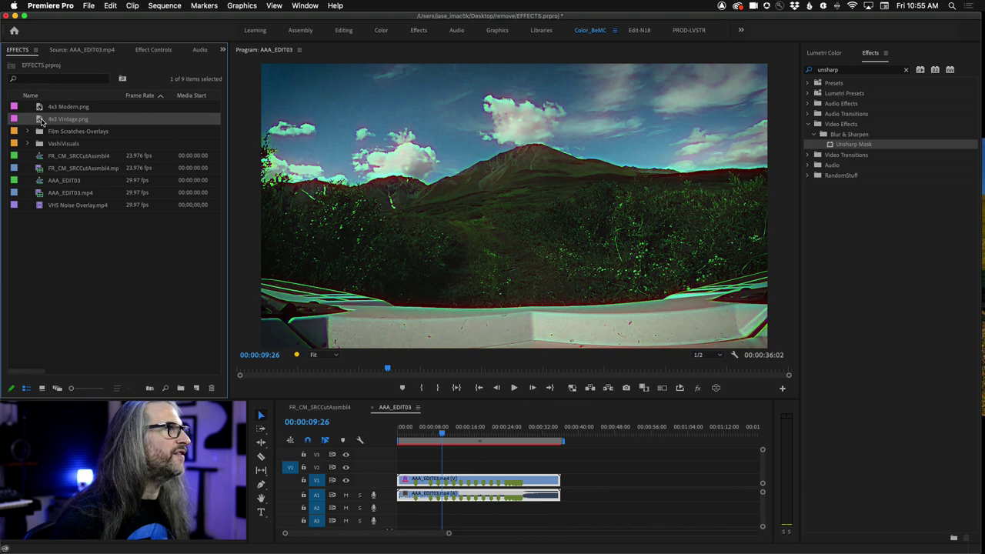
left_click(41, 108)
left_click_drag(41, 119, 561, 468)
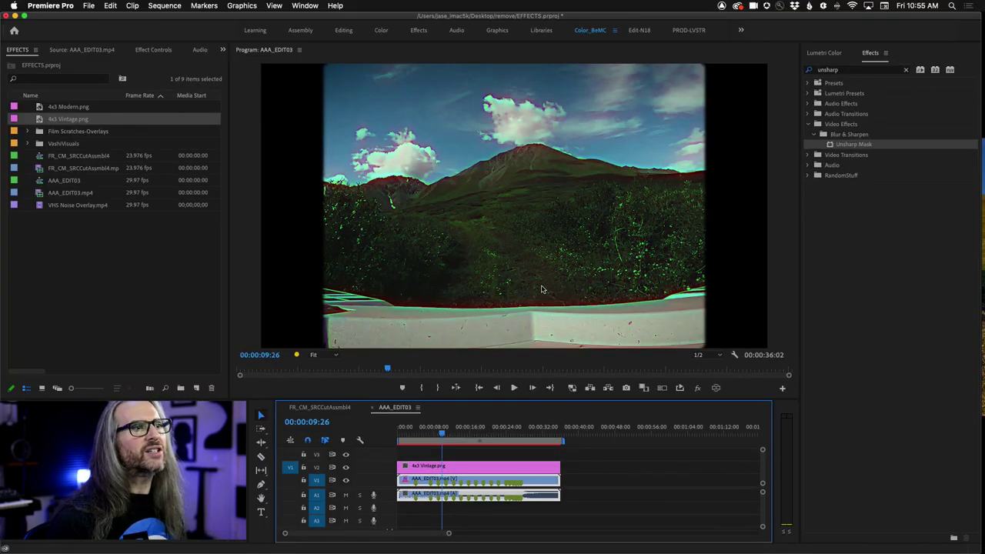
Step: Lower the playback resolution to 1/4 and play back the sequence with the vintage matte
left_click(708, 355)
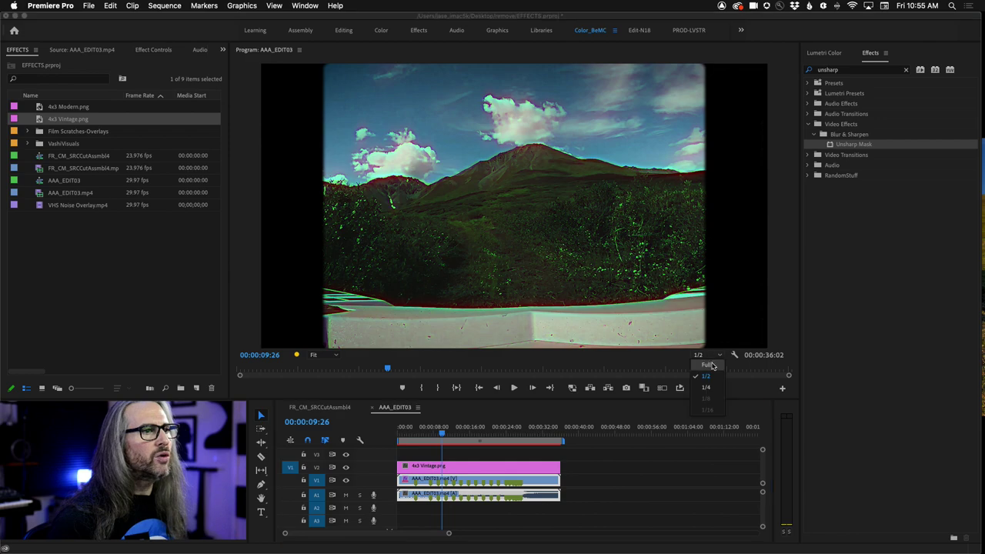
left_click(707, 388)
left_click(514, 388)
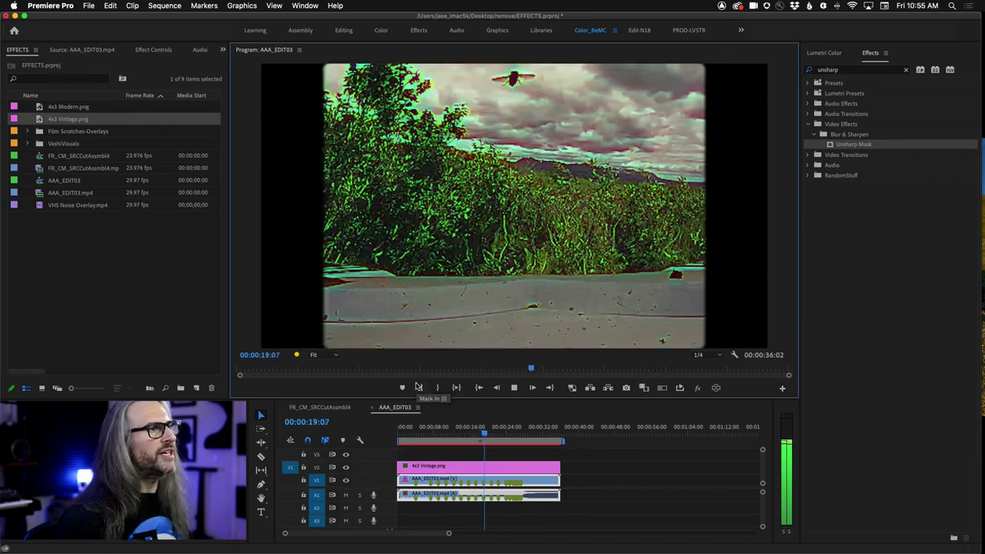
key("space")
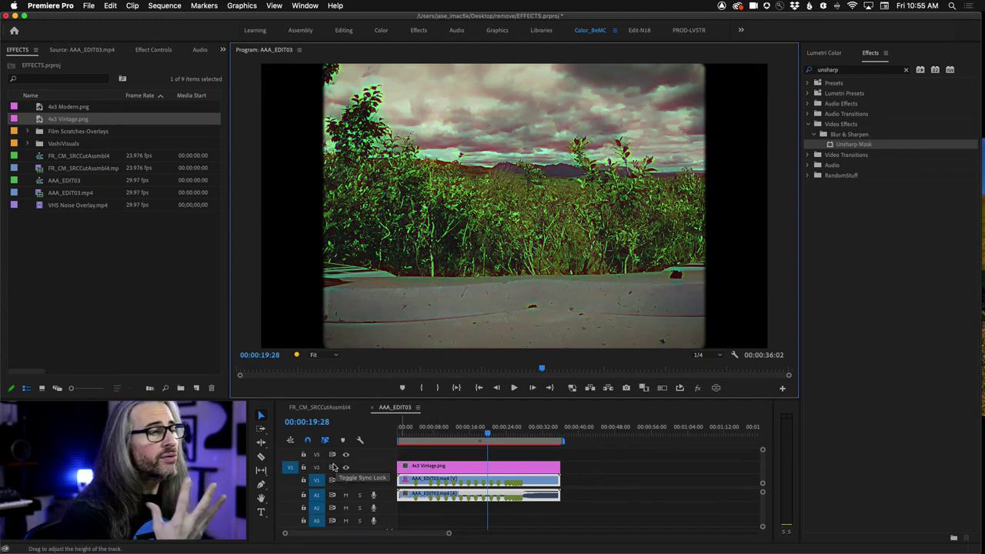
Step: Add 4x3 Modern.png on V3 over the full clip, and preview the sequence with V3 hidden and V2 visible
left_click_drag(34, 110, 560, 455)
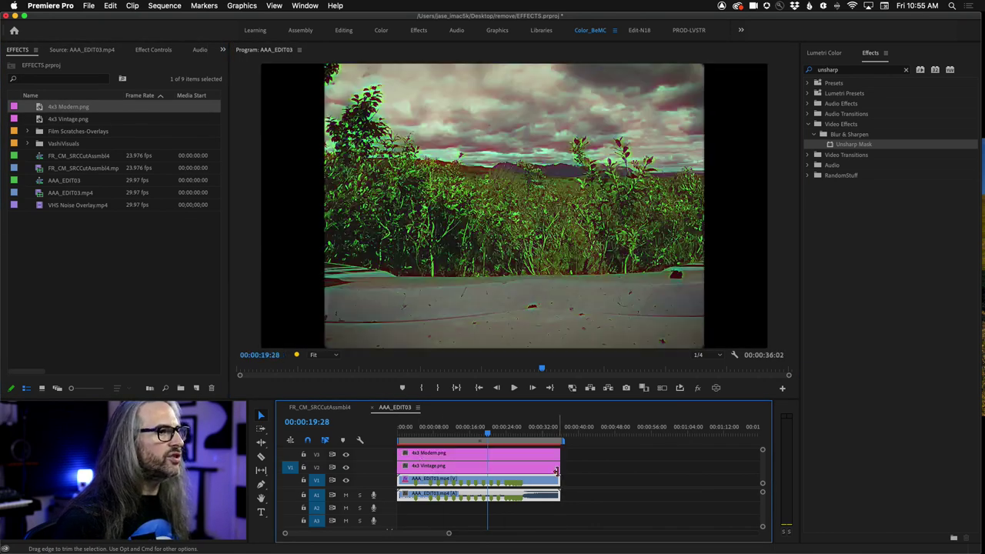
left_click(345, 467)
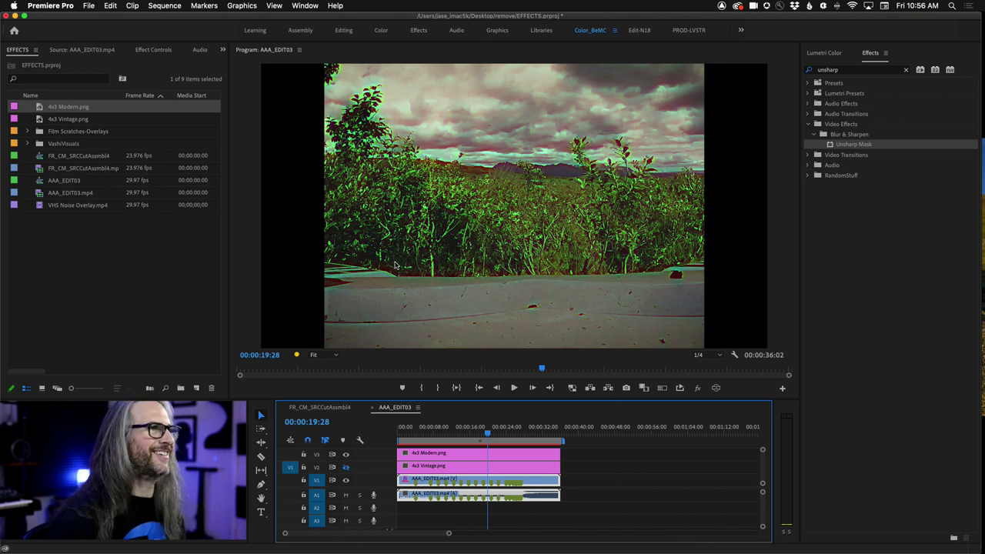
left_click(345, 454)
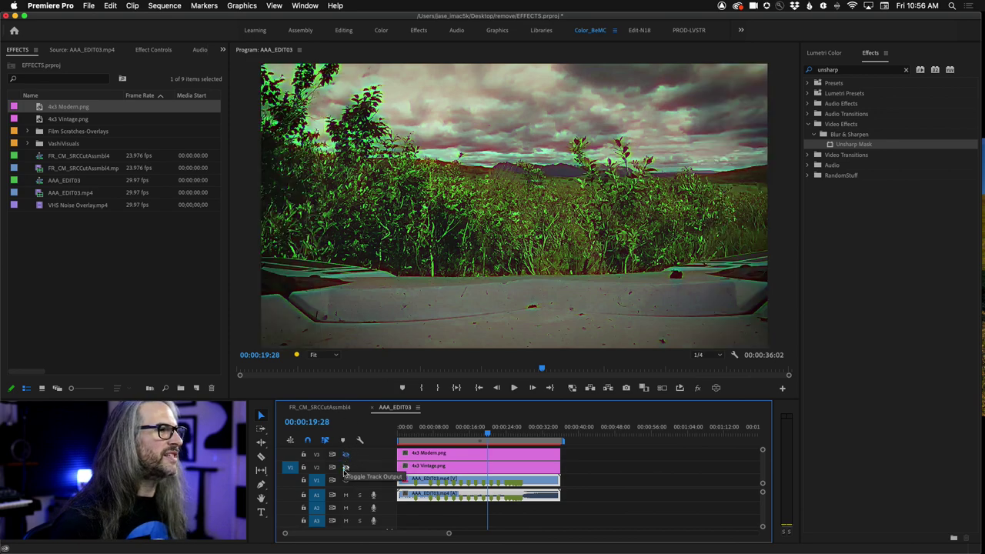
left_click(346, 468)
key("space")
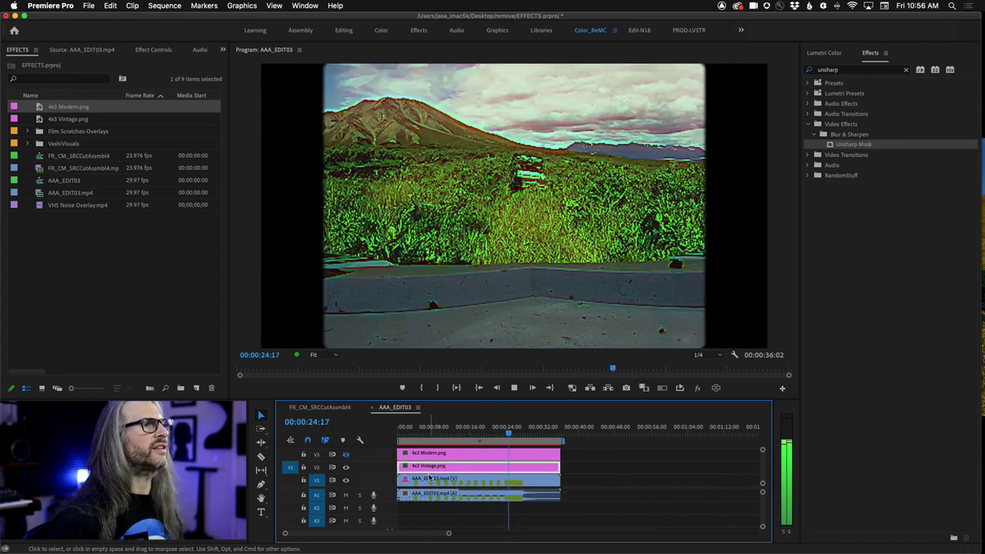
key("space")
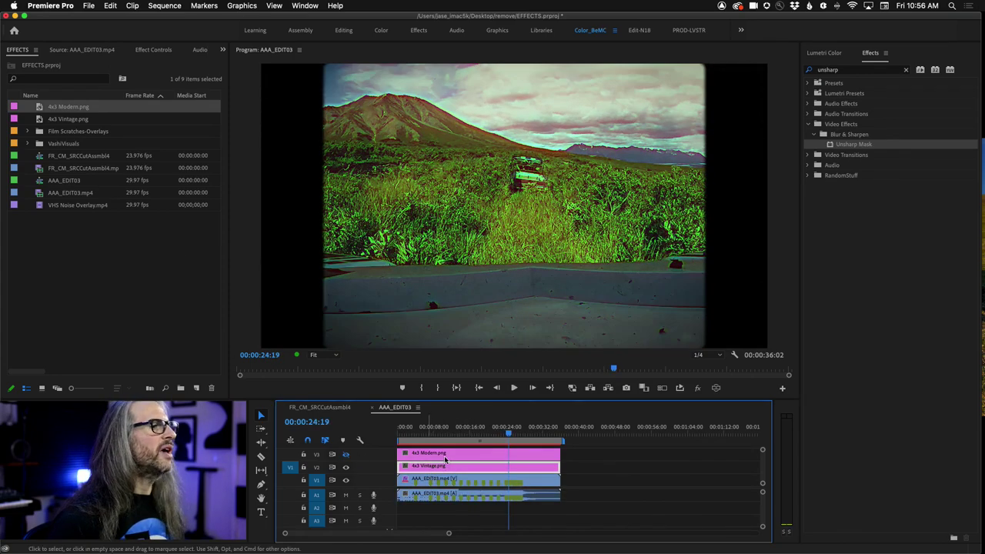
Step: Remove the Lumetri Color, both Channel Blur and the Unsharp Mask effects from the AAA_EDIT03 clip on V1
left_click_drag(508, 435, 408, 435)
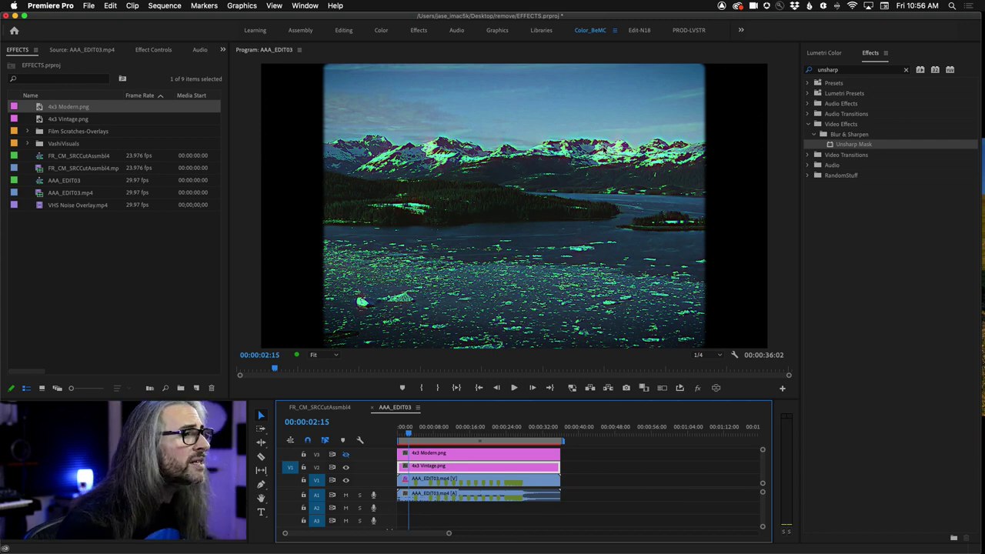
left_click(459, 483)
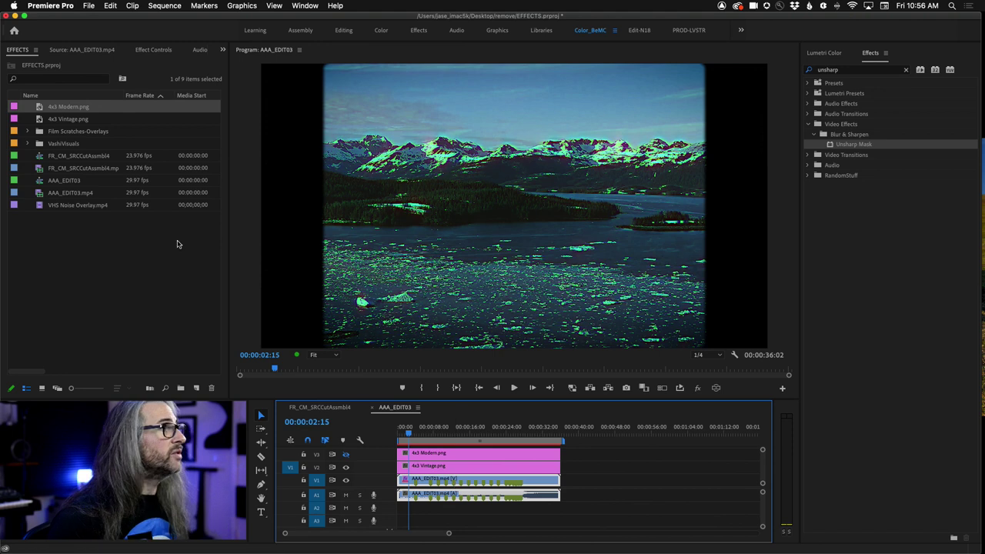
left_click(155, 51)
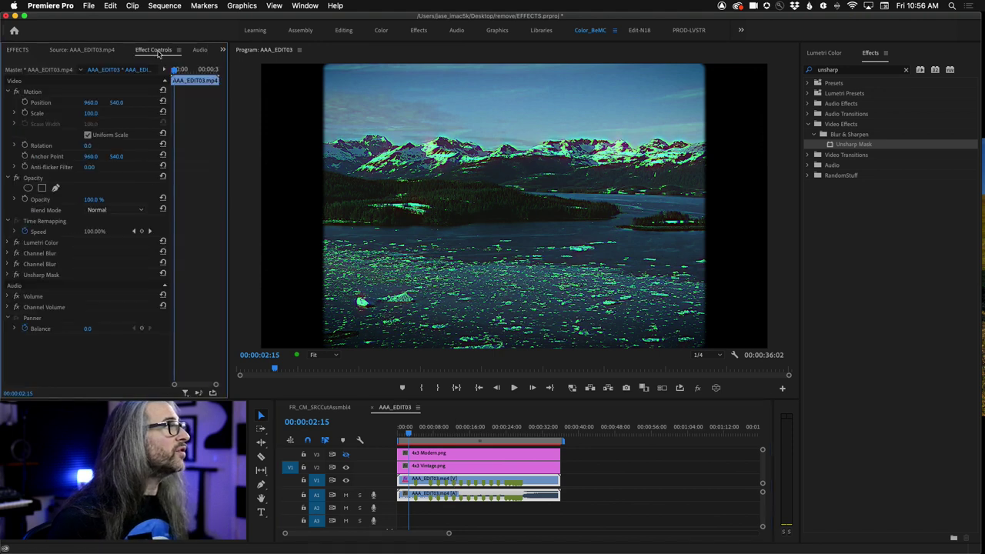
left_click(61, 245)
left_click(62, 265)
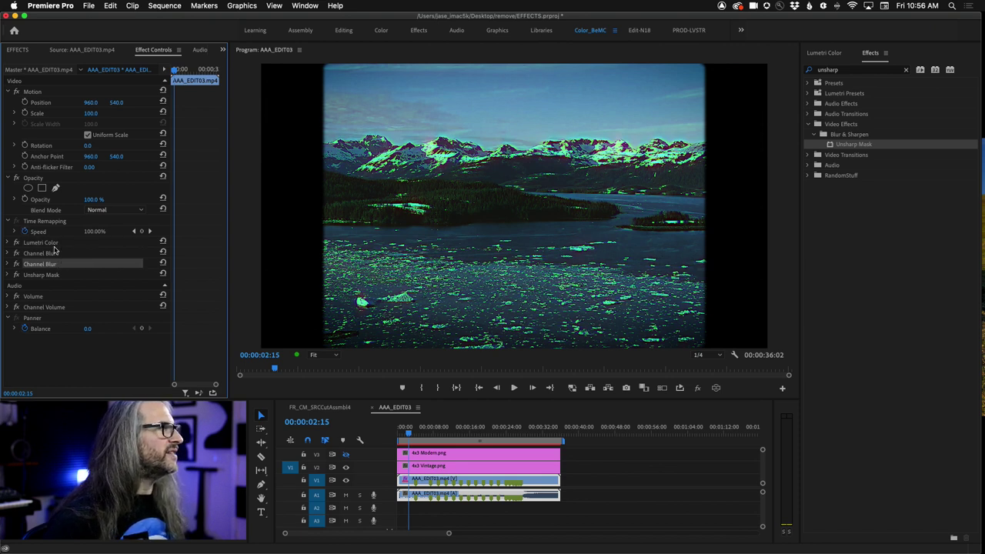
left_click(52, 245)
left_click(54, 253, "shift")
left_click(59, 263, "shift")
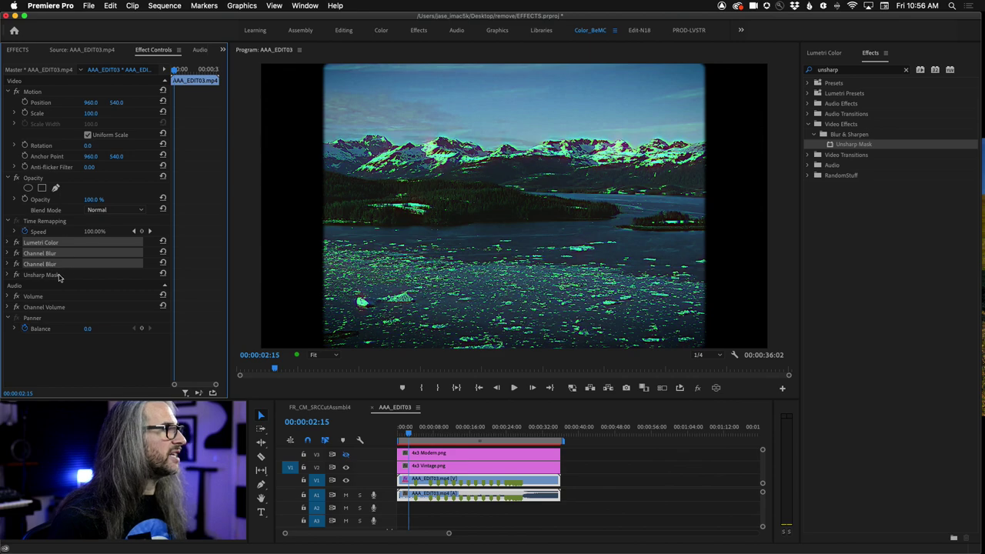
left_click(61, 275, "shift")
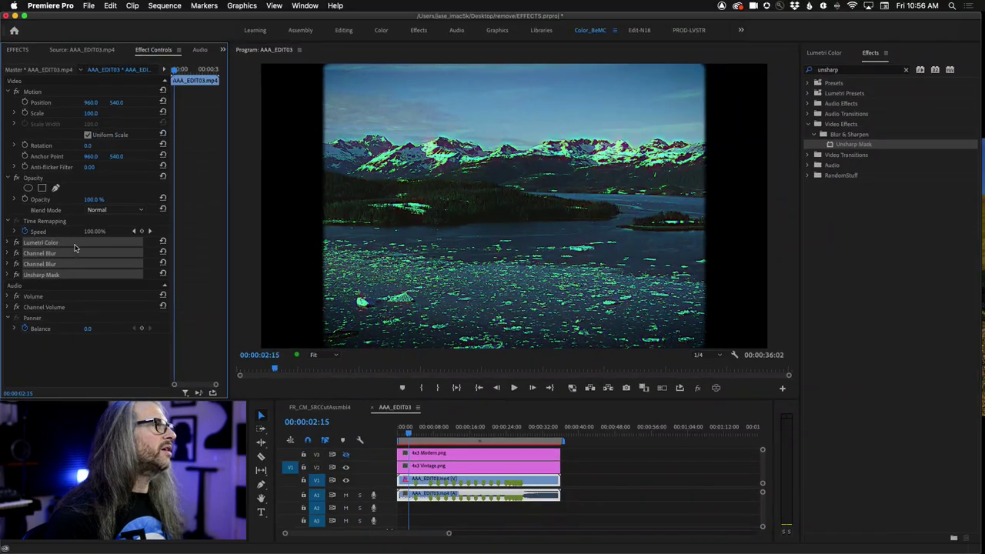
right_click(253, 246)
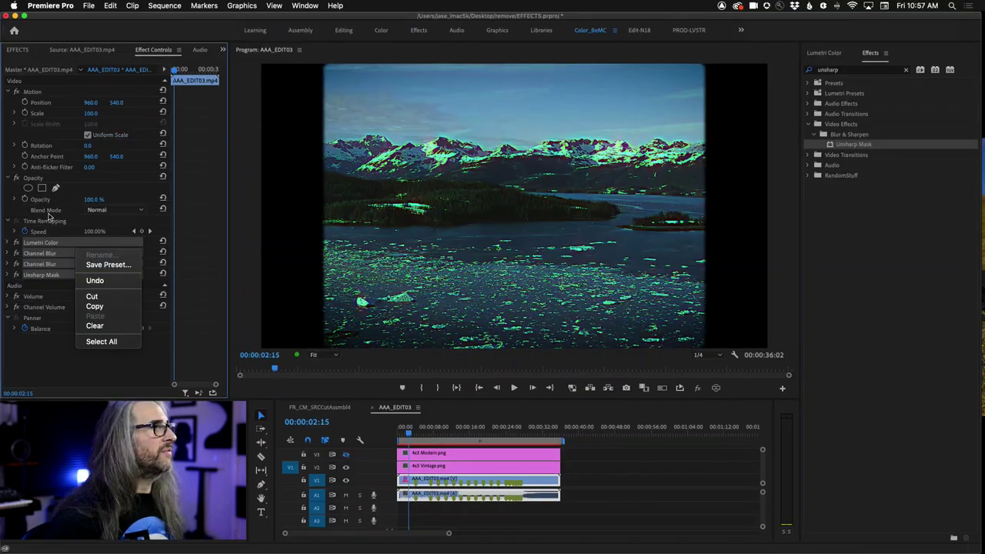
left_click(99, 343)
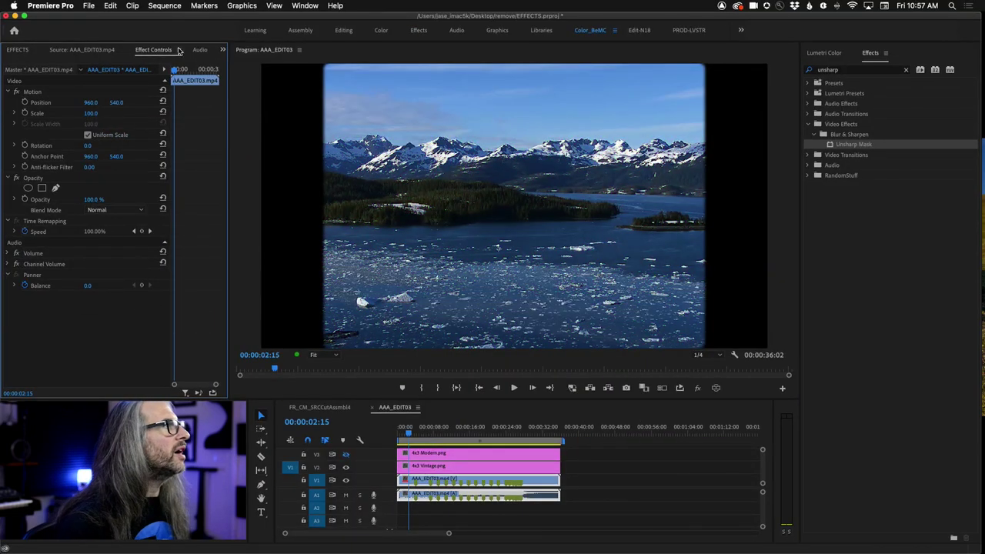
Step: Apply the VHS Look preset from the VHS Effects presets folder to the AAA_EDIT03 clip on V1
left_click(18, 51)
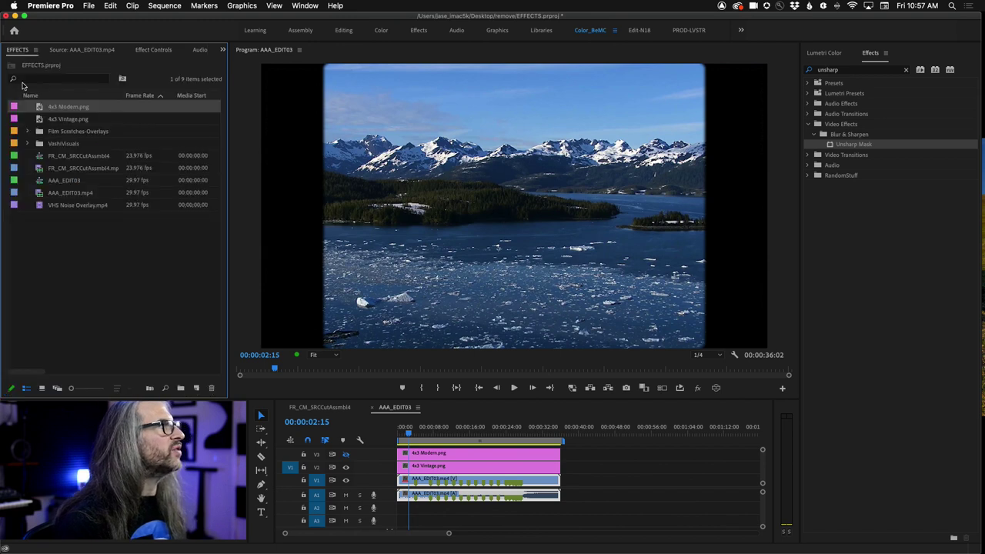
left_click(223, 49)
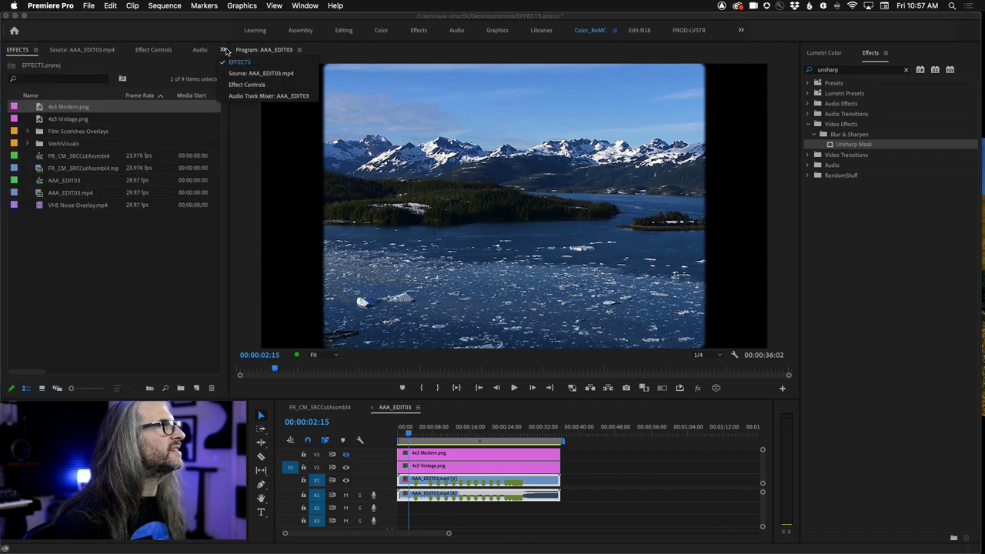
left_click(881, 79)
left_click(891, 72)
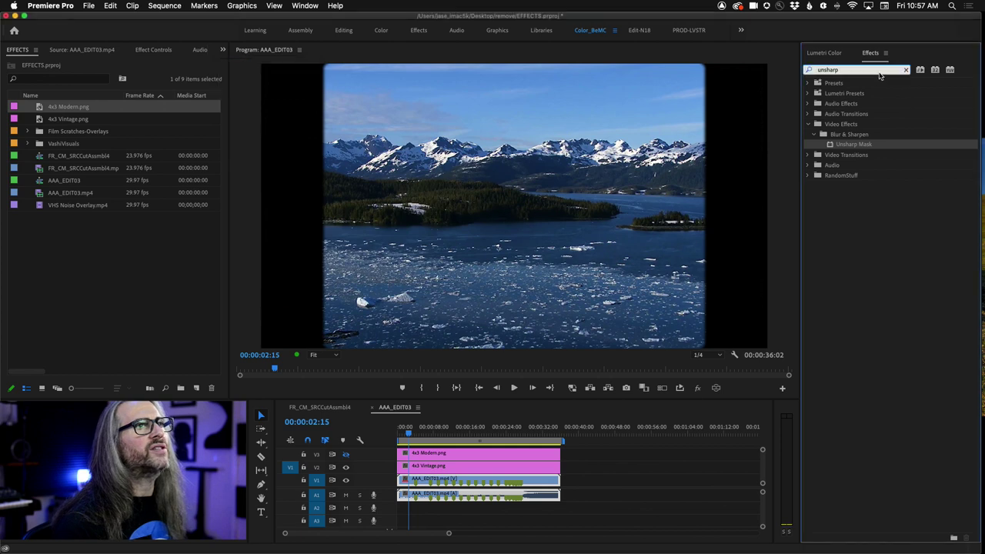
left_click(906, 71)
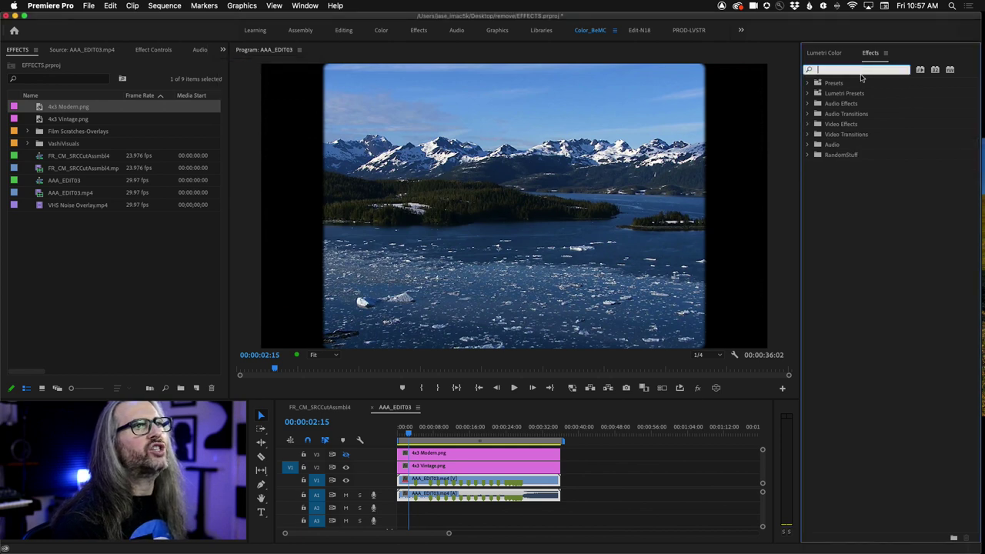
left_click(808, 82)
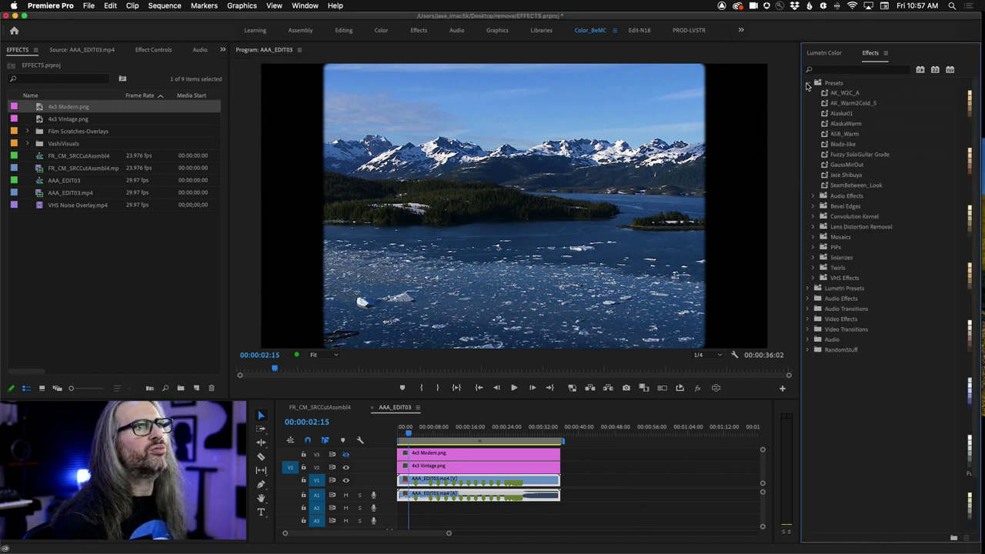
left_click(815, 278)
left_click_drag(836, 290, 481, 481)
left_click(815, 279)
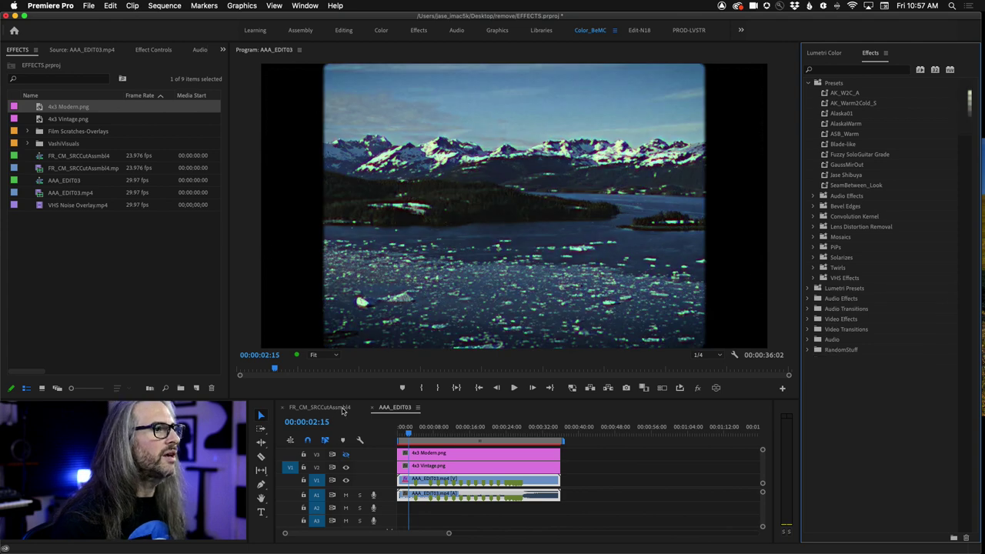
Step: Play the sequence from near its start to check the VHS look, and set the playback resolution to 1/2
left_click(406, 433)
key("space")
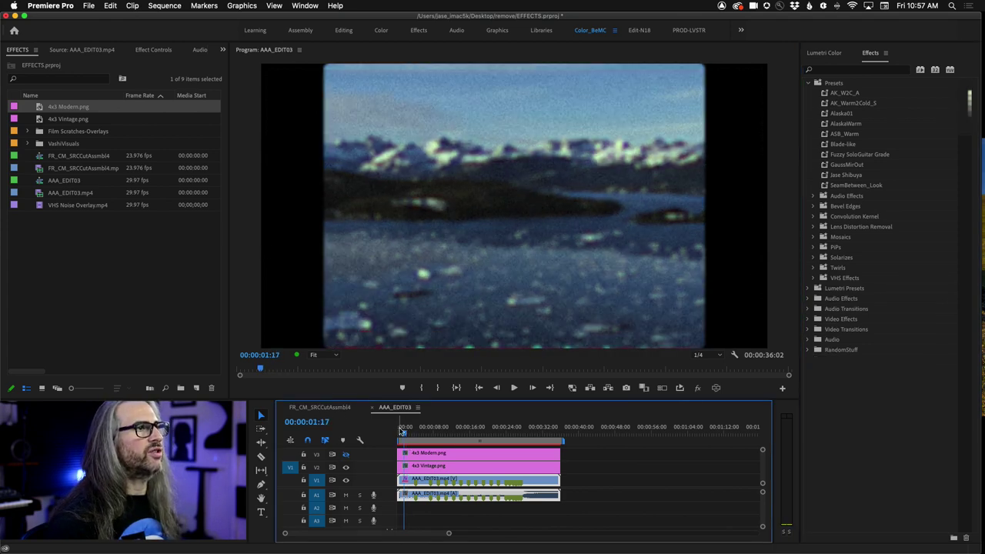
left_click(708, 355)
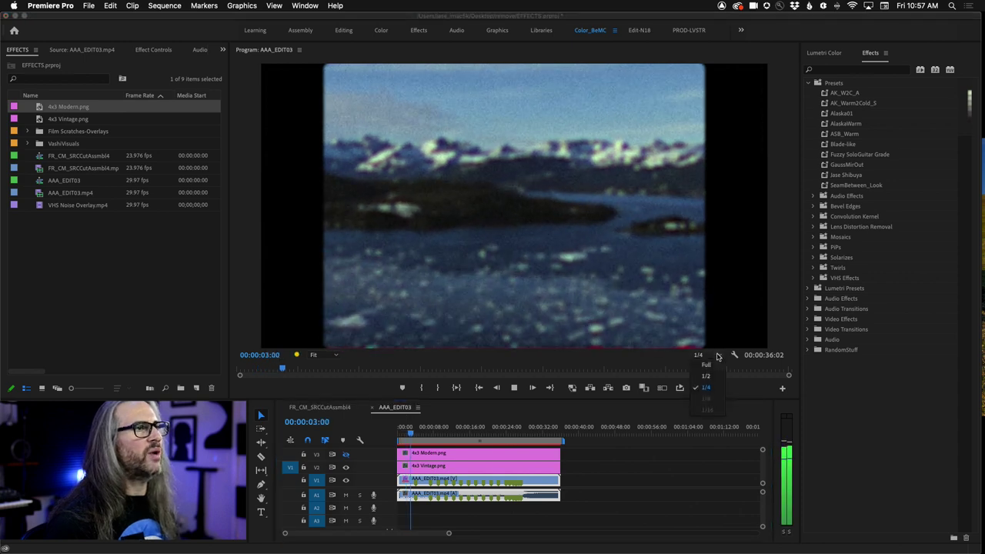
left_click(708, 375)
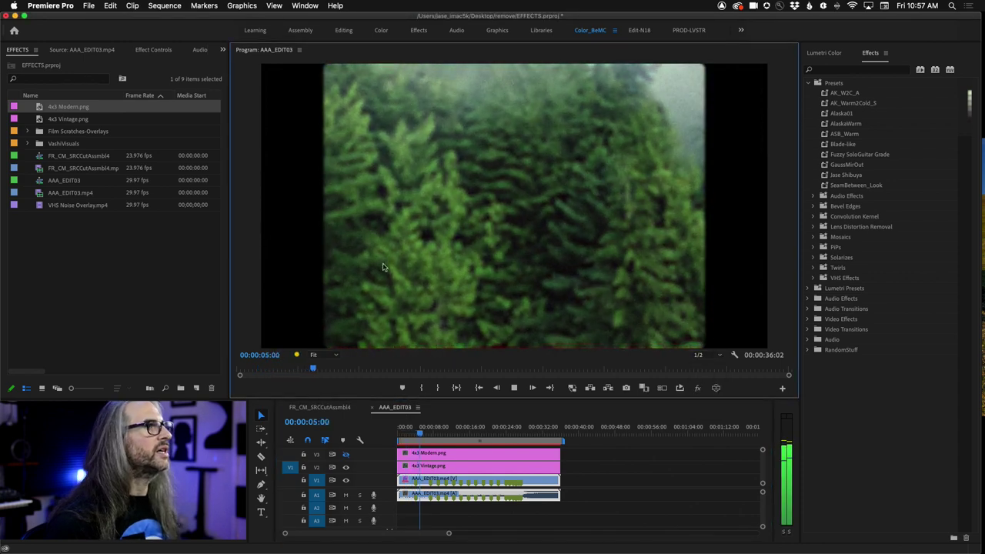
key("space")
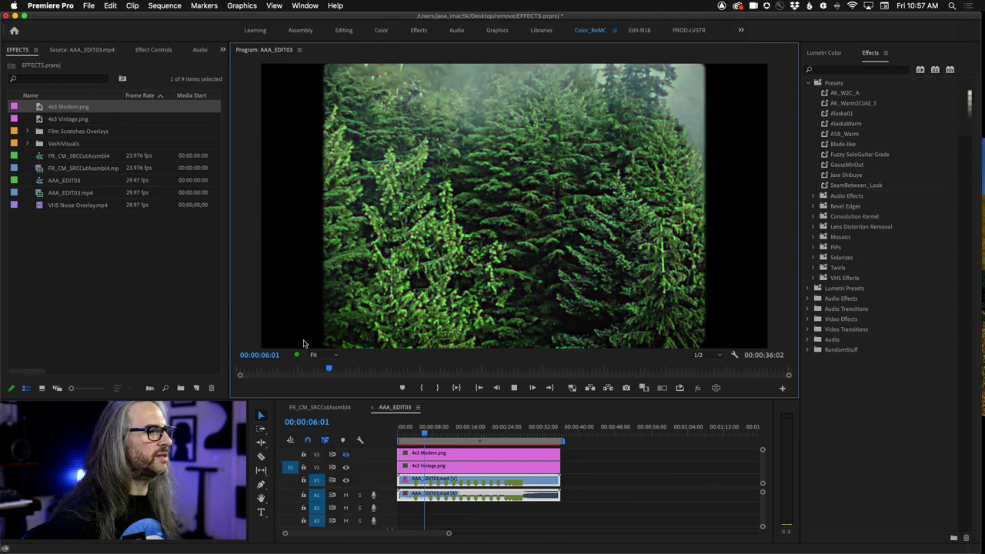
key("space")
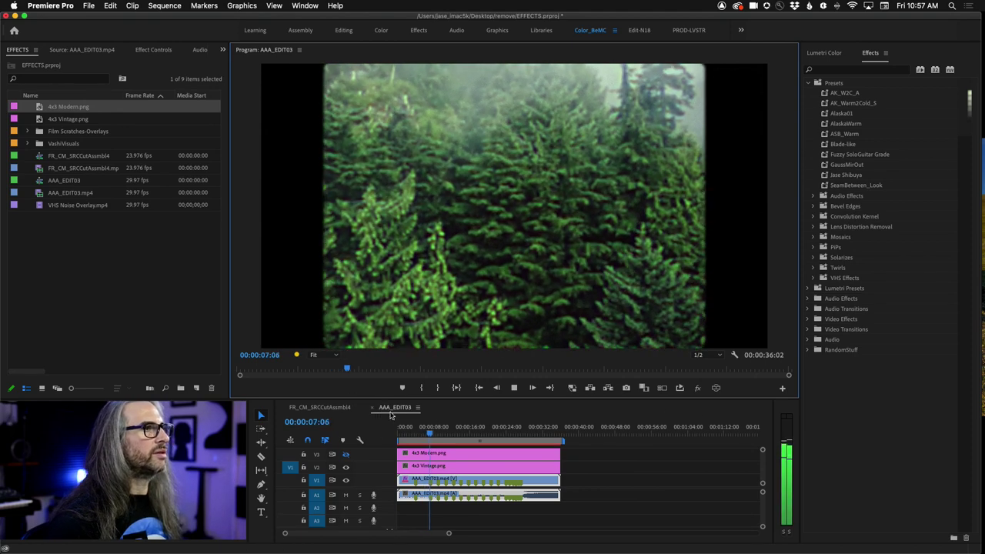
key("space")
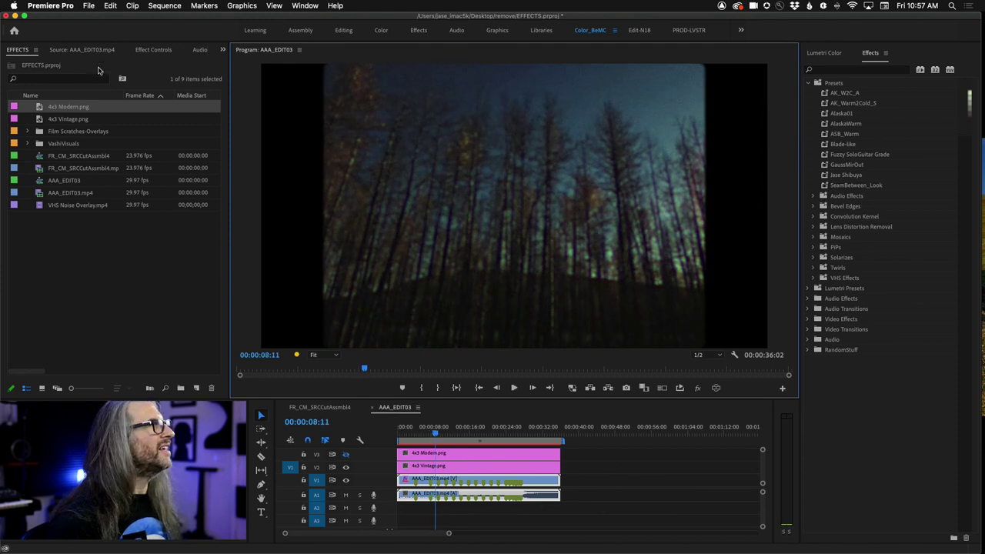
Step: Examine the clip's VHS Look effect settings, and preview the sequence around 15 seconds
left_click(153, 50)
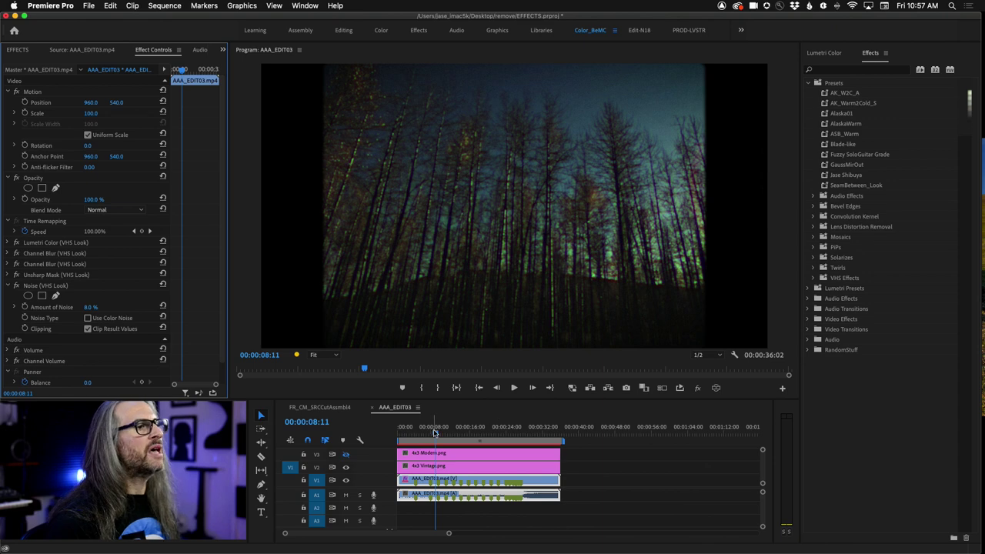
left_click(472, 435)
key("space")
key("space")
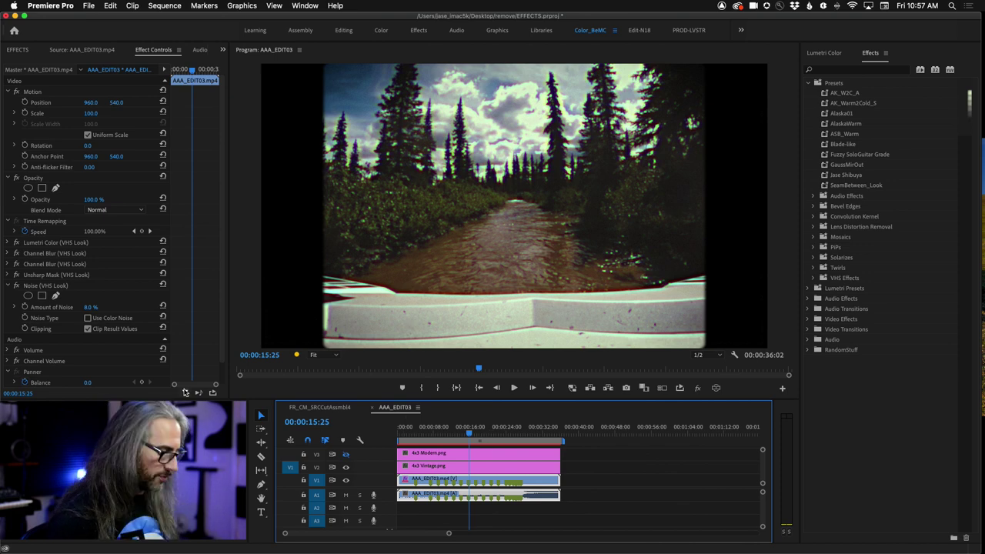
Step: Clear the VHS Look effects from the AAA_EDIT03 clip and delete the 4x3 Vintage.png and 4x3 Modern.png overlays from V2 and V3
left_click(488, 466)
key("Delete")
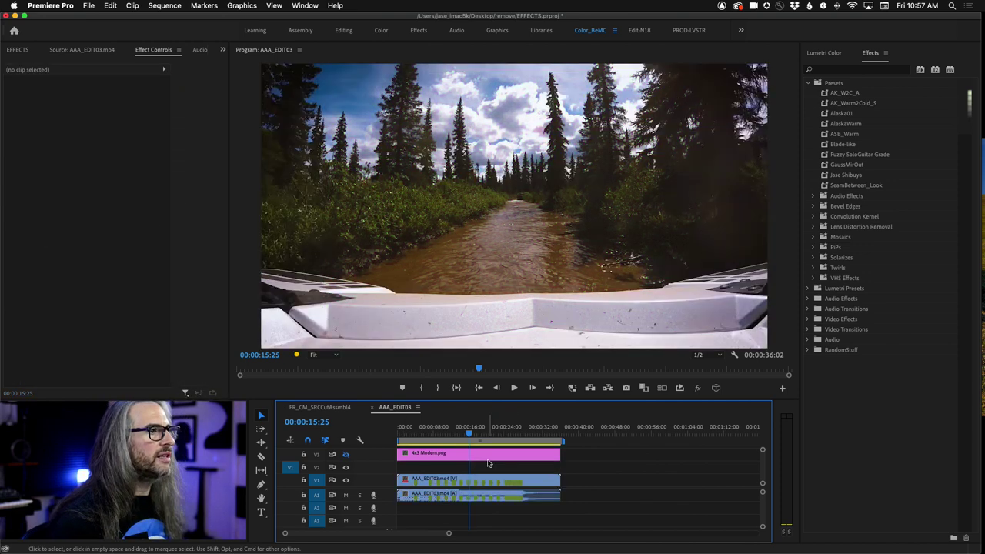
left_click(488, 462)
key("Delete")
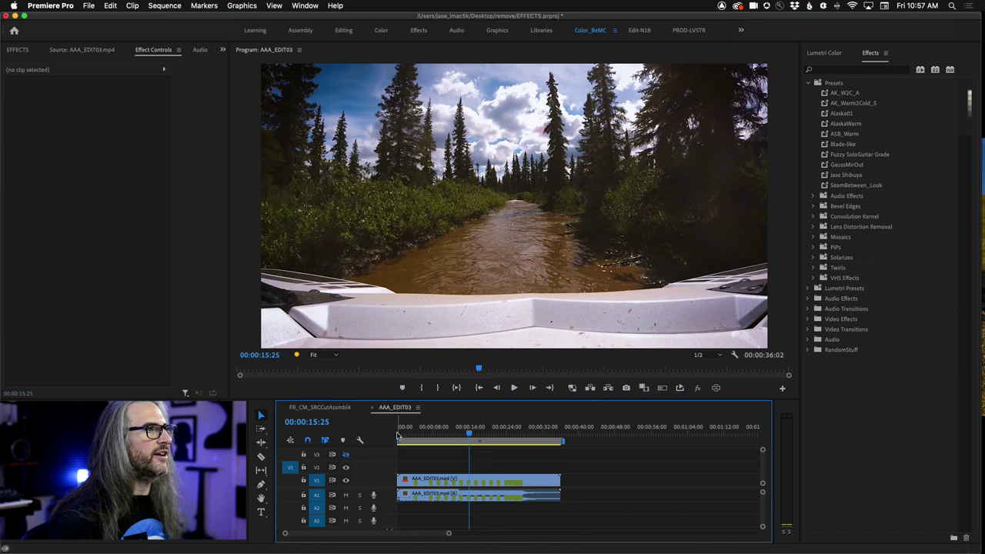
Step: Start a new sequence from the project files using the DV - NTSC Standard 48kHz preset
left_click(17, 50)
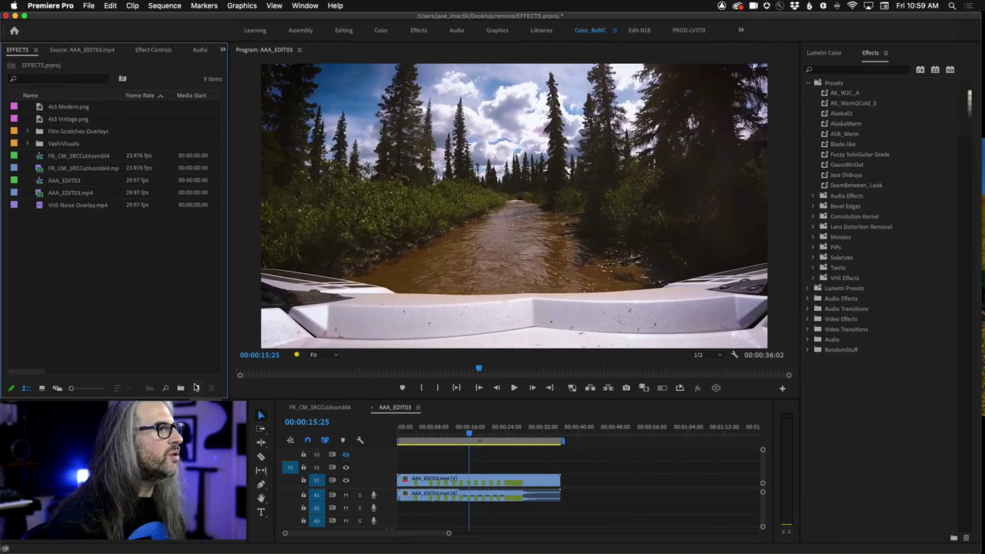
key("super+n")
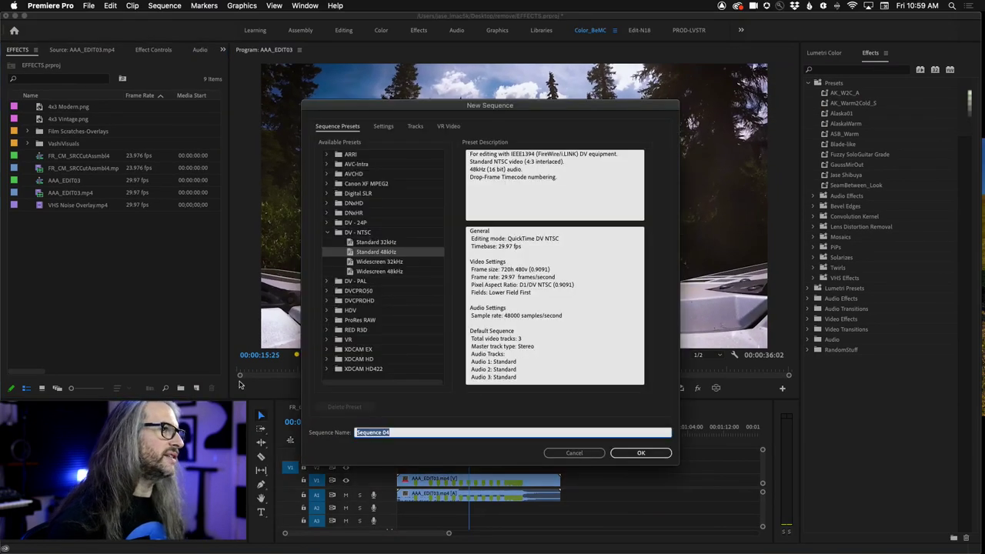
left_click_drag(396, 107, 418, 20)
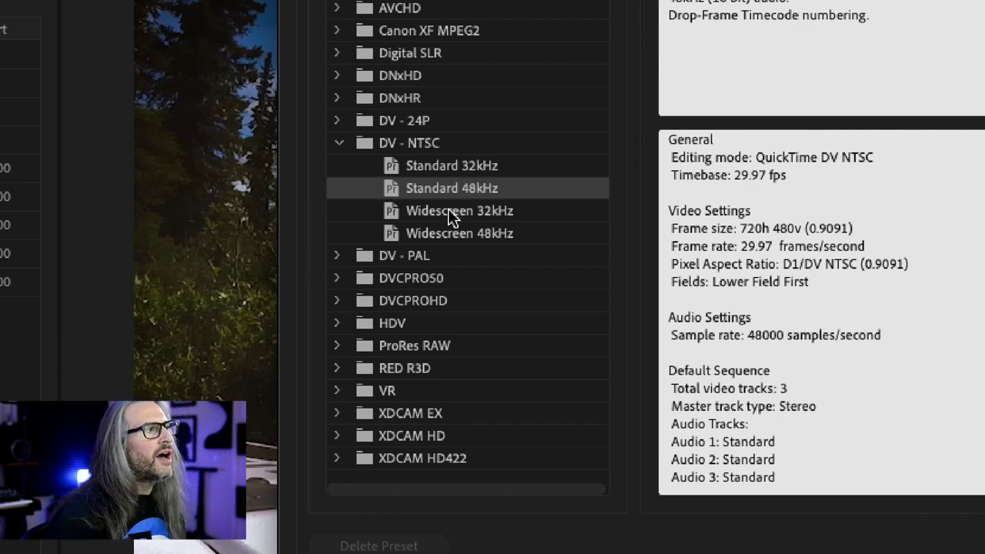
left_click(481, 236)
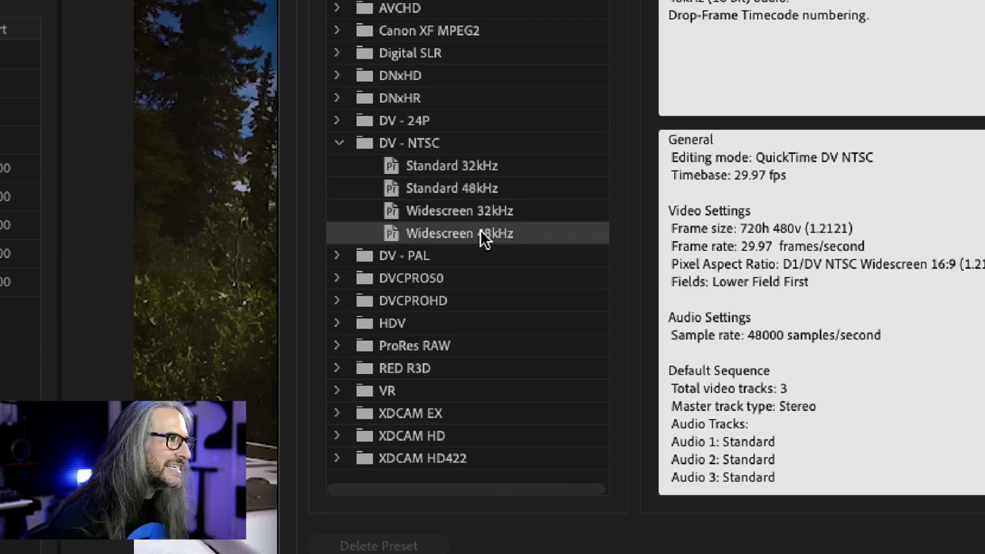
left_click(476, 189)
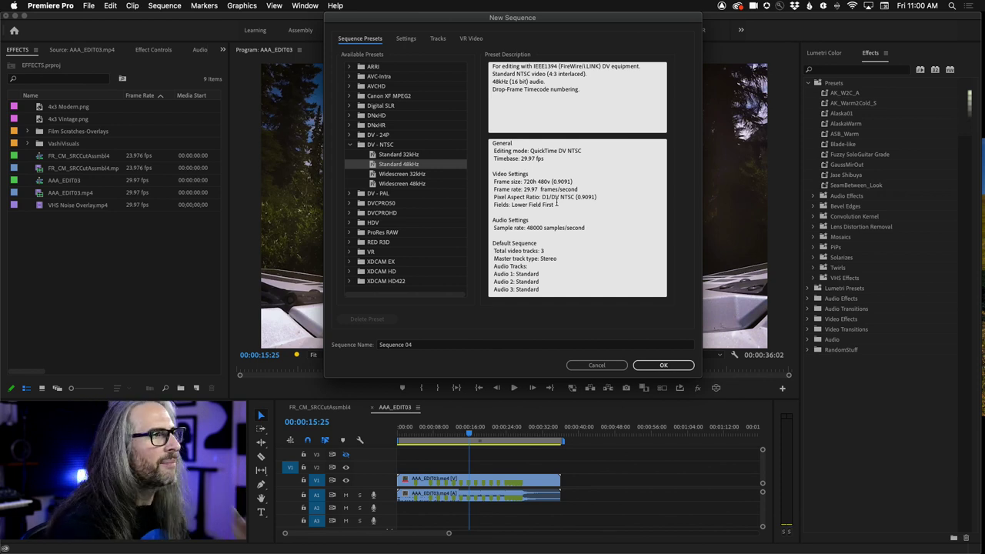
Step: Set the new sequence's fields option to No Fields (Progressive Scan)
left_click(410, 41)
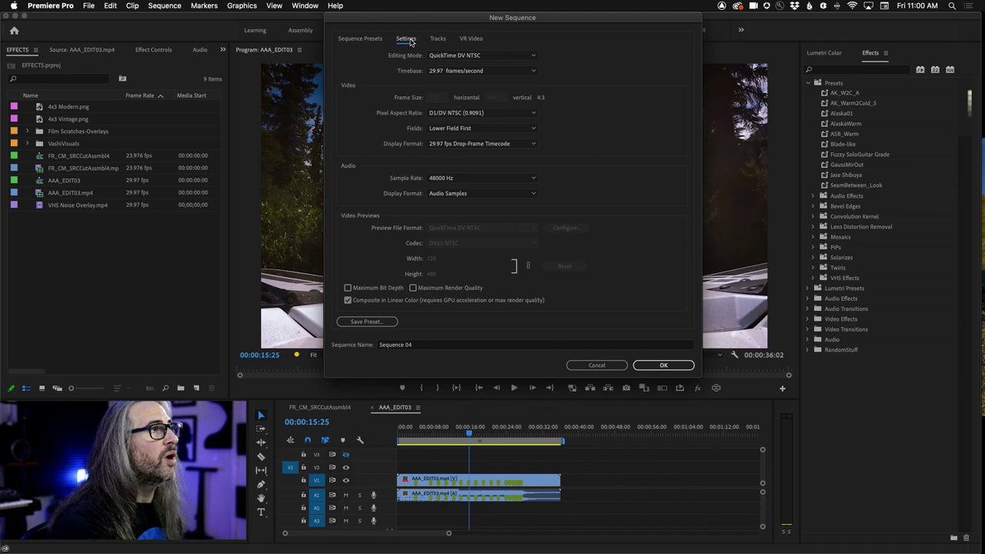
left_click(486, 129)
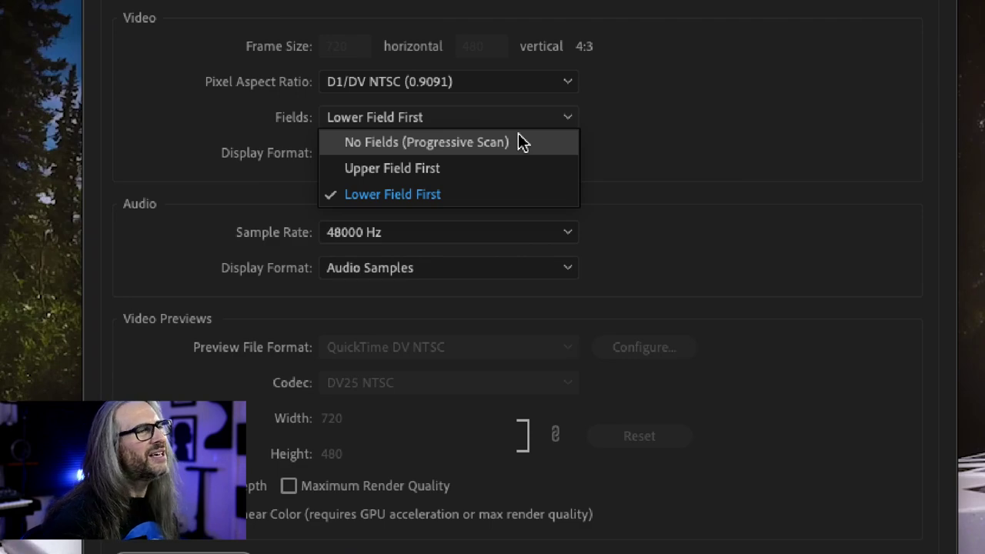
left_click(522, 143)
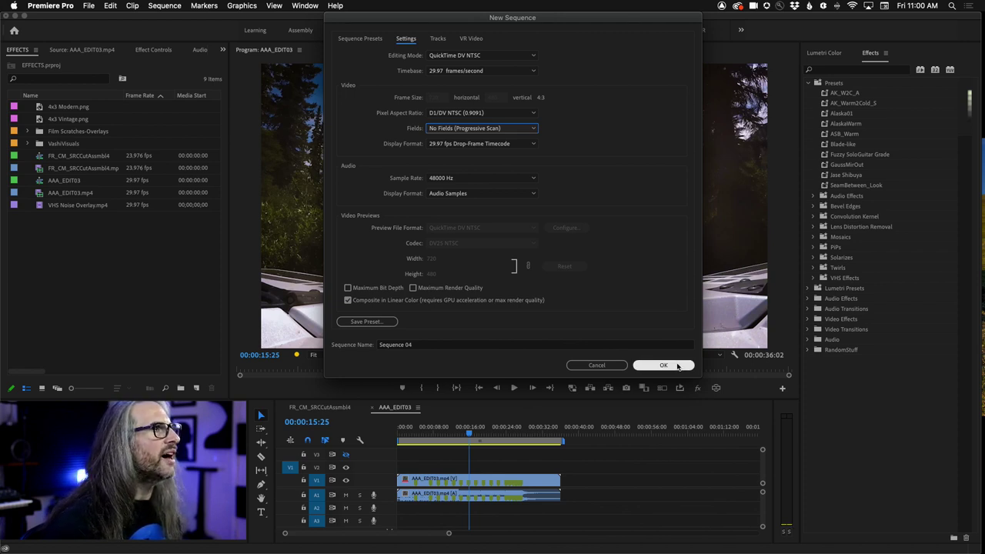
Step: Name the new sequence VHS ALASKA 4:3
left_click(427, 344)
key("super+a")
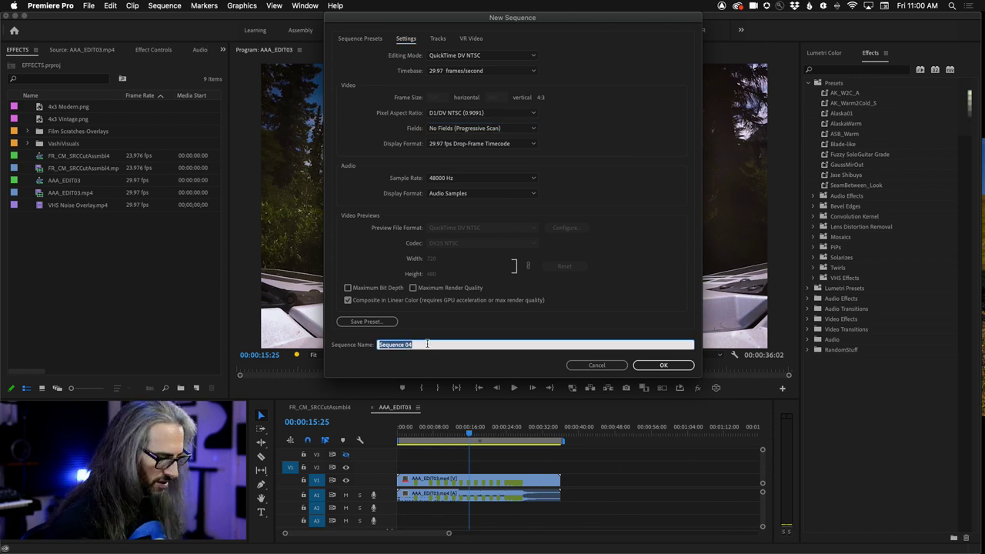
type("VHS ALASKA")
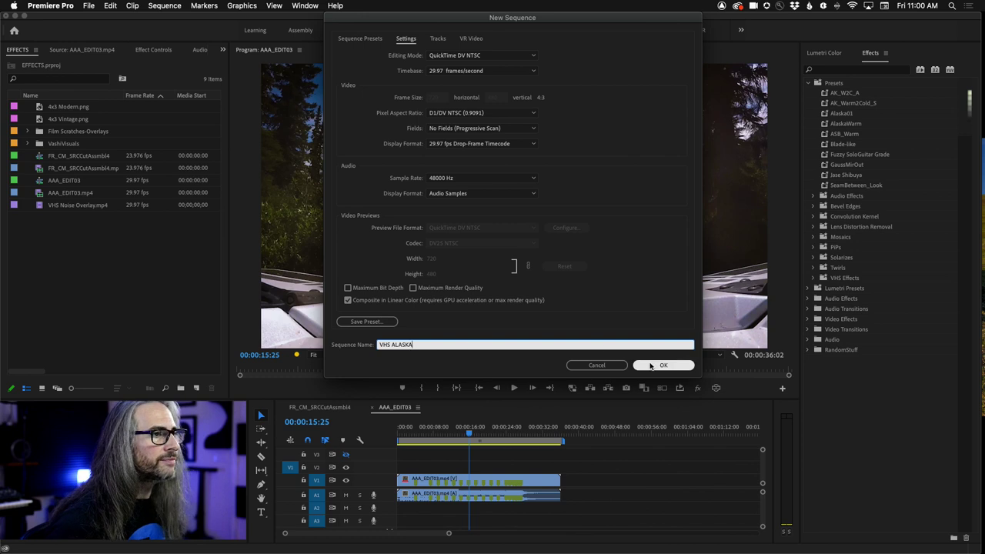
type(" 4:3")
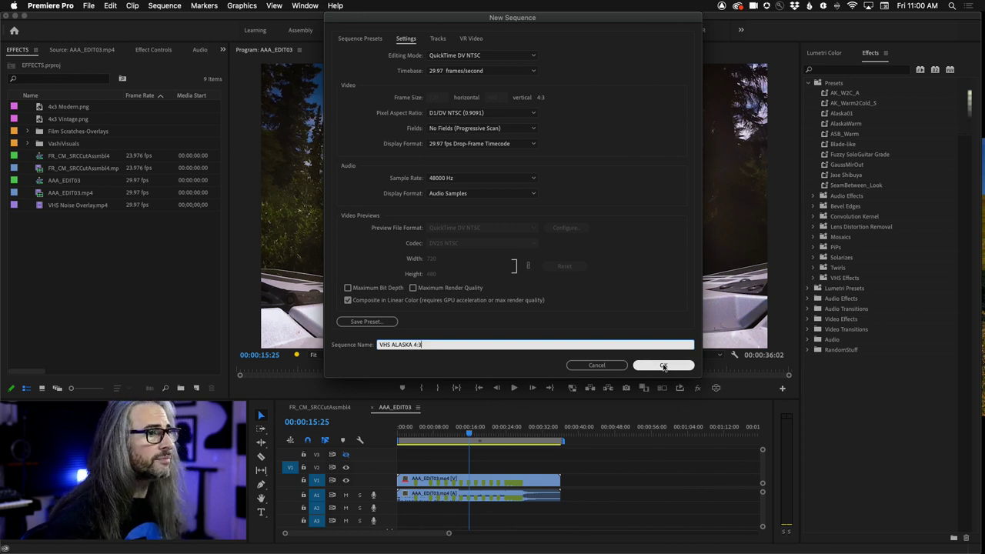
Step: Create the sequence and place AAA_EDIT03 at its start on V1 and A1, keeping the existing sequence settings
left_click(663, 366)
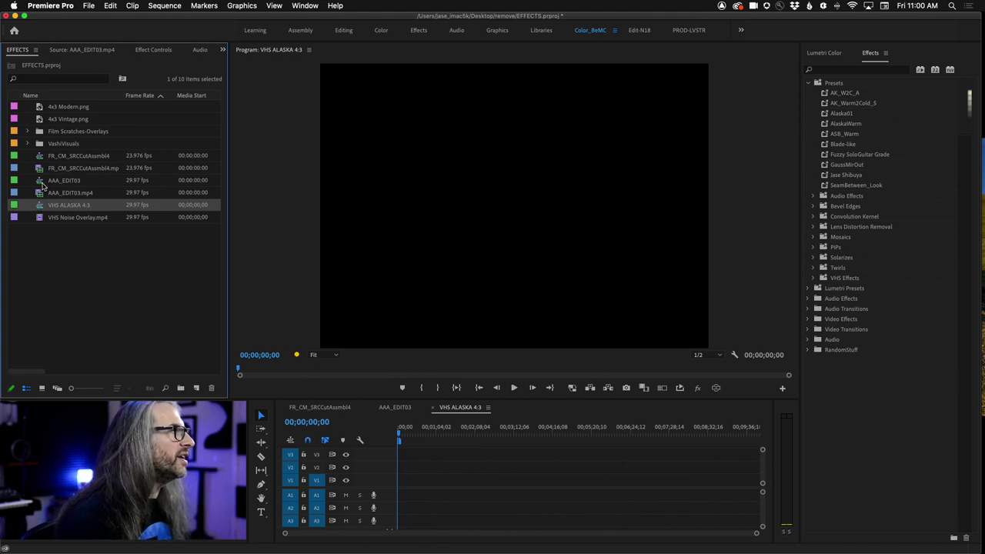
left_click_drag(40, 180, 386, 475)
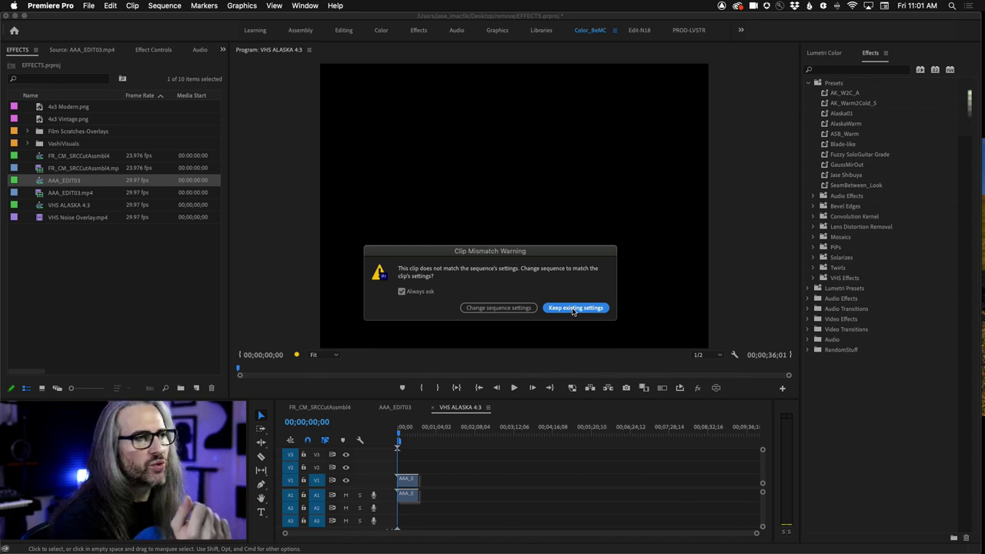
left_click(573, 308)
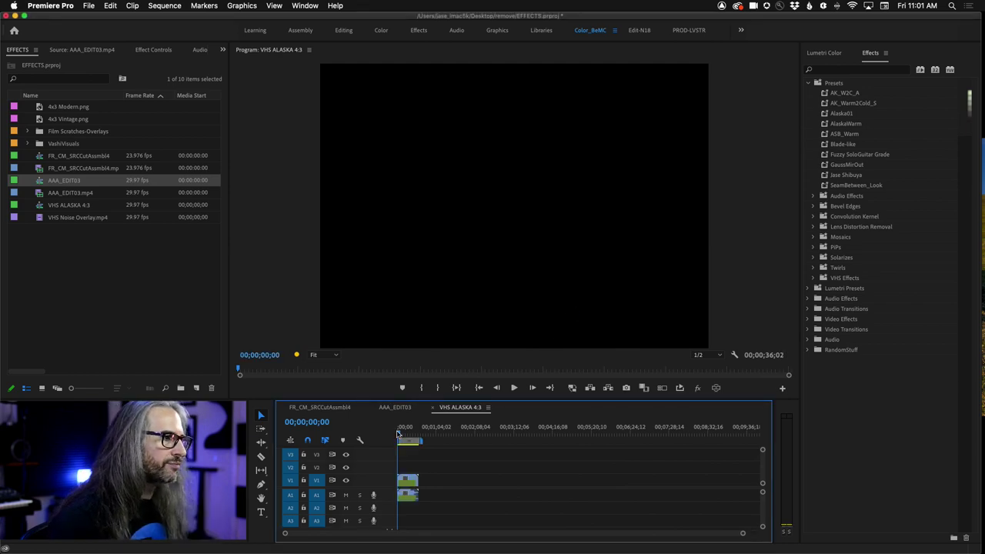
Step: Scale the AAA_EDIT03 clip to 45 so it fills the 4:3 frame, checking against the flying-birds shot
left_click(404, 435)
left_click_drag(404, 435, 406, 435)
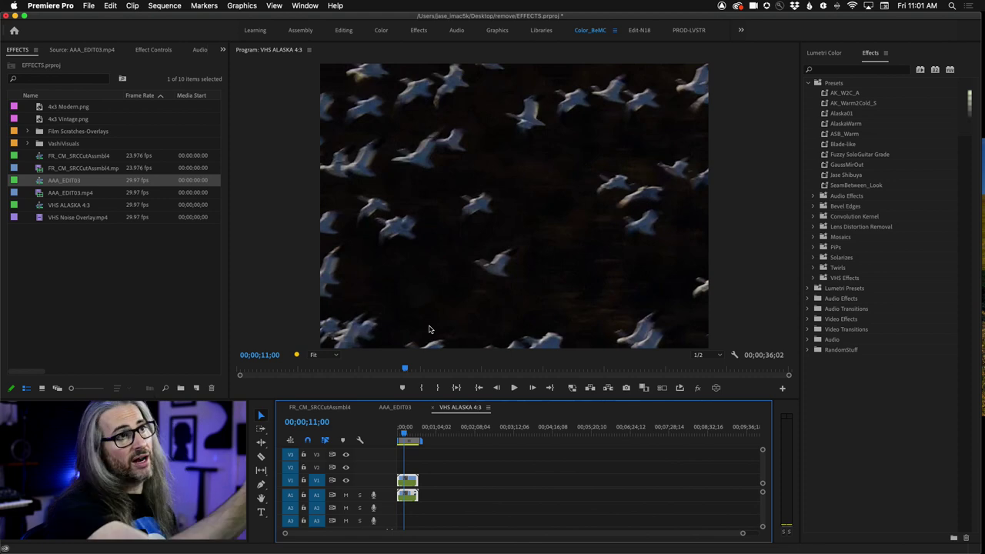
left_click(154, 50)
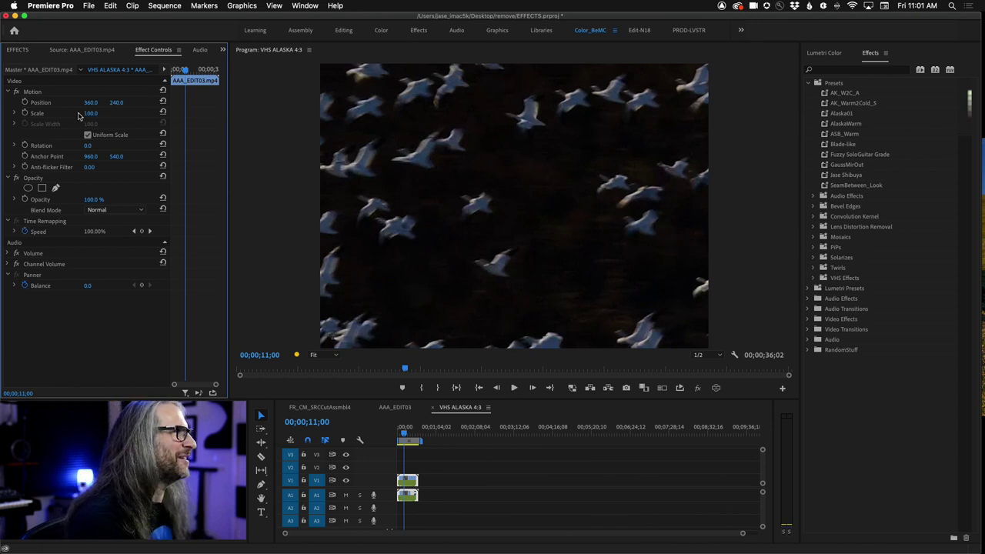
left_click_drag(91, 114, 40, 113)
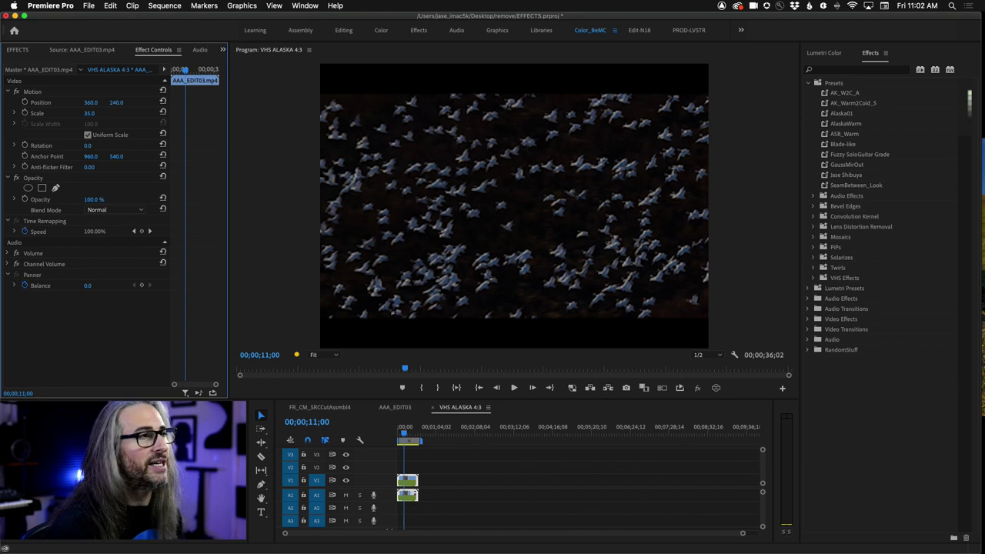
left_click_drag(89, 113, 99, 115)
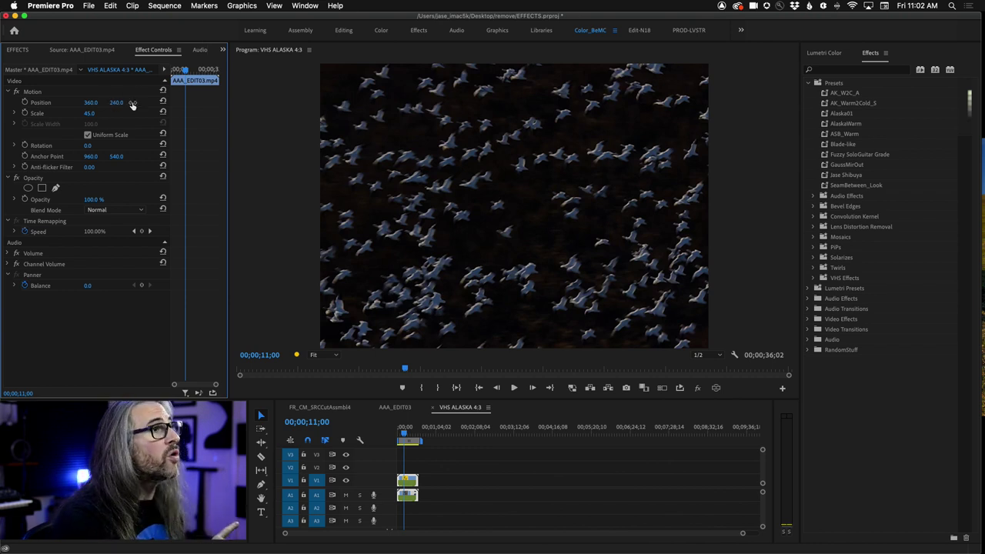
Step: Try reframing the clip by changing its vertical position, and undo the change
left_click_drag(116, 102, 94, 102)
key("super+z")
key("super+z")
key("super+z")
key("super+z")
key("super+z")
key("super+z")
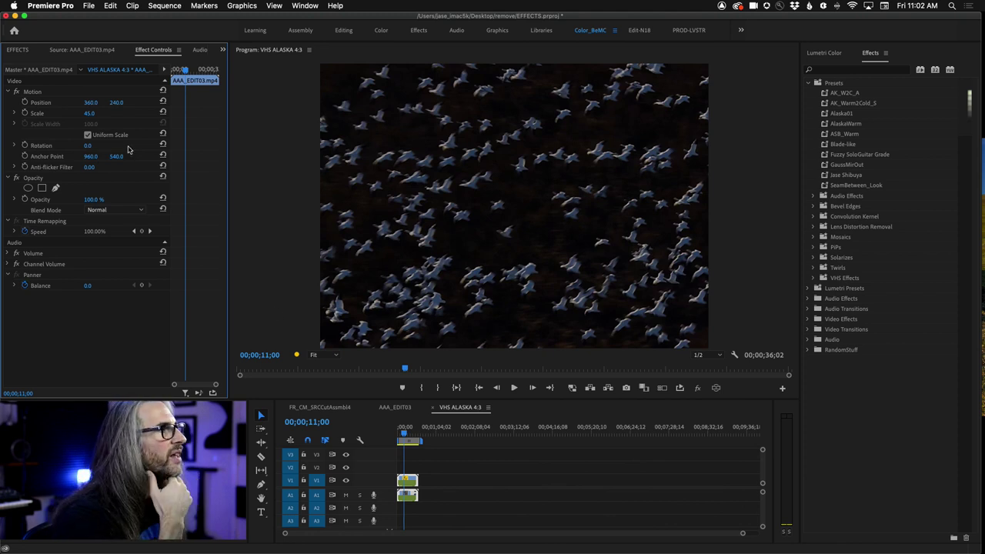
Step: Set the clip's blend mode to Linear Dodge (Add), with the playhead on the river shot at 00;00;15;07
left_click(406, 435)
left_click_drag(405, 435, 406, 435)
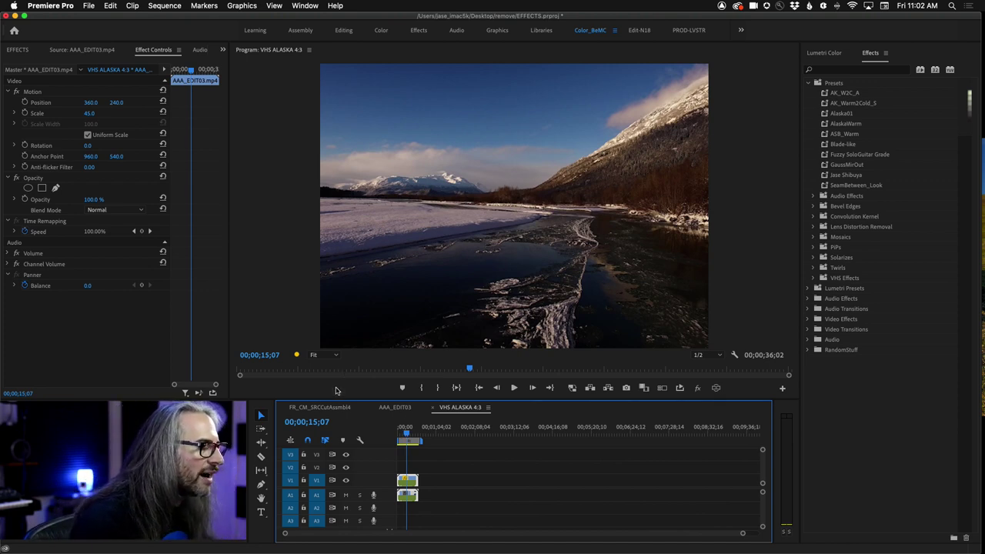
left_click(118, 214)
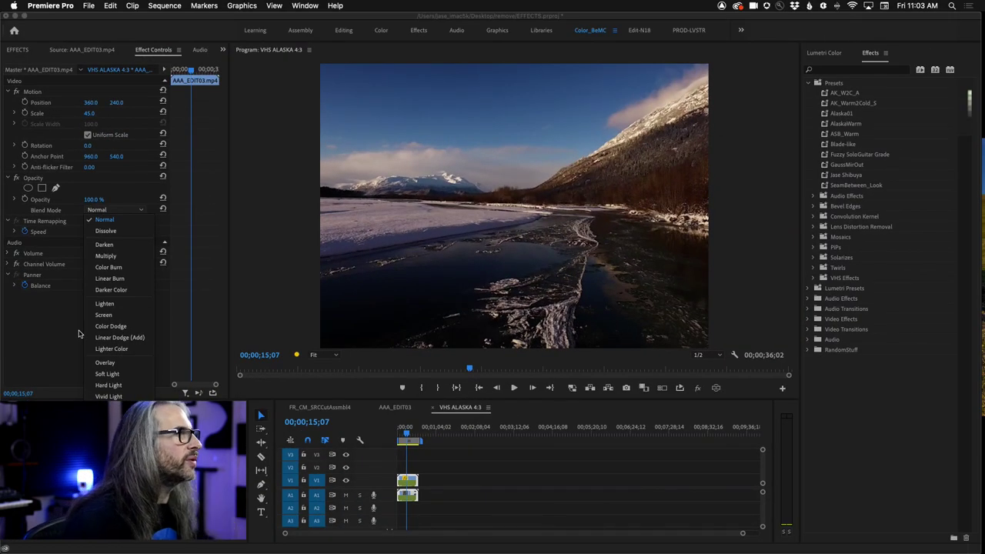
left_click(104, 342)
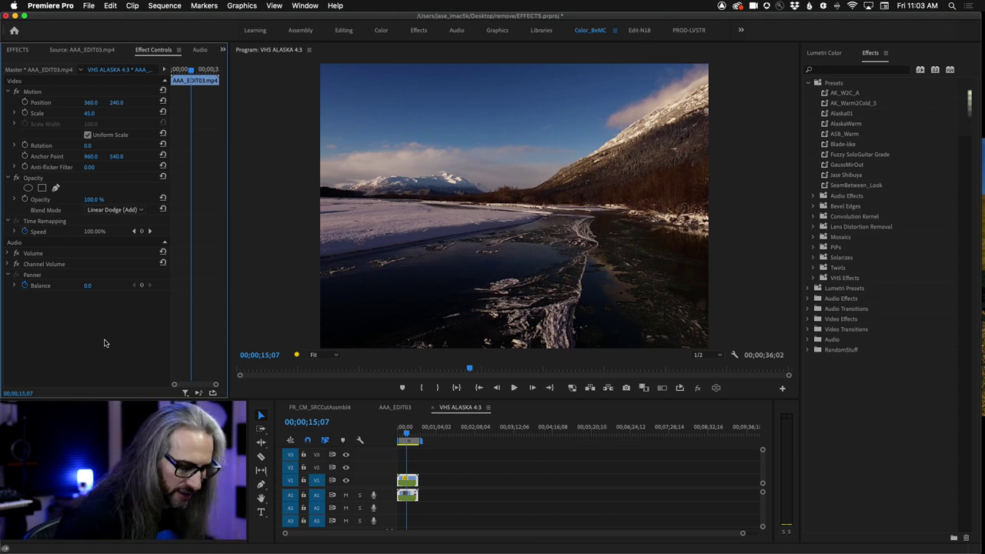
Step: Add three video tracks after Video 3 with no audio tracks, and duplicate the AAA_EDIT03 video onto V2 and V3
key("backslash")
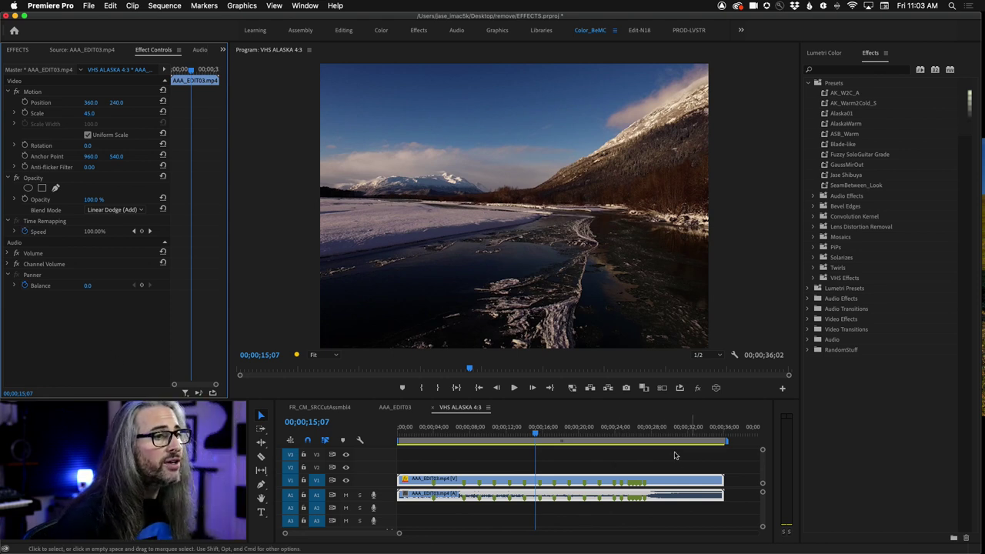
left_click_drag(507, 399, 503, 361)
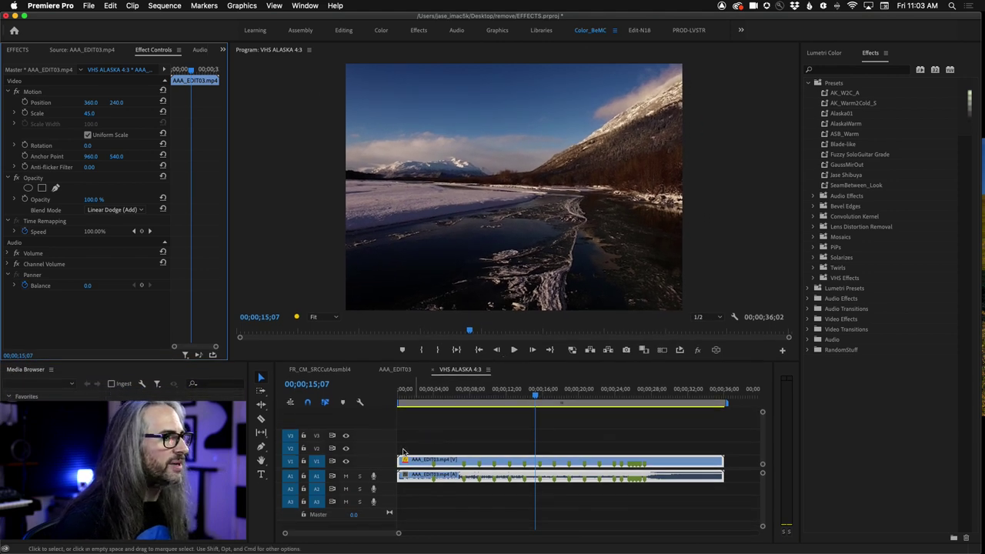
scroll(377, 492, "up", 2)
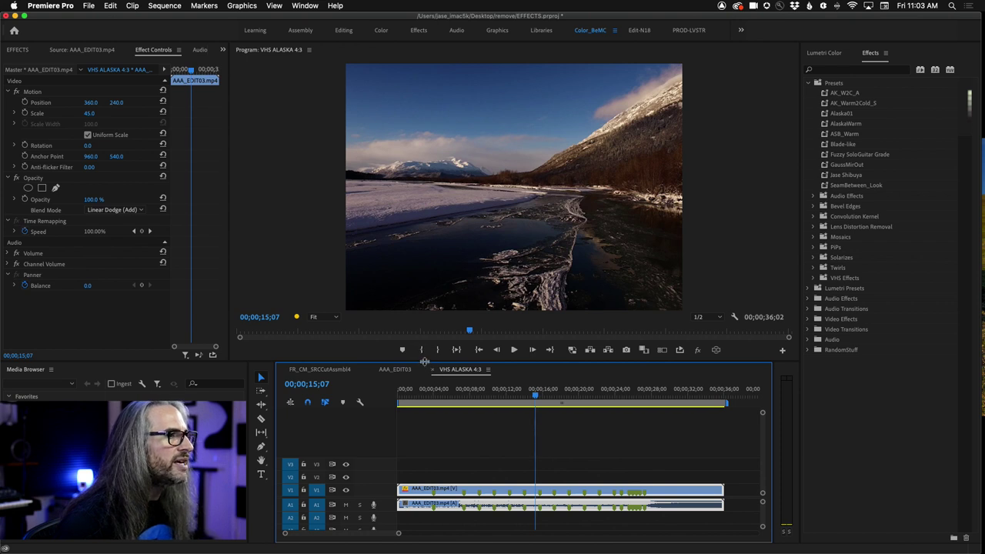
left_click_drag(423, 362, 423, 378)
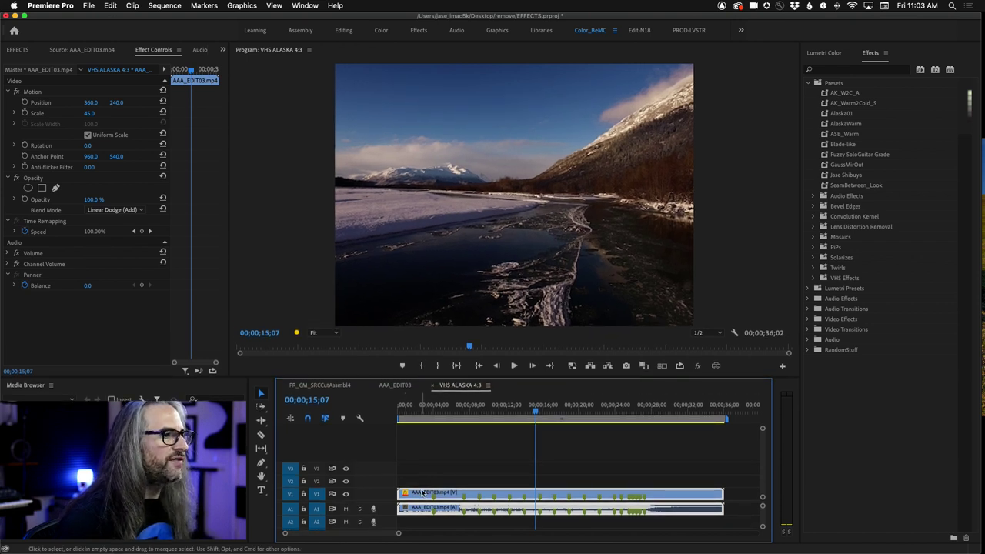
right_click(375, 469)
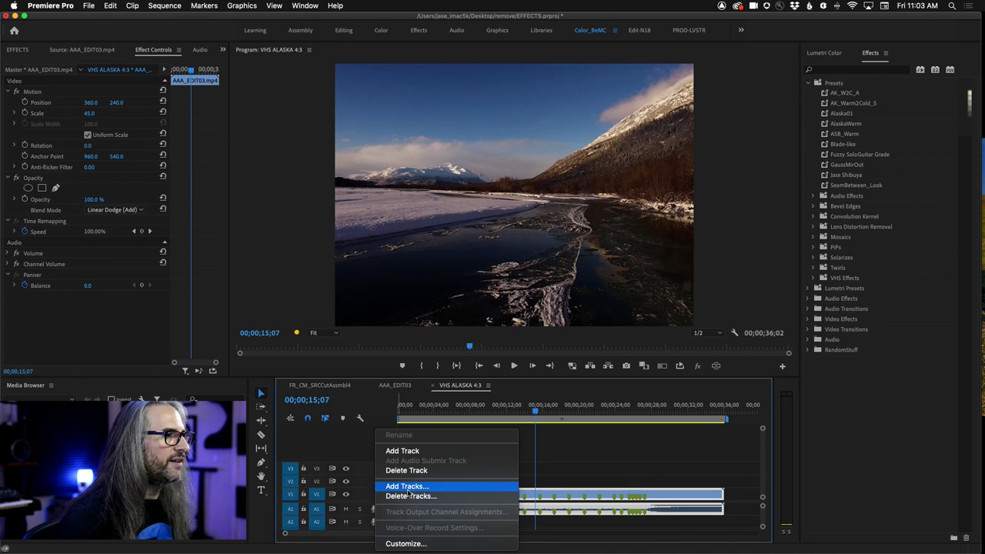
left_click(408, 487)
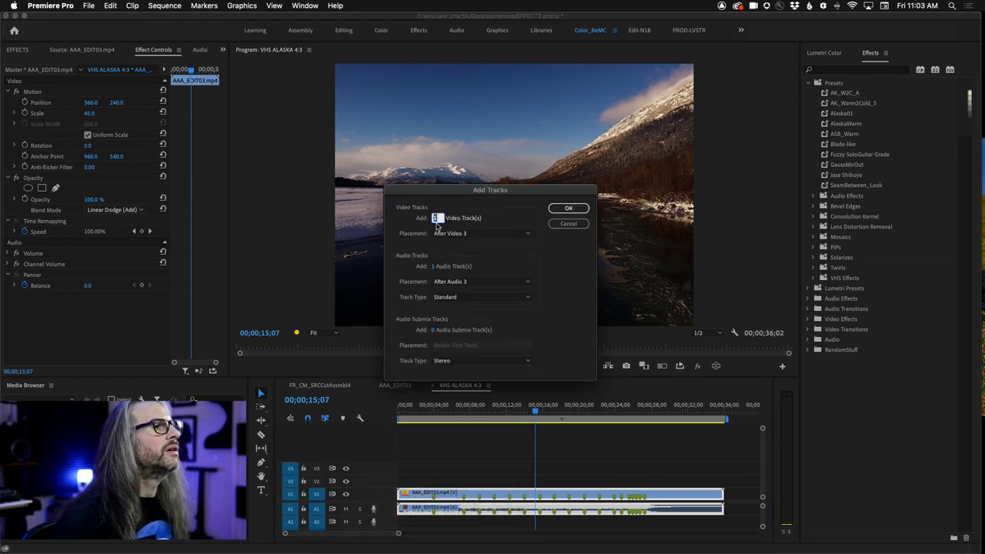
type("3")
left_click(434, 266)
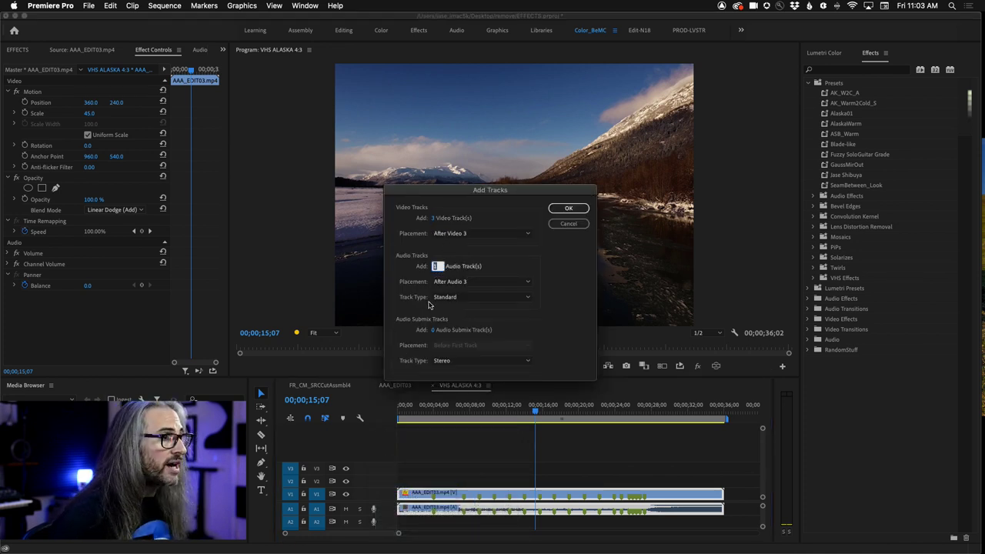
type("0")
left_click(568, 209)
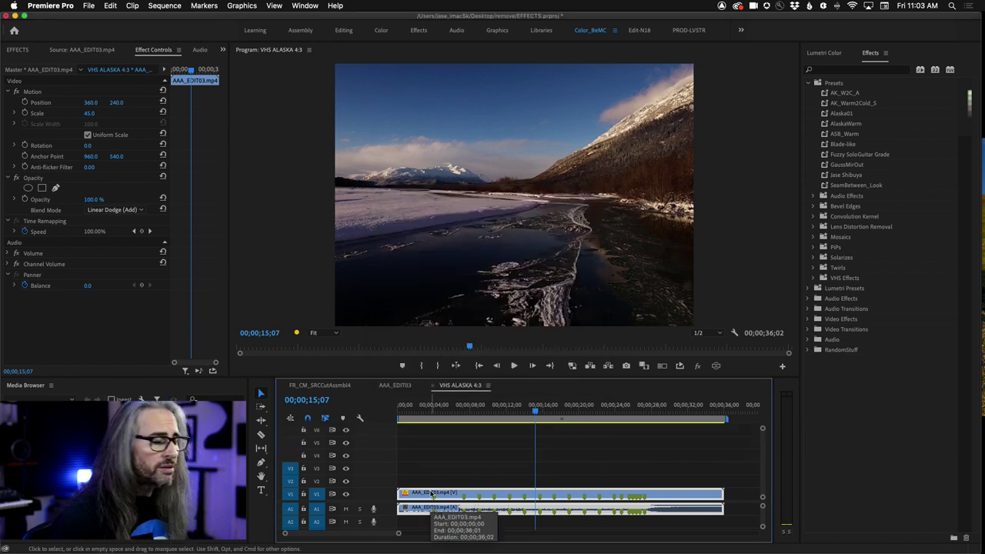
left_click_drag(422, 494, 420, 469)
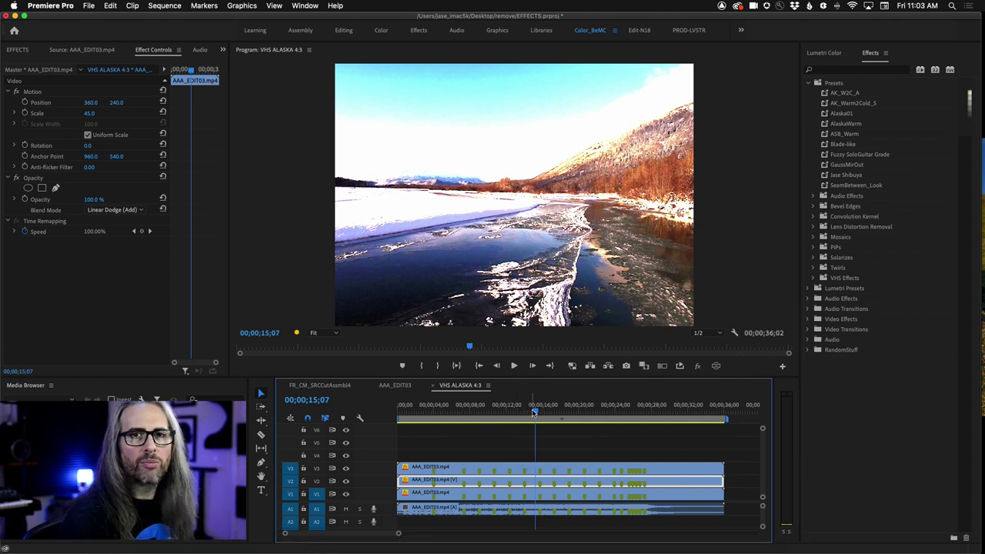
Step: Apply Color Balance (RGB) to the V1 clip and set Green and Blue to 0, leaving only the red channel
left_click(440, 494)
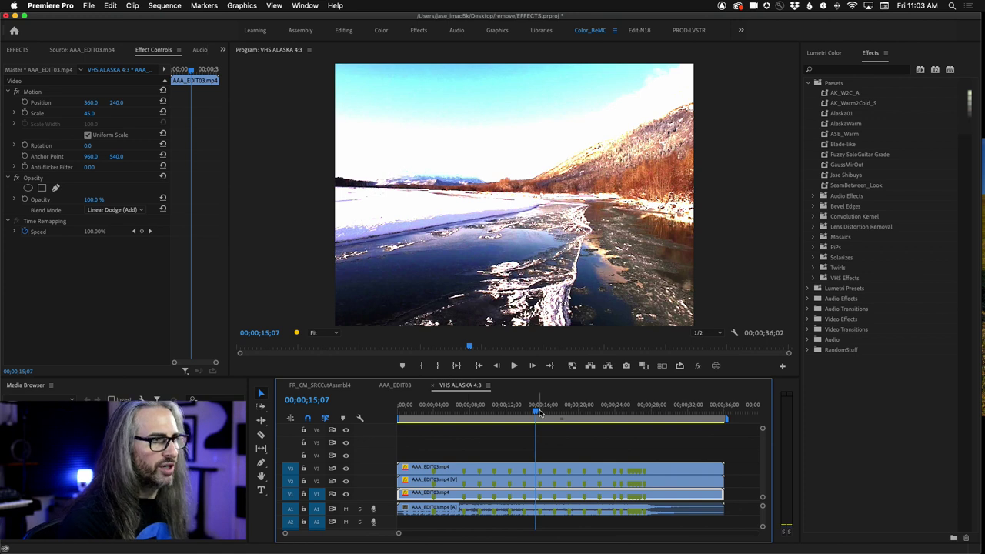
left_click(836, 70)
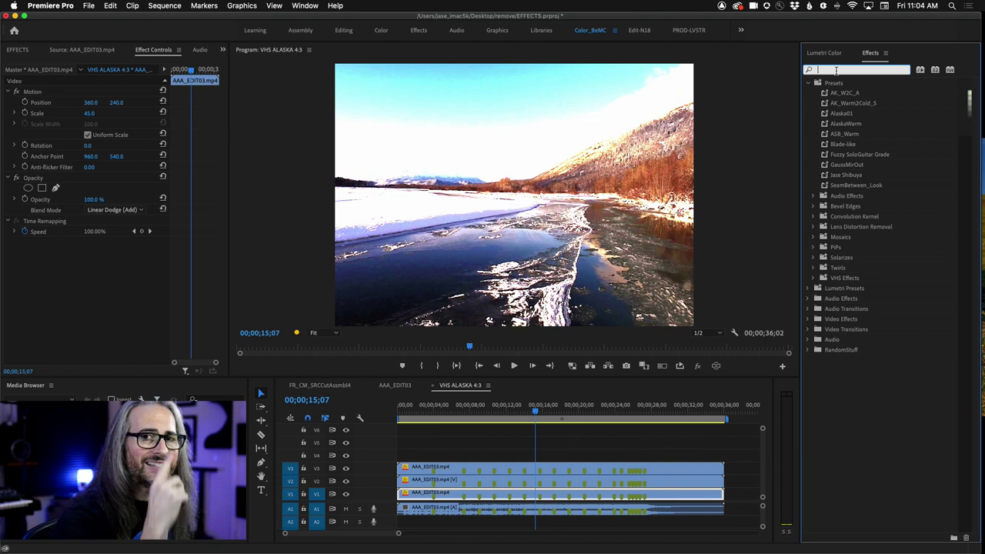
type("color balance")
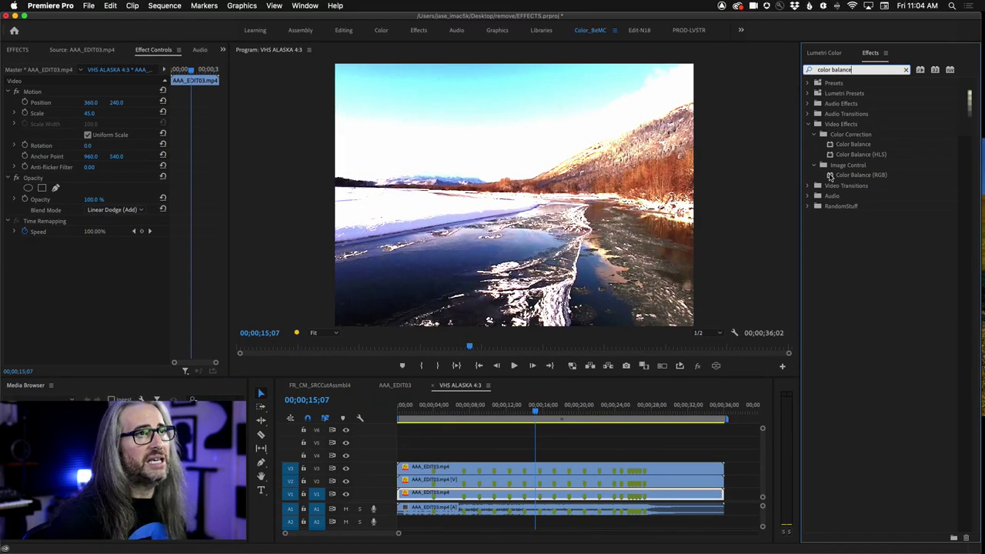
left_click_drag(830, 178, 521, 496)
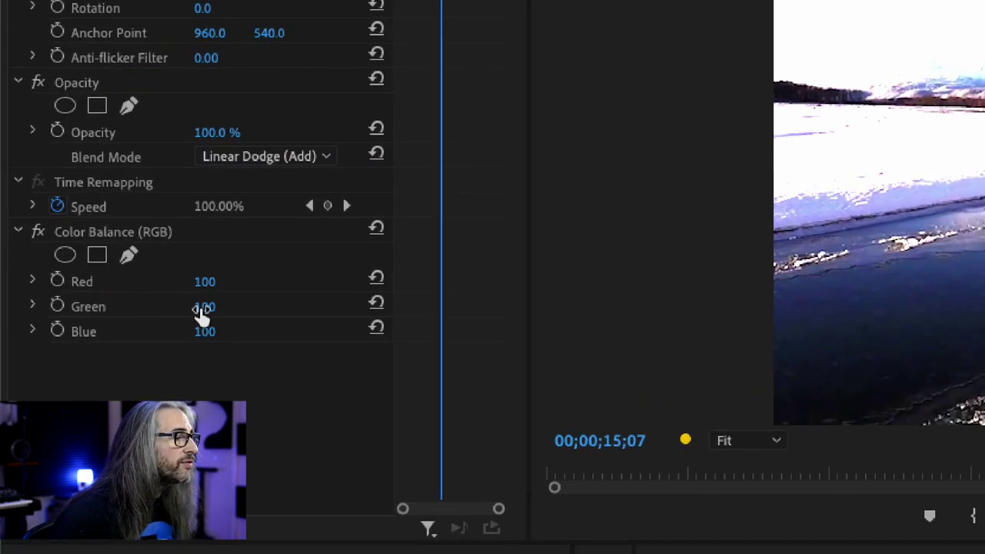
left_click(201, 308)
type("0")
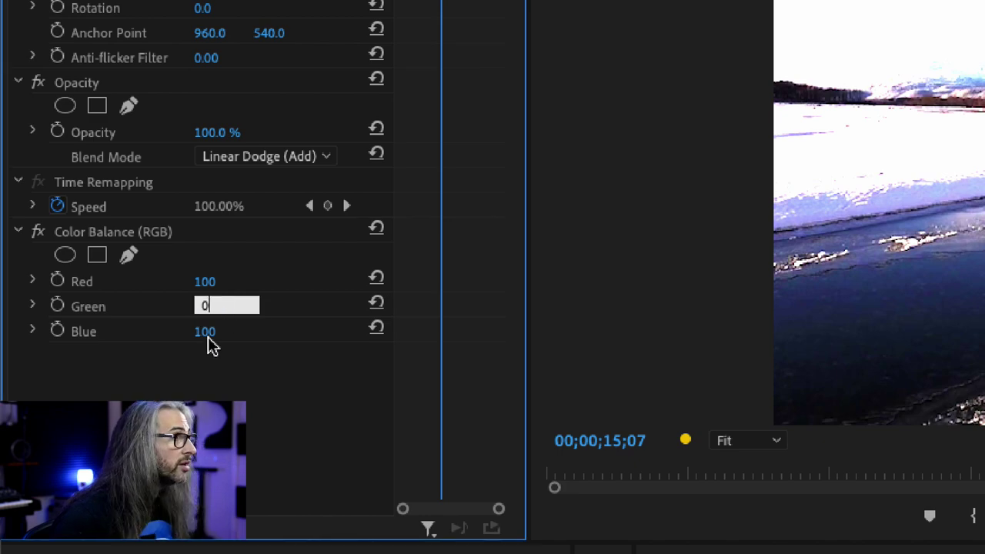
left_click(209, 339)
type("0")
key("Return")
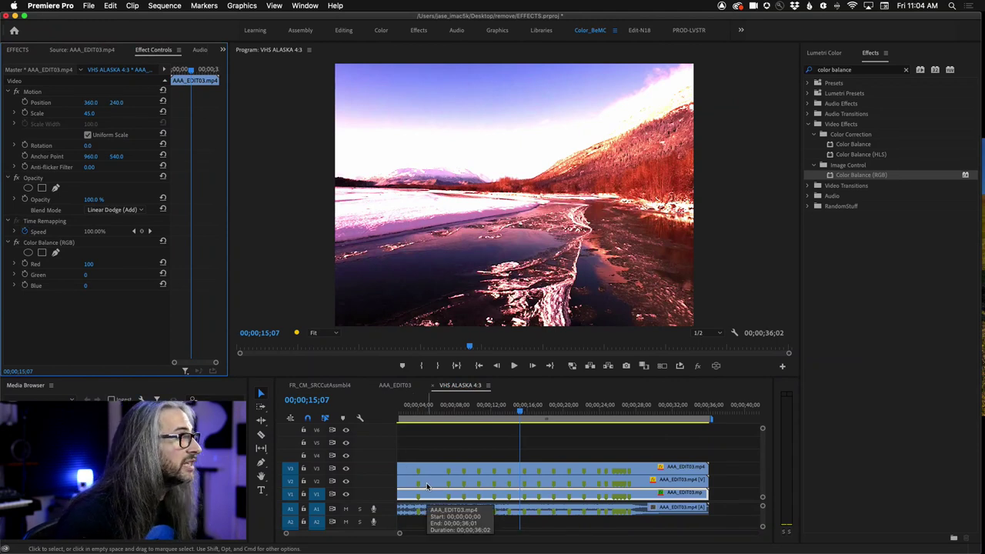
Step: Apply Color Balance (RGB) to the V2 clip and set Red and Blue to 0, leaving only the green channel
left_click(426, 482)
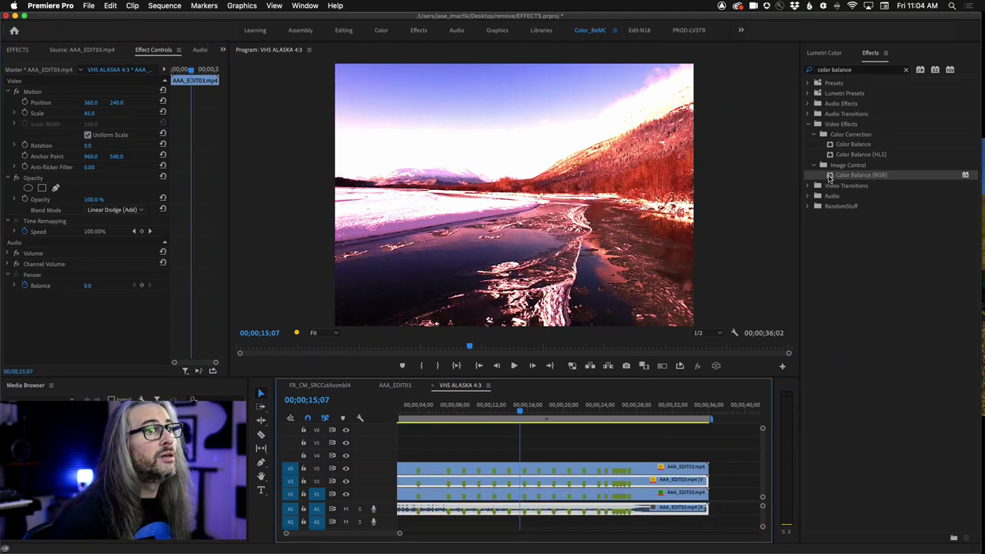
double_click(835, 176)
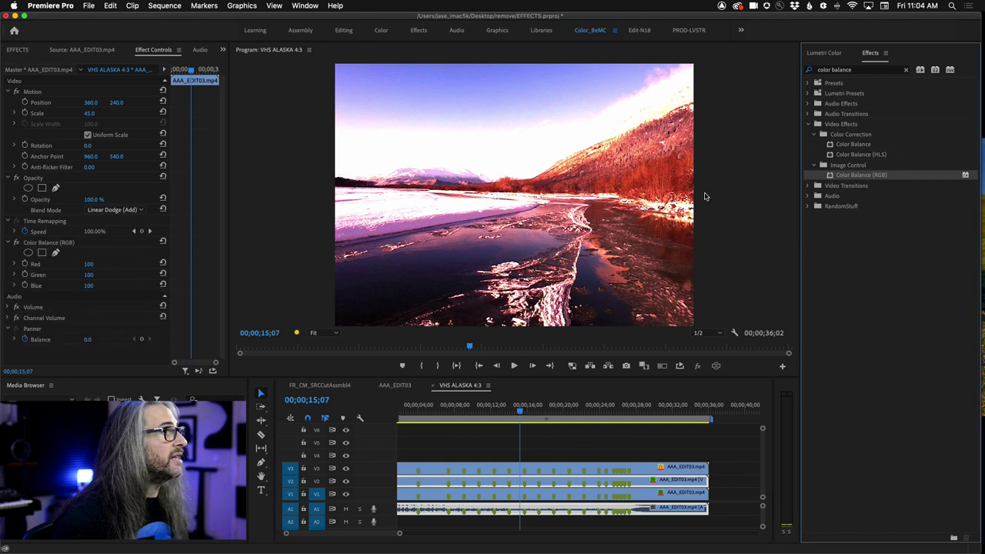
left_click(89, 264)
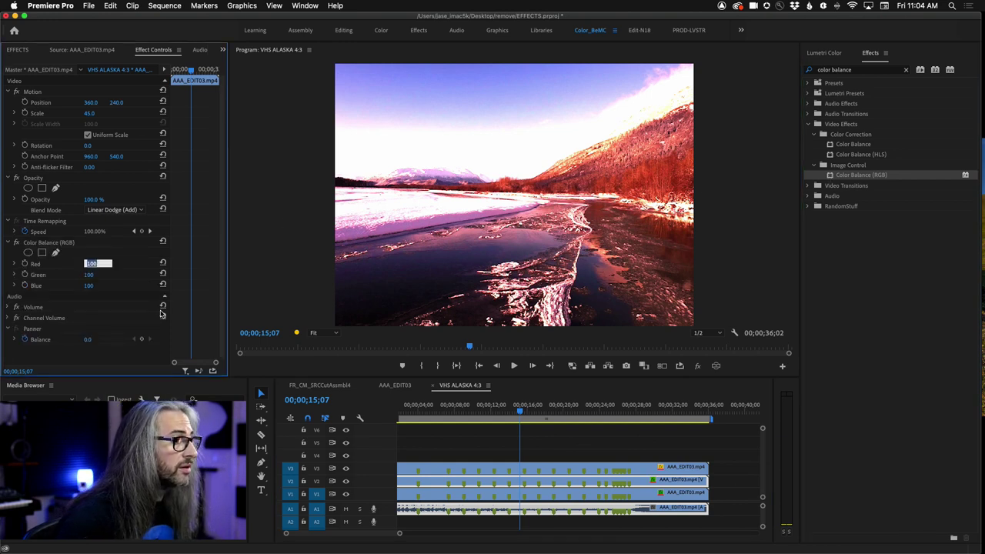
type("0")
key("Return")
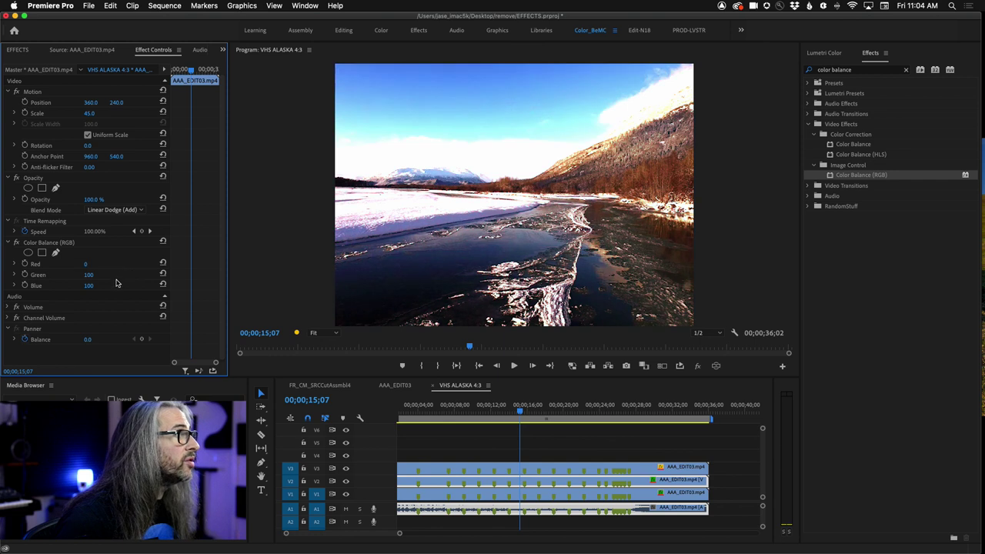
left_click(90, 286)
type("0")
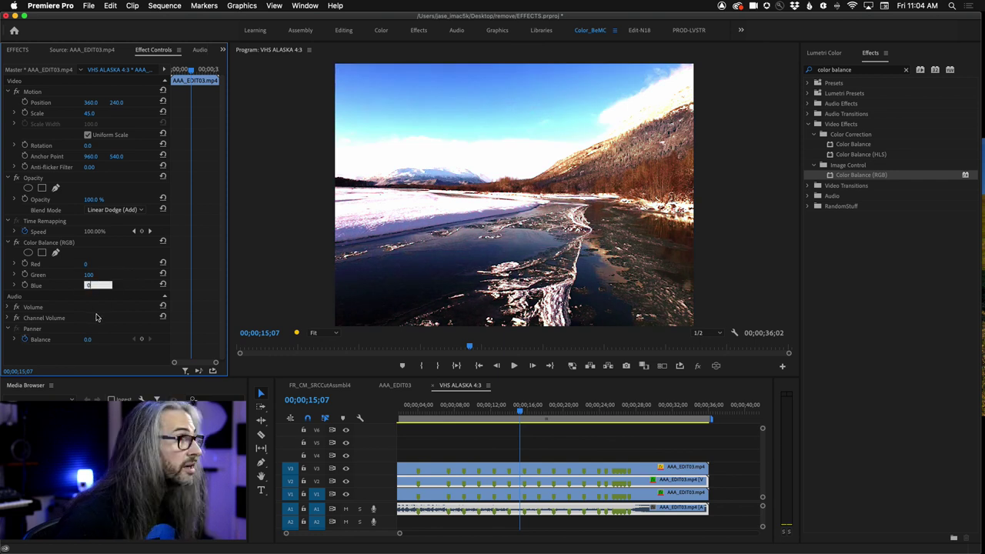
key("Return")
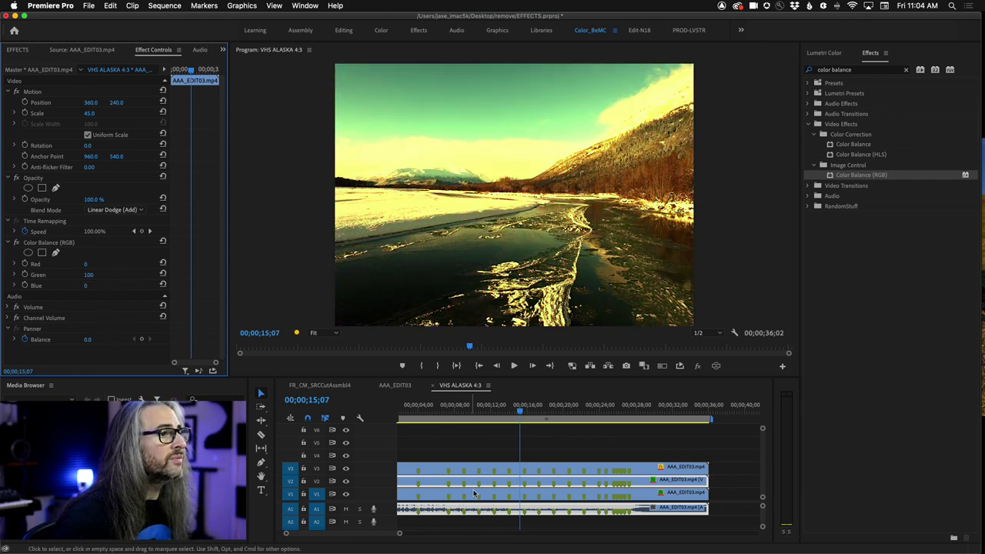
Step: Apply Color Balance (RGB) to the V3 clip and set Red and Green to 0, leaving only the blue channel
left_click(456, 471)
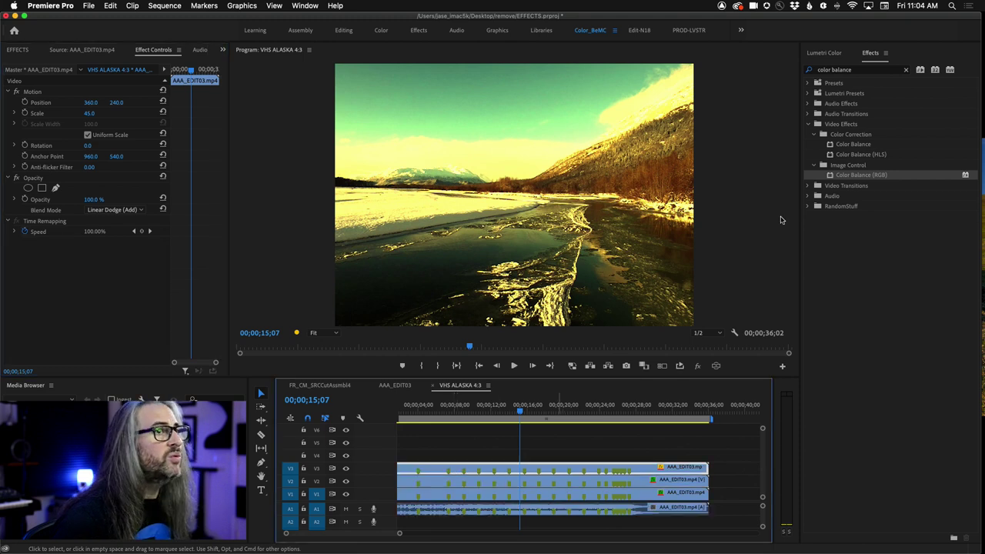
double_click(829, 177)
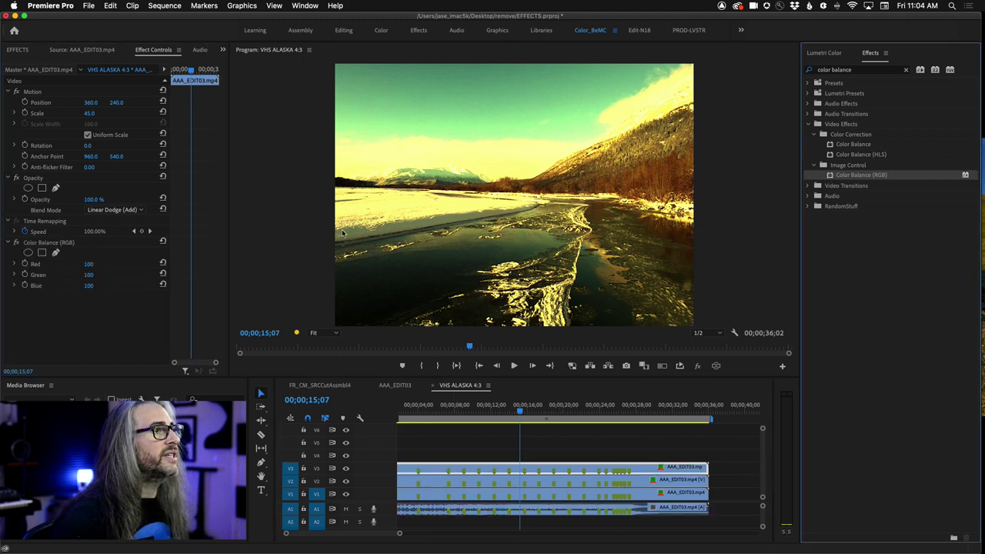
left_click(93, 263)
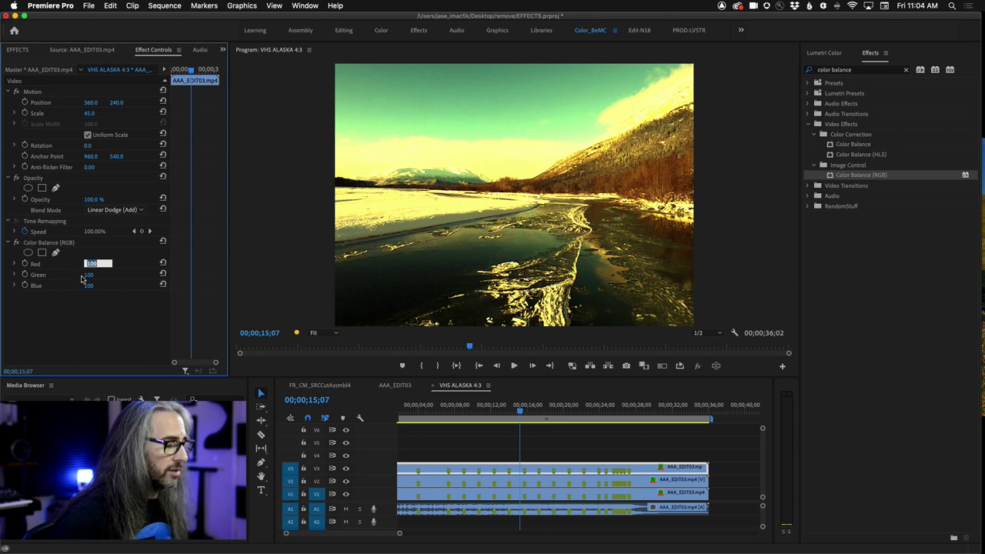
type("0")
key("Return")
left_click(89, 275)
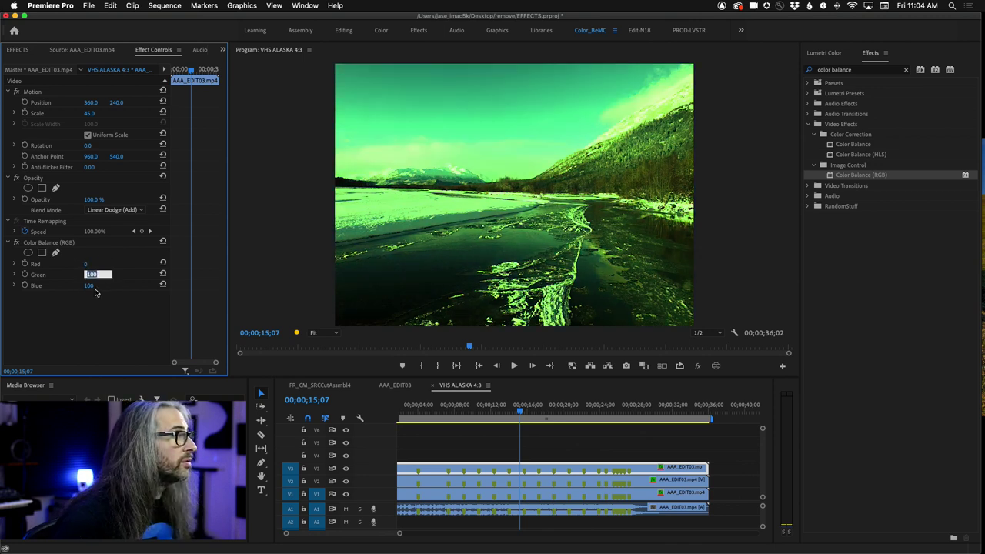
type("0")
key("Tab")
left_click(105, 356)
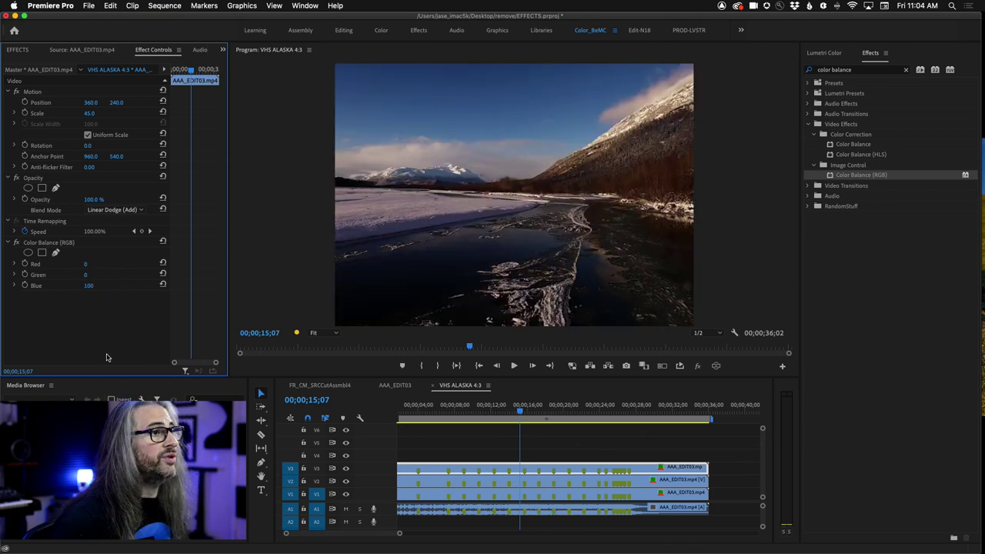
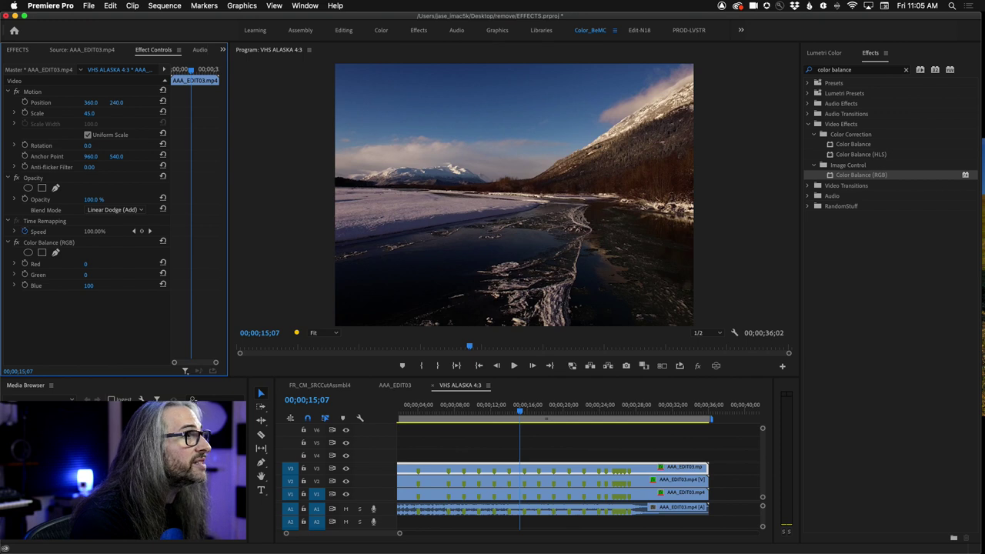
Step: Offset the color layers by setting the V3 clip's vertical position to 236 and the V2 clip's horizontal position to 355
left_click_drag(117, 102, 86, 102)
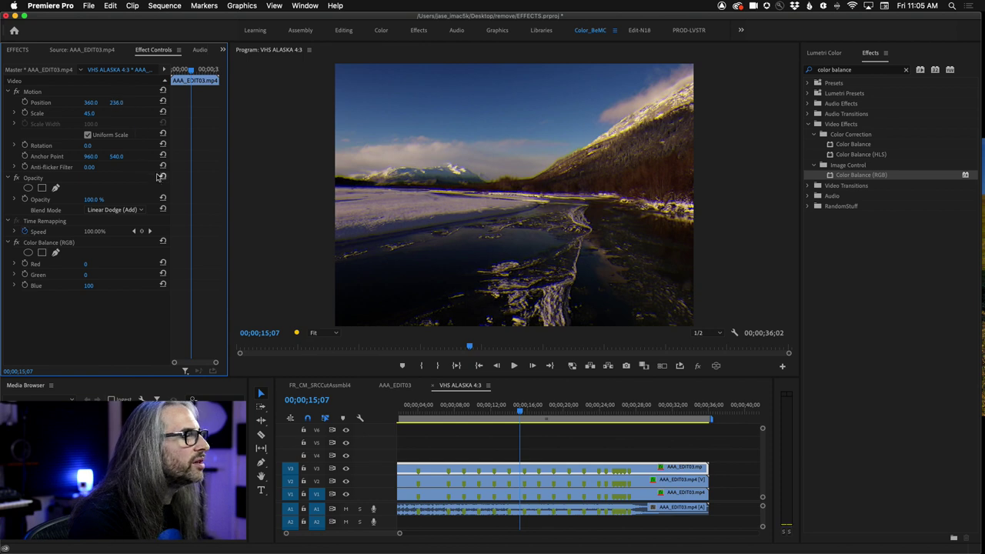
left_click(465, 483)
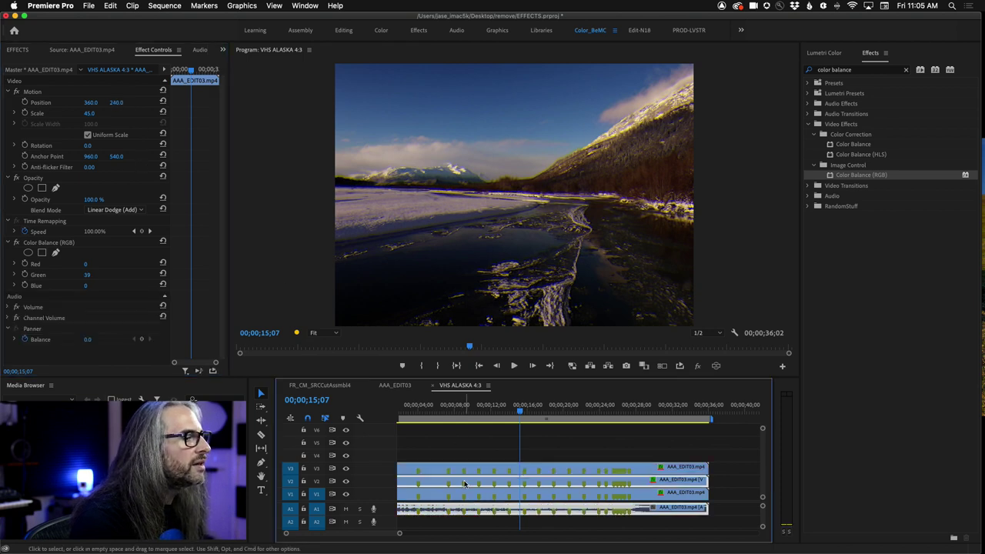
left_click_drag(89, 102, 96, 103)
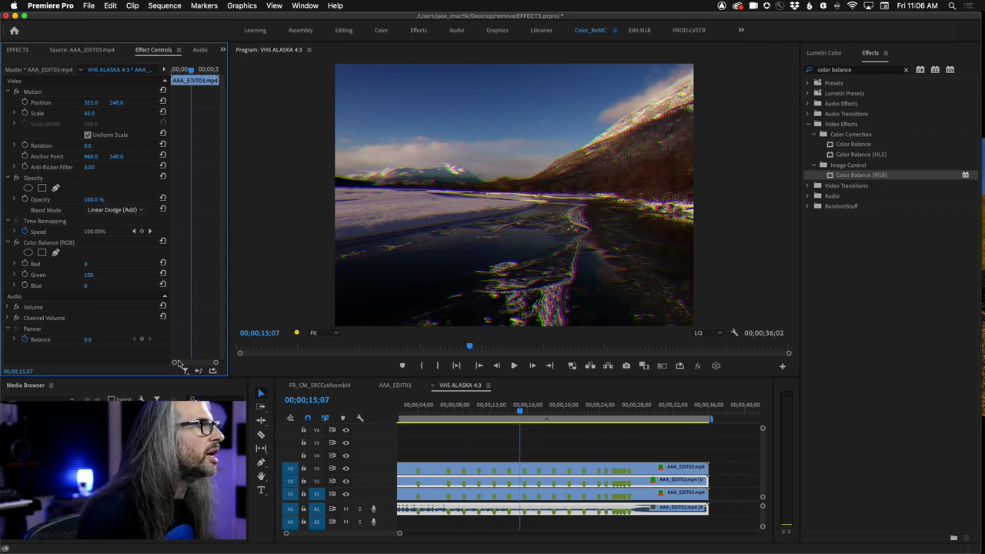
Step: Create a 720 × 480 adjustment layer at 29.97 fps and lay it on V6 across the full length of the footage
left_click(90, 4)
mouse_move(96, 19)
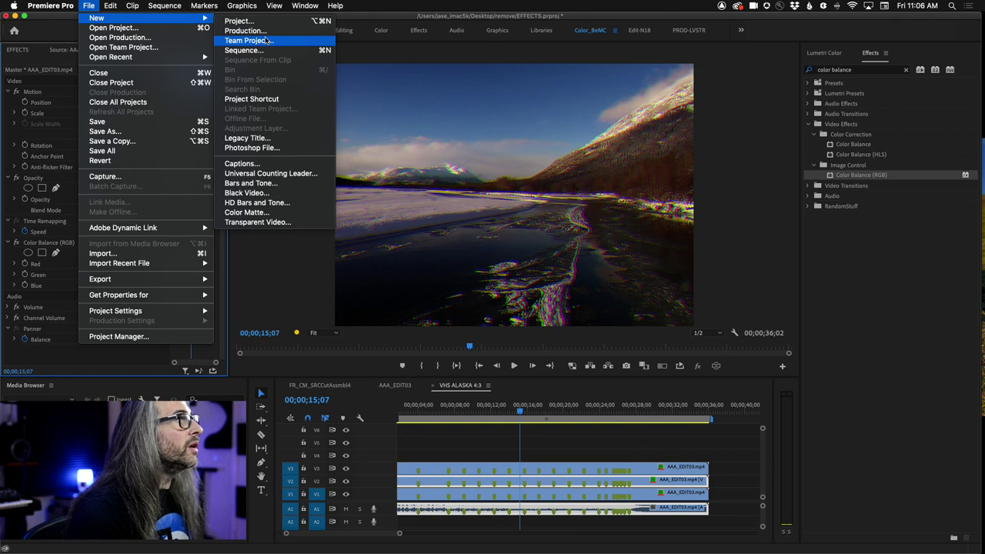
left_click(19, 50)
left_click(18, 50)
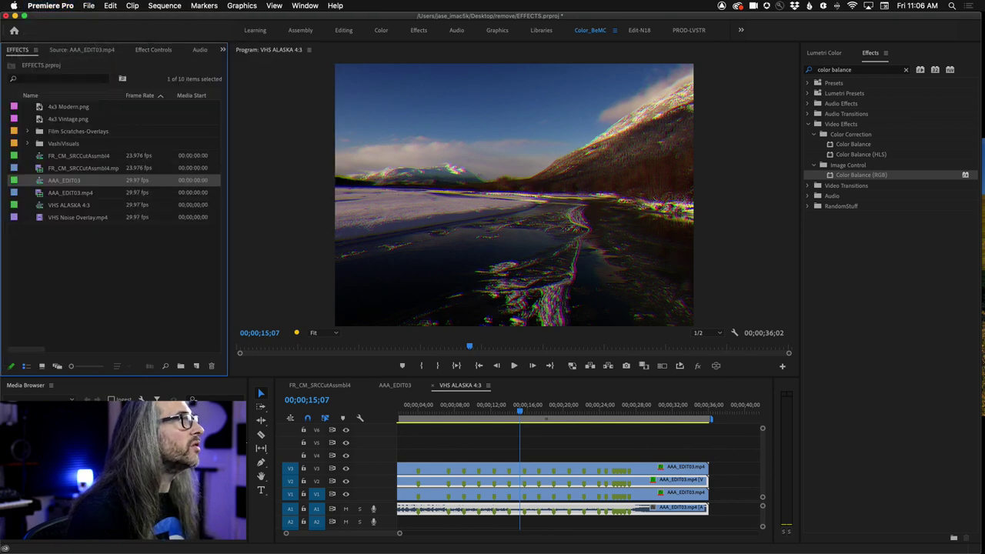
left_click(197, 367)
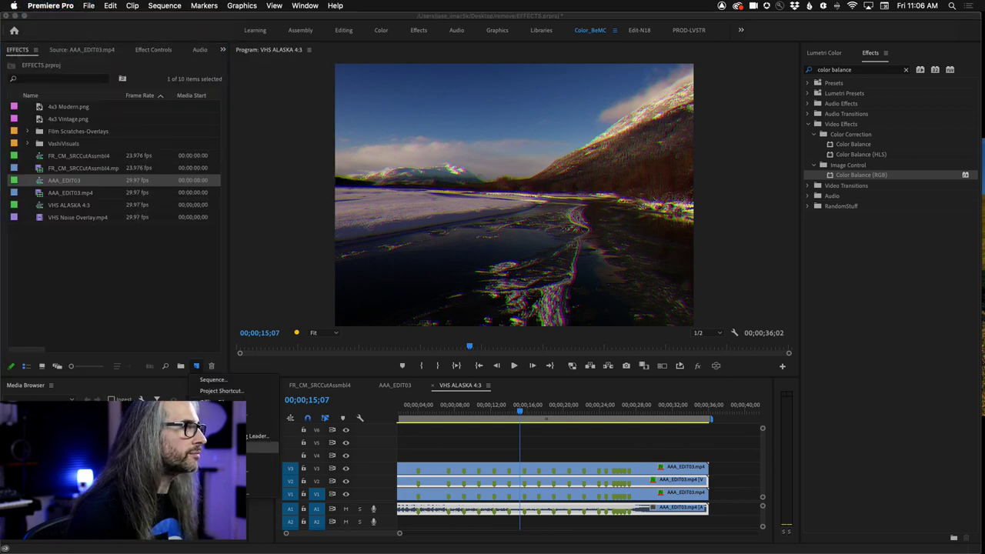
left_click(223, 413)
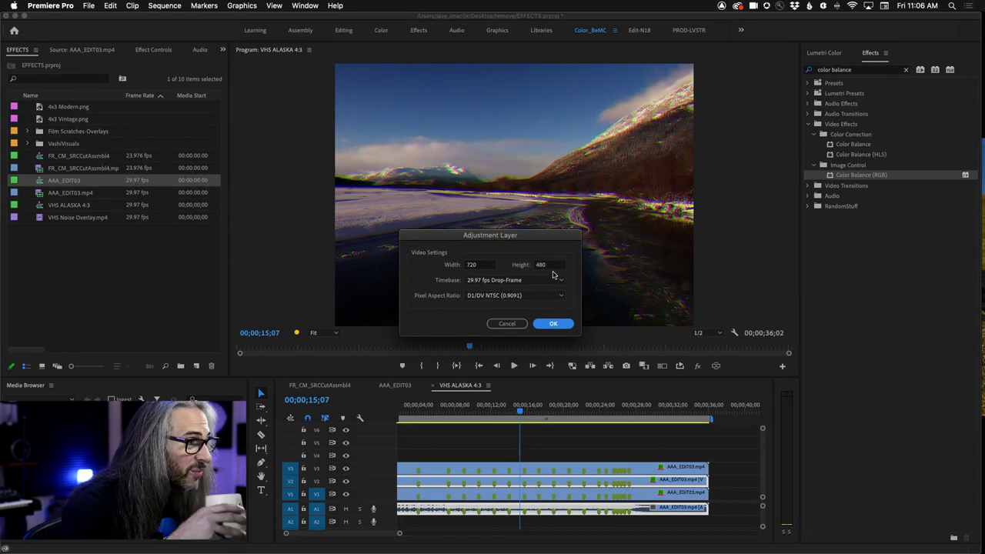
left_click(555, 323)
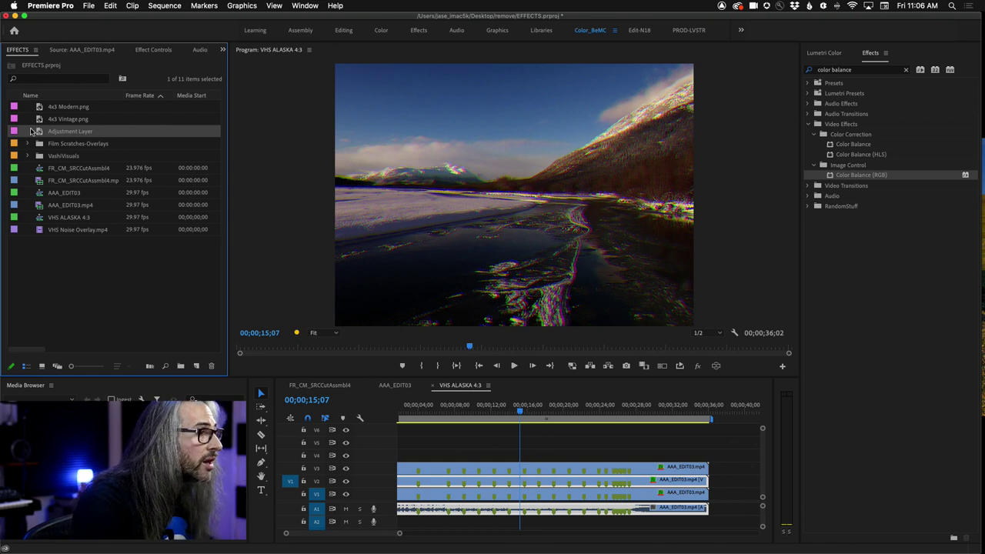
left_click_drag(40, 133, 381, 438)
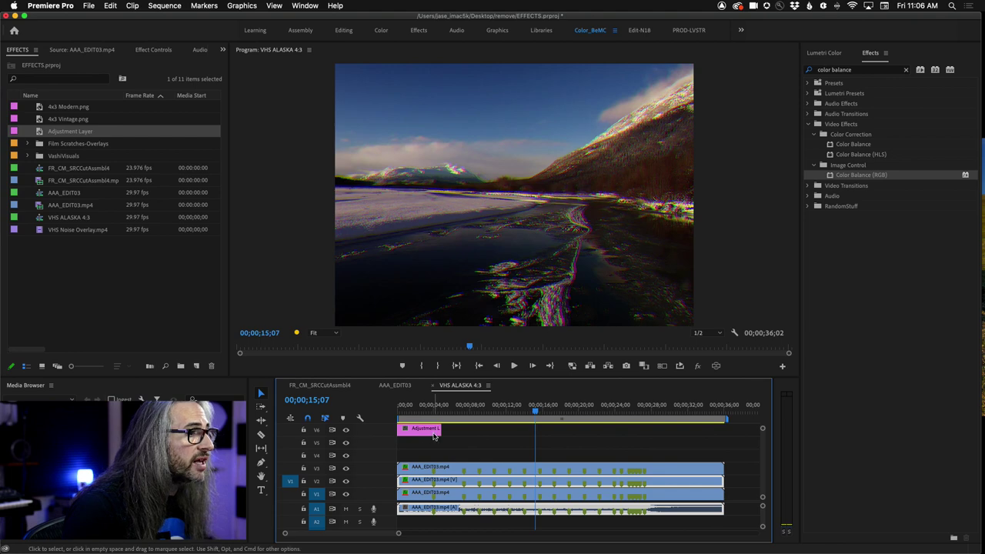
left_click_drag(440, 430, 717, 460)
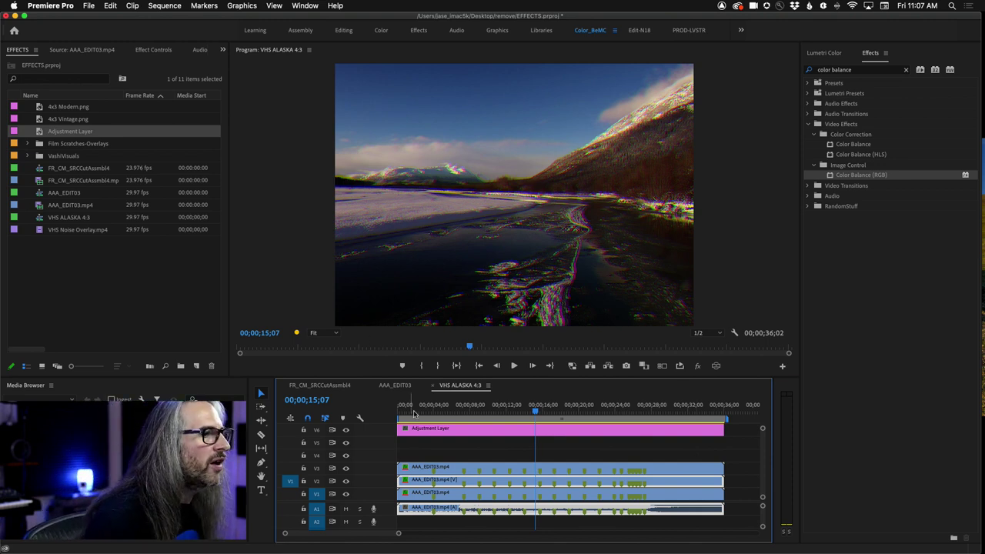
Step: Find the Noise effect under Noise & Grain and apply it to the adjustment layer on V6
left_click(425, 430)
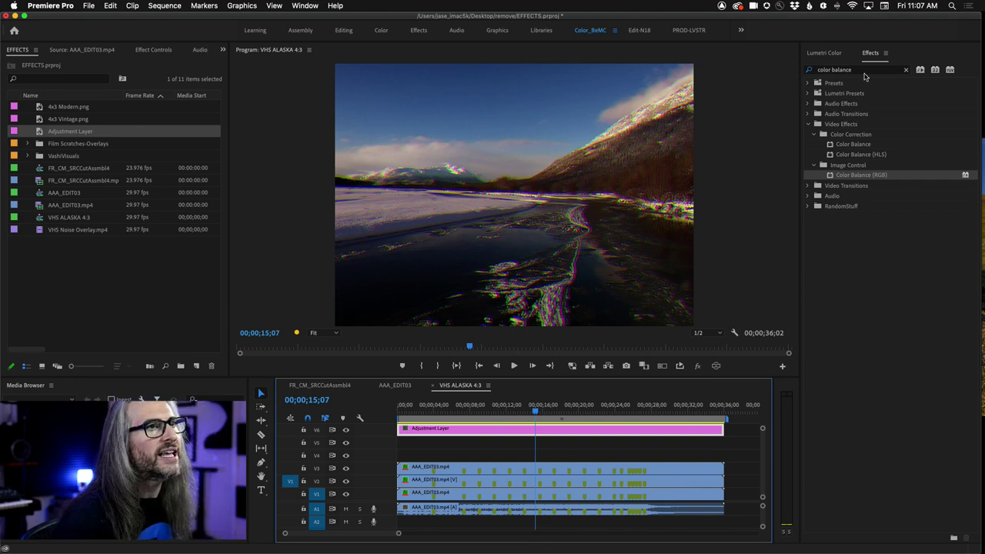
left_click(906, 70)
left_click(893, 70)
type("r")
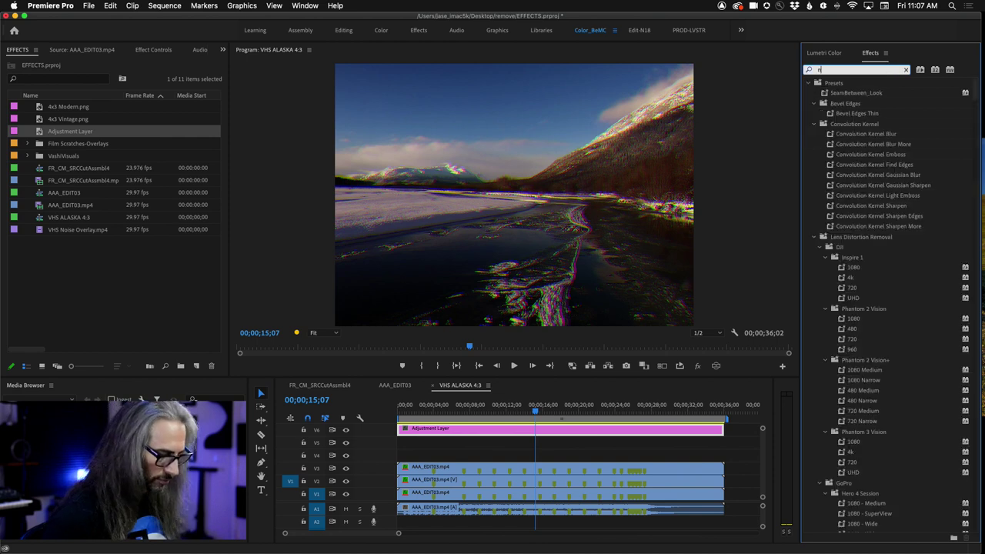
type("oise")
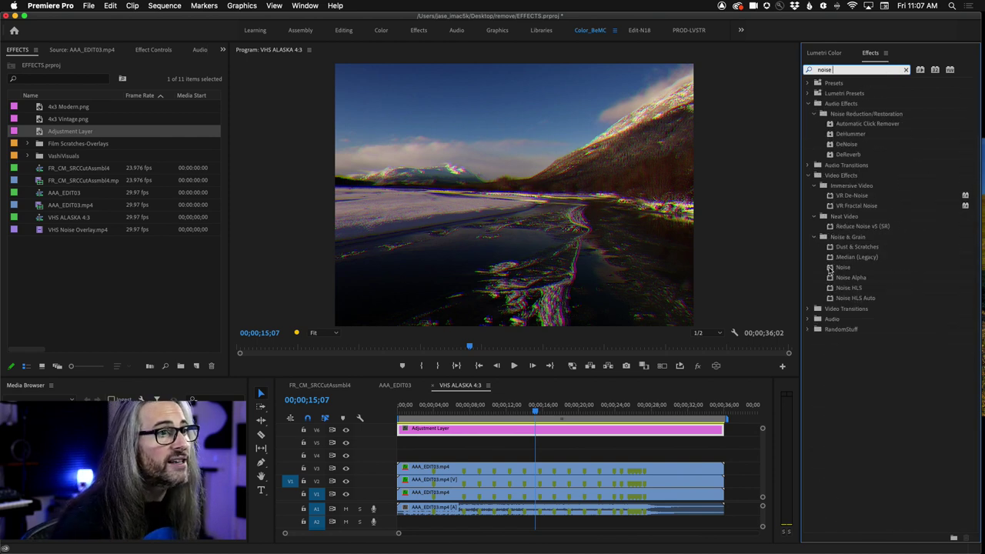
left_click_drag(830, 270, 570, 429)
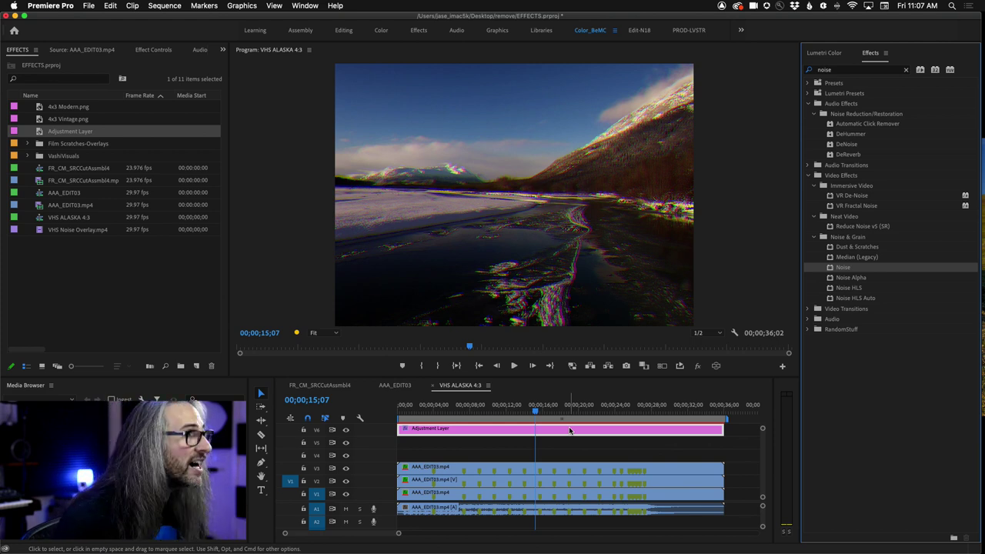
Step: Set the adjustment layer's Amount of Noise to 11% and compare the look with Use Color Noise off, keeping it enabled
left_click(147, 51)
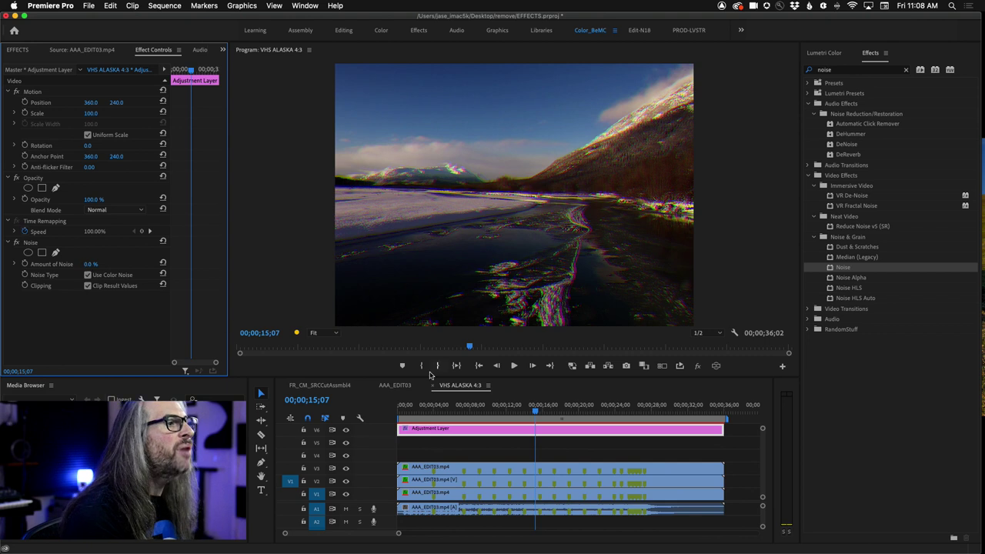
mouse_move(426, 377)
left_mouse_down()
mouse_move(423, 392)
mouse_move(423, 375)
left_mouse_up()
scroll(762, 456, "up", 2)
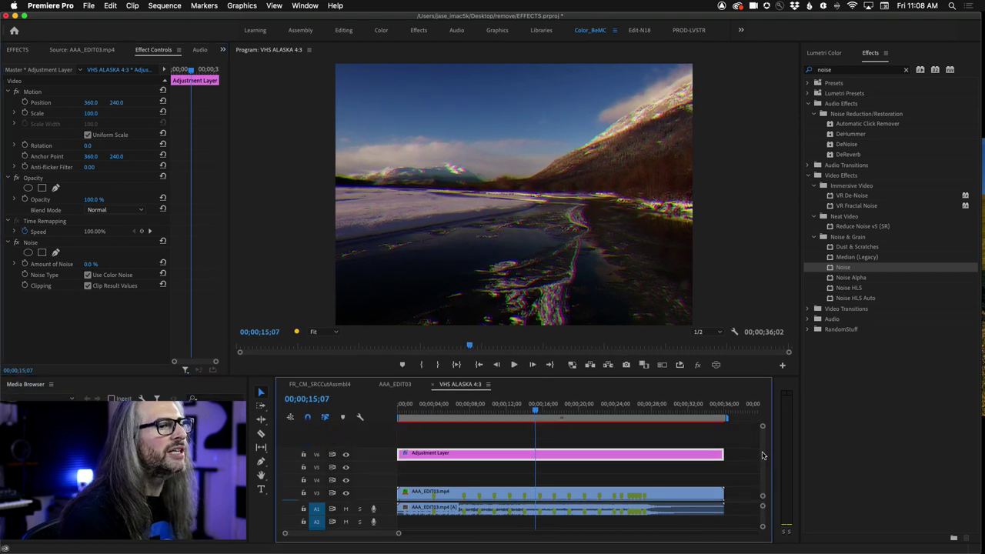
scroll(762, 456, "up", 1)
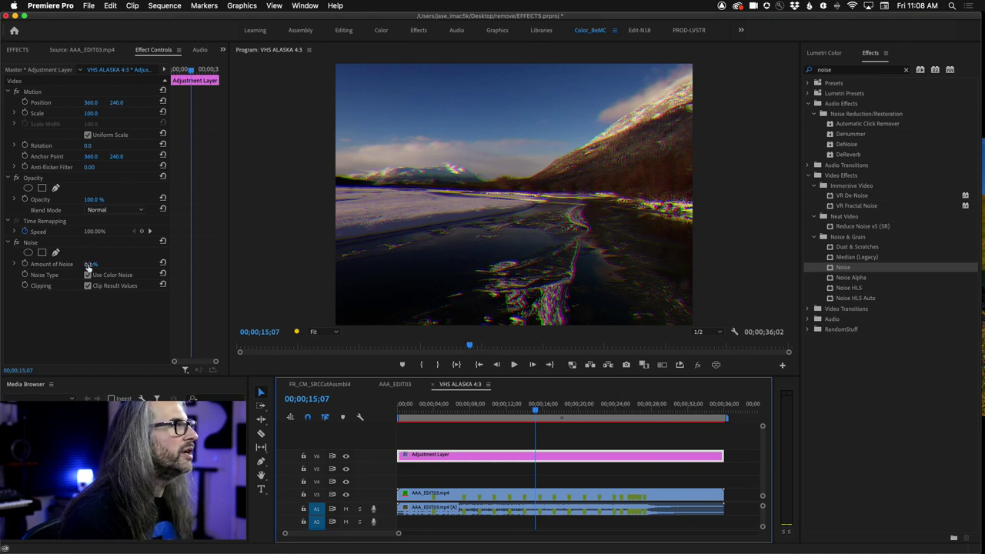
mouse_move(90, 264)
left_mouse_down()
mouse_move(115, 264)
mouse_move(101, 264)
left_mouse_up()
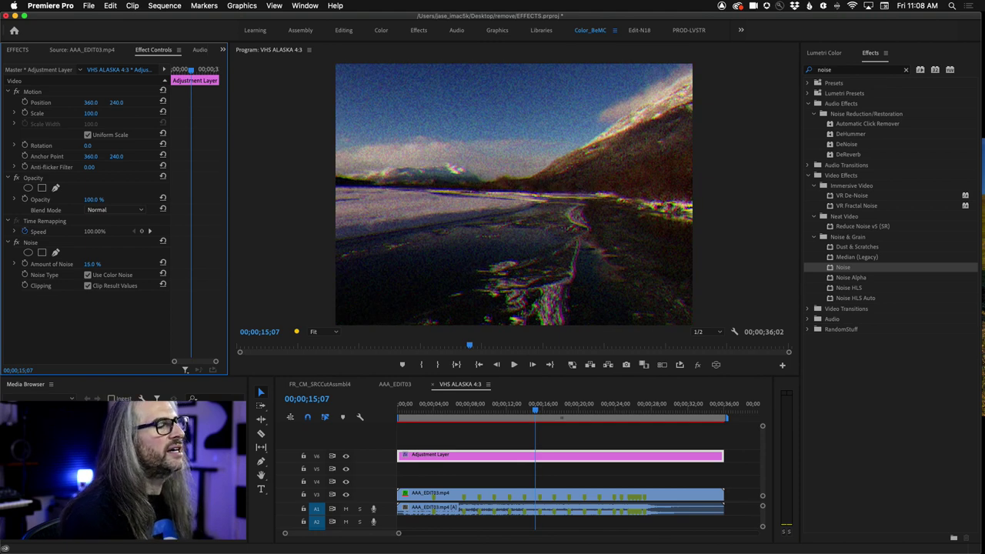
left_click_drag(102, 264, 98, 264)
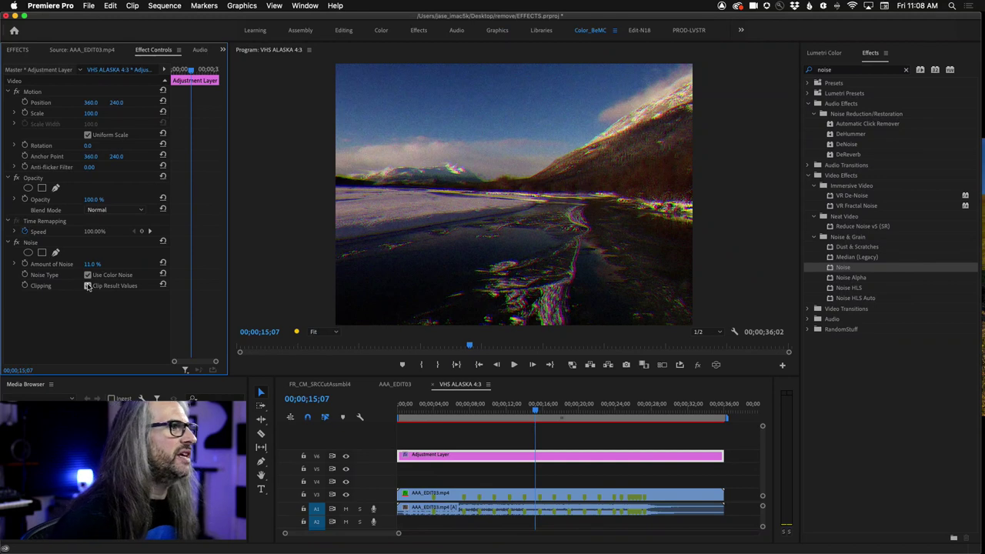
left_click(228, 262)
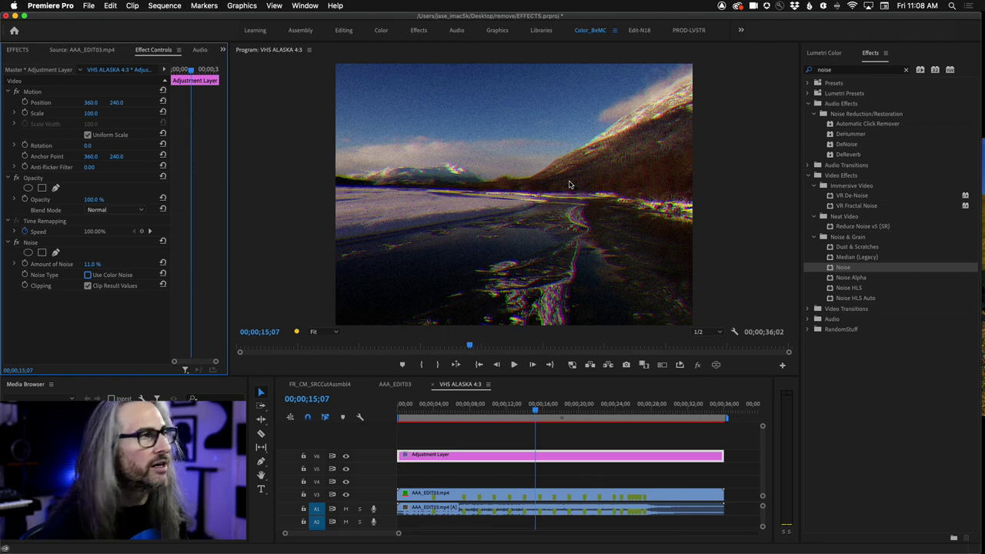
left_click(87, 274)
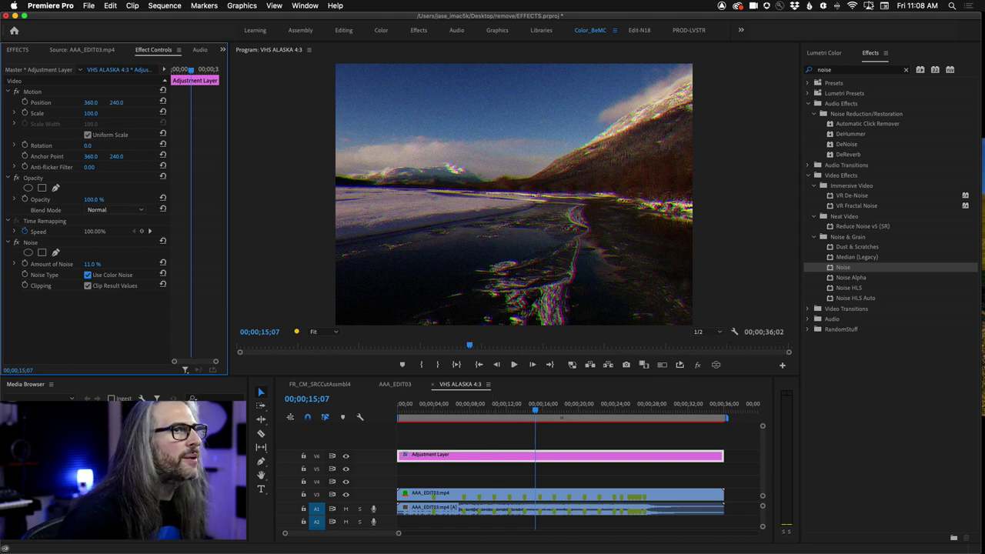
Step: Search the effects for "wave warp" and apply Wave Warp to the adjustment layer
left_click(904, 77)
left_click(907, 70)
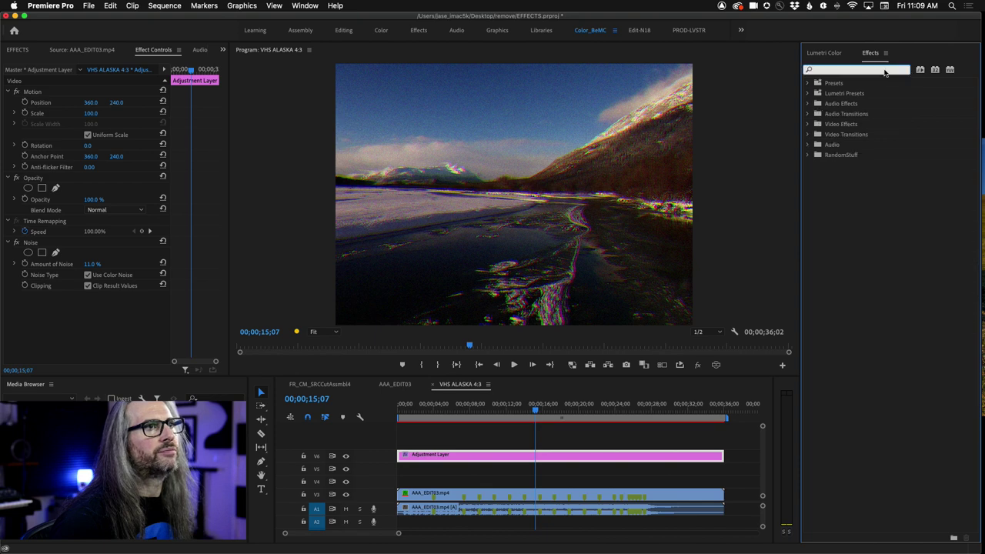
type("wave warp")
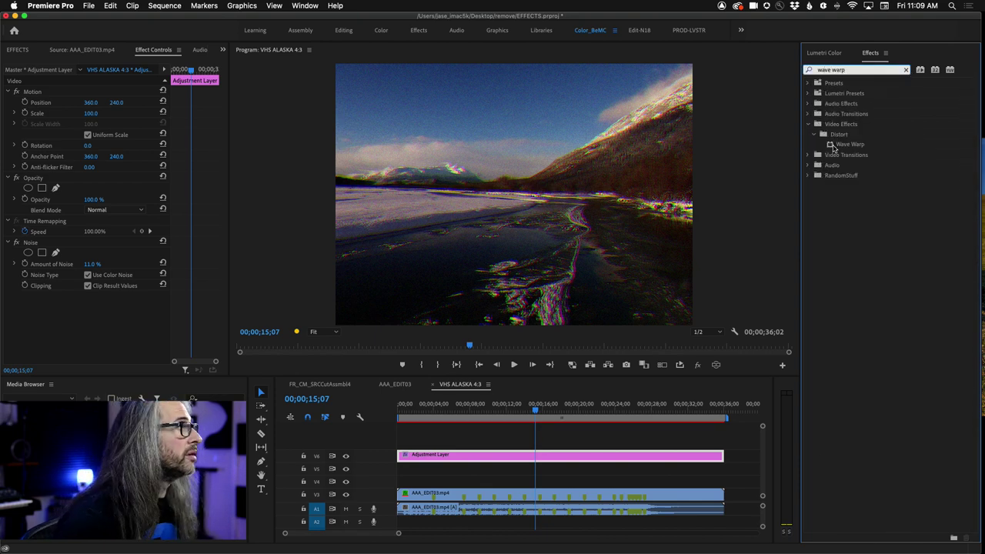
mouse_move(834, 147)
left_mouse_down()
mouse_move(124, 231)
mouse_move(225, 297)
left_mouse_up()
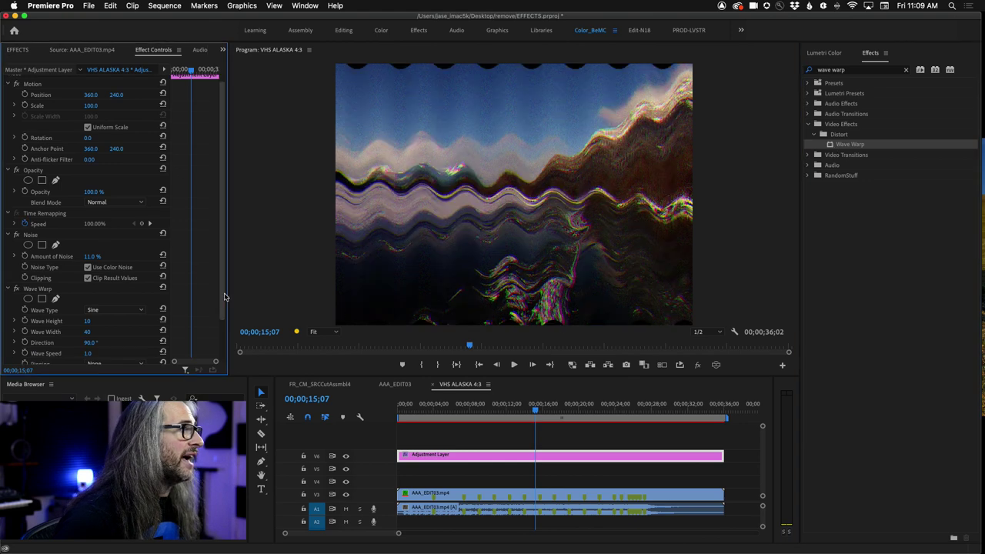
Step: Set the adjustment layer's Wave Warp to the Square wave type with a Wave Width of 1000
scroll(225, 297, "down", 3)
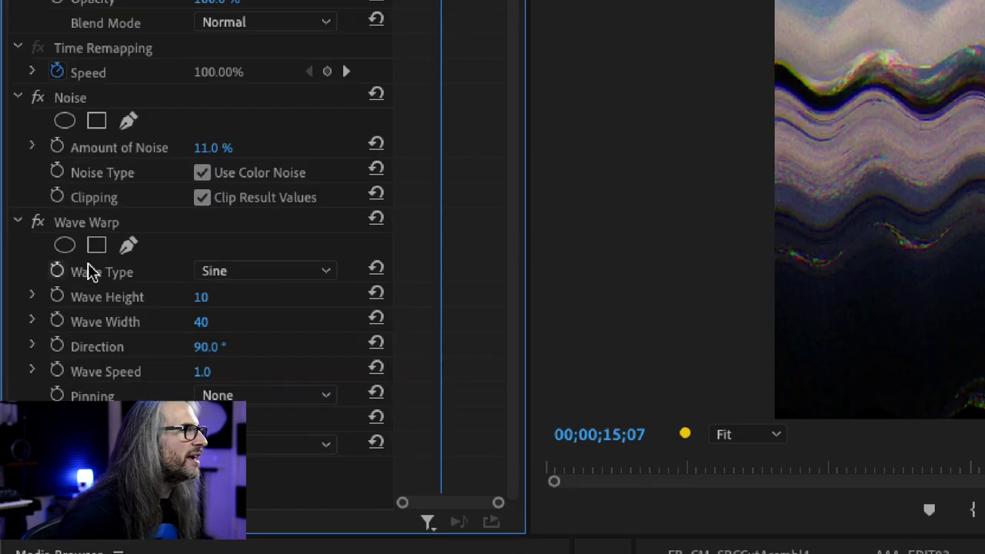
left_click(323, 279)
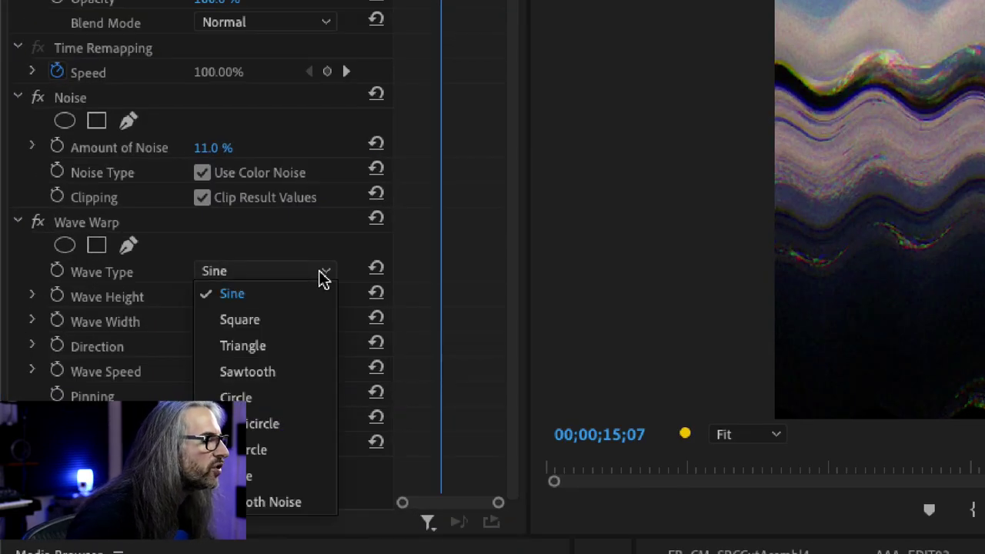
left_click(273, 322)
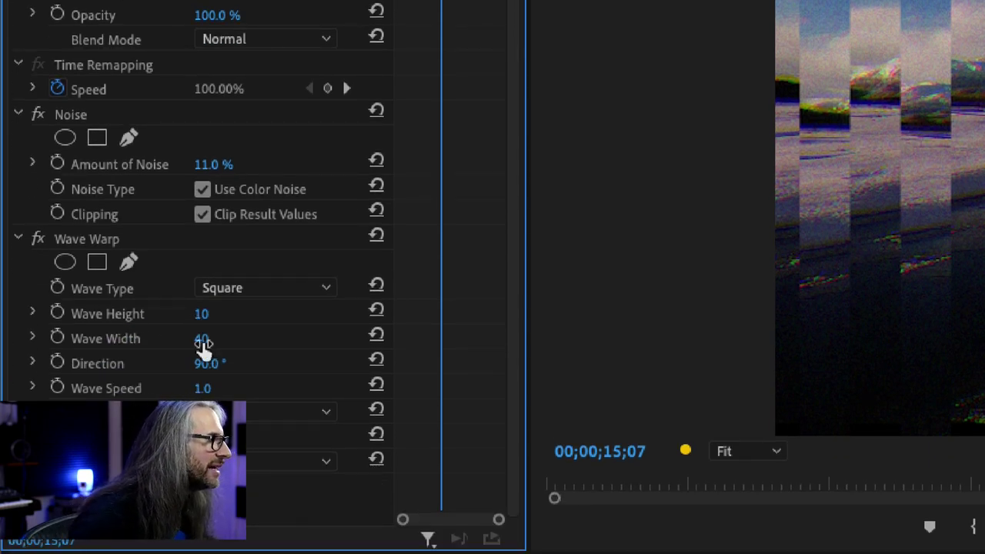
left_click(203, 338)
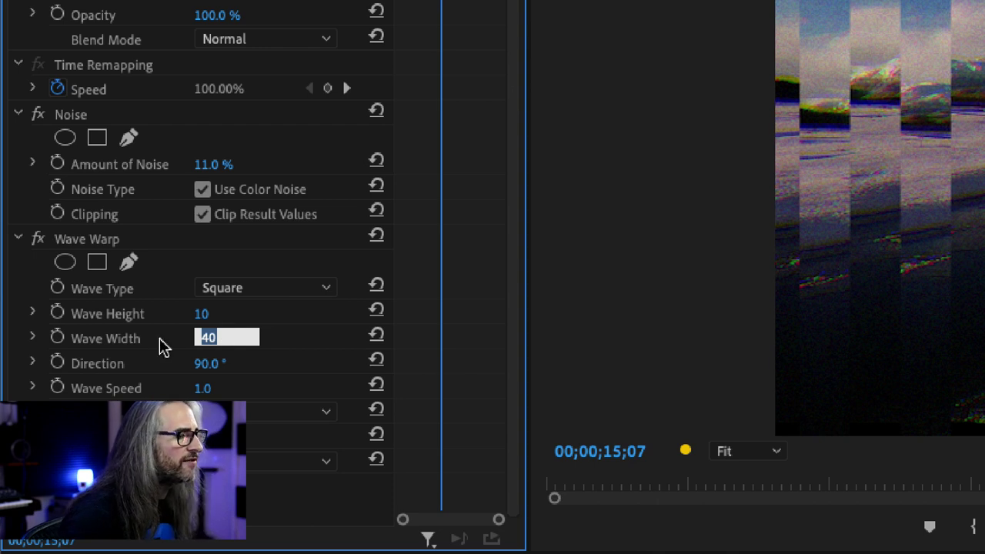
type("1000")
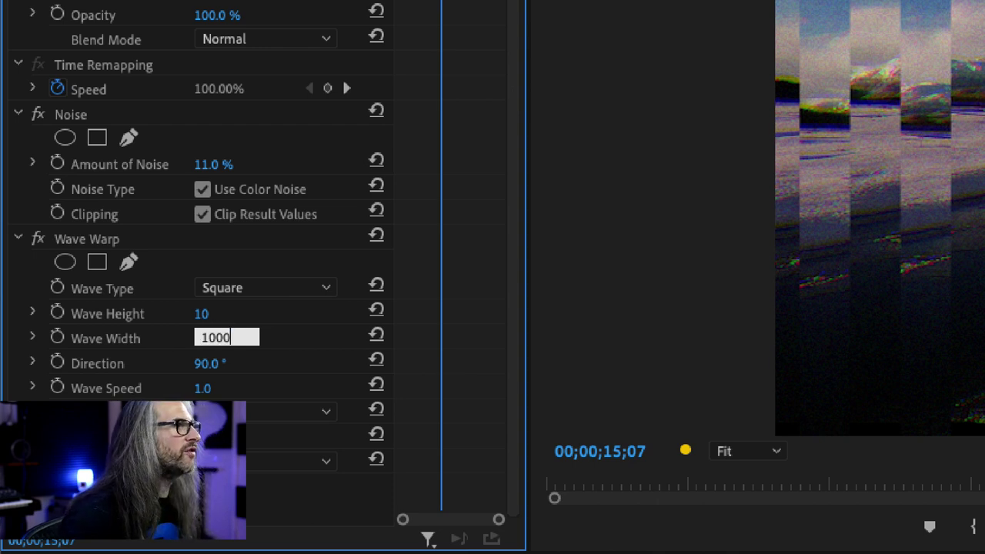
key("Return")
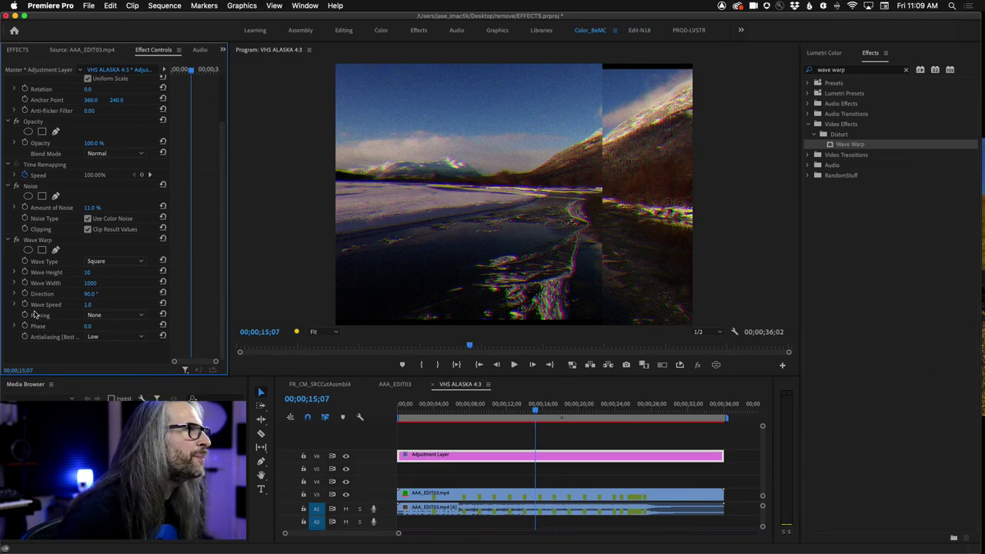
Step: Set the Wave Warp Direction to 0° on the adjustment layer
left_click(93, 294)
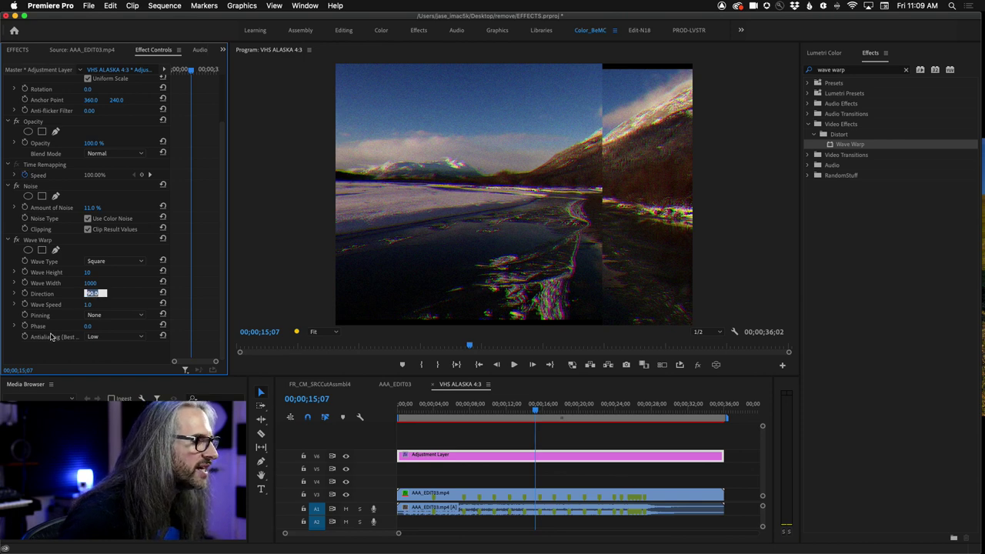
type("0")
key("Return")
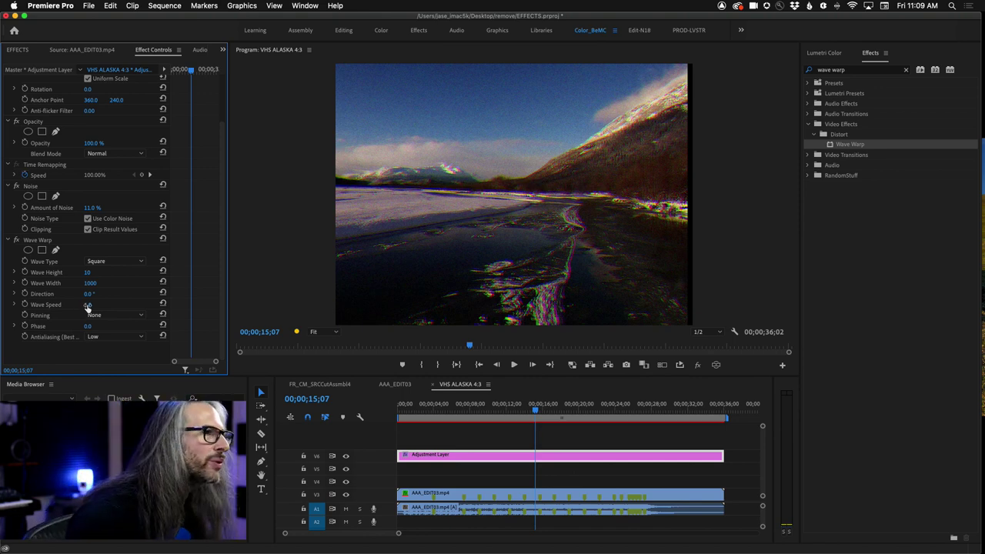
Step: Slow the Wave Warp to a Wave Speed of 0.1 and pin it to All Edges
left_click(87, 304)
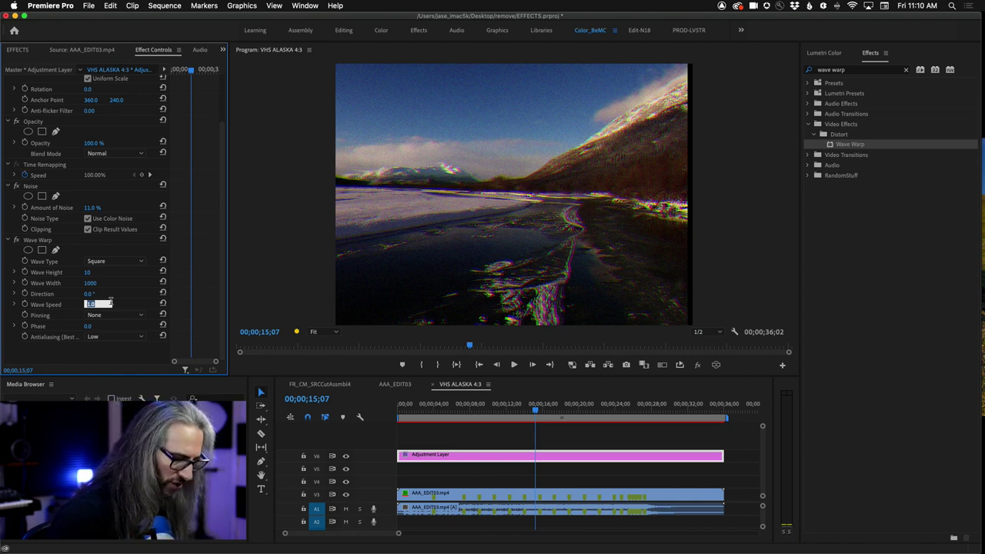
type("1")
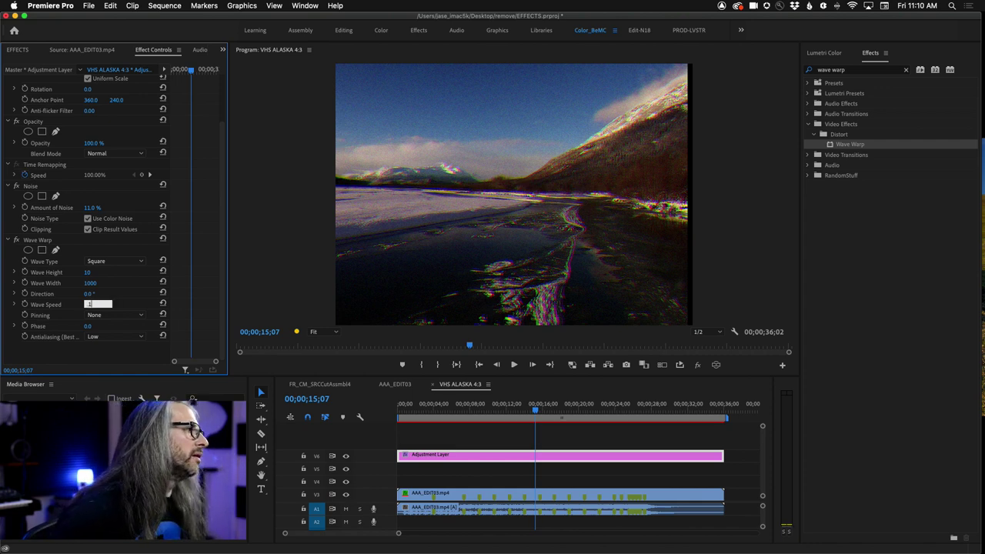
key("Return")
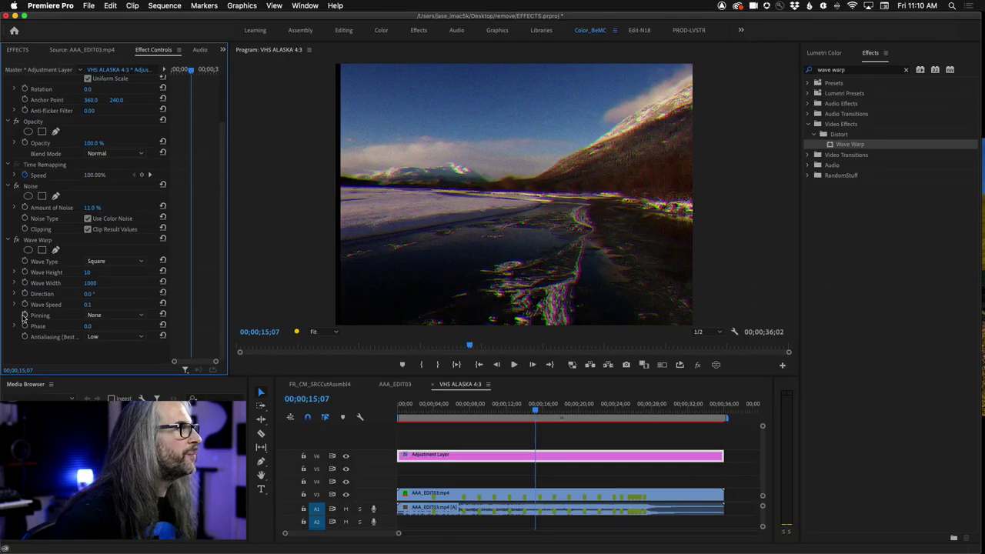
left_click(121, 316)
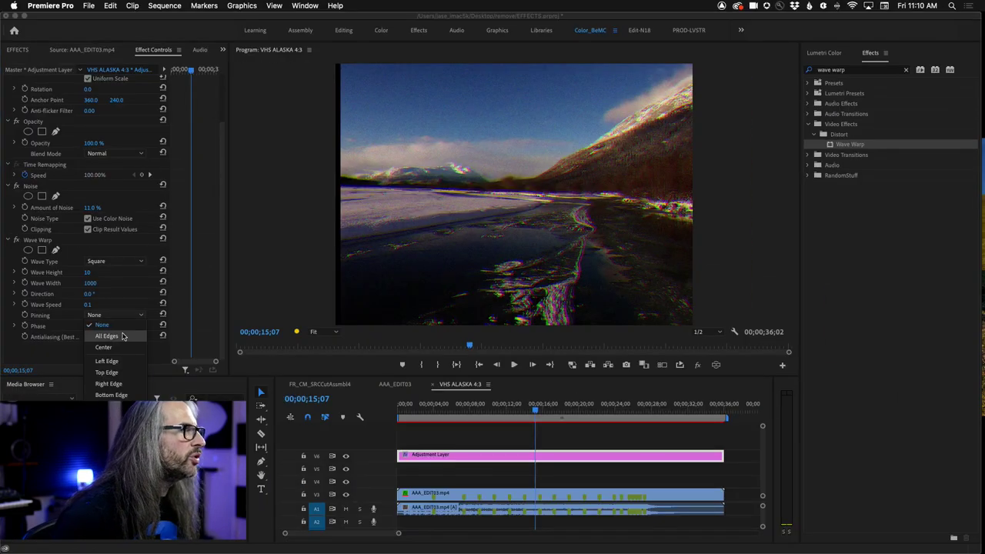
left_click(123, 337)
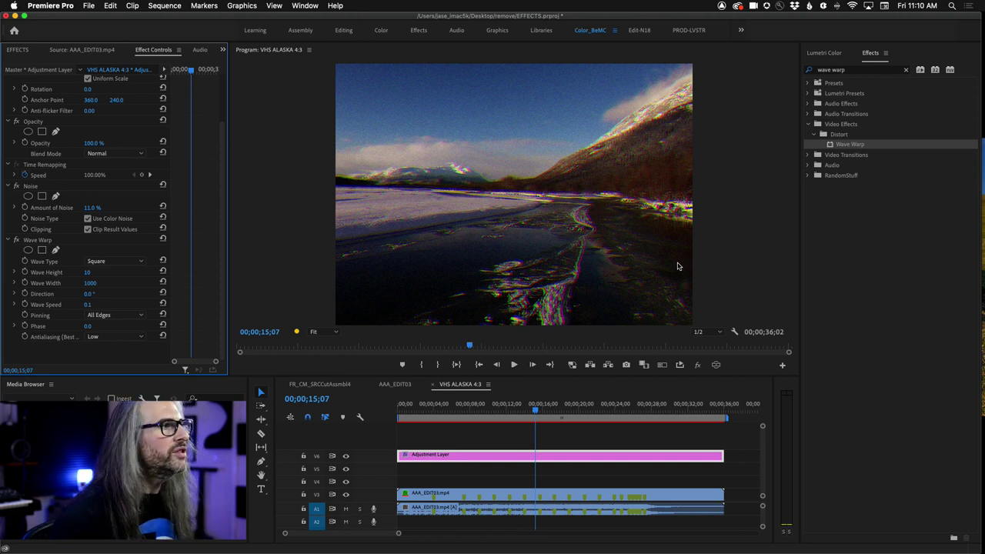
Step: Add a "PLAY" text title over the footage and position it fully inside the frame's upper-left corner
left_click(260, 491)
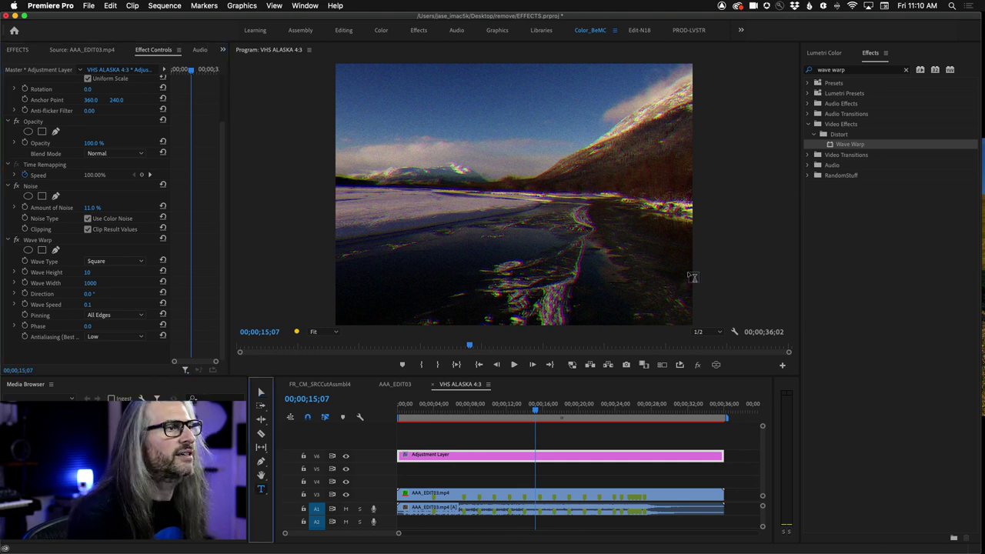
left_click(355, 92)
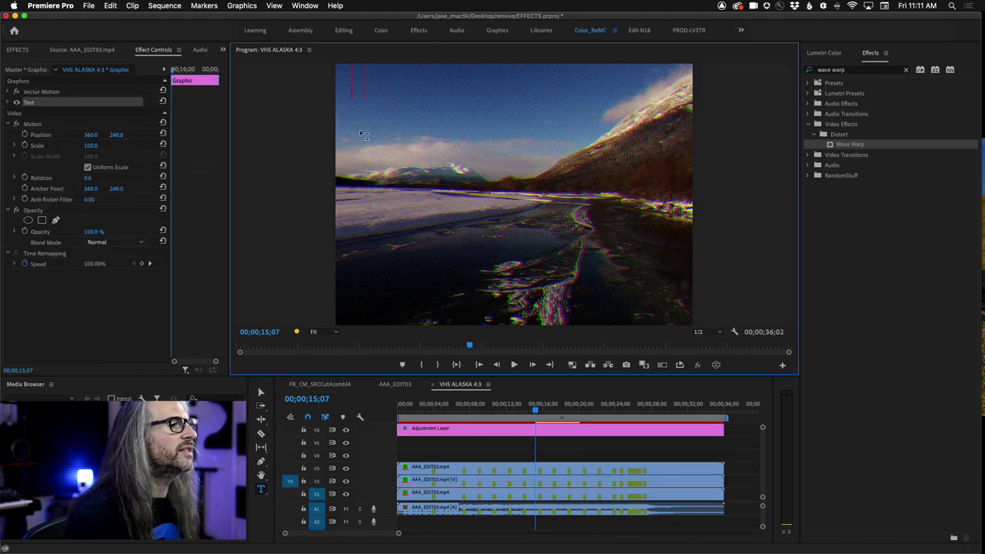
type("PLAY")
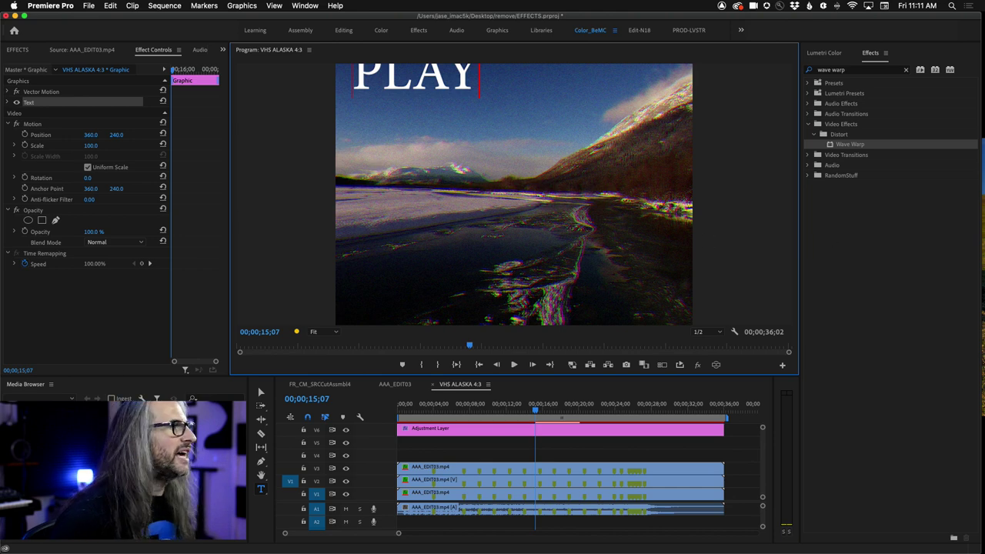
left_click(261, 392)
left_click_drag(395, 82, 389, 109)
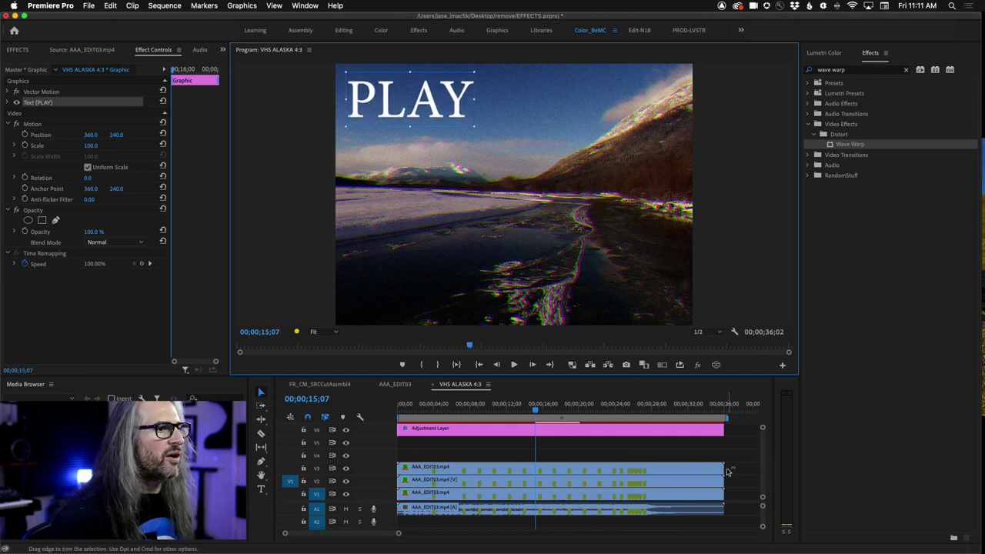
Step: Move the PLAY graphic to V5 beneath the adjustment layer and extend it across the full length of the footage
scroll(765, 485, "up", 1)
scroll(764, 485, "up", 2)
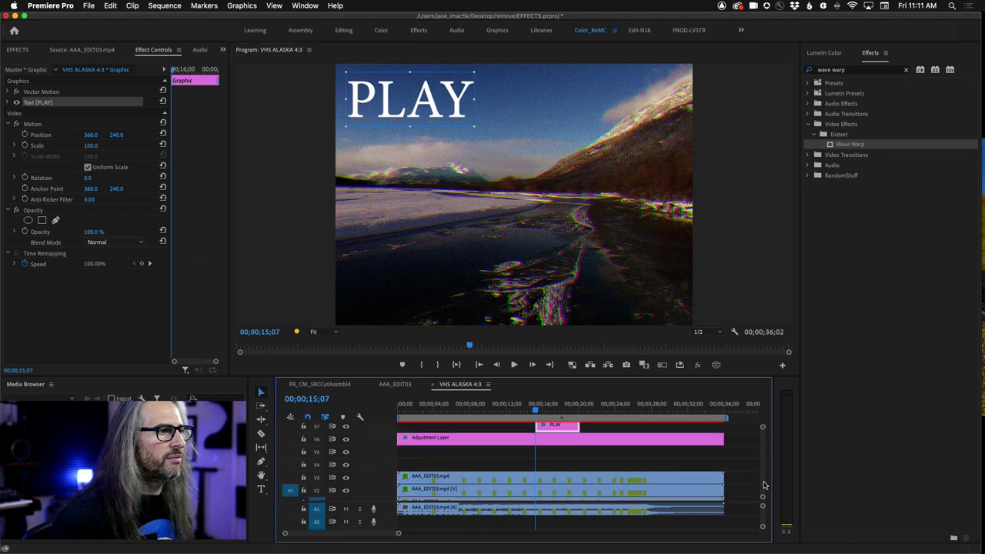
left_click_drag(551, 431, 723, 458)
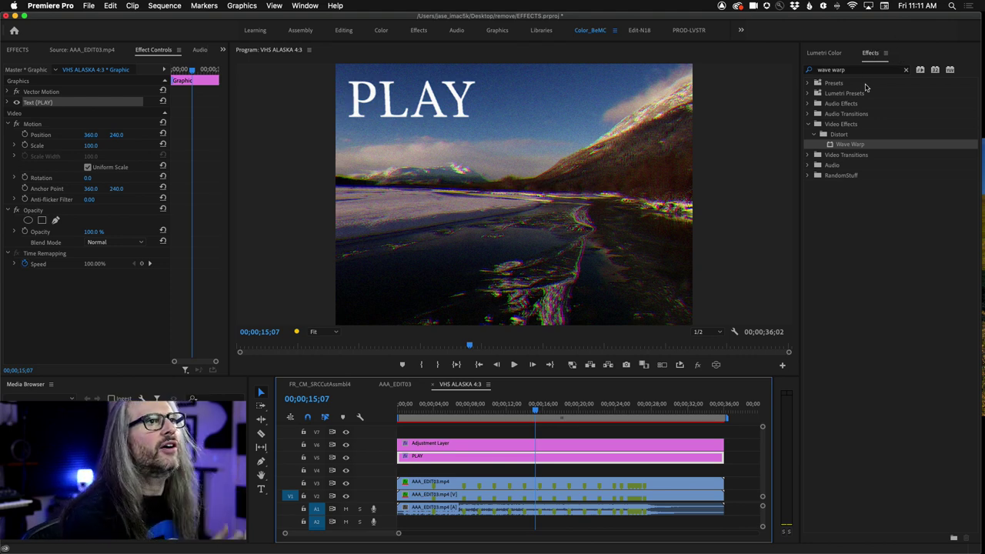
Step: Bring up the Essential Graphics editing settings for the PLAY title and select all of its text
left_click(305, 5)
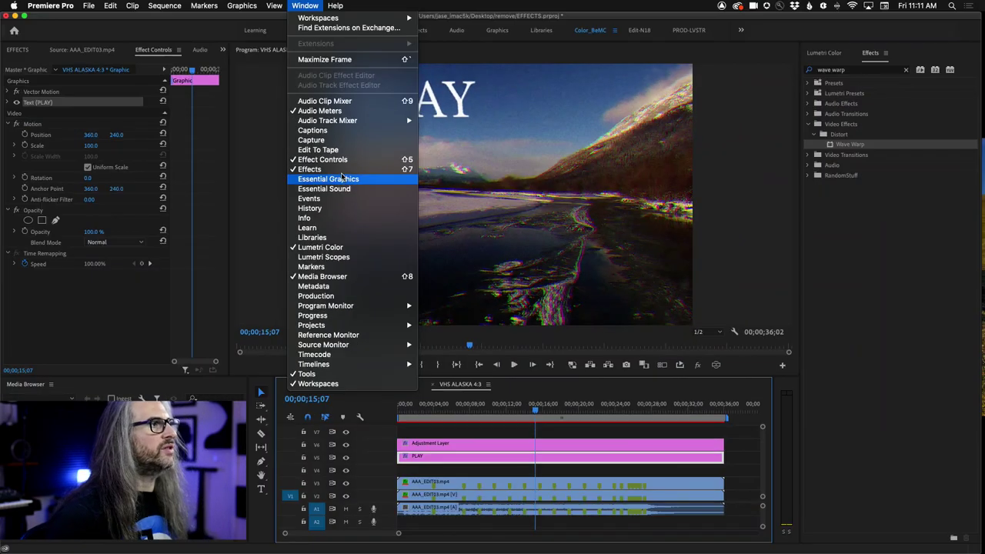
left_click(343, 179)
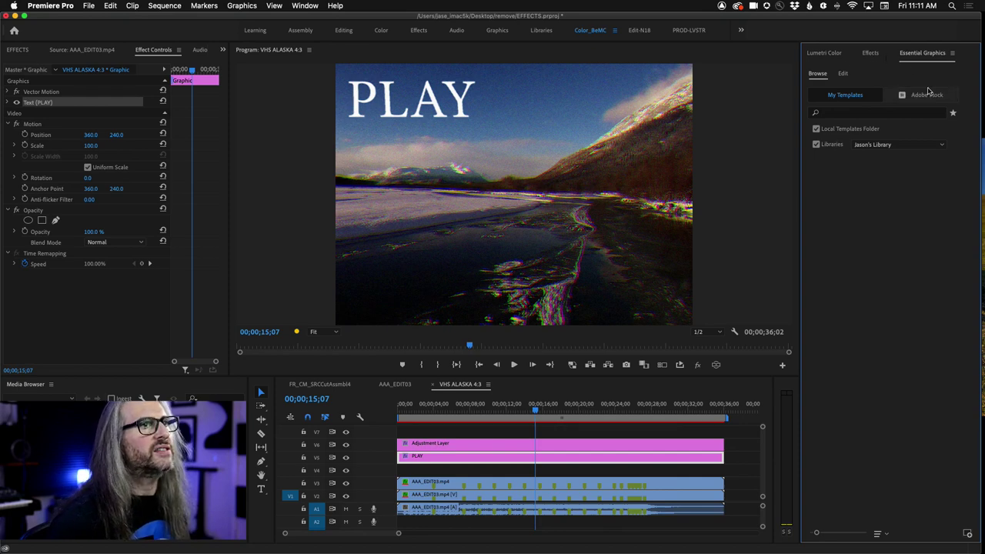
left_click(844, 74)
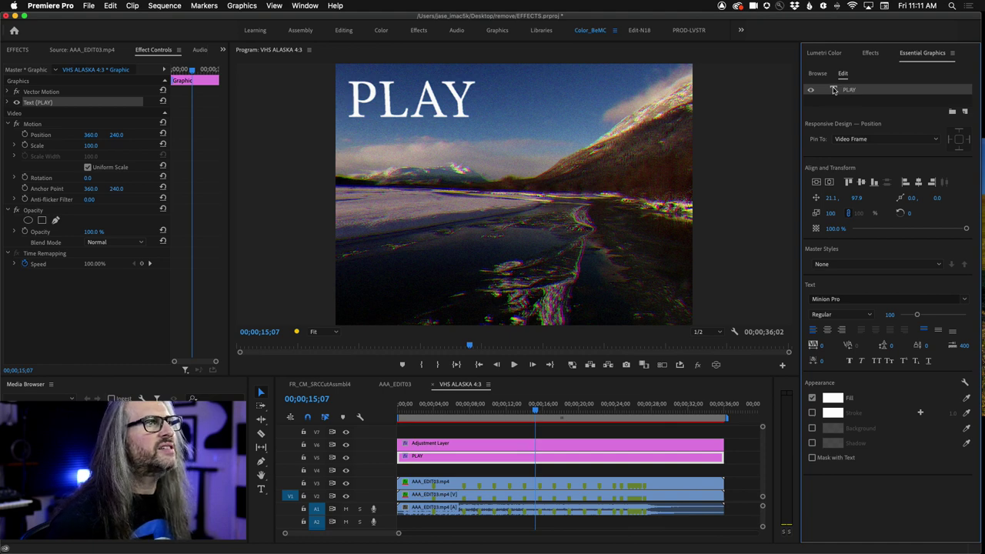
key("t")
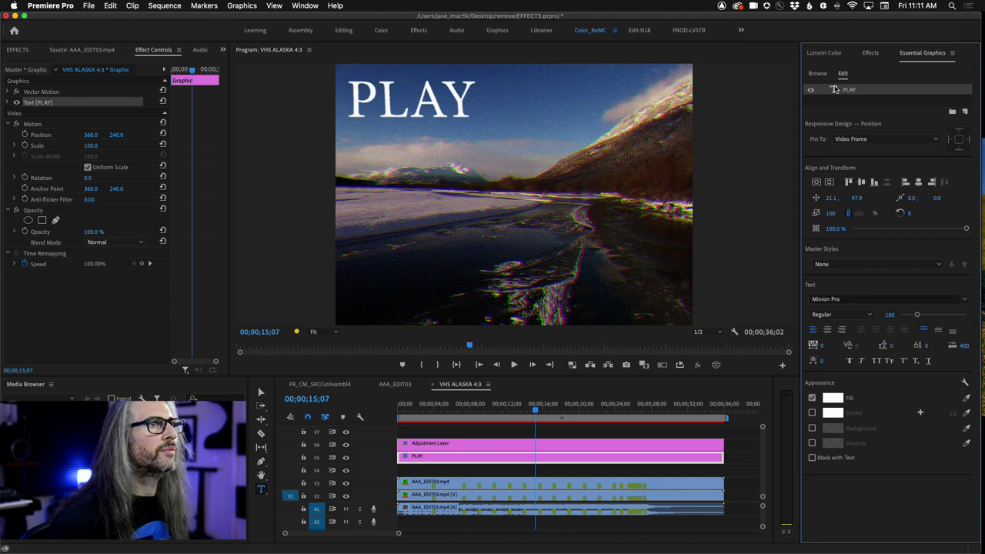
left_click(862, 90)
left_click(860, 91)
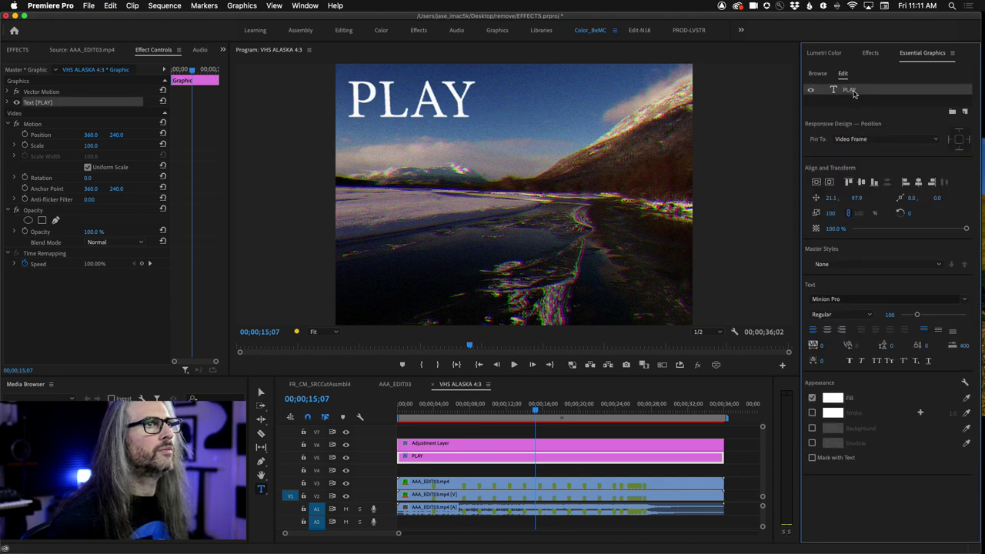
left_click_drag(471, 97, 375, 102)
left_click_drag(469, 103, 437, 102)
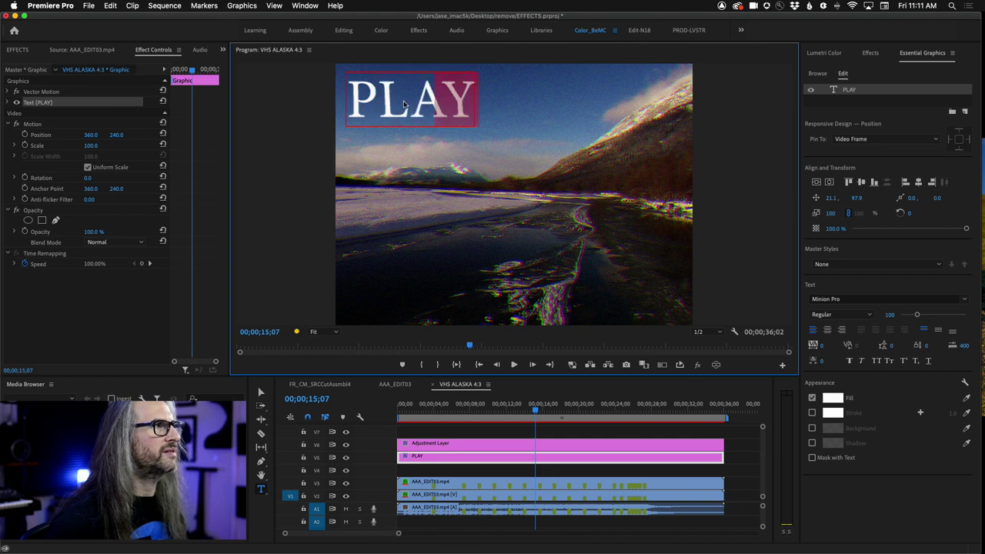
left_click_drag(347, 101, 459, 100)
double_click(469, 97)
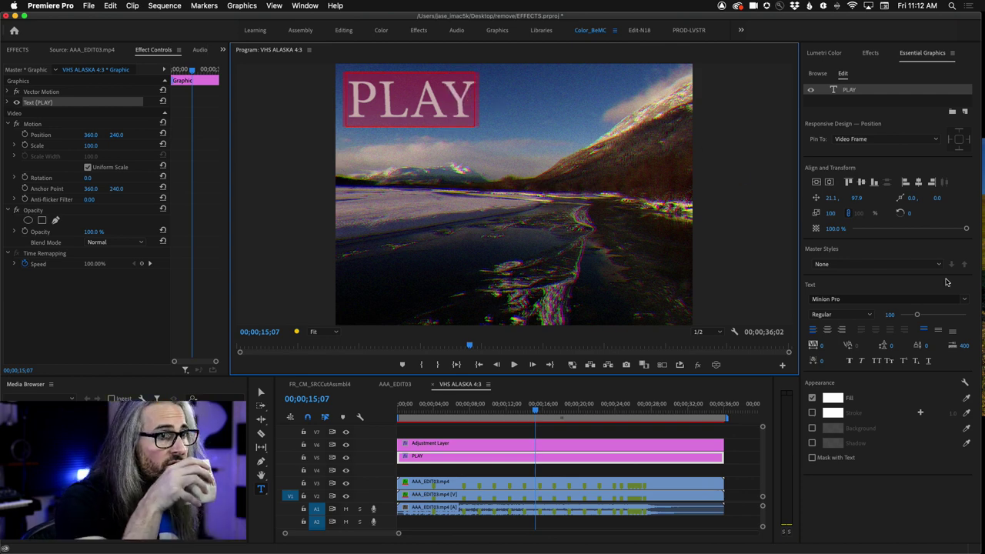
Step: Change the selected PLAY text's font to Courier
left_click(965, 300)
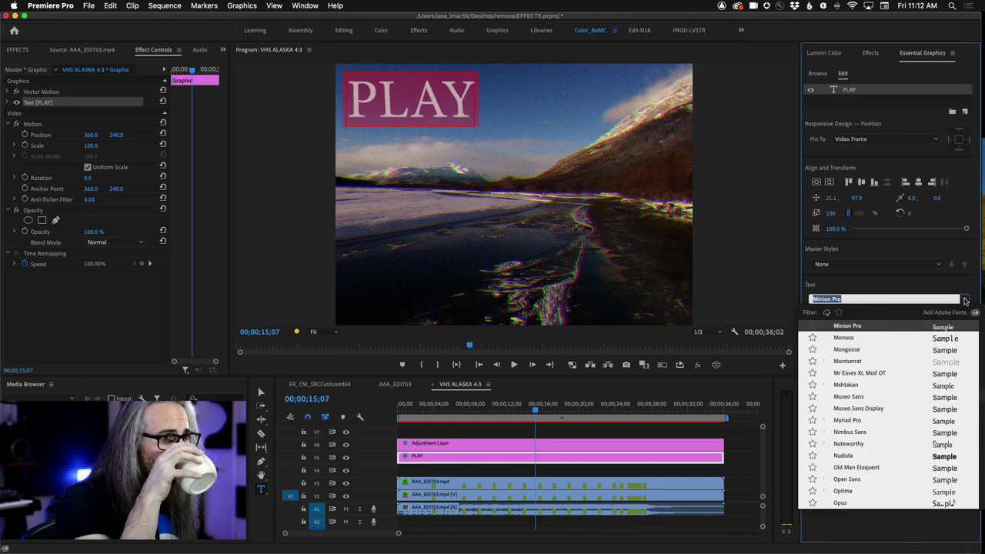
scroll(905, 343, "up", 5)
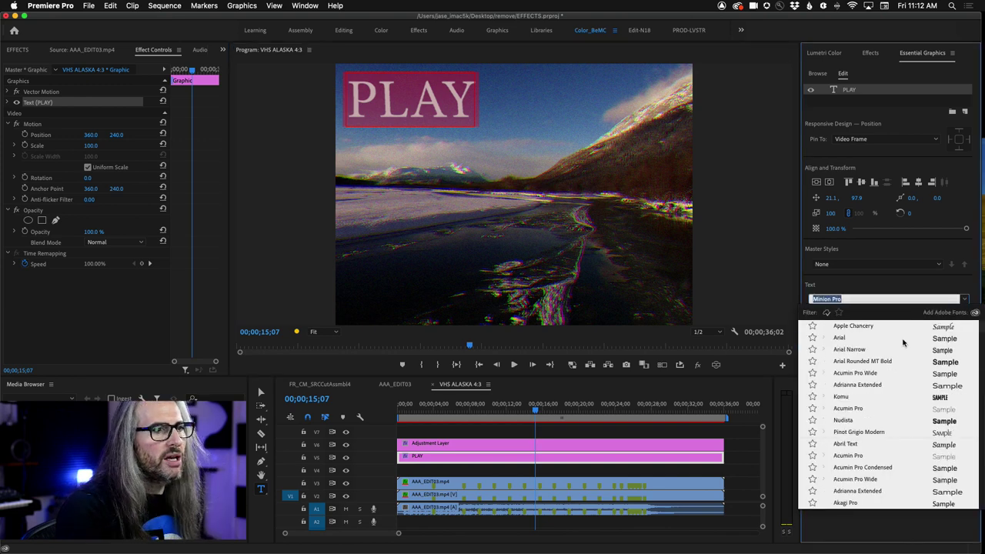
scroll(904, 343, "down", 10)
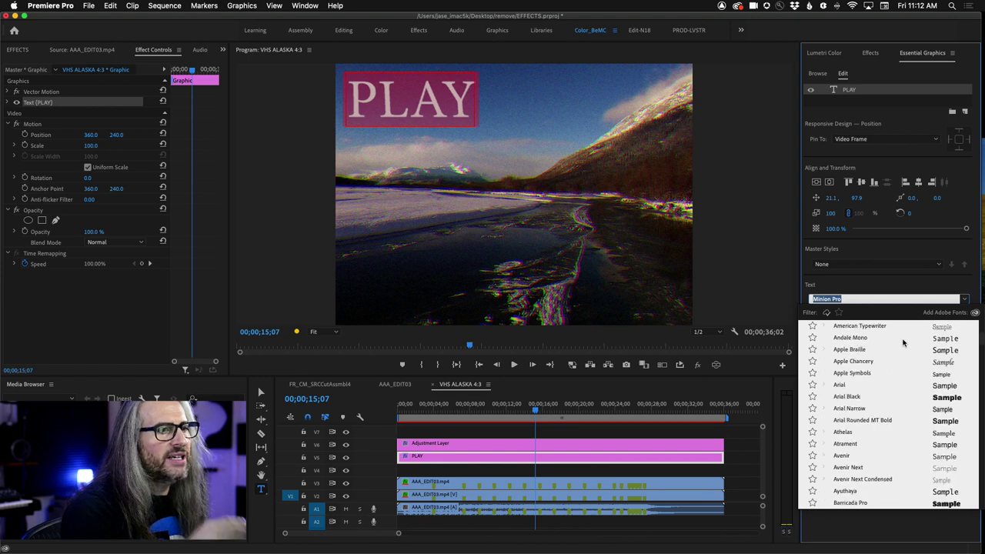
scroll(904, 343, "down", 10)
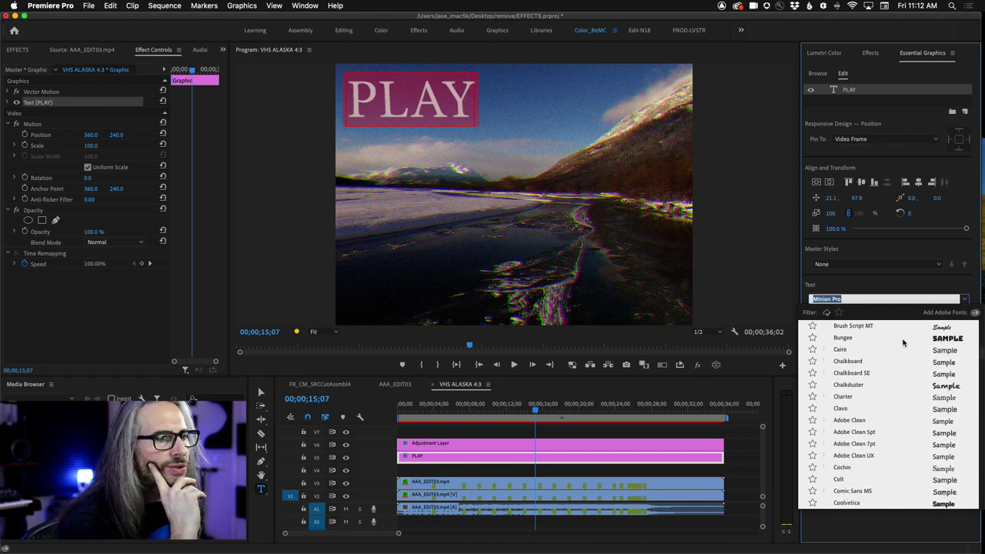
scroll(904, 343, "down", 4)
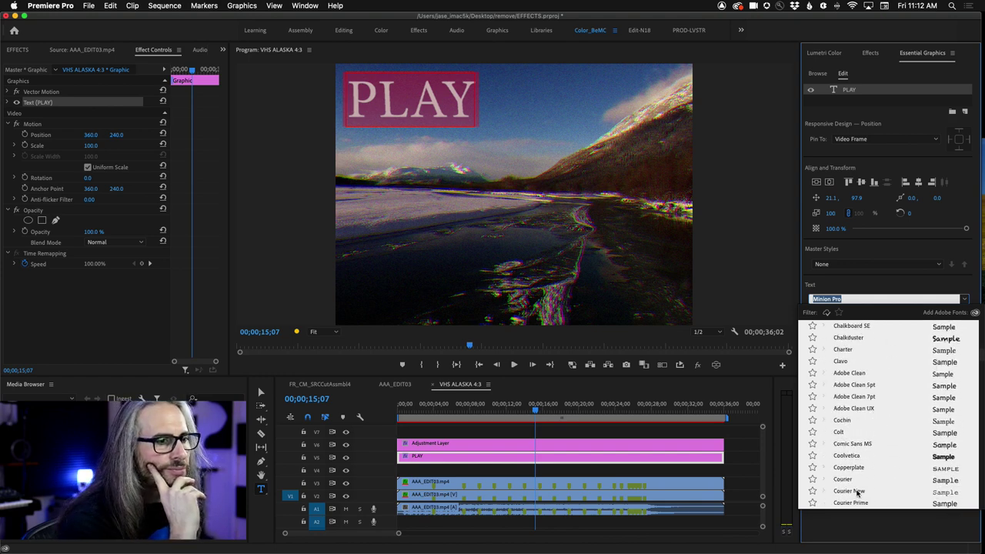
left_click(843, 480)
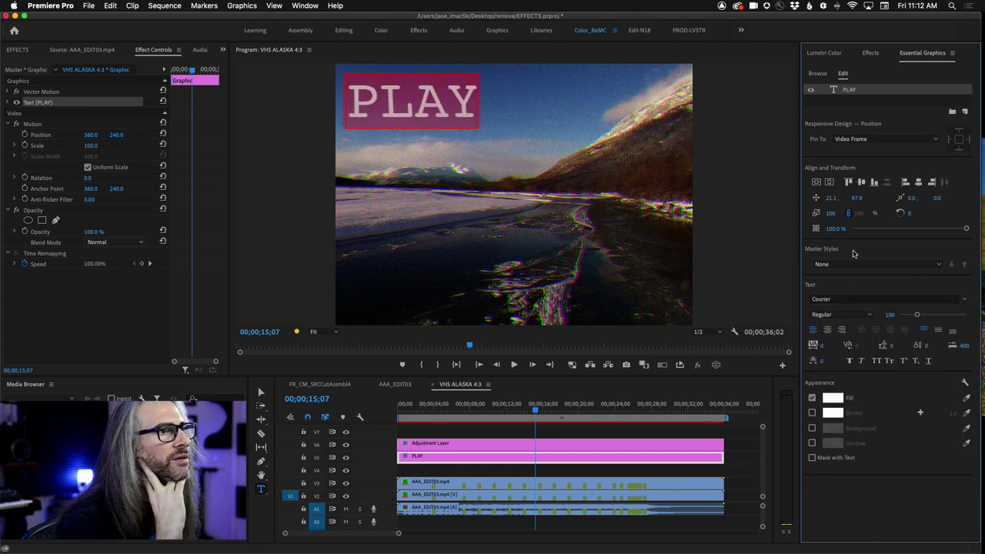
Step: Keep the PLAY text in the Regular style and reduce its font size to 54
left_click(870, 314)
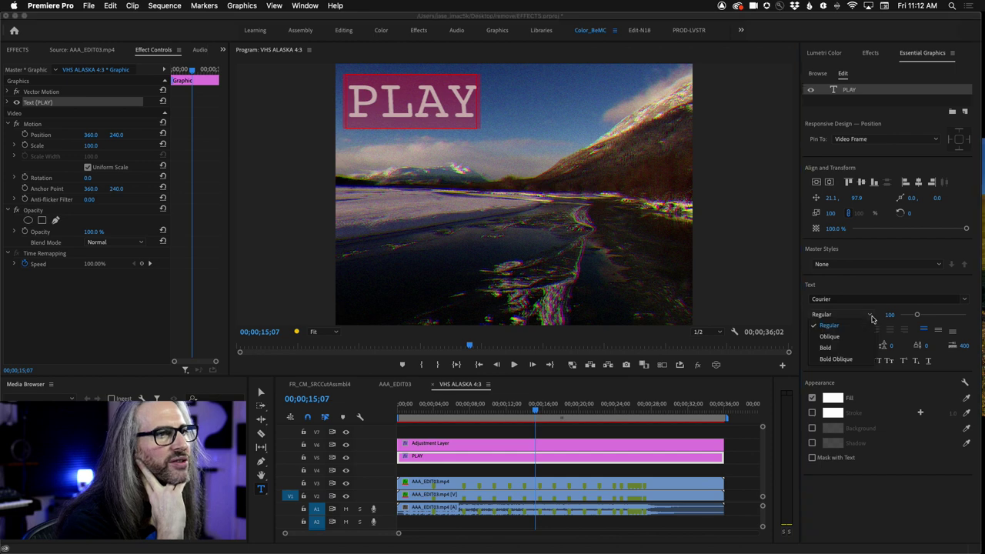
left_click(872, 319)
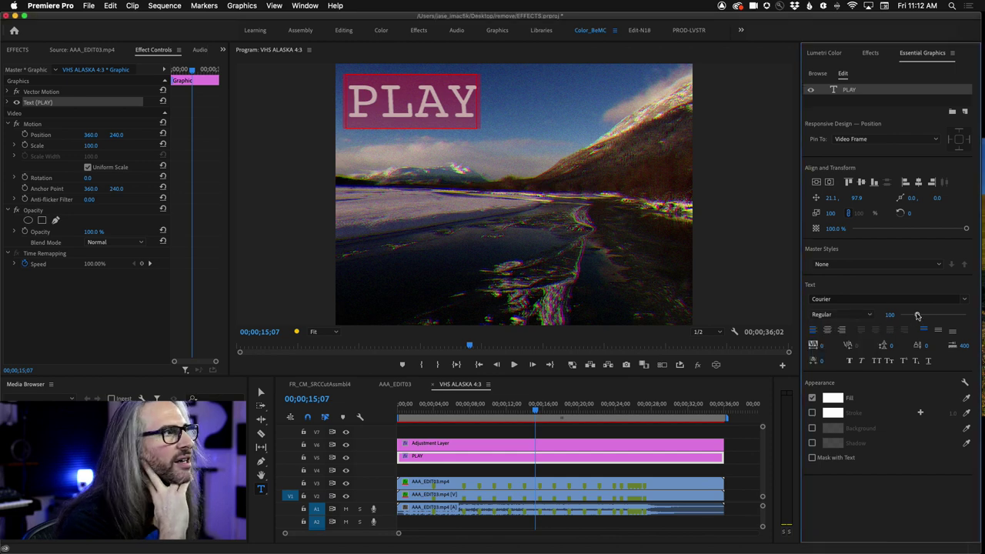
left_click_drag(918, 316, 907, 315)
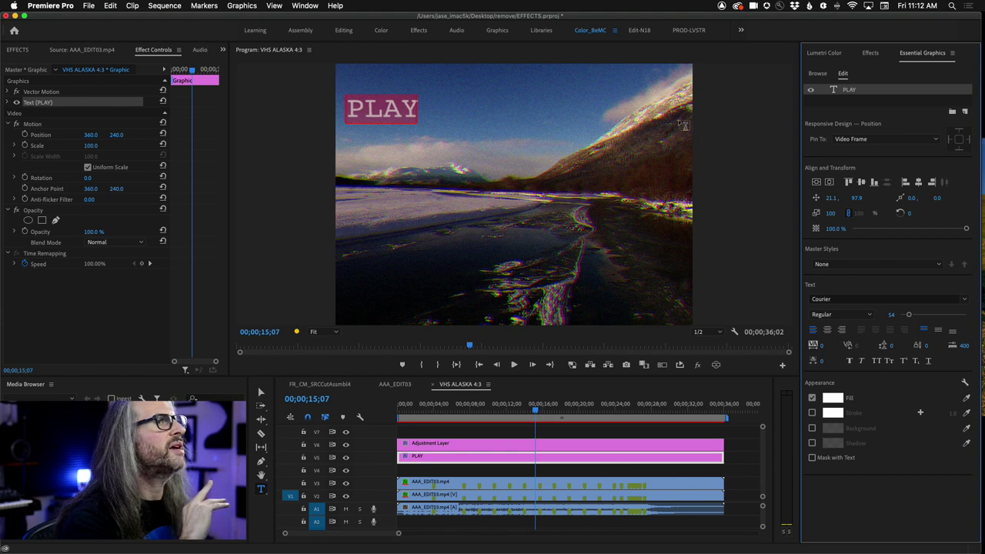
Step: Set the PLAY text's font size to 48 and move it closer to the frame's upper-left corner, at about 30, 60
left_click(890, 315)
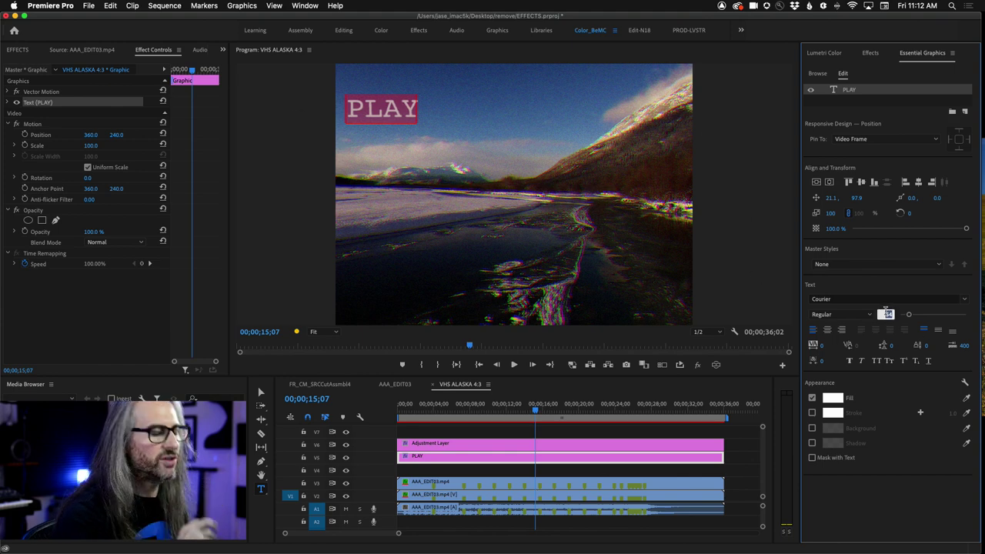
type("48")
key("Return")
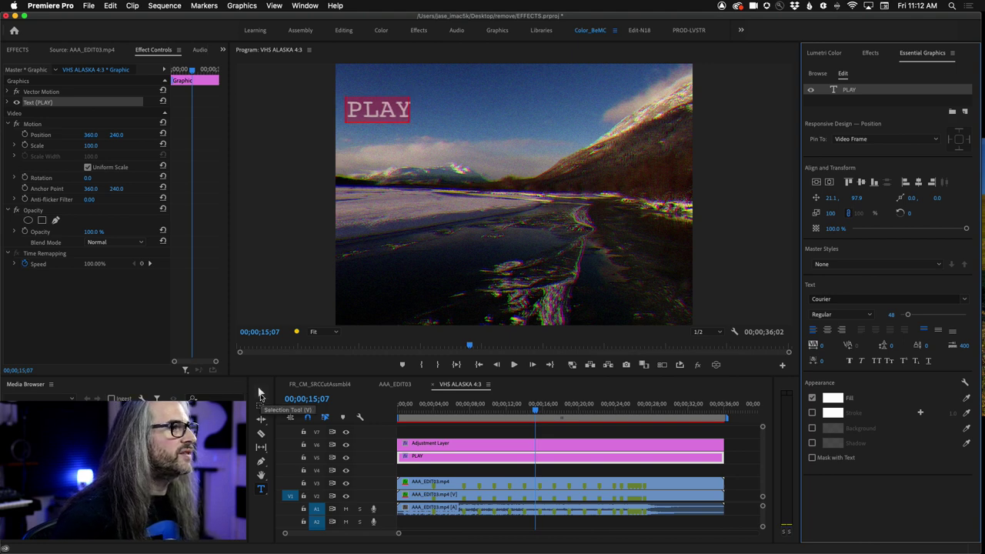
left_click(258, 394)
left_click(369, 108)
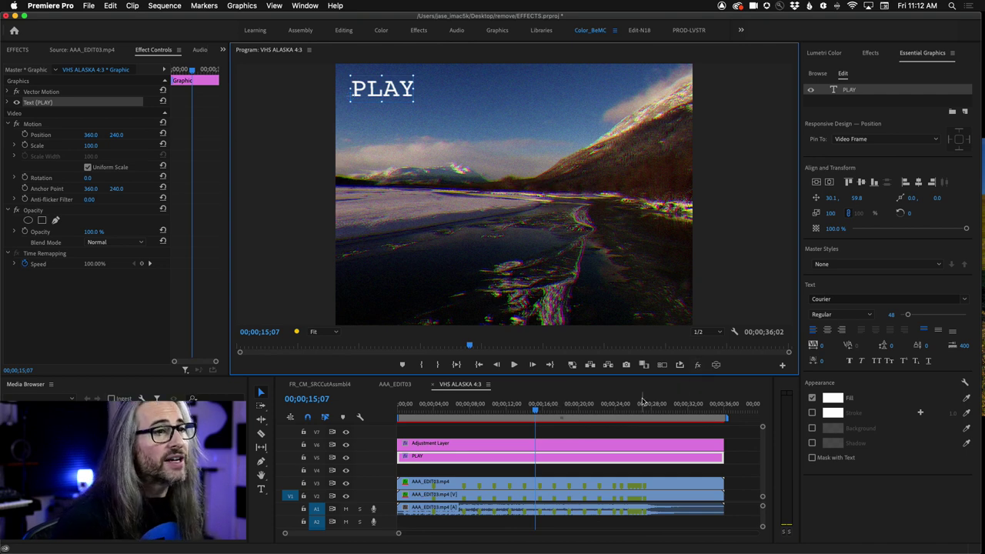
Step: Switch to Creative Cloud, browse more fonts on the Adobe Fonts website and search for "VHS OSD"
left_click(737, 7)
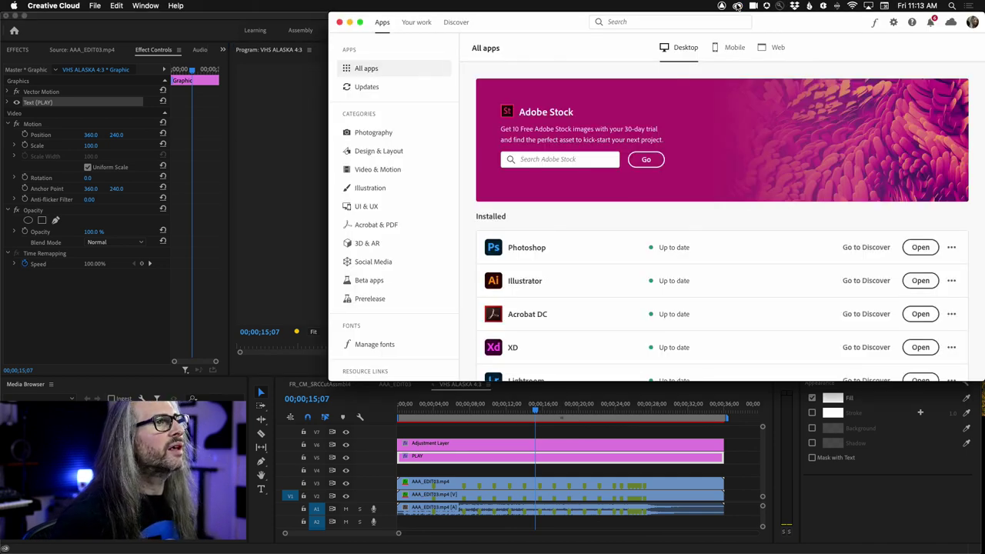
left_click(392, 345)
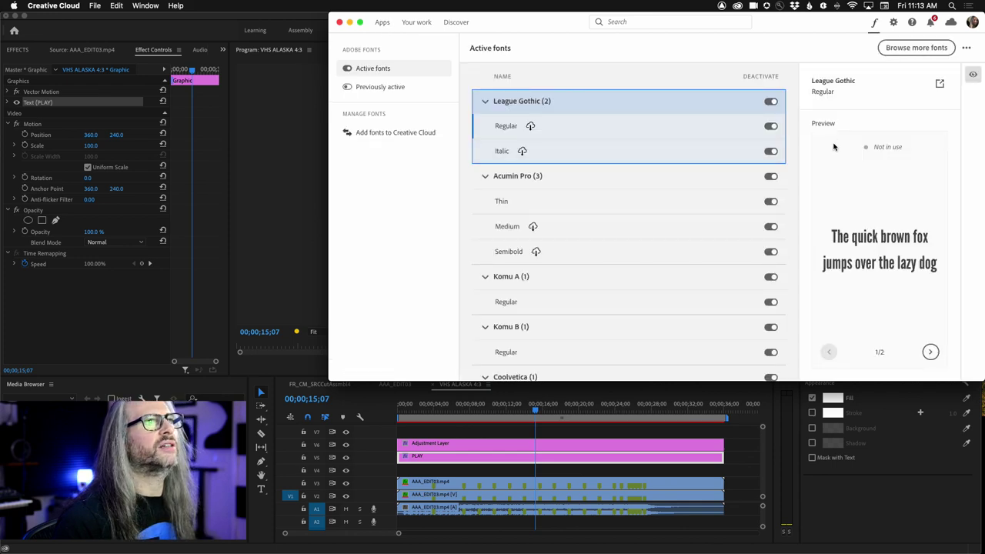
left_click(918, 50)
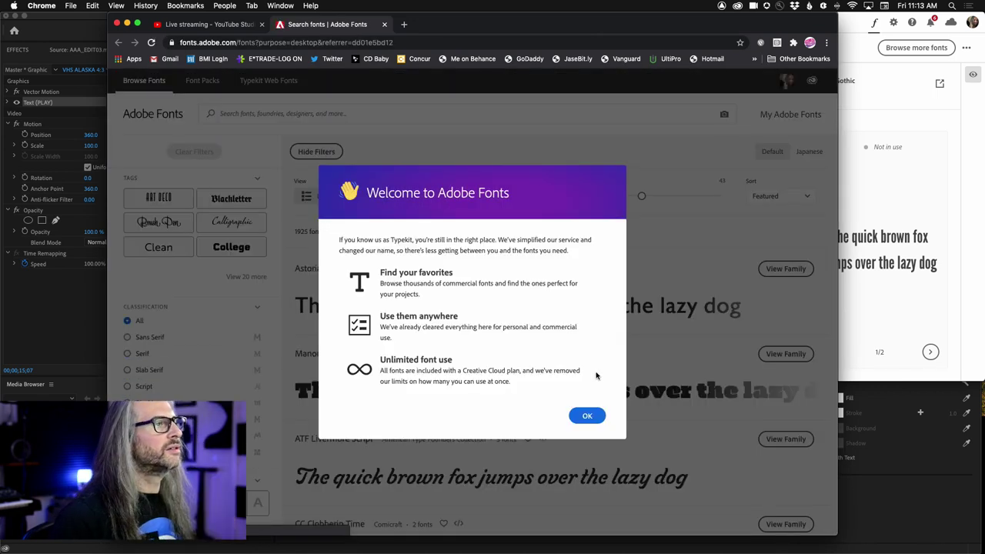
left_click(589, 415)
left_click(262, 116)
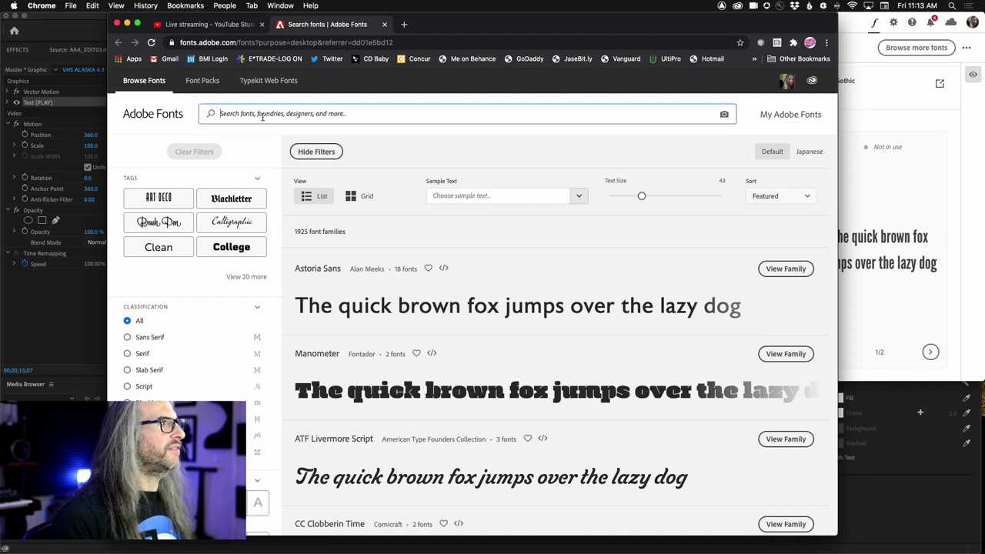
type("VHS")
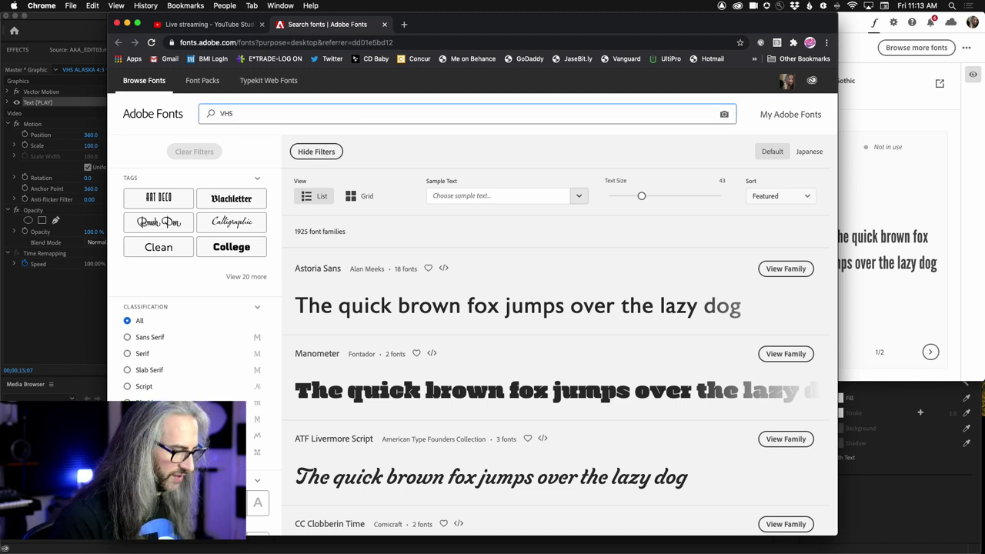
type(" OSD")
key("Return")
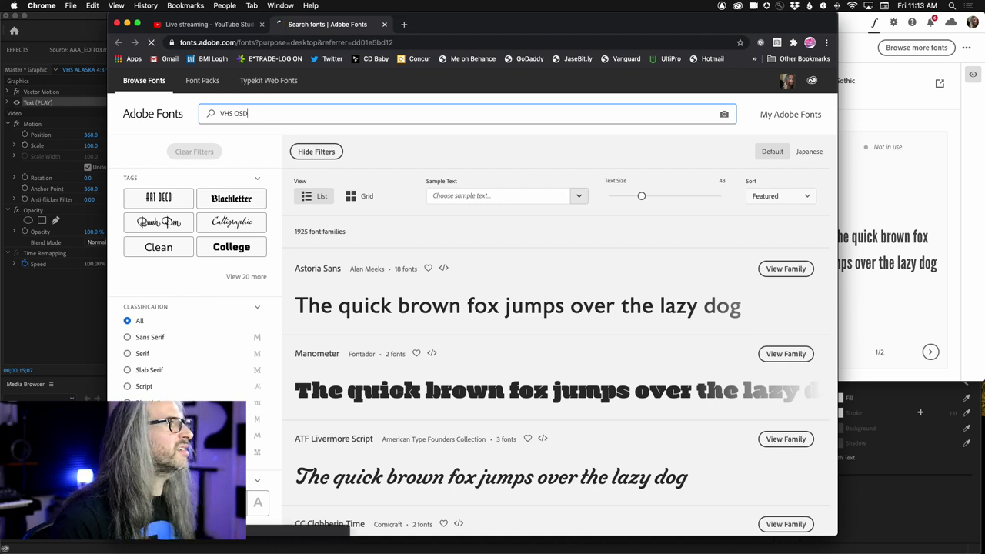
Step: Search Adobe Fonts for "VHS" and return to Premiere Pro
left_click(261, 113)
type("V")
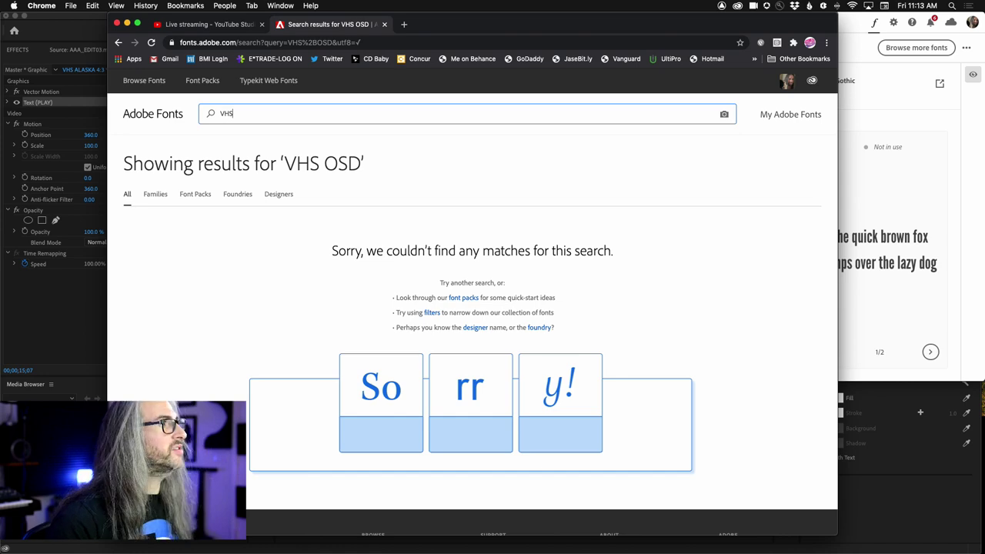
type("HS")
key("Return")
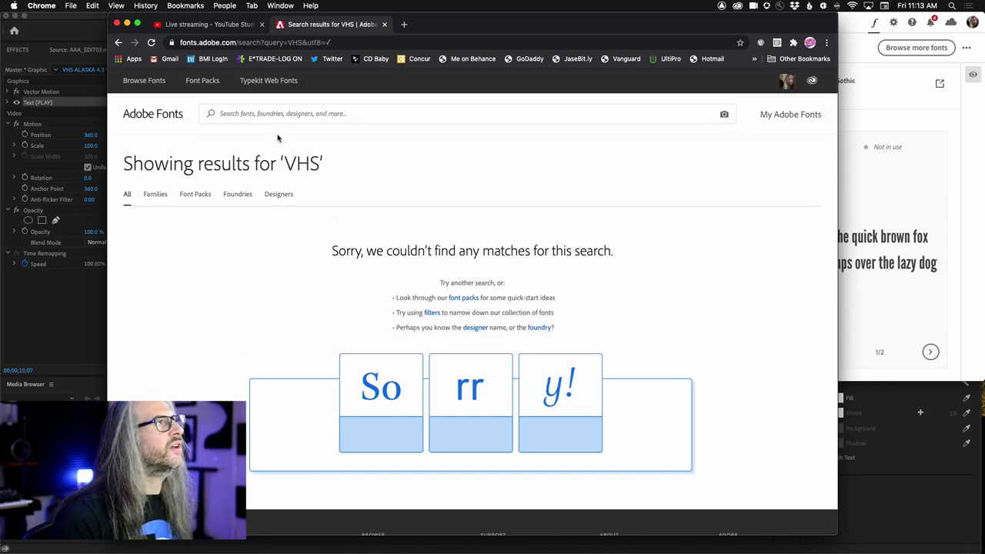
left_click(926, 445)
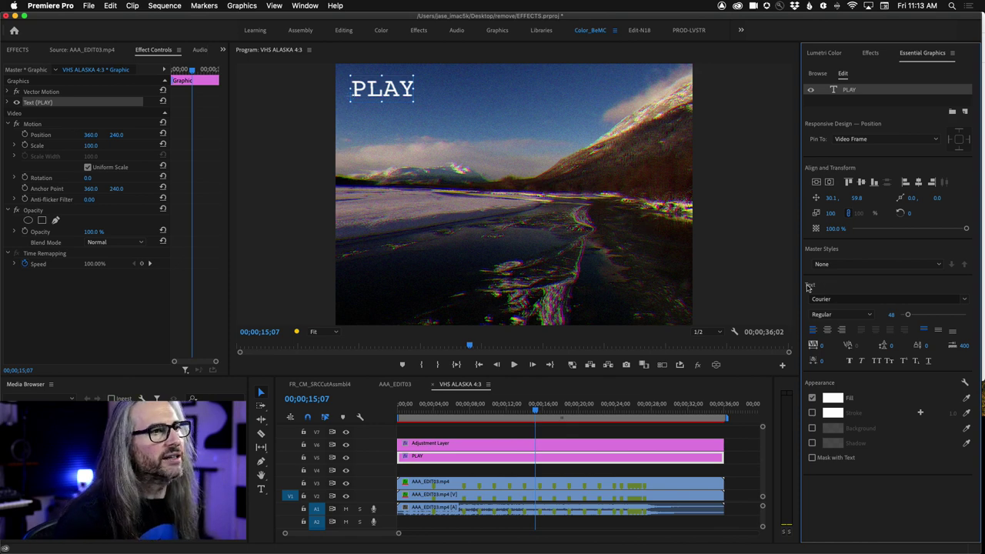
Step: Set the PLAY text's font size to 36, leaving its style as Regular
left_click(869, 316)
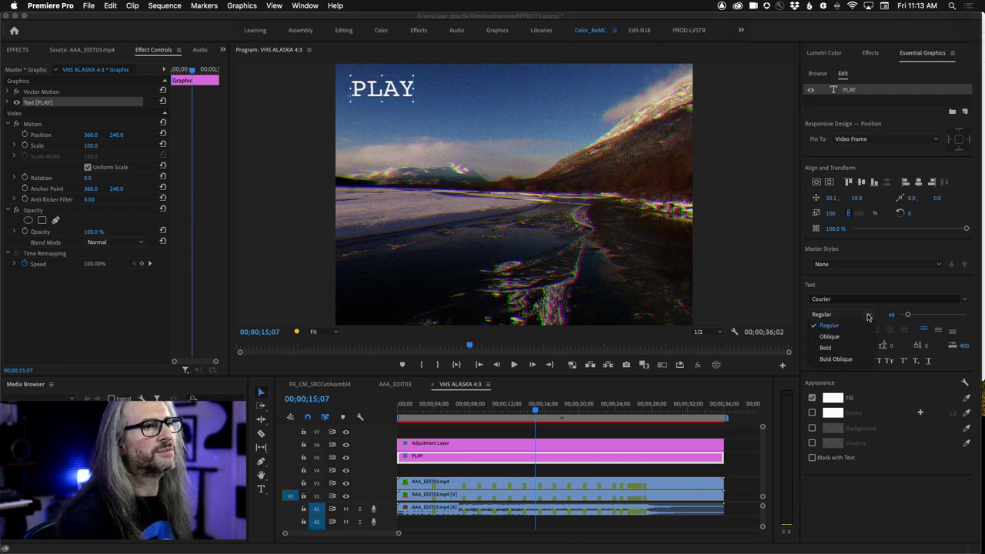
left_click(865, 312)
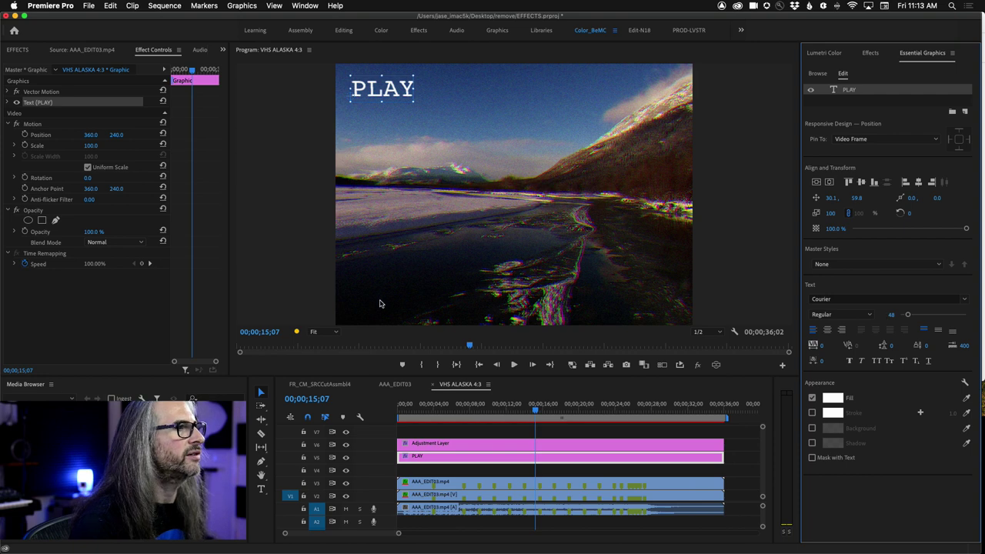
left_click(891, 315)
type("36")
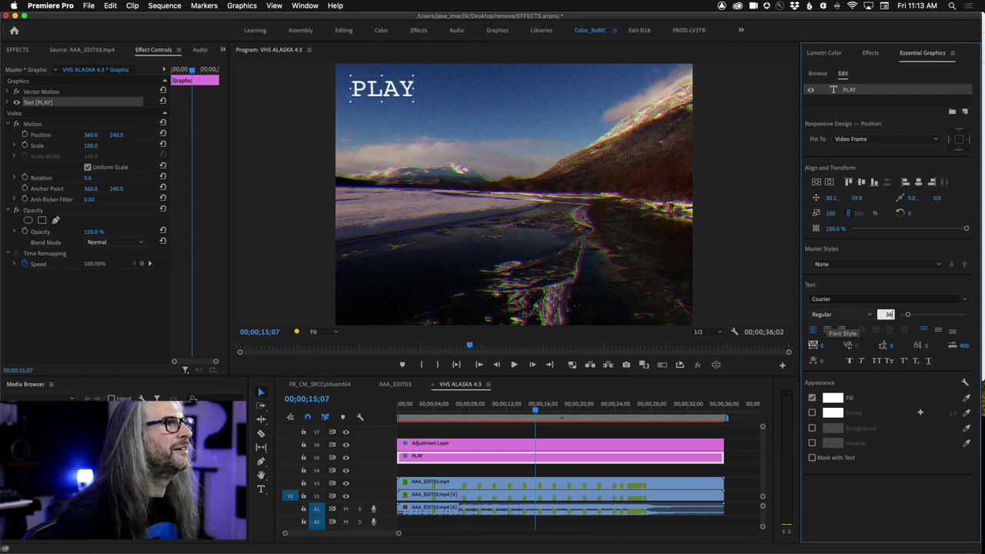
key("Return")
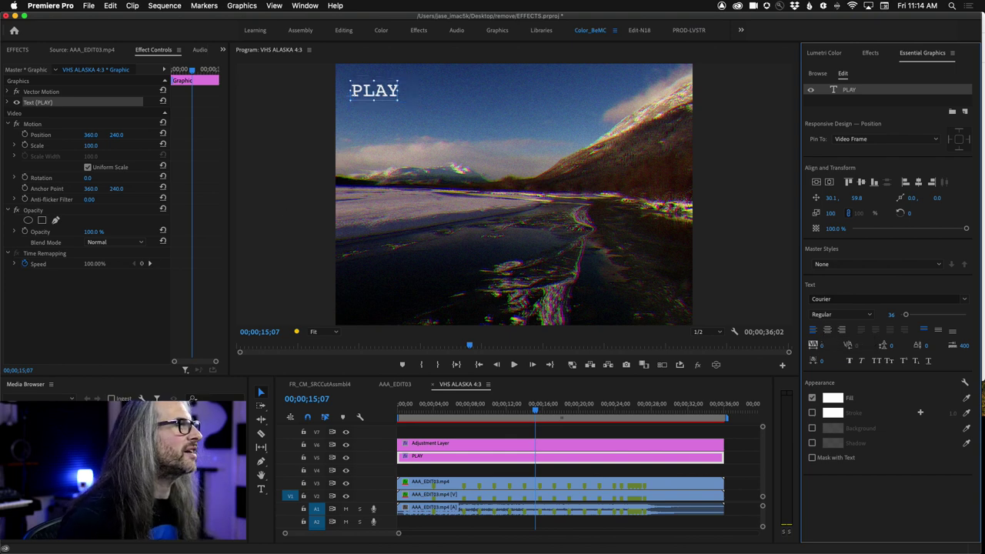
Step: Add a second text layer to the graphic near the frame's lower-left corner, reading "07/17/20"
left_click(261, 489)
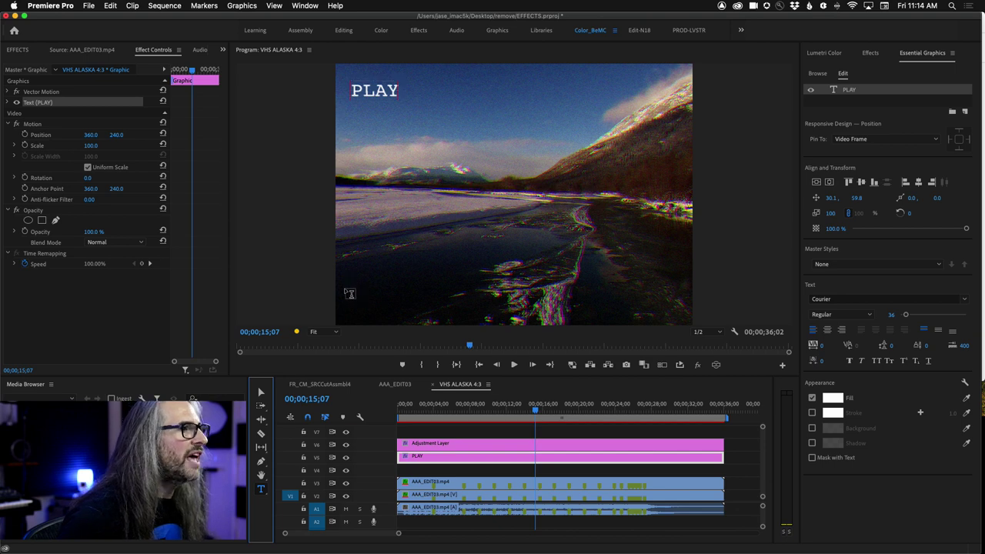
left_click(350, 293)
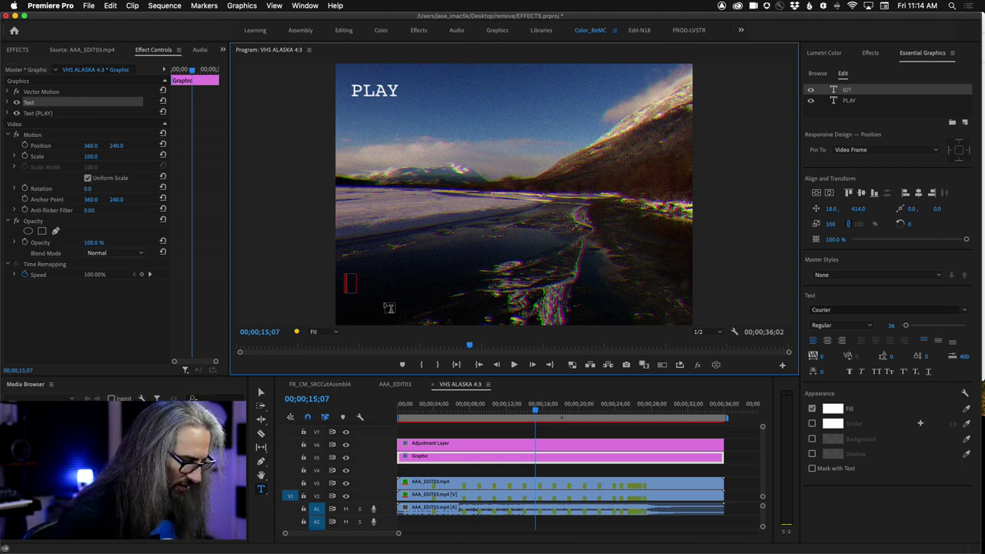
type("07")
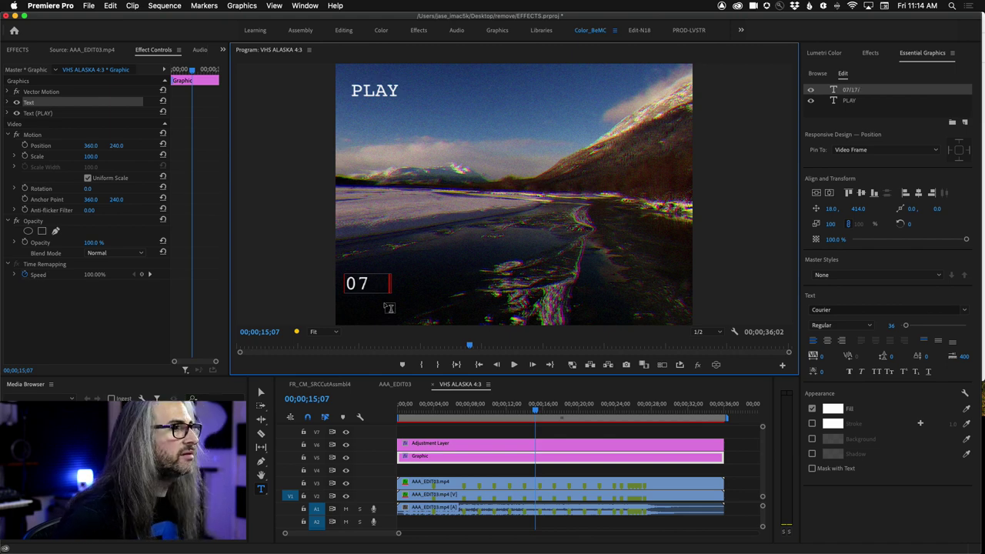
type("/1")
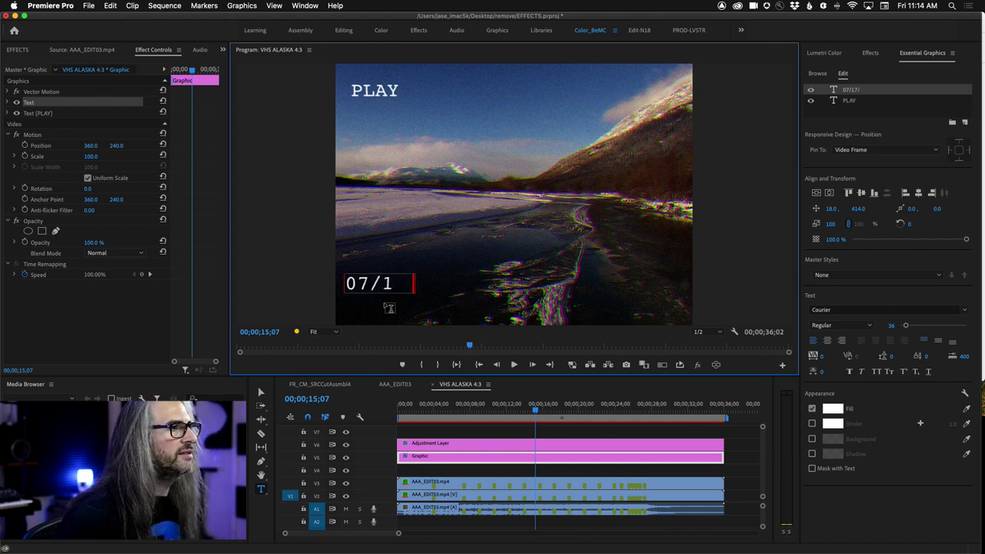
type("7/")
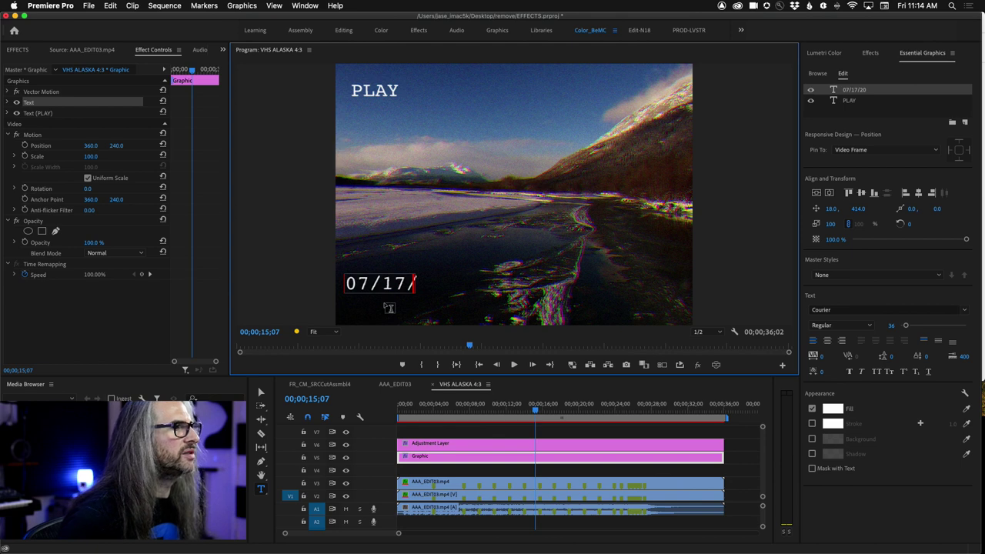
type("20")
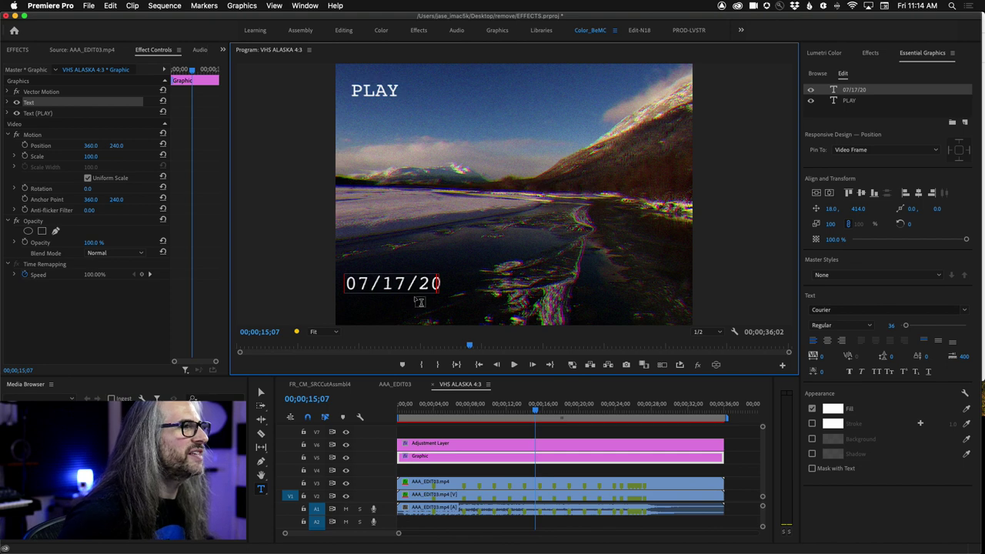
Step: Replace the numeric date with "July 17, 2020" and "11:14 AM" on a second line, and deselect the text
key("BackSpace")
key("BackSpace")
key("BackSpace")
key("BackSpace")
key("BackSpace")
key("BackSpace")
key("BackSpace")
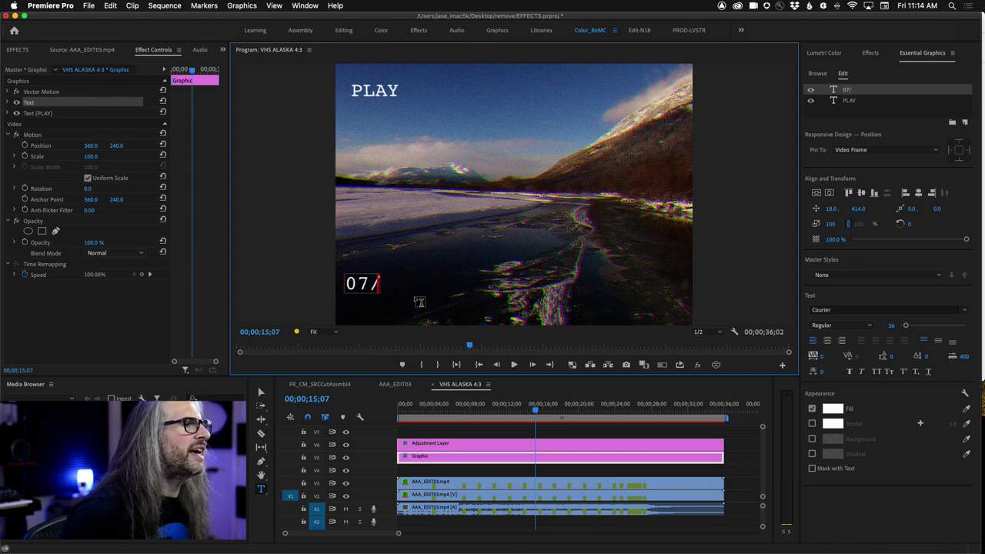
key("BackSpace")
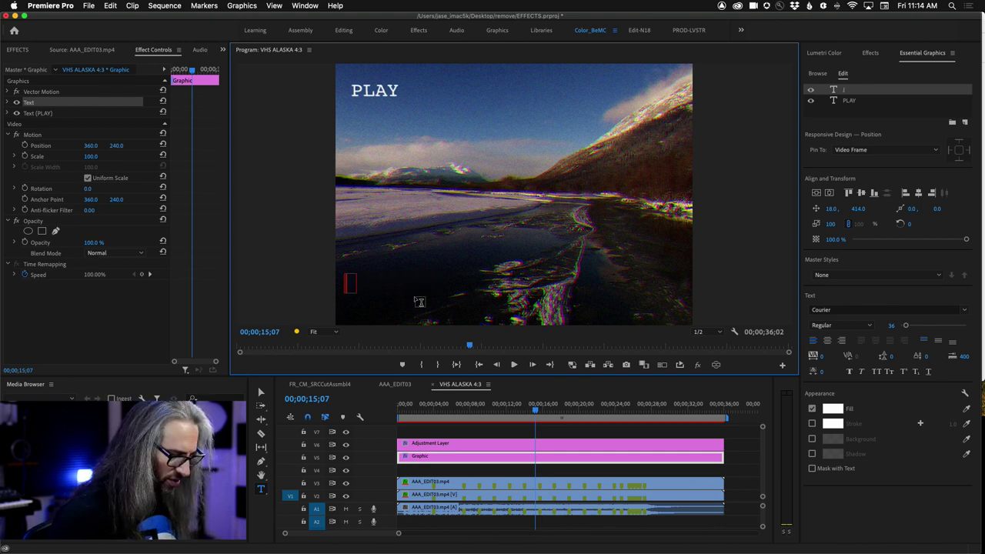
type("Ju")
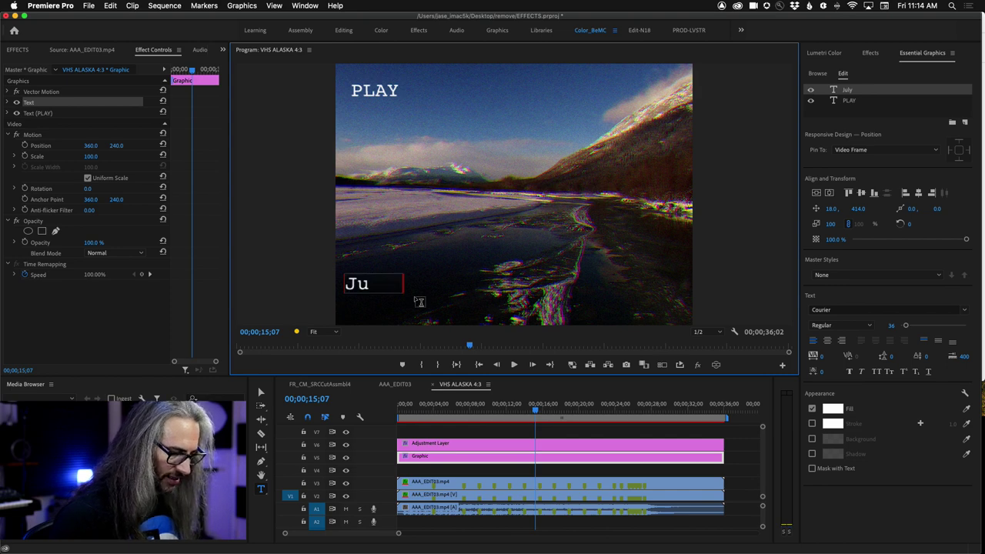
type("ly 17, 20")
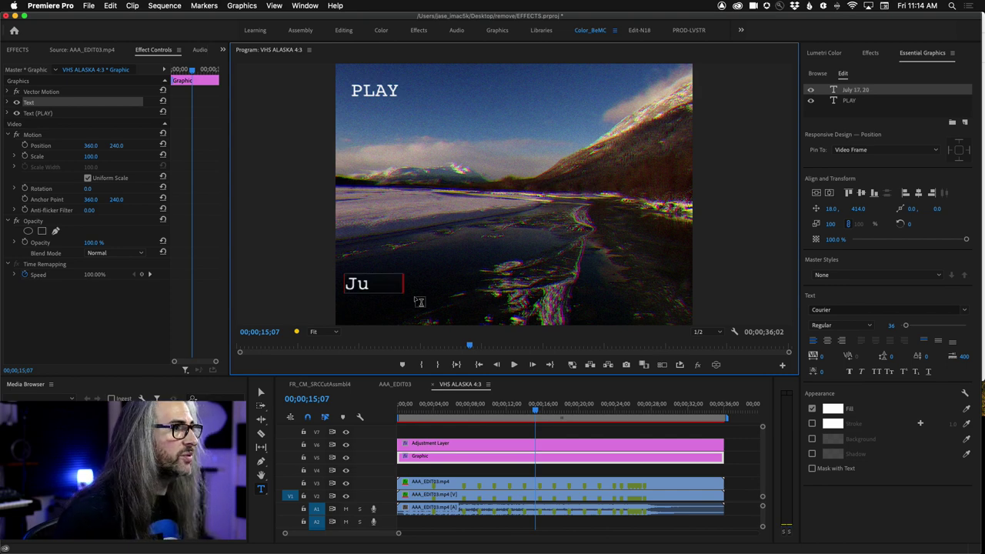
type("20")
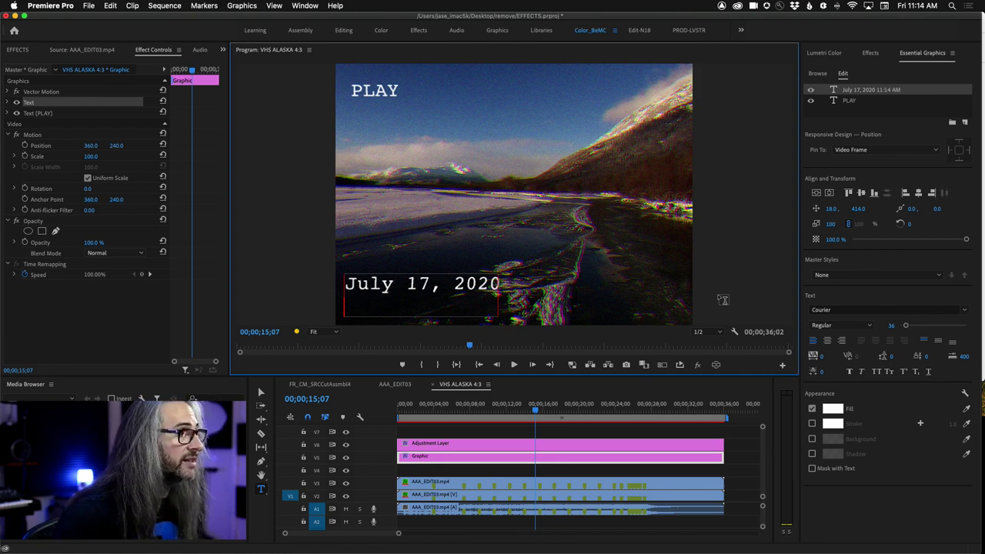
type("11:14 AM")
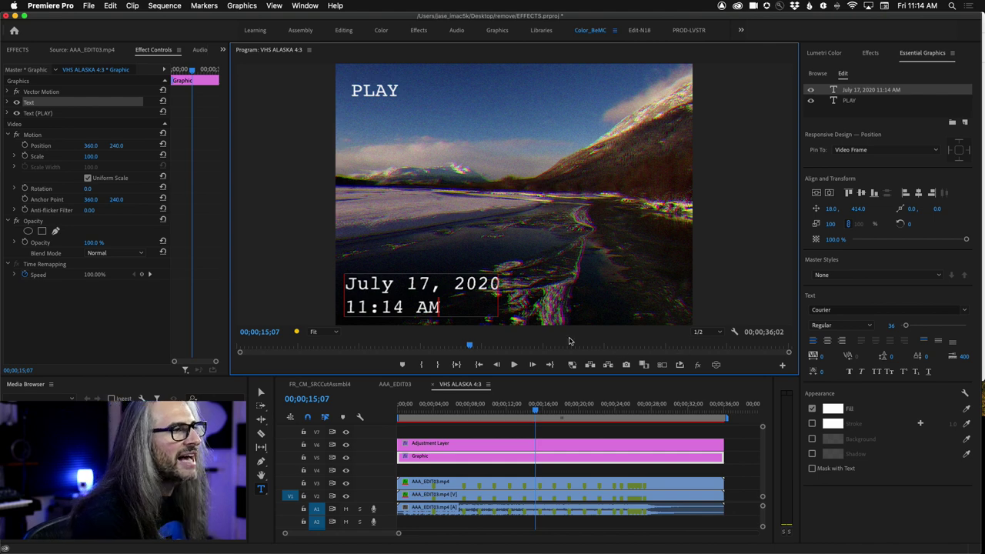
left_click(845, 114)
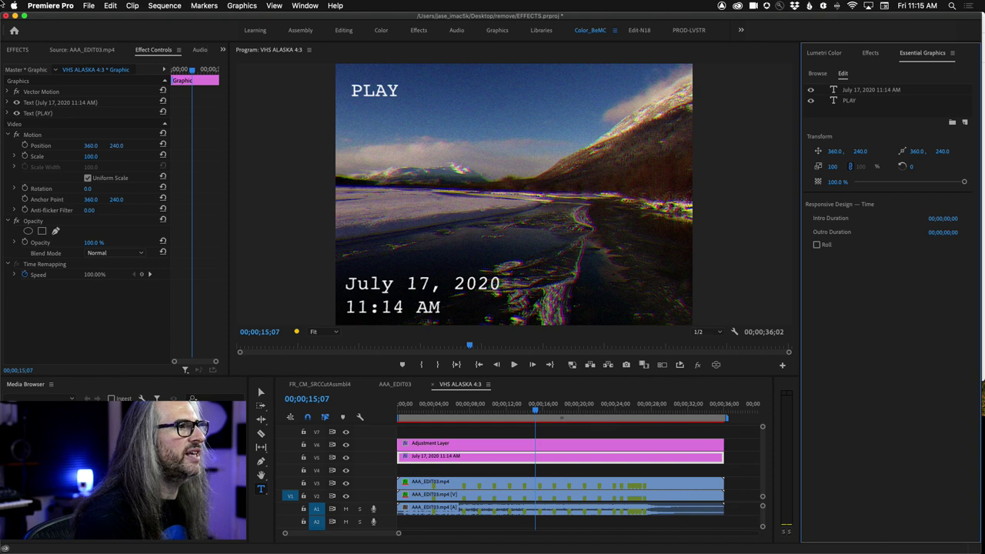
Step: Switch the project's video renderer to Mercury Playback Engine Software Only and apply the setting
left_click(89, 6)
key("Escape")
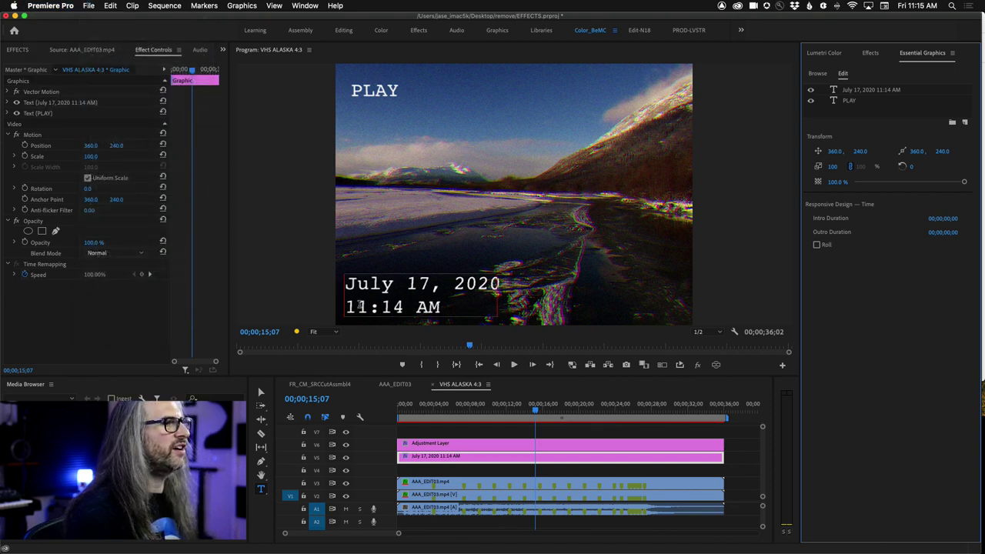
left_click(456, 384)
left_click(42, 5)
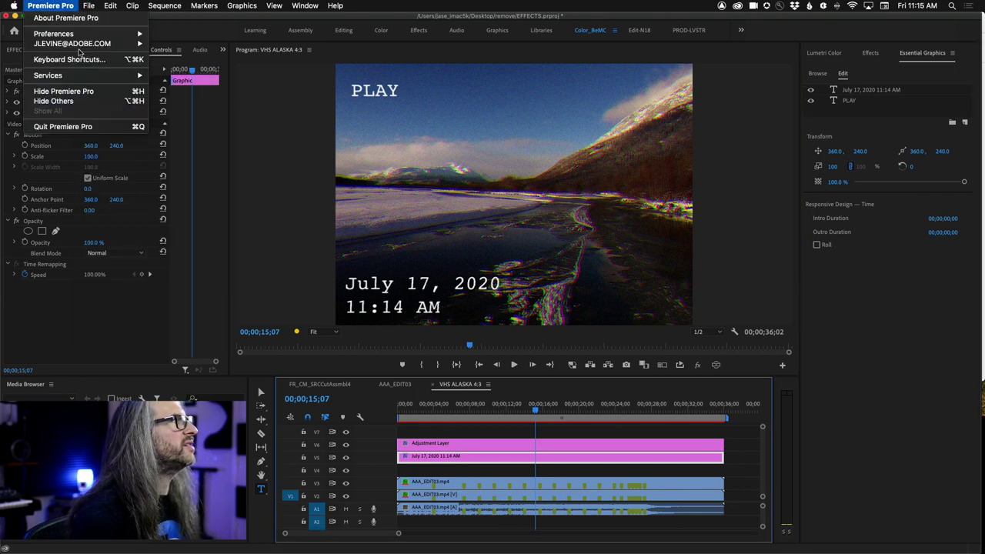
mouse_move(77, 4)
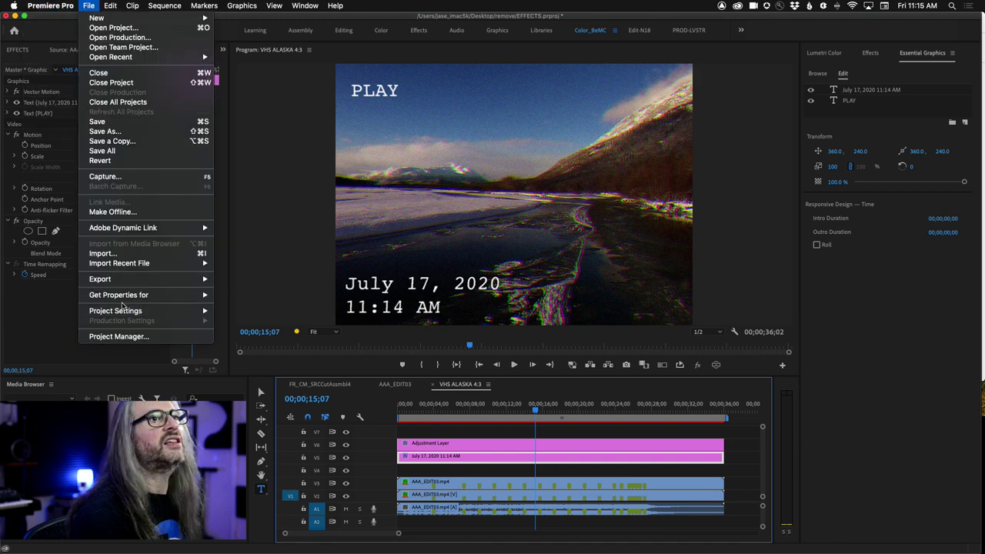
mouse_move(123, 310)
left_click(235, 310)
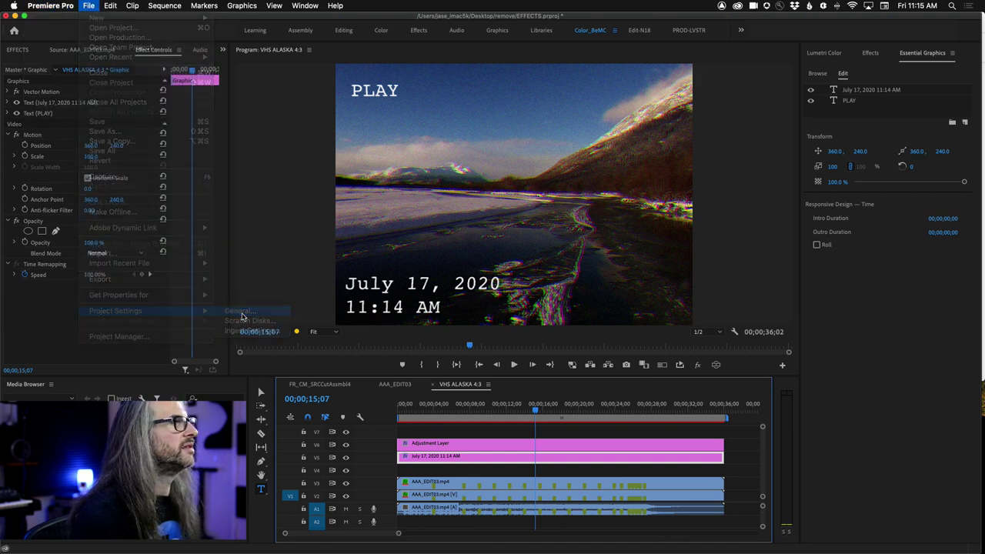
left_click(507, 191)
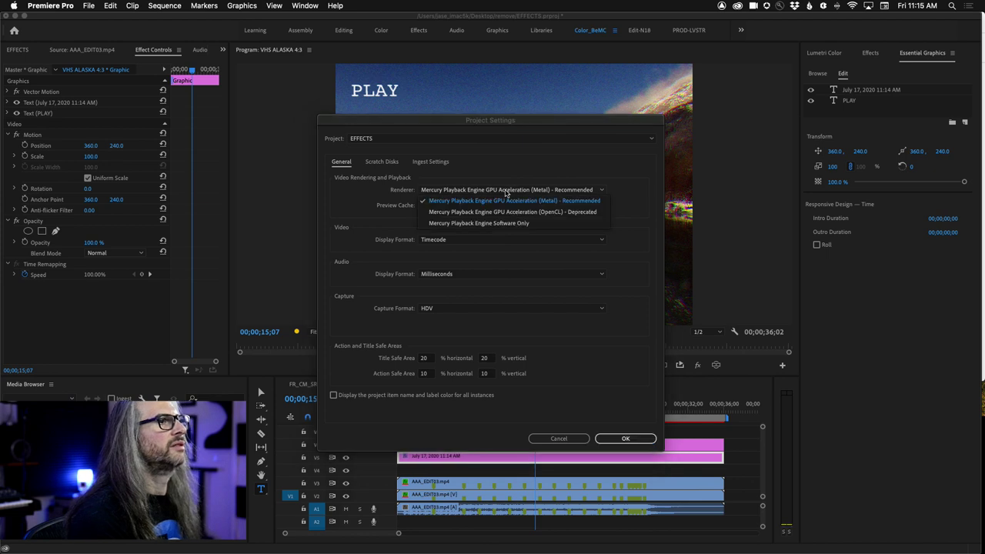
left_click(523, 224)
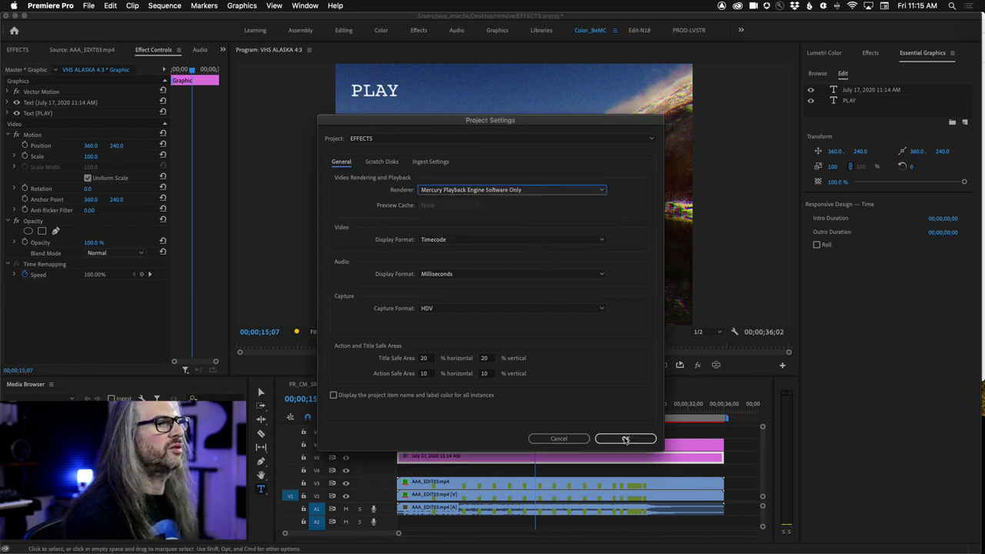
left_click(626, 440)
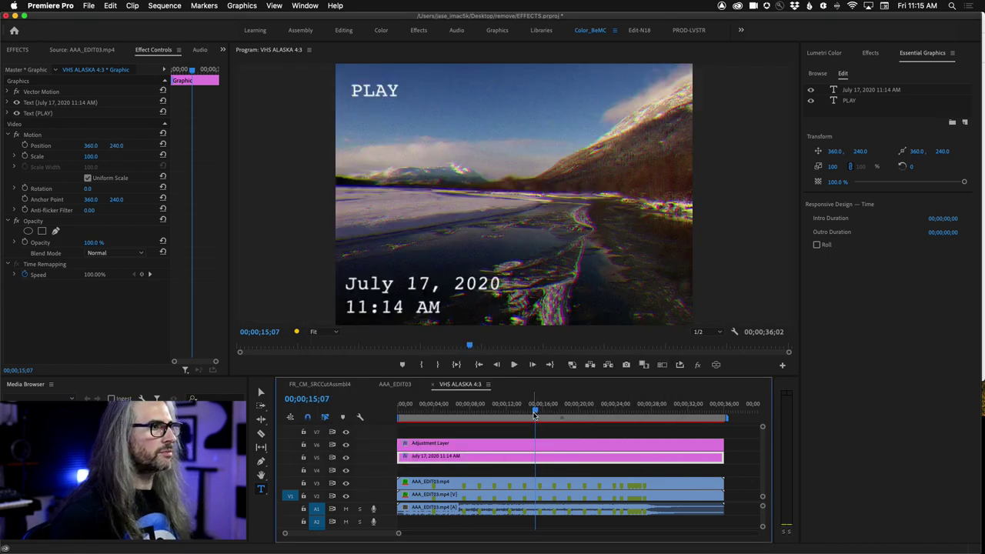
Step: Play and scrub the VHS ALASKA 4:3 sequence between about 13 and 15 seconds to check playback and picture quality
key("space")
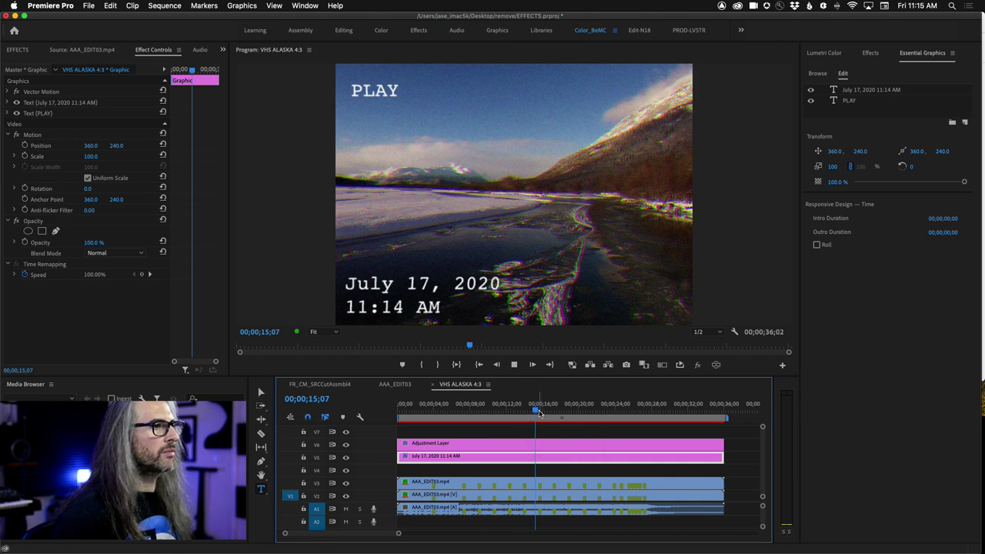
left_click(521, 412)
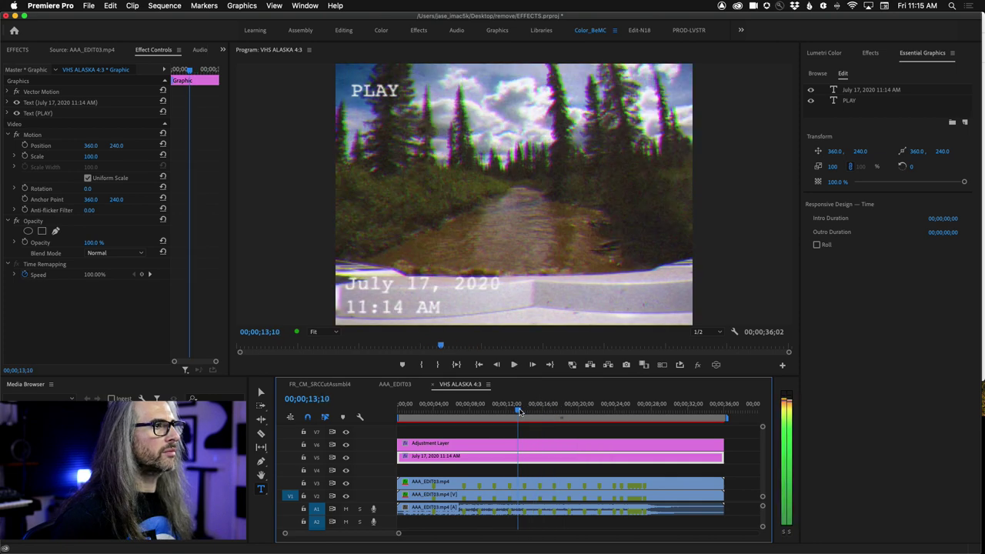
mouse_move(520, 411)
left_mouse_down()
mouse_move(503, 412)
mouse_move(537, 412)
left_mouse_up()
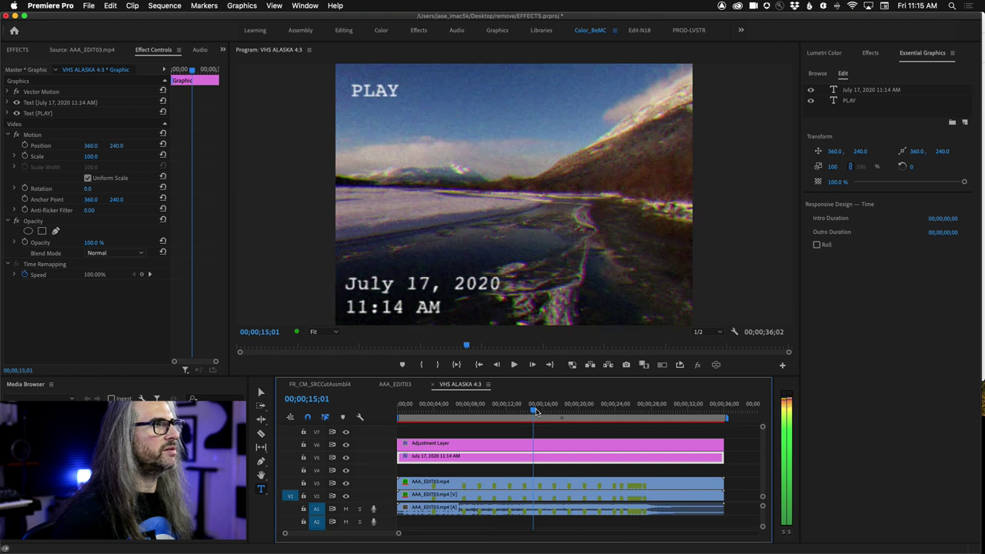
key("Left")
key("Left")
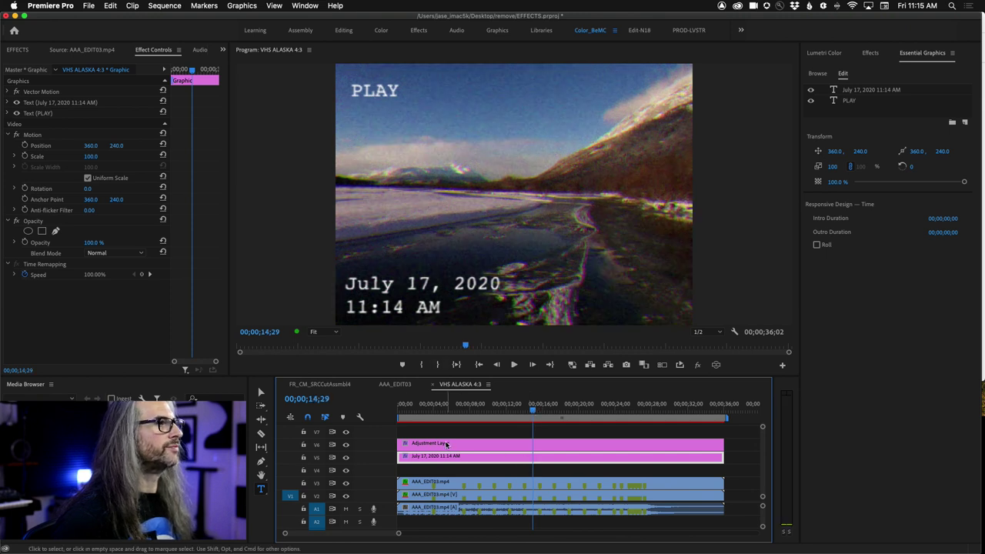
Step: Hide the adjustment layer's track V6, scrub through the footage to compare, and show the track again
left_click(345, 445)
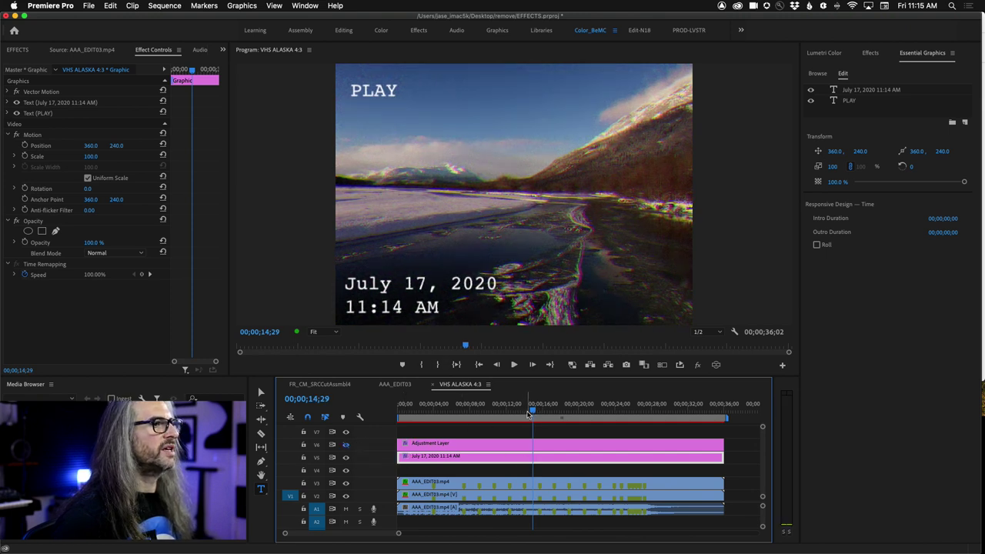
mouse_move(531, 414)
left_mouse_down()
mouse_move(517, 412)
mouse_move(543, 412)
left_mouse_up()
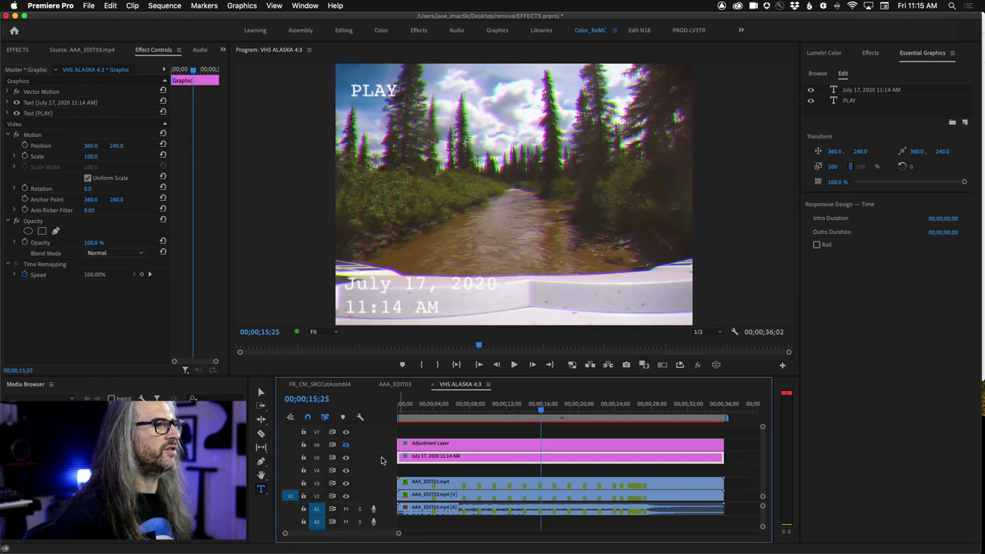
left_click(346, 445)
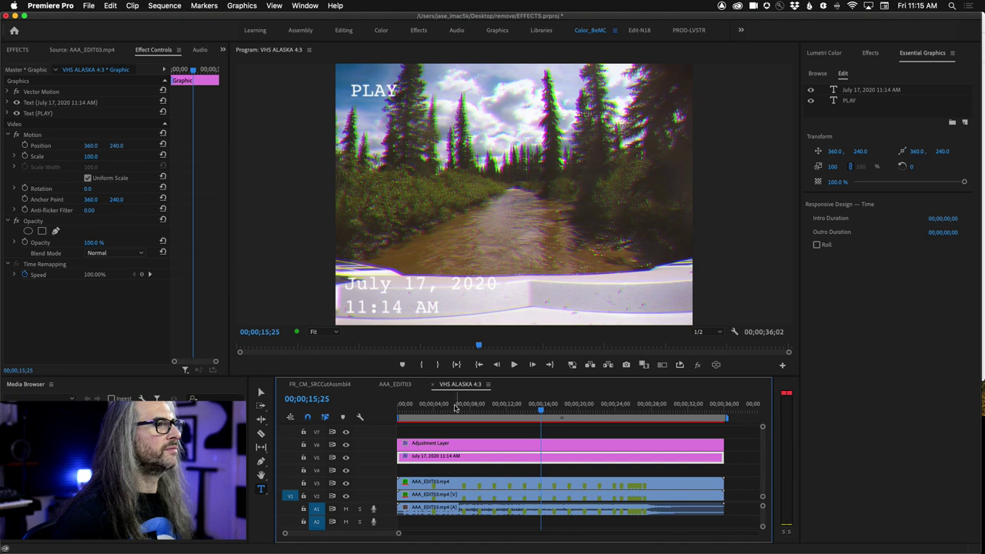
Step: Set the project's renderer back to Mercury Playback Engine GPU Acceleration (Metal) - Recommended
left_click(88, 6)
mouse_move(177, 310)
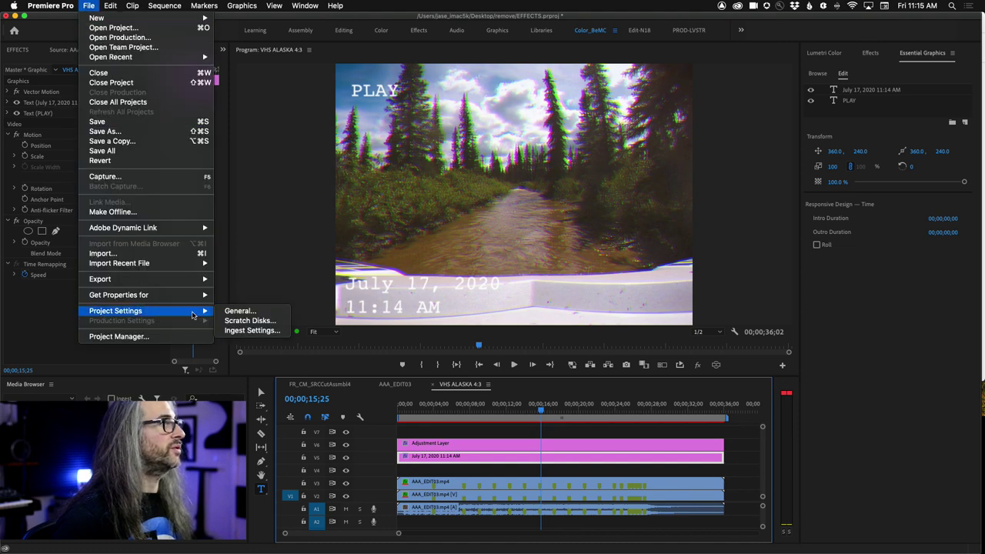
left_click(235, 310)
left_click(458, 191)
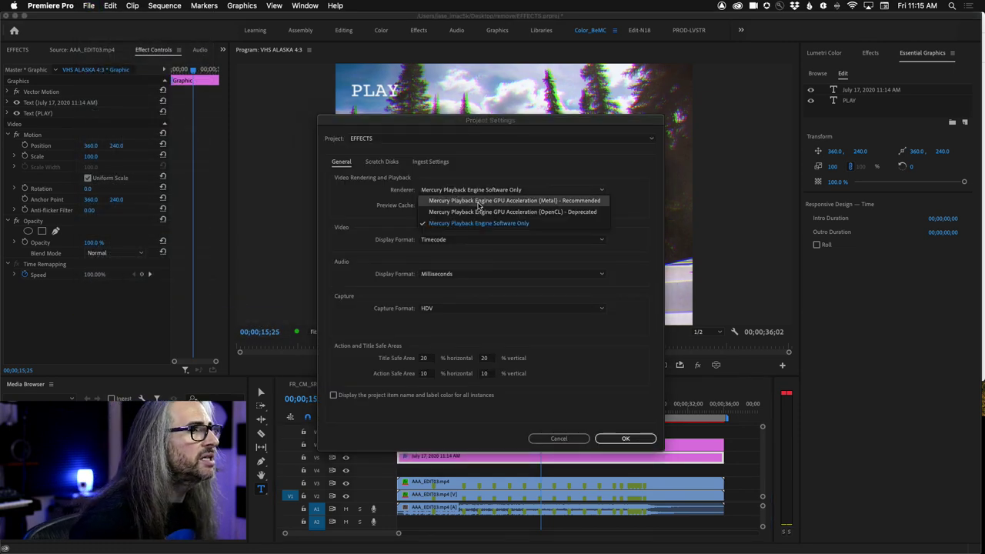
left_click(477, 201)
left_click(629, 438)
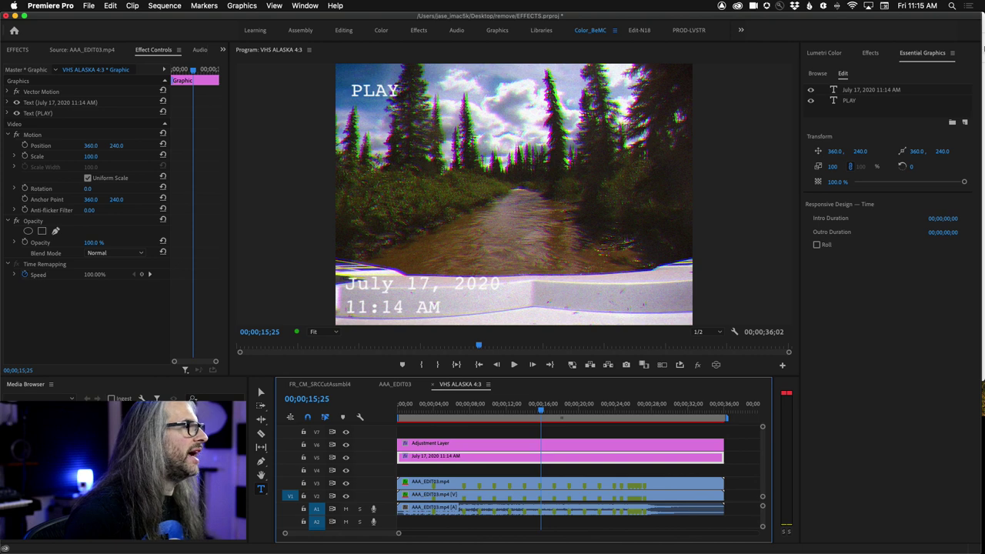
Step: Find the Fast Blur effect and apply it to the PLAY and date title graphic on V5
left_click(870, 52)
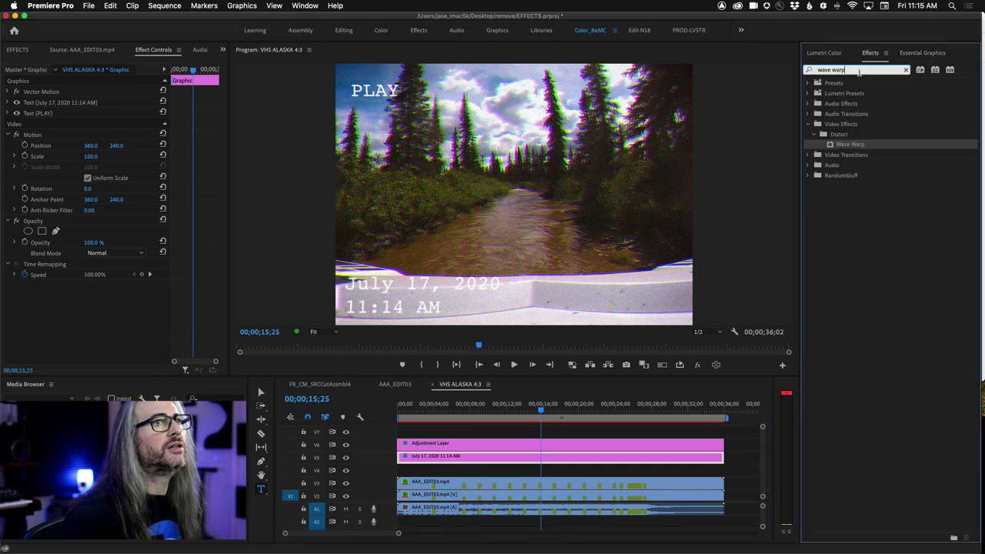
double_click(859, 69)
left_click(906, 70)
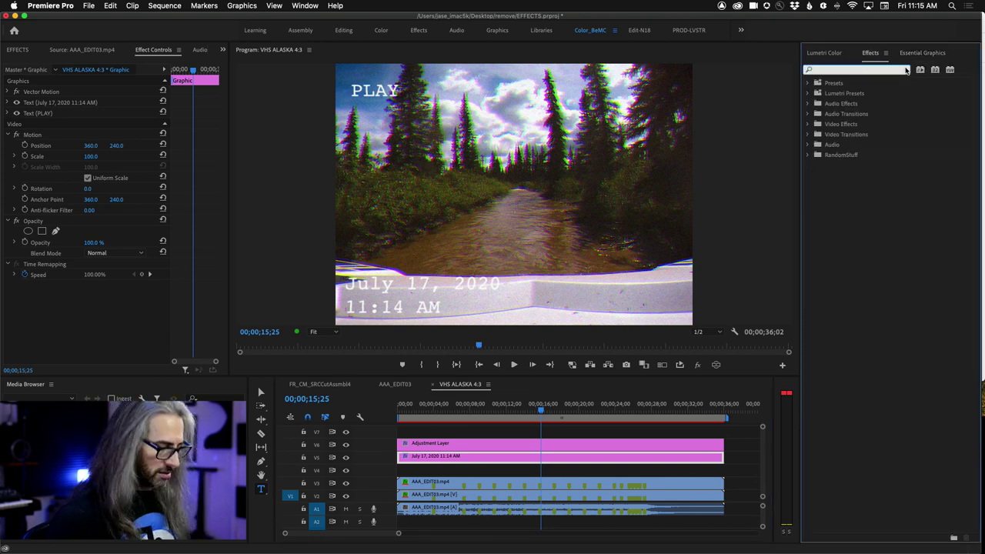
type("fast blur")
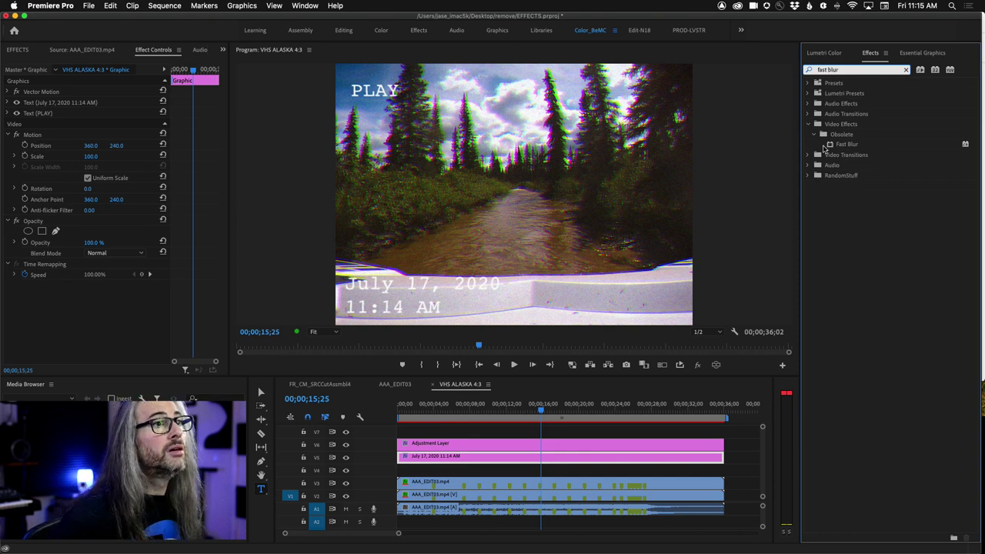
left_click_drag(831, 145, 477, 462)
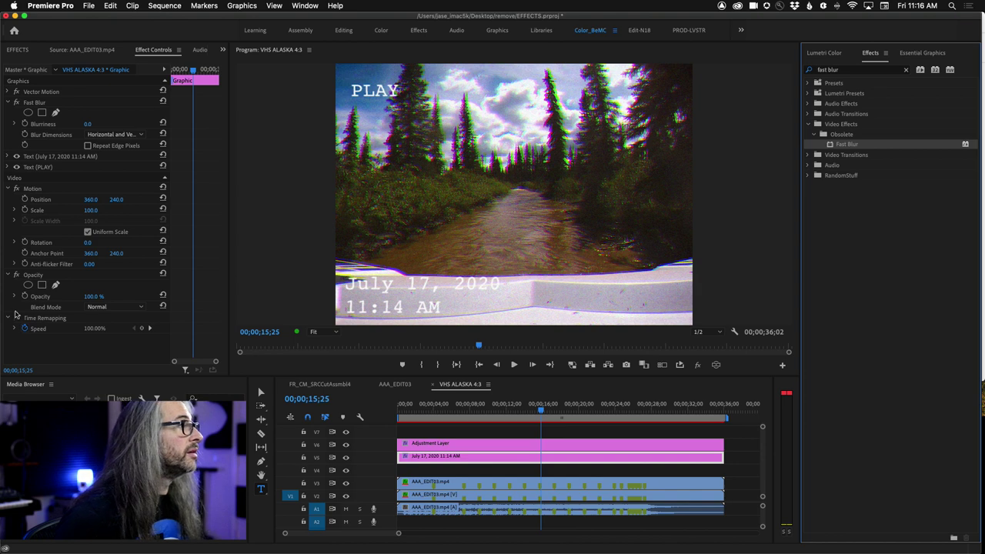
left_click(480, 459)
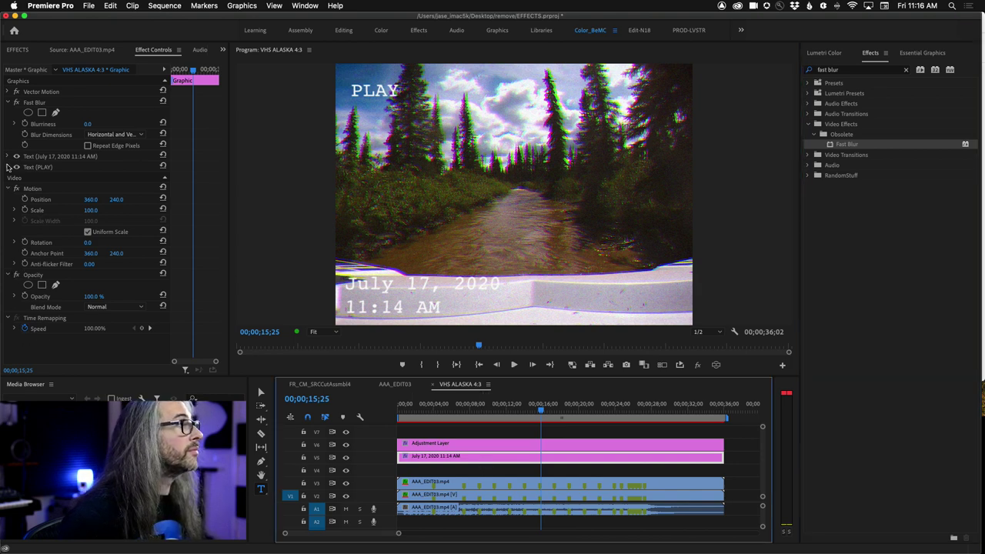
Step: Set the title graphic's Fast Blur Blurriness to 1
left_click(88, 124)
type("1")
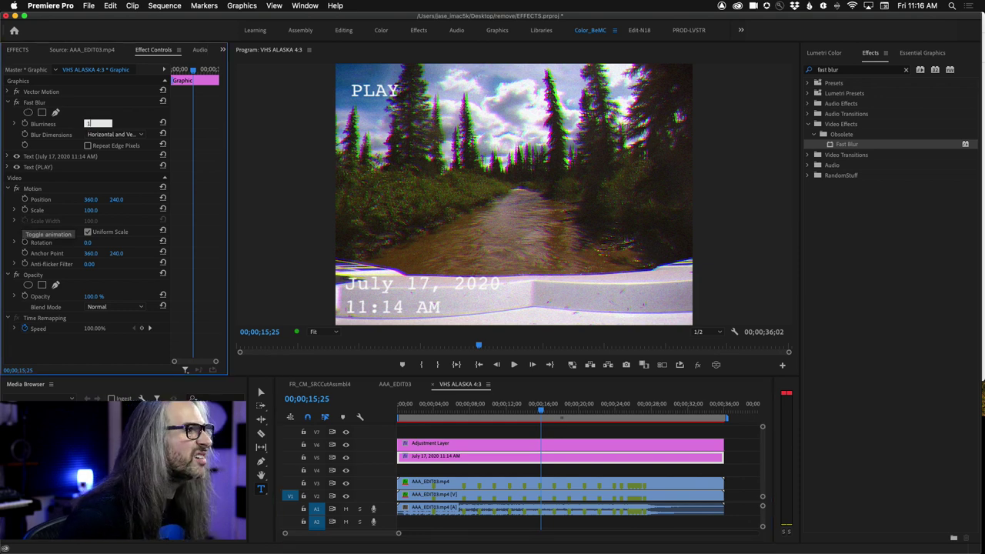
key("Return")
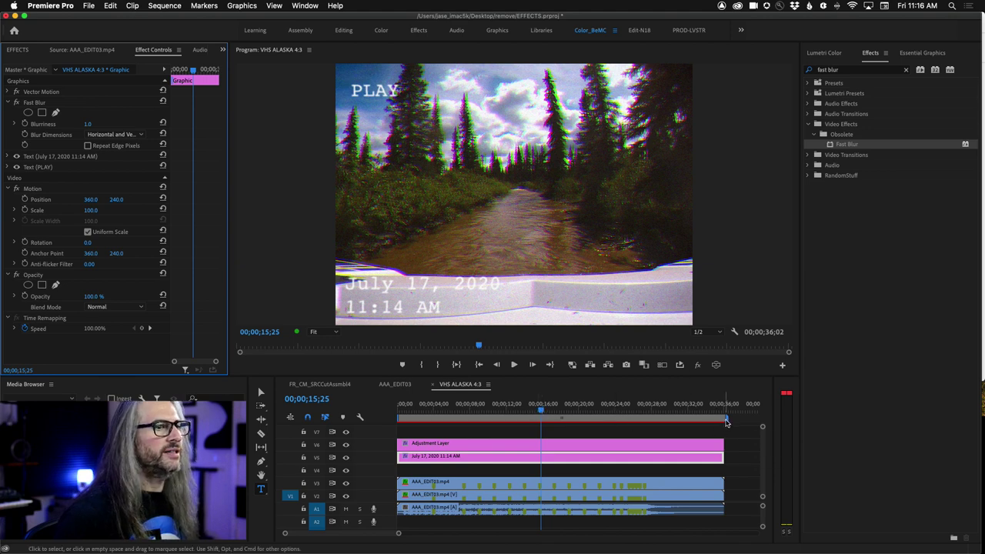
left_click(165, 6)
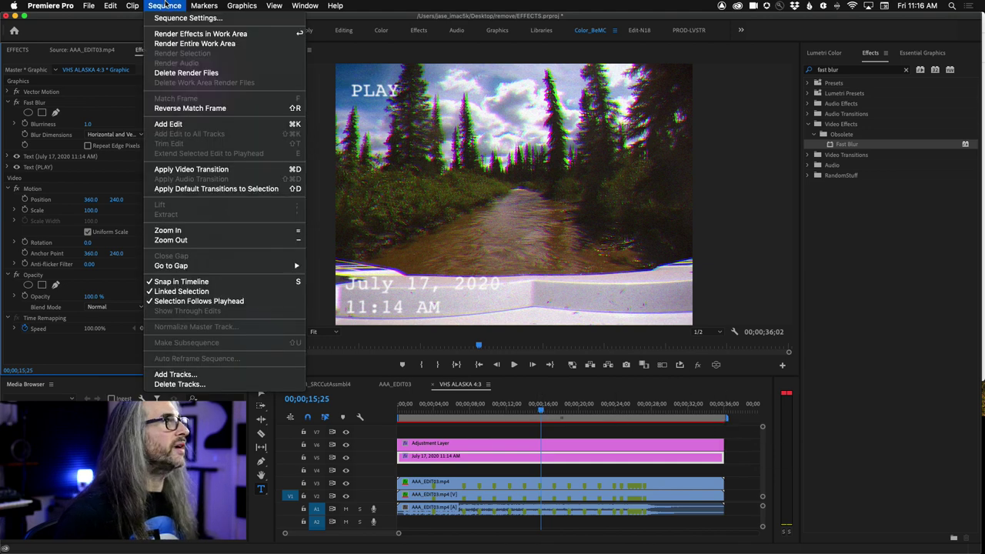
left_click(192, 43)
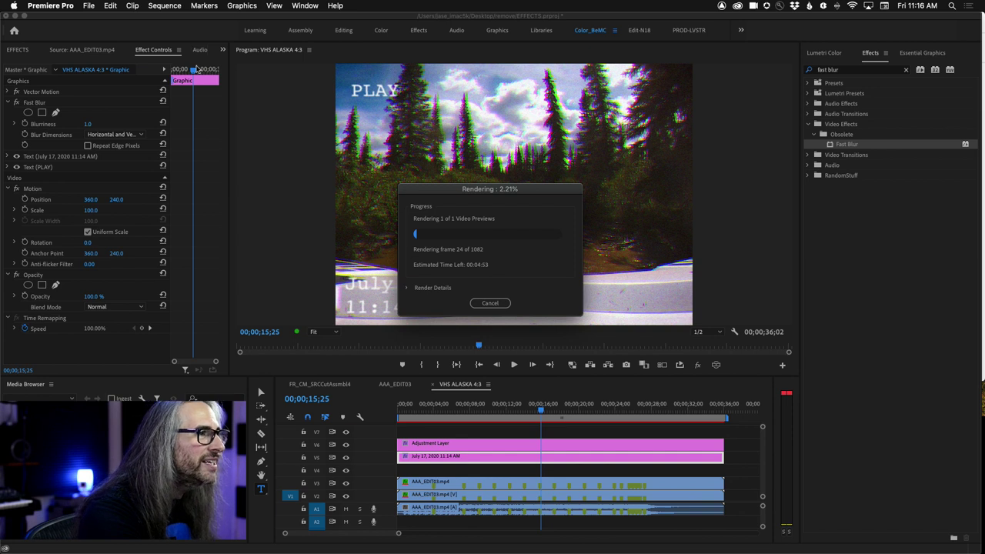
left_click(489, 303)
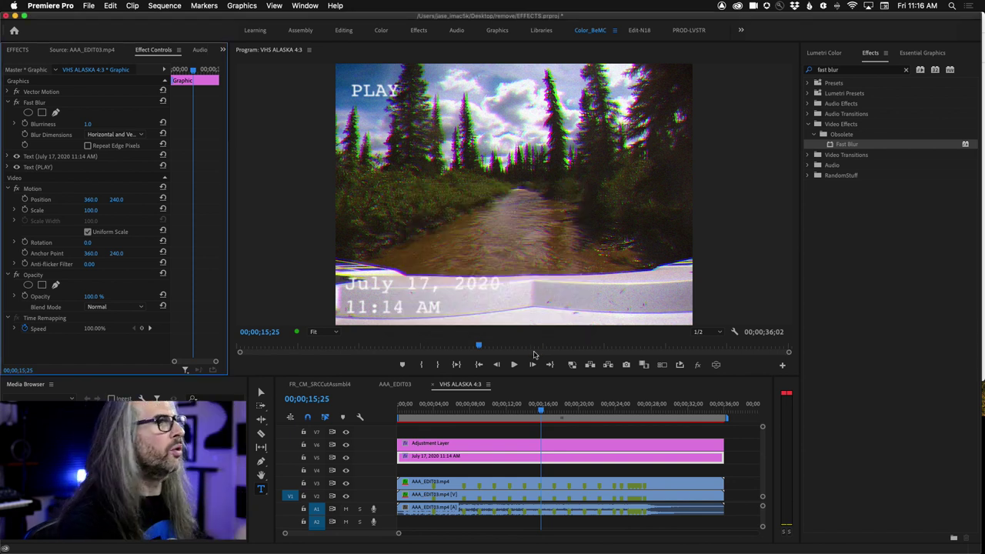
Step: Shorten the sequence's work area to end at about 20 seconds and render the entire work area
left_click_drag(727, 420, 579, 418)
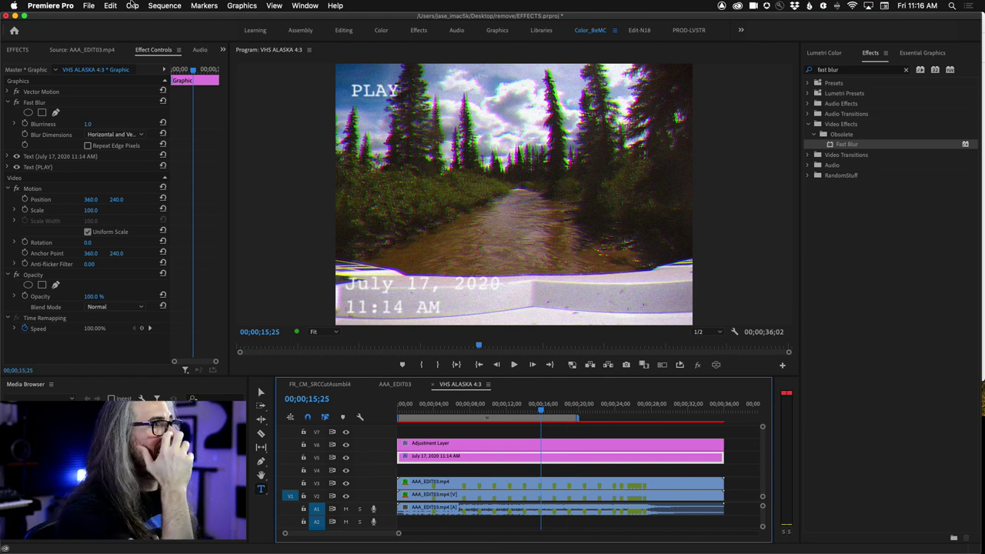
left_click(89, 5)
mouse_move(164, 5)
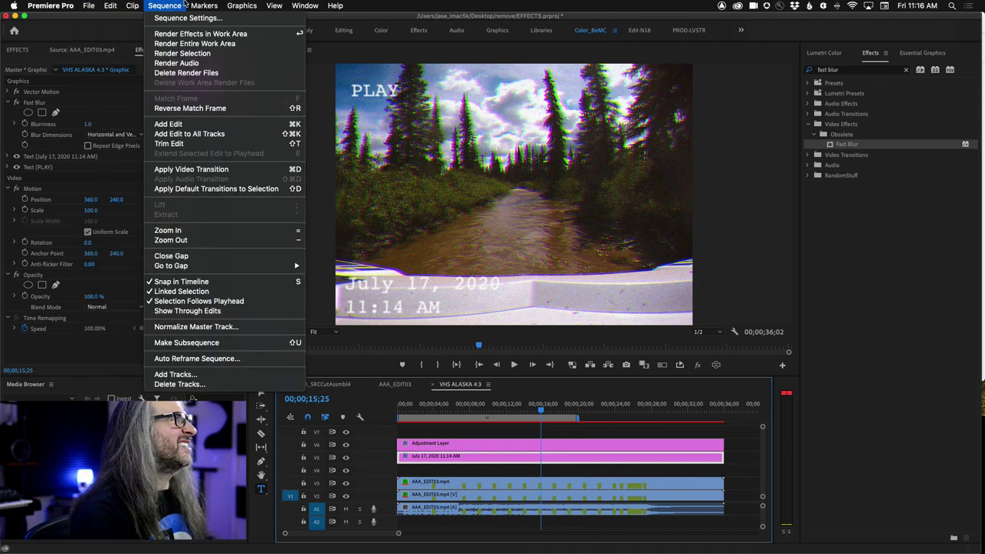
left_click(196, 44)
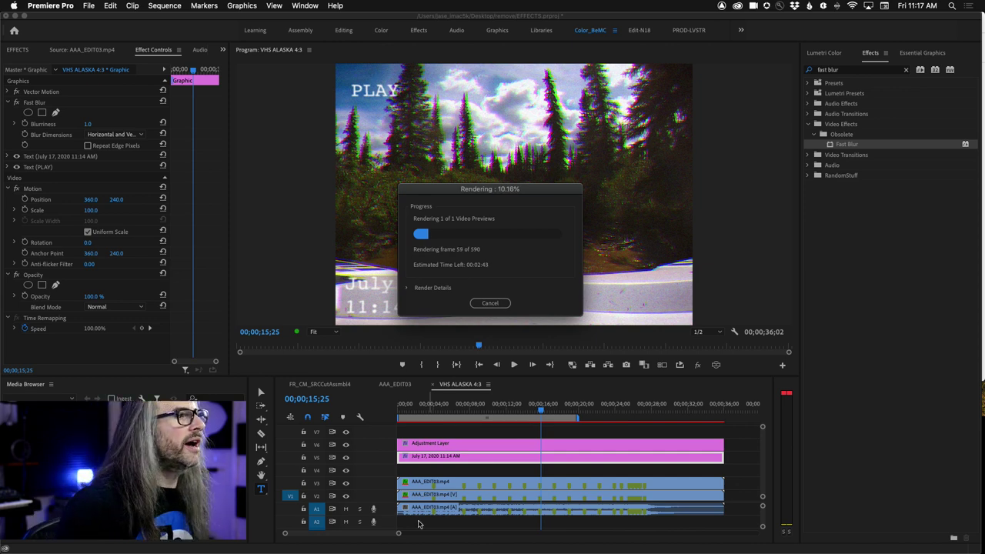
Step: Switch to Chrome, search Adobe Fonts for "lo res", and open the Lo-Res family page
mouse_move(465, 551)
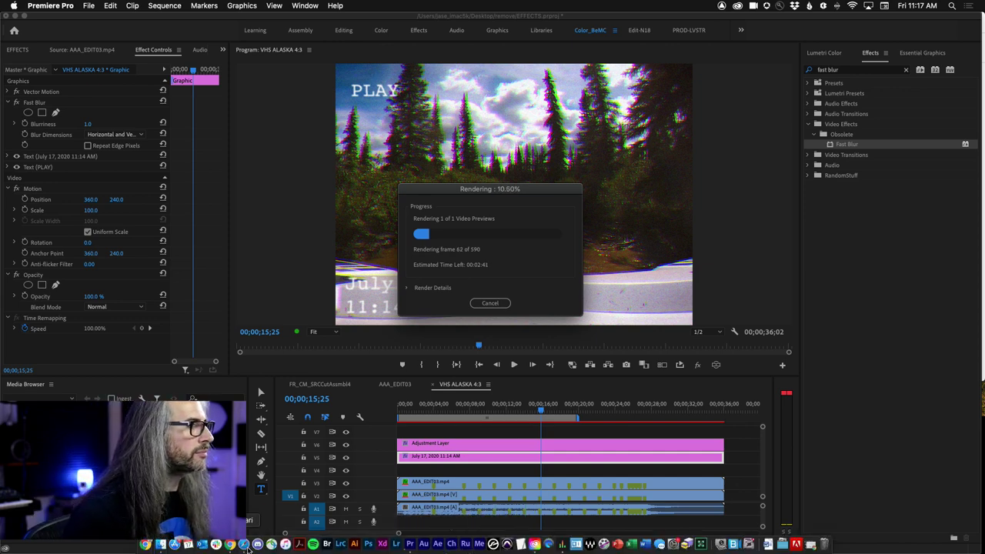
left_click(297, 544)
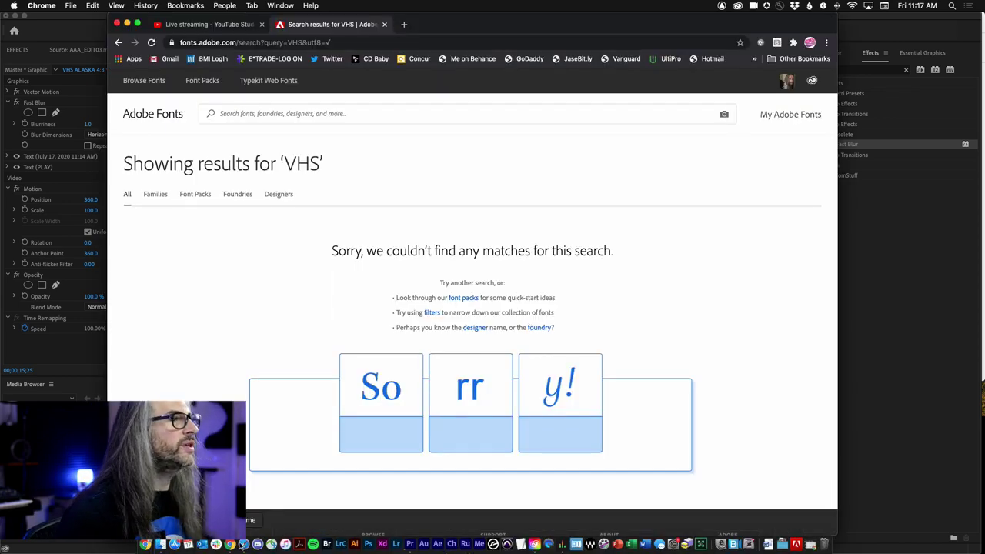
left_click(262, 115)
type("to")
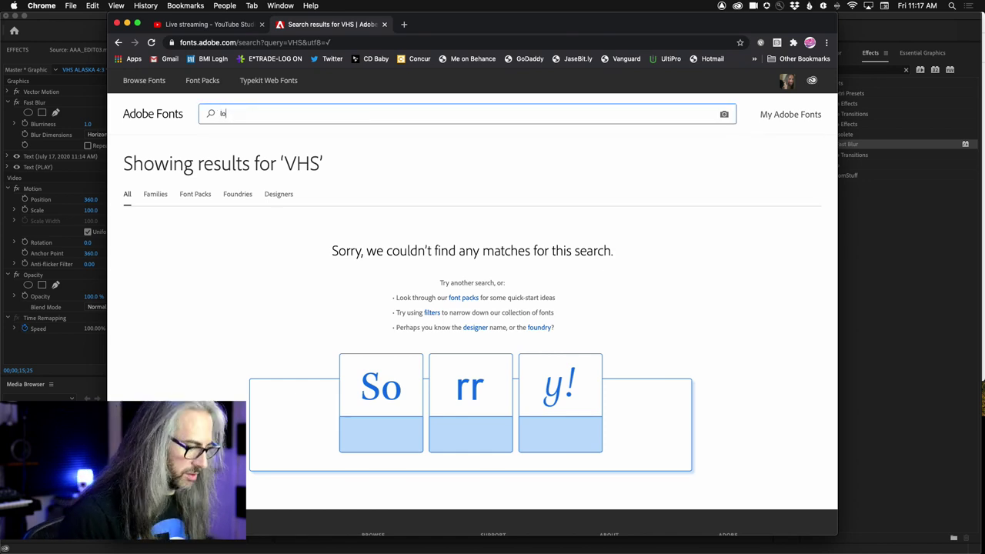
type(" res")
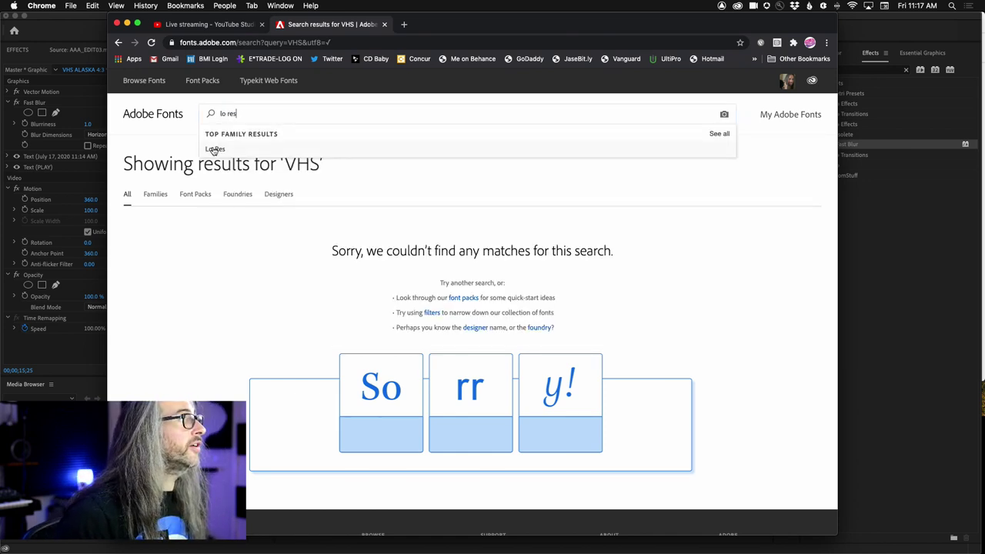
left_click(215, 150)
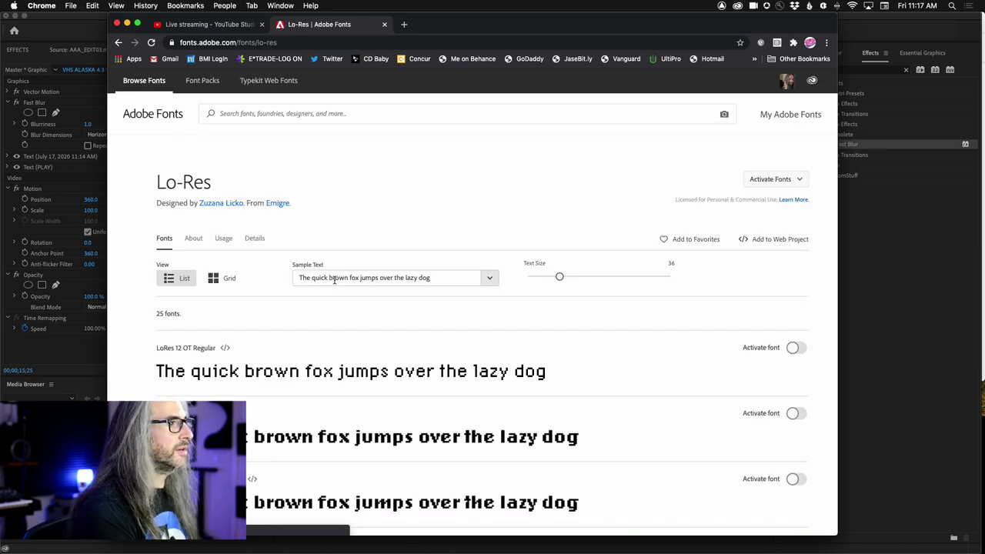
Step: Browse the Lo-Res family's font list on Adobe Fonts, comparing the pixelated styles
scroll(438, 336, "down", 3)
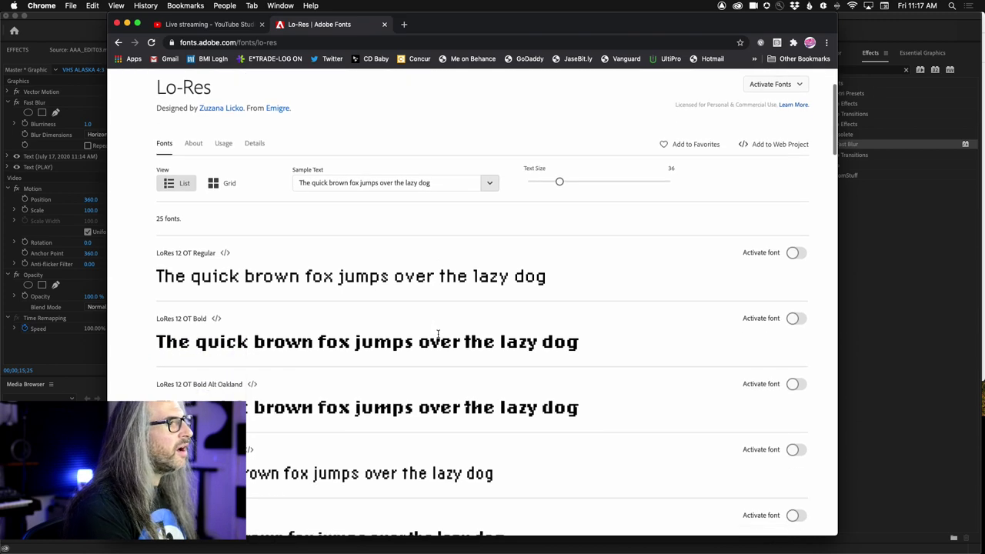
scroll(438, 337, "down", 5)
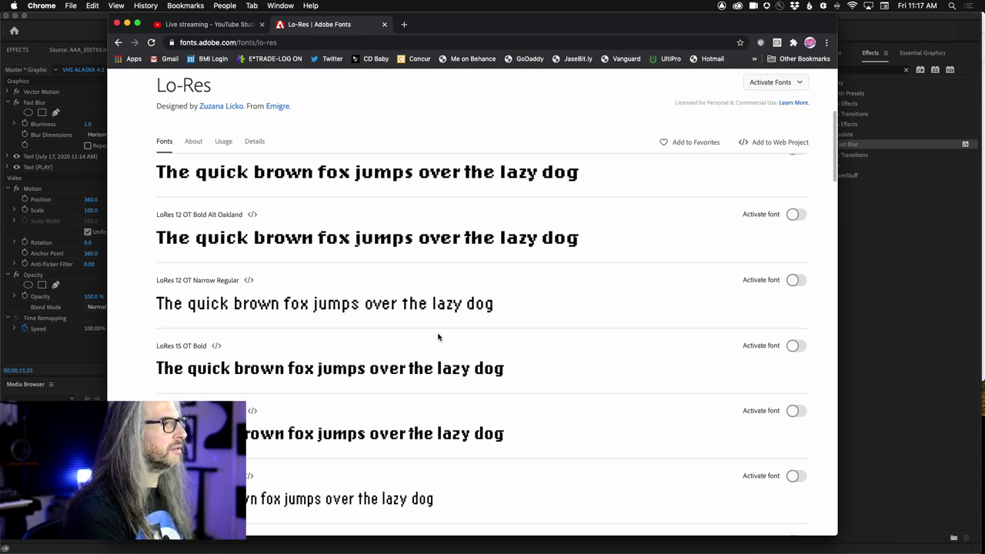
scroll(438, 336, "up", 8)
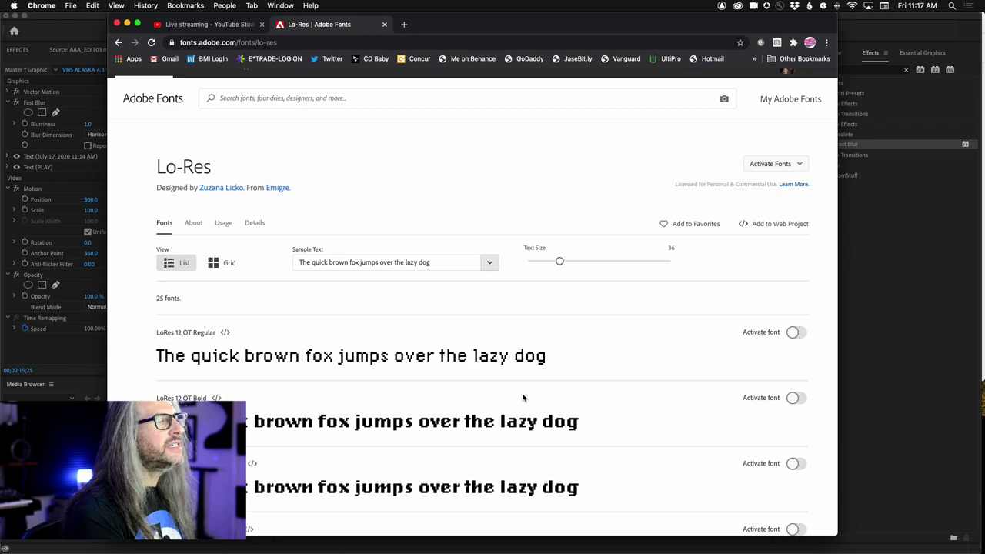
scroll(527, 398, "down", 5)
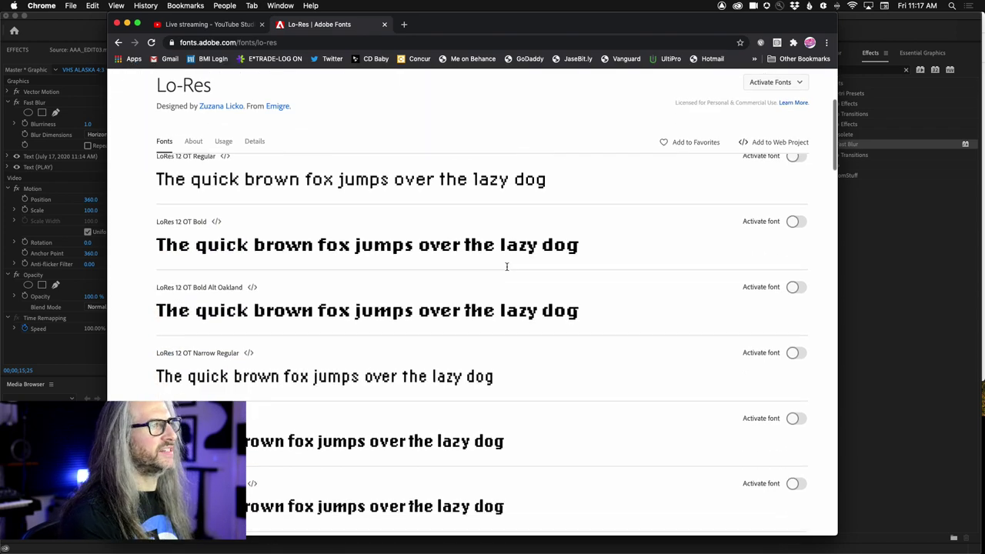
scroll(506, 267, "up", 5)
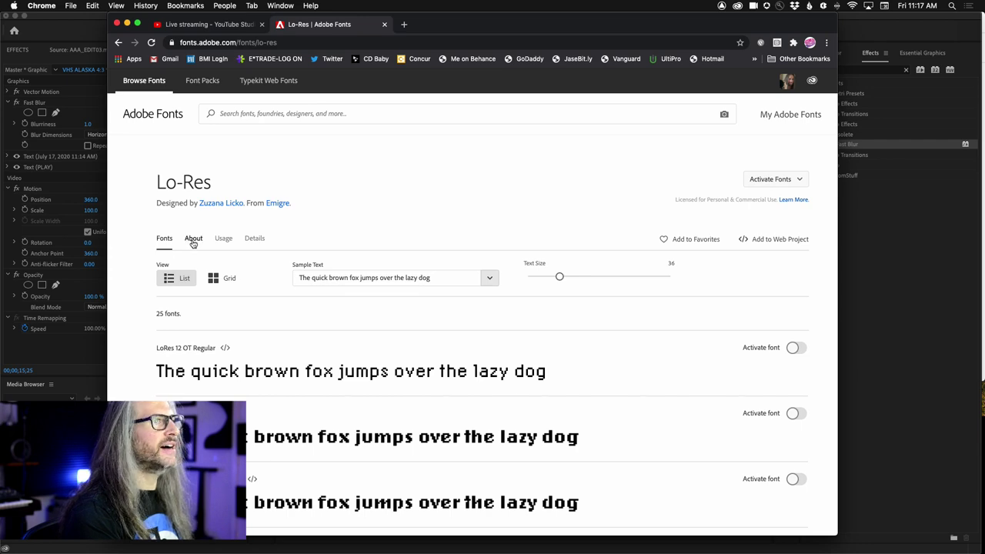
scroll(248, 323, "down", 5)
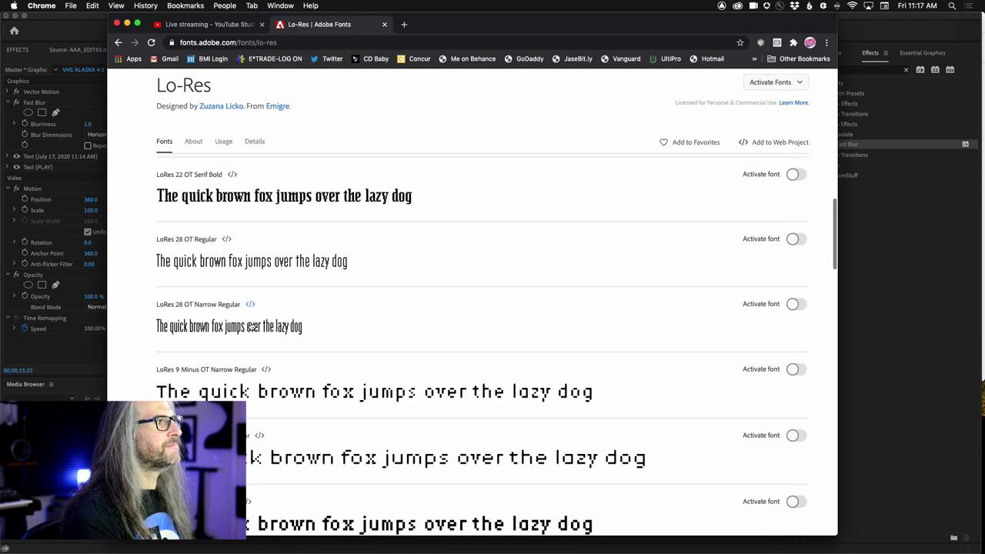
scroll(250, 326, "down", 3)
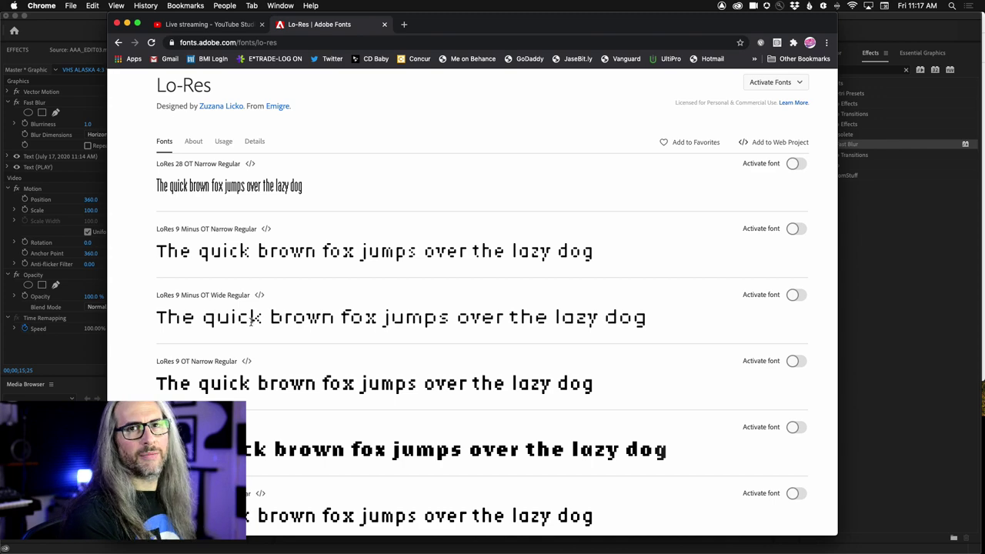
scroll(250, 322, "up", 8)
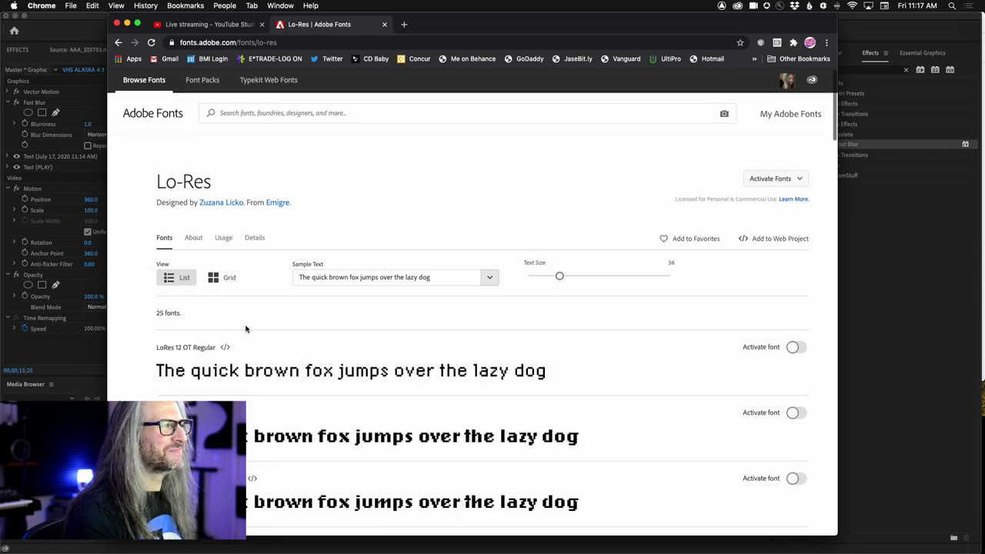
Step: Review the Details, Usage and About information for the Lo-Res font family
scroll(249, 277, "down", 1)
left_click(257, 213)
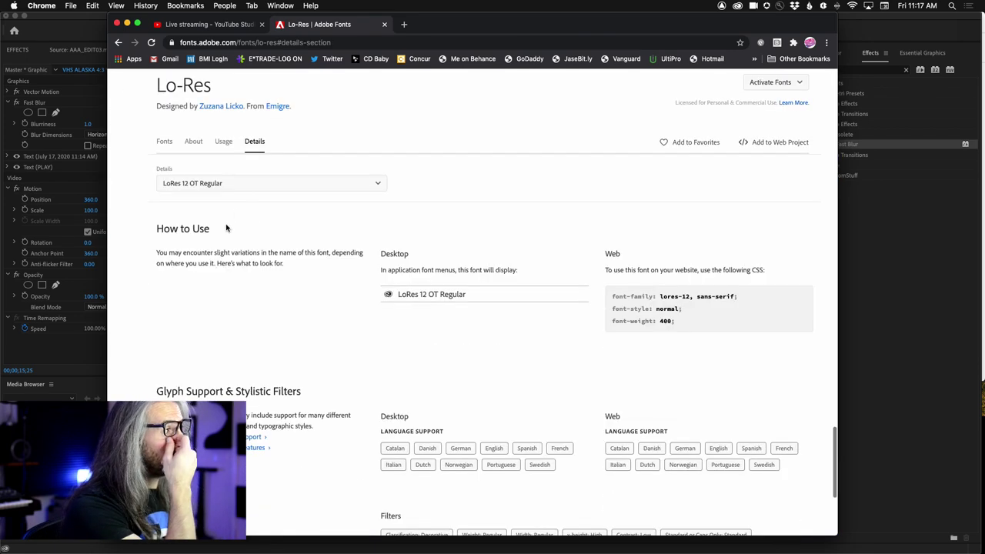
left_click(222, 143)
left_click(193, 142)
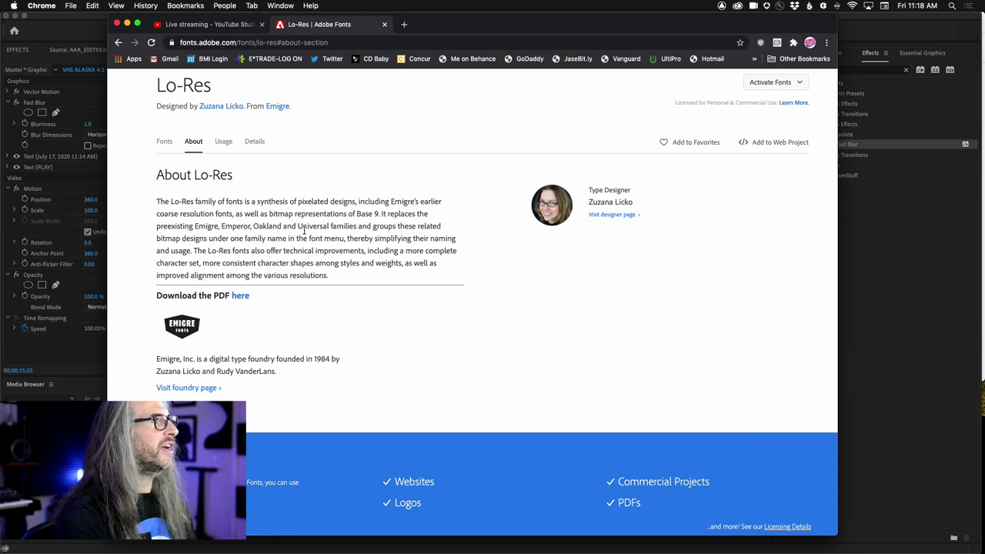
left_click(164, 141)
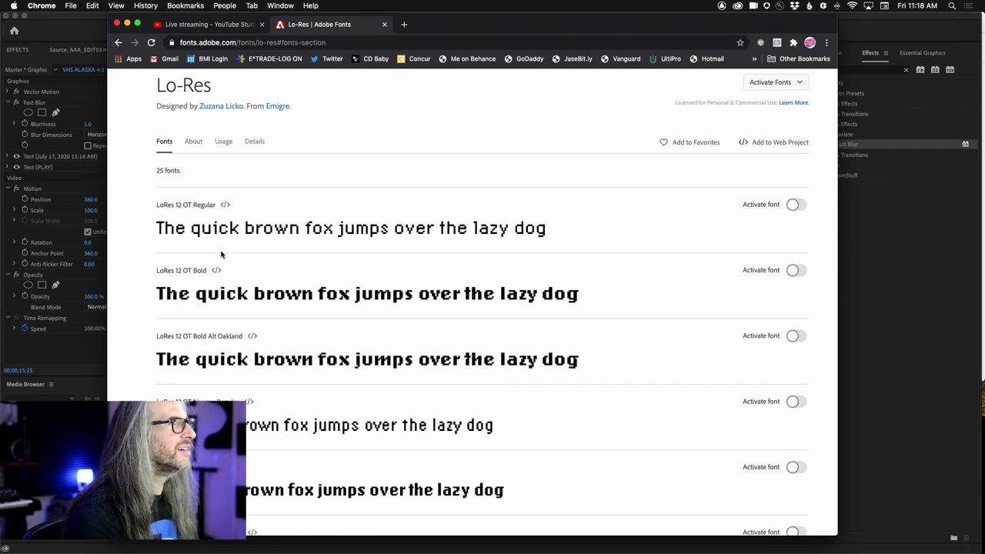
scroll(238, 292, "down", 15)
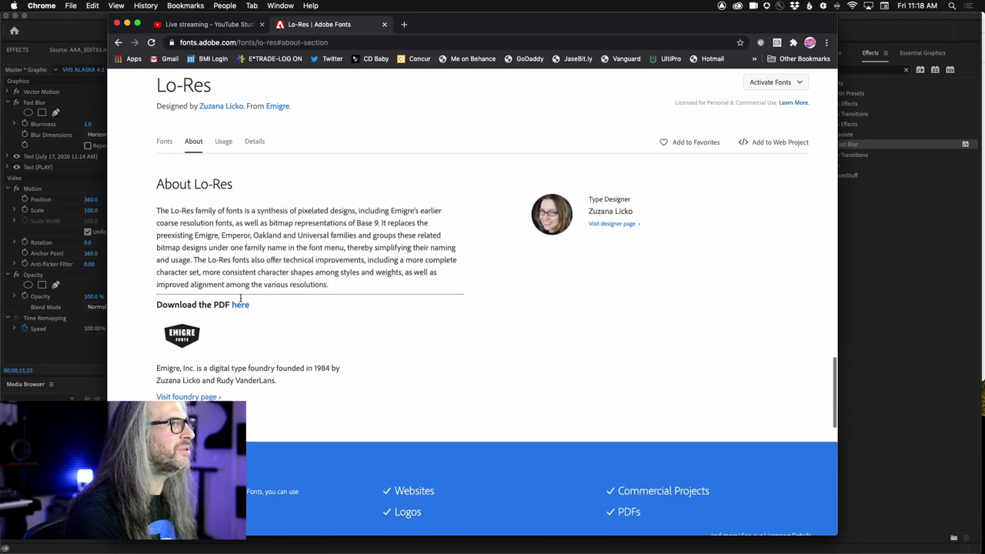
Step: Preview the Lo-Res fonts with the sample text "PLAY"
scroll(243, 300, "up", 8)
scroll(242, 300, "up", 10)
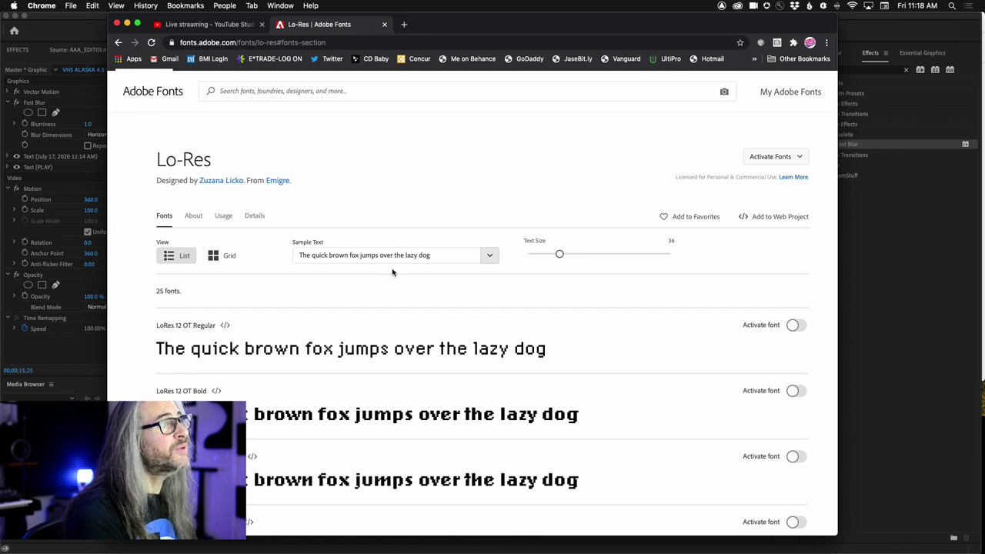
triple_click(445, 257)
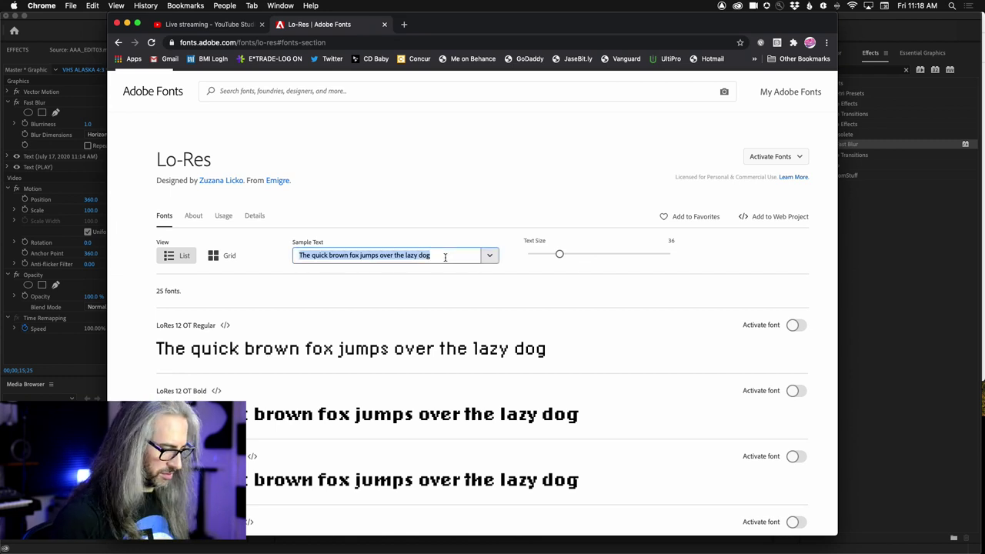
type("PLAY")
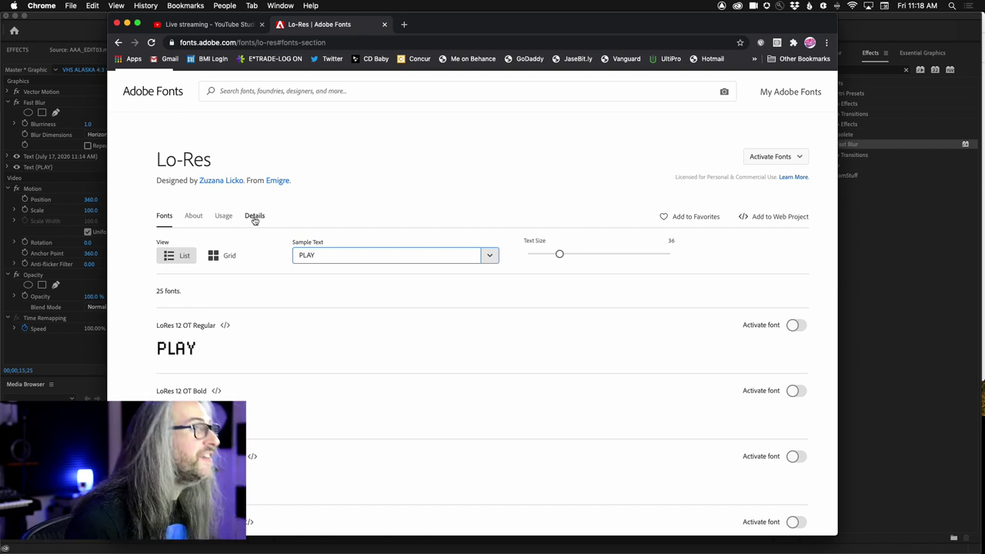
Step: Search Adobe Fonts for "hydro", open the Hydrophilia family page, and look over its fonts
left_click(264, 92)
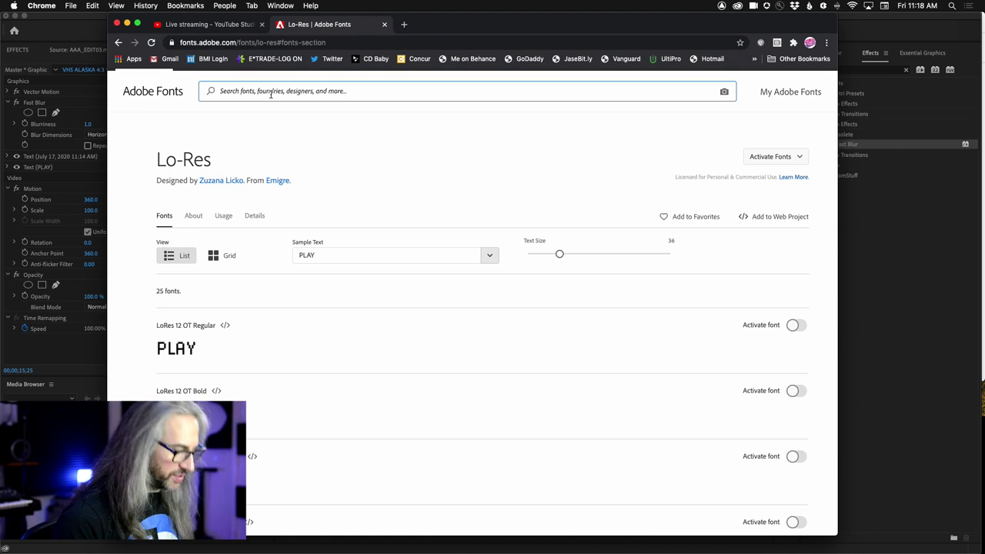
type("hydro")
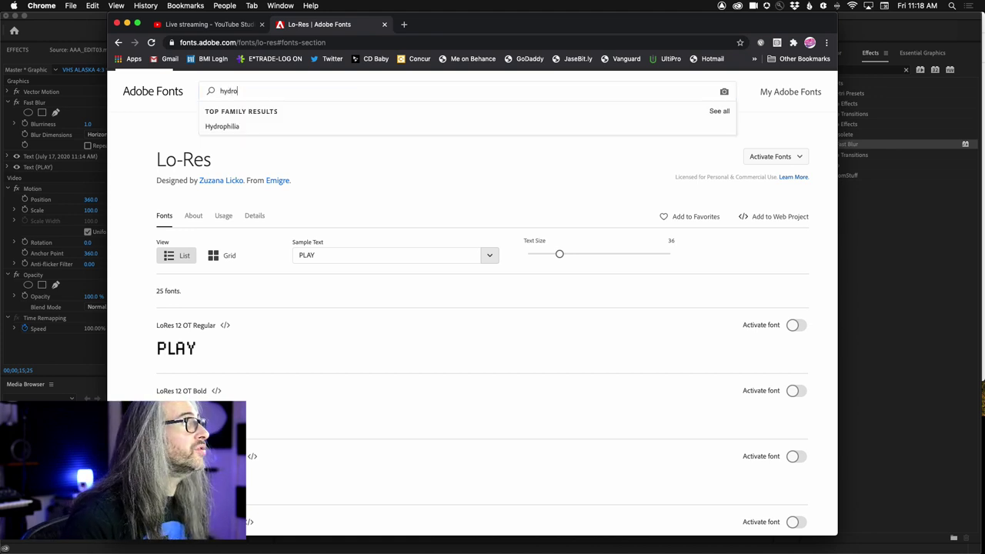
left_click(234, 128)
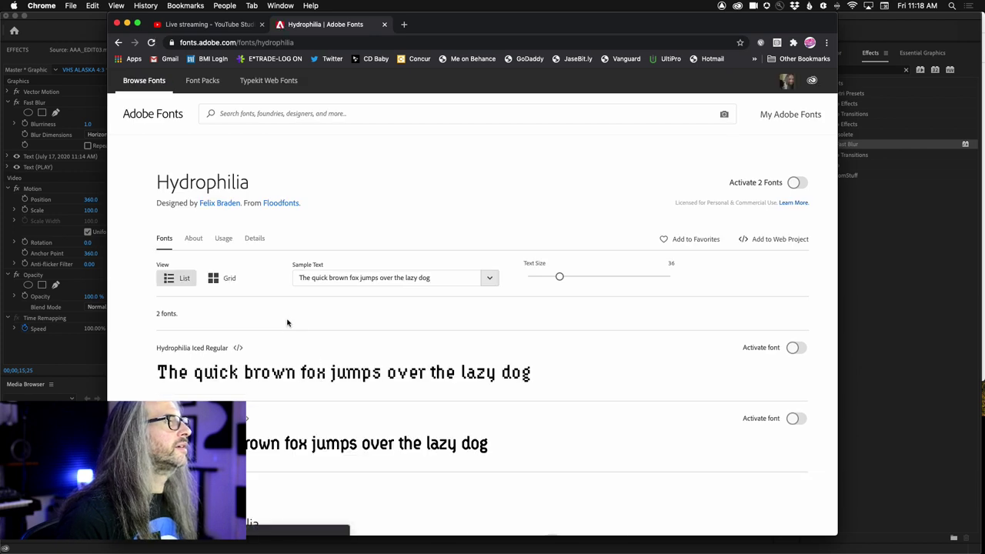
scroll(312, 396, "down", 3)
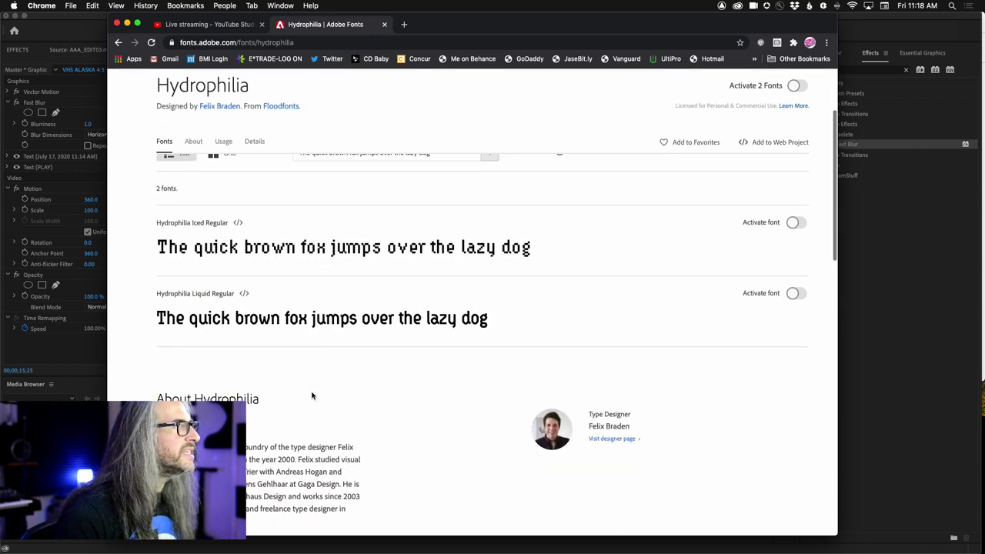
scroll(312, 395, "up", 3)
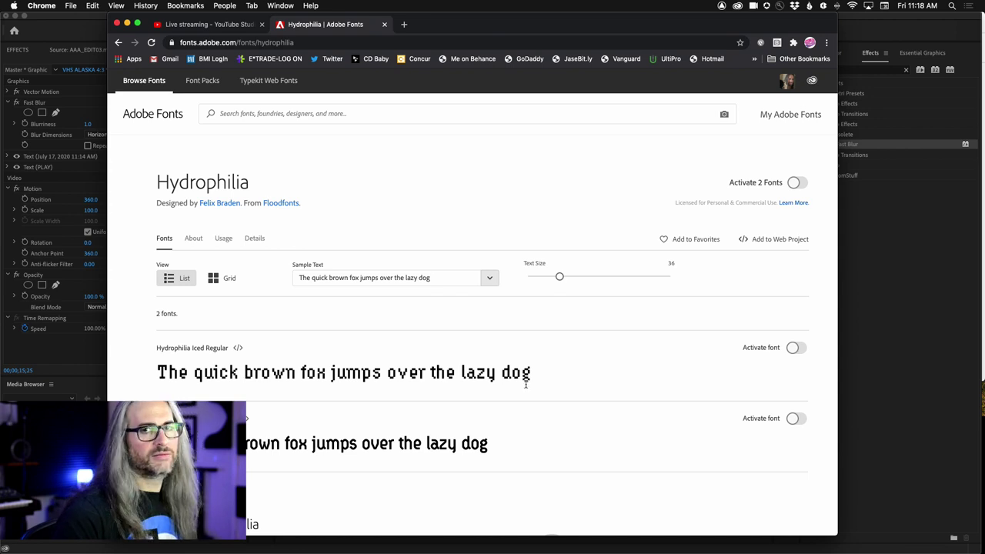
Step: Return to the Lo-Res family page and activate the LoRes 12 OT Regular font
left_click(118, 42)
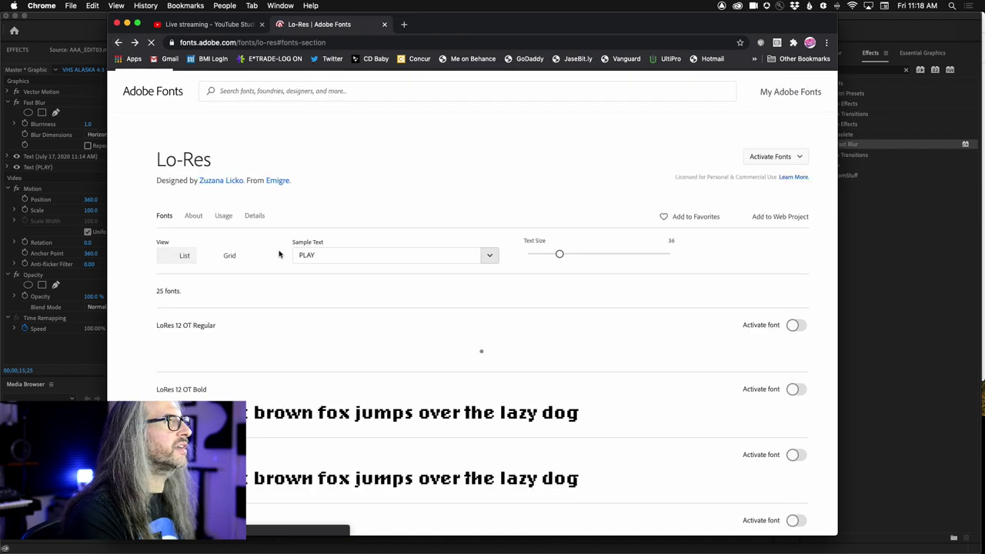
scroll(462, 281, "down", 2)
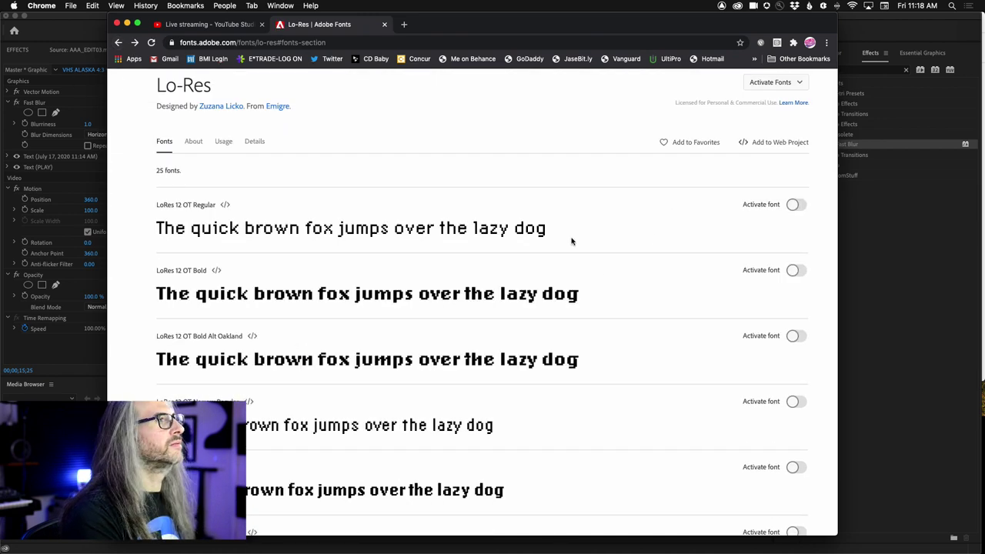
left_click(794, 205)
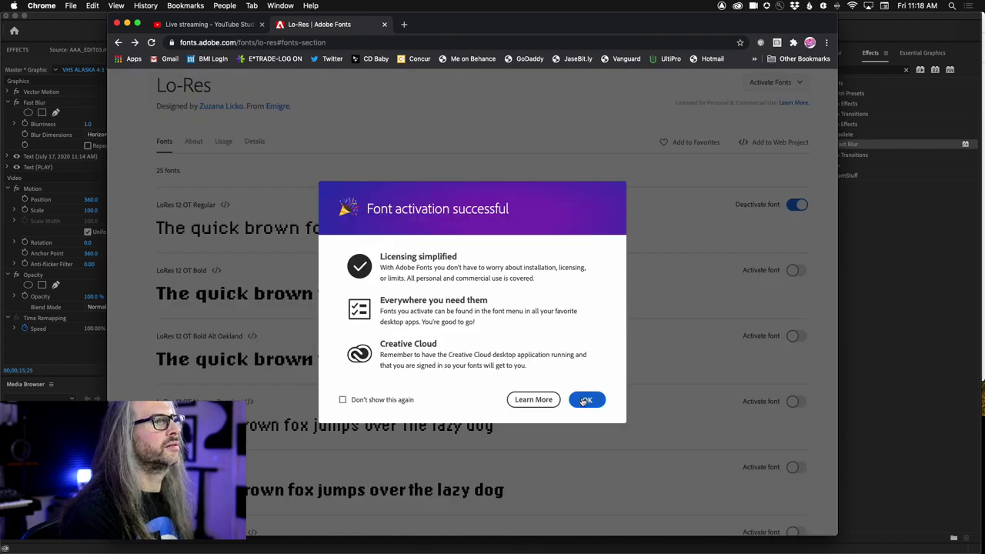
left_click(586, 400)
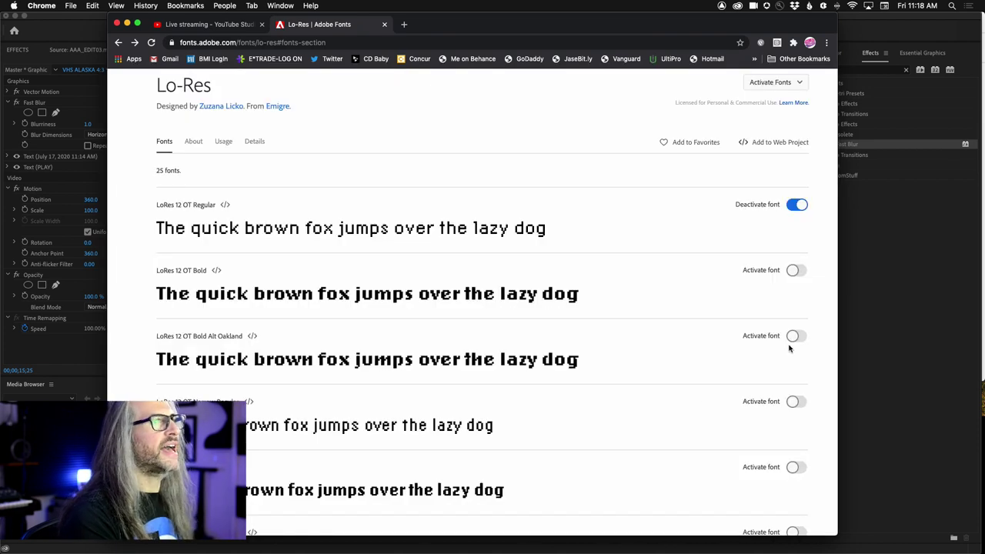
Step: Switch back to Premiere Pro, dismiss the render error, and preview the VHS ALASKA 4:3 sequence from its start
left_click(886, 348)
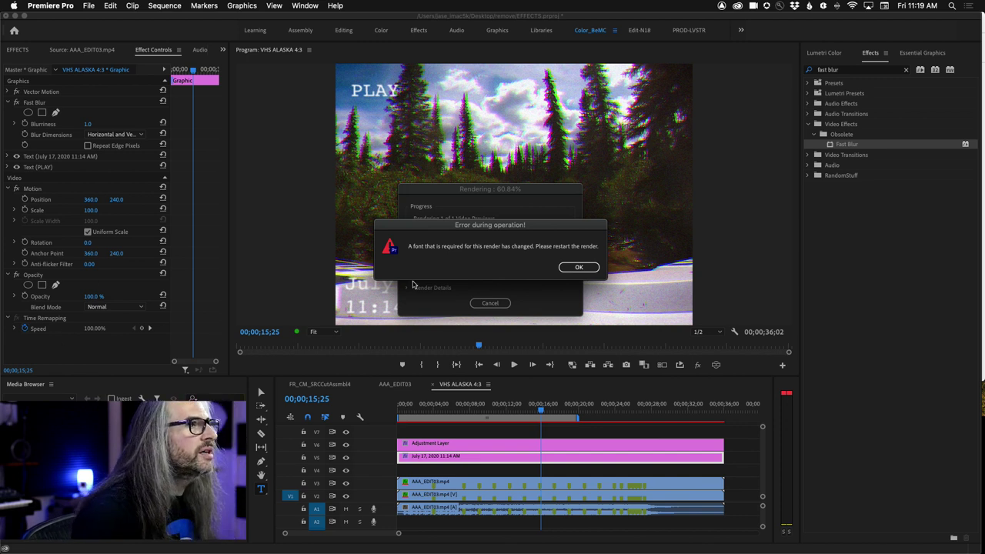
left_click(577, 267)
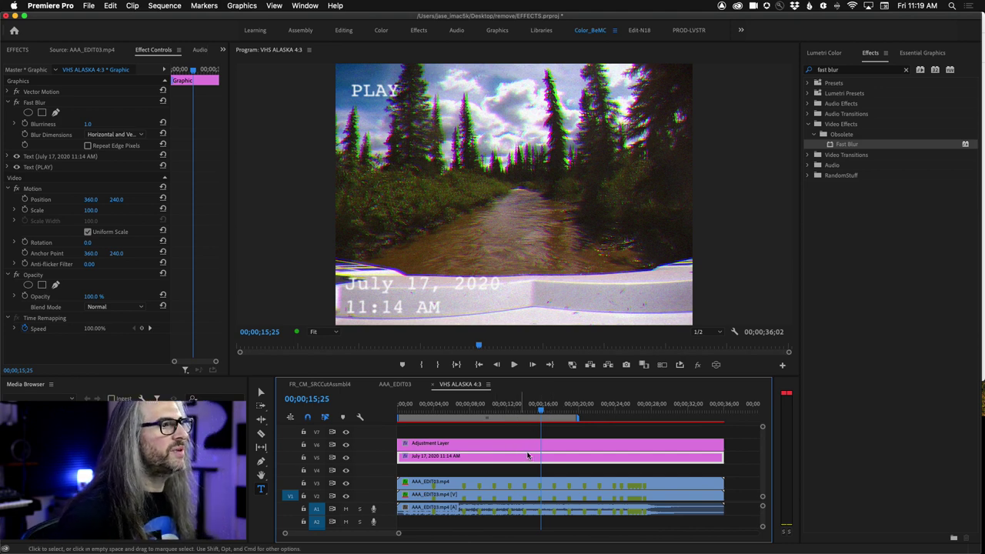
left_click_drag(542, 408, 399, 408)
left_click(701, 332)
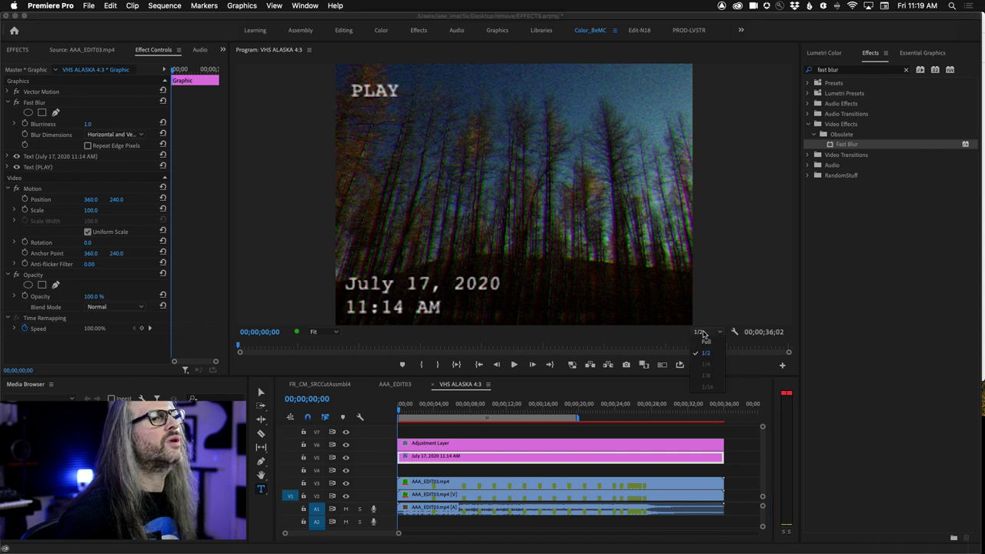
left_click(654, 339)
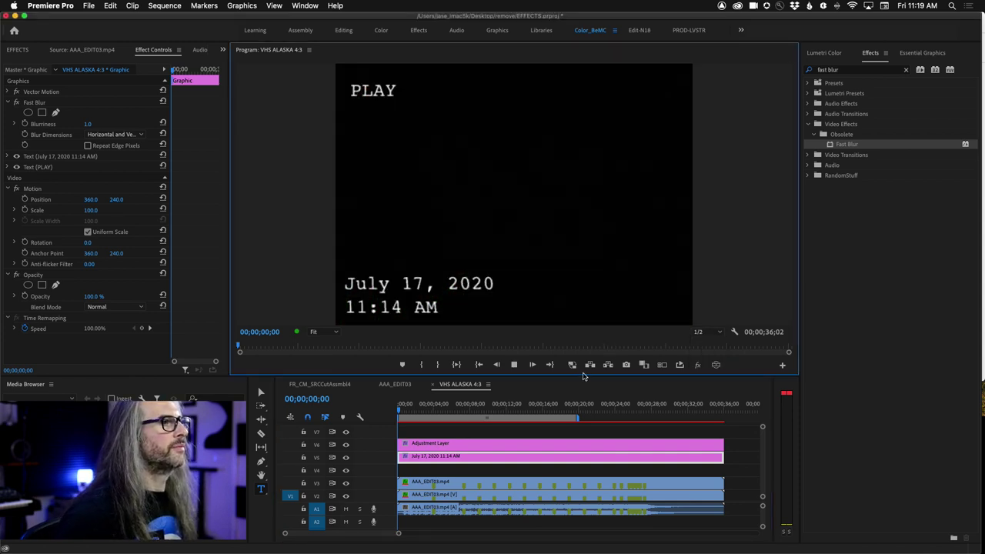
key("space")
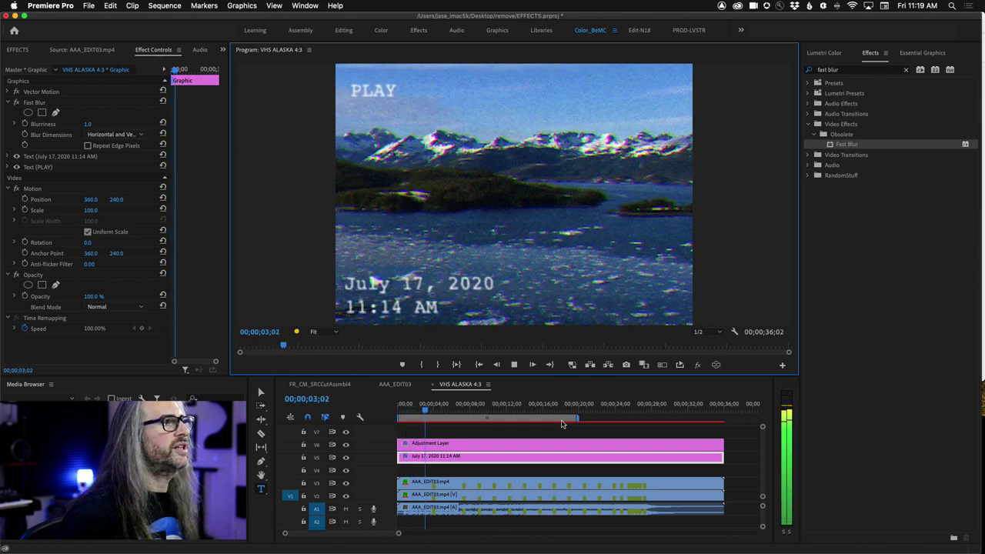
key("space")
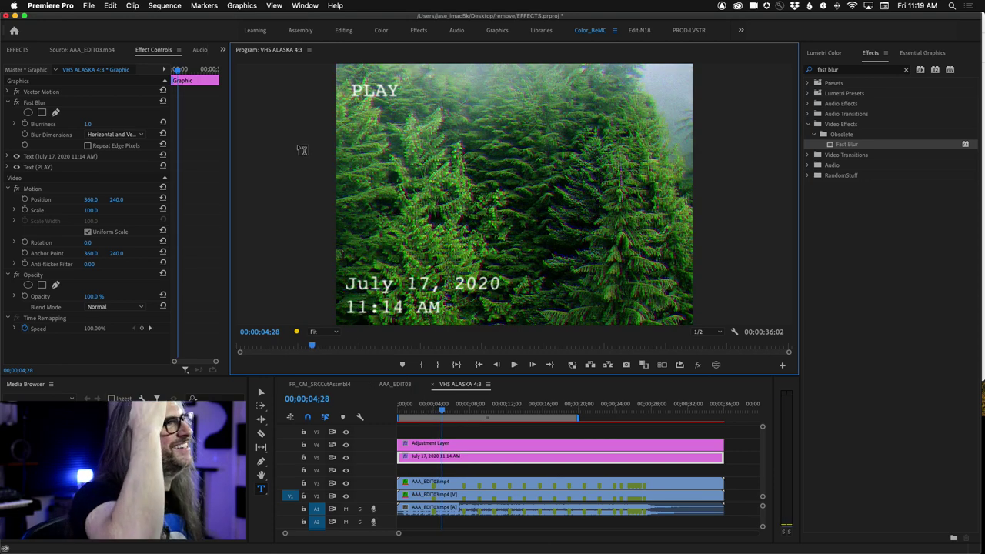
Step: Shorten the sequence's work area to end at about 11 seconds and render the entire work area
left_click_drag(578, 417, 486, 393)
left_click(164, 5)
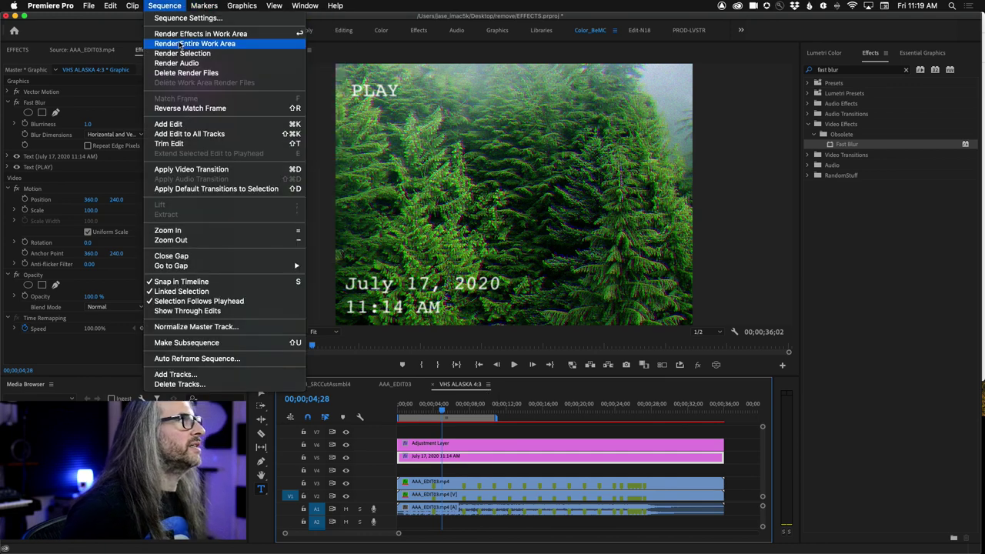
left_click(180, 44)
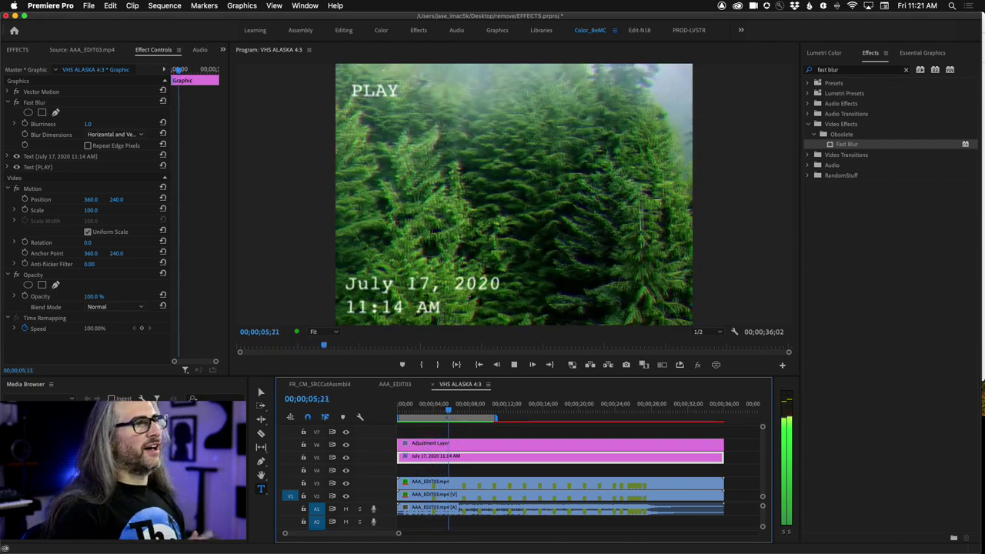
Step: Set the Program Monitor's playback resolution to Full and play the rendered section with the monitor maximized
key("space")
left_click(709, 332)
left_click(707, 337)
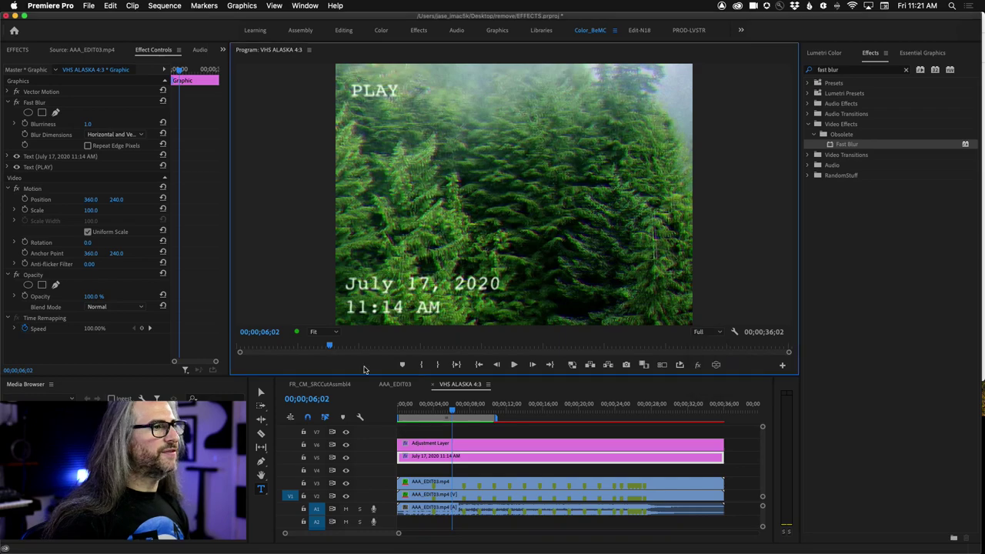
key("space")
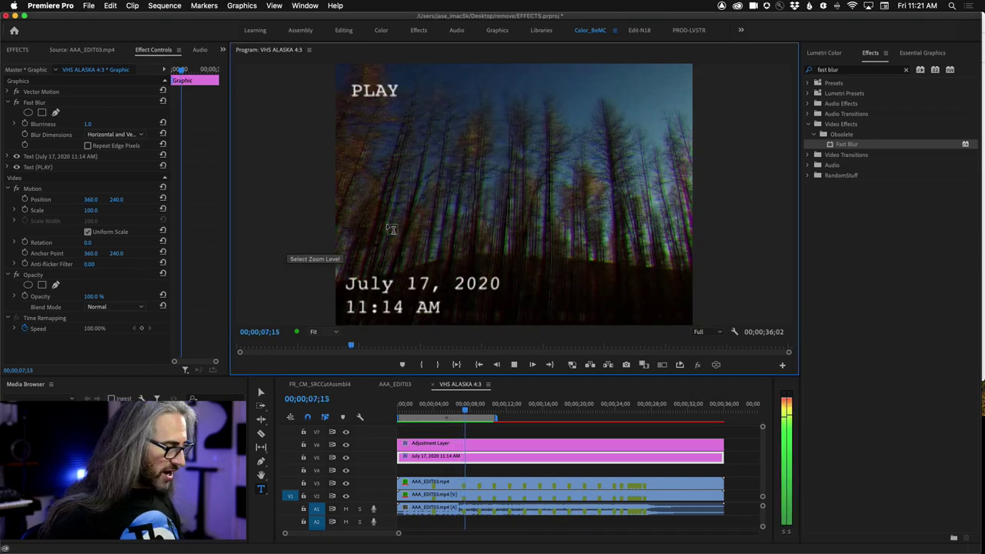
key("grave")
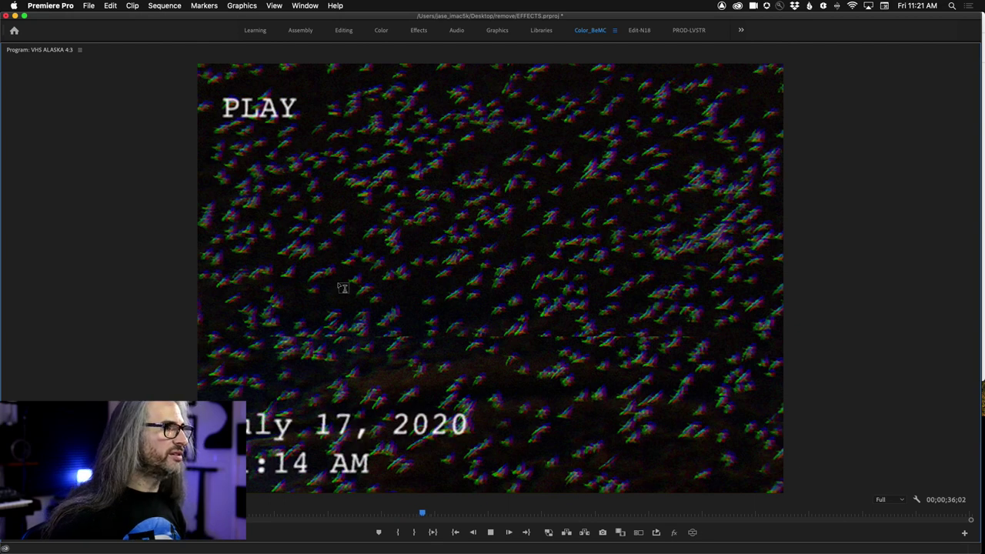
Step: Restore the Program Monitor to normal size and replay the rendered opening of the VHS ALASKA 4:3 sequence from its start
key("grave")
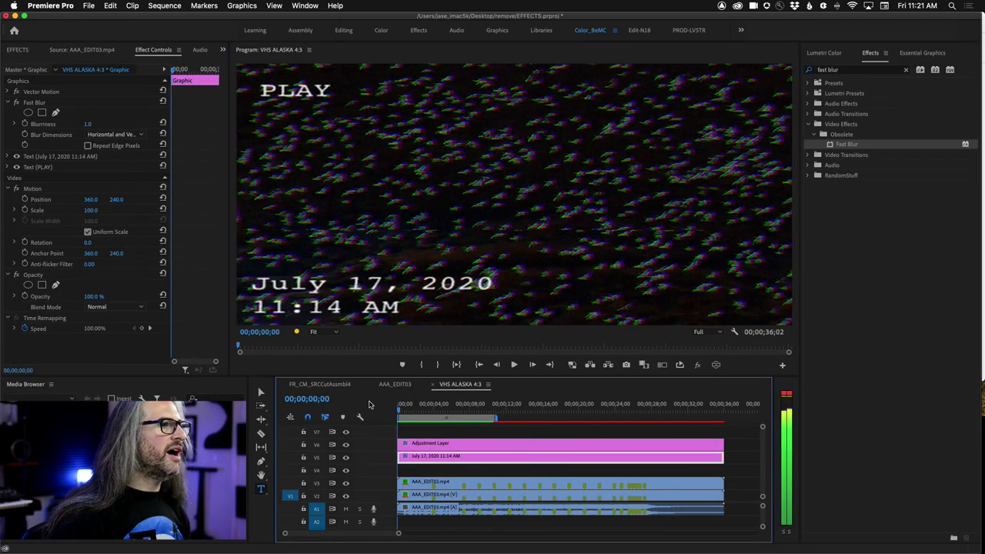
key("space")
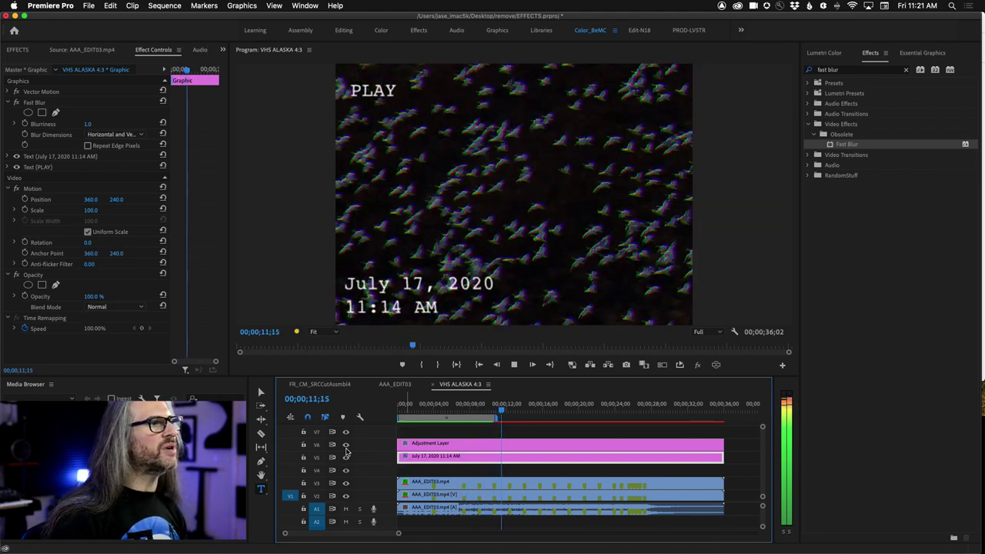
key("space")
key("Home")
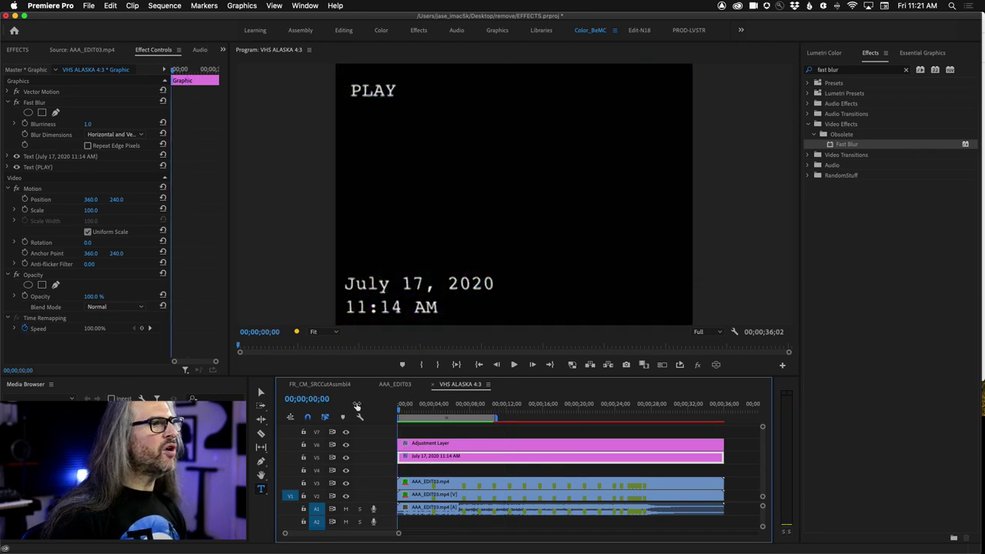
key("space")
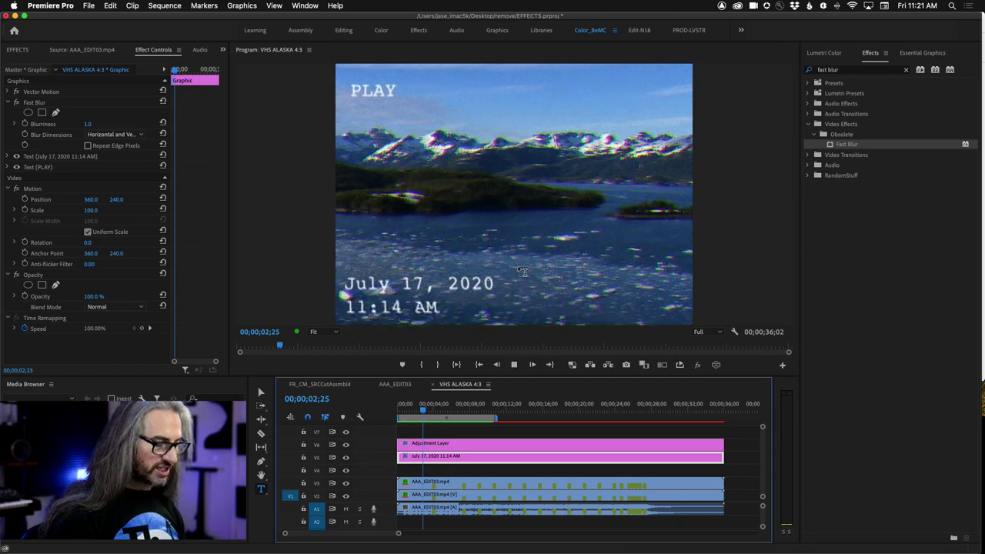
key("Home")
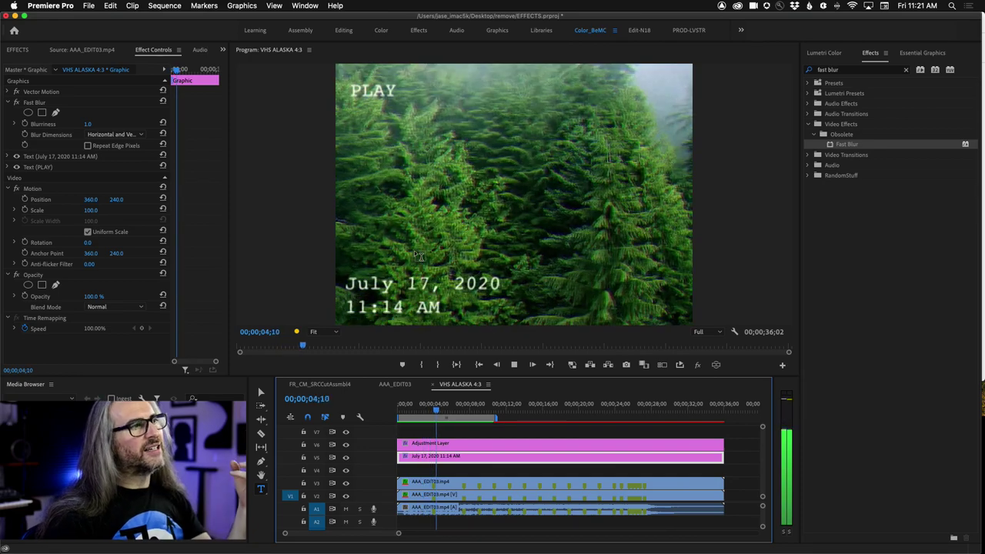
key("Home")
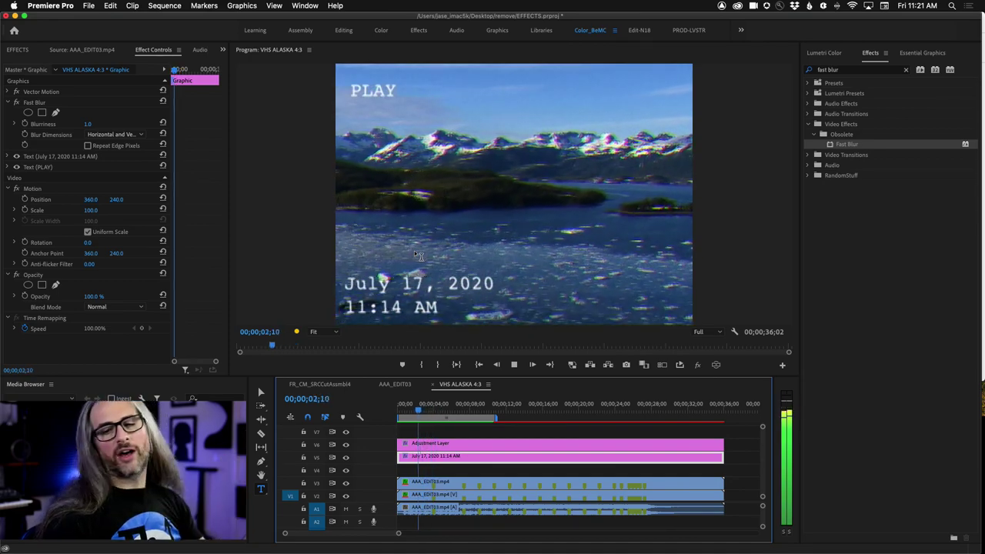
key("space")
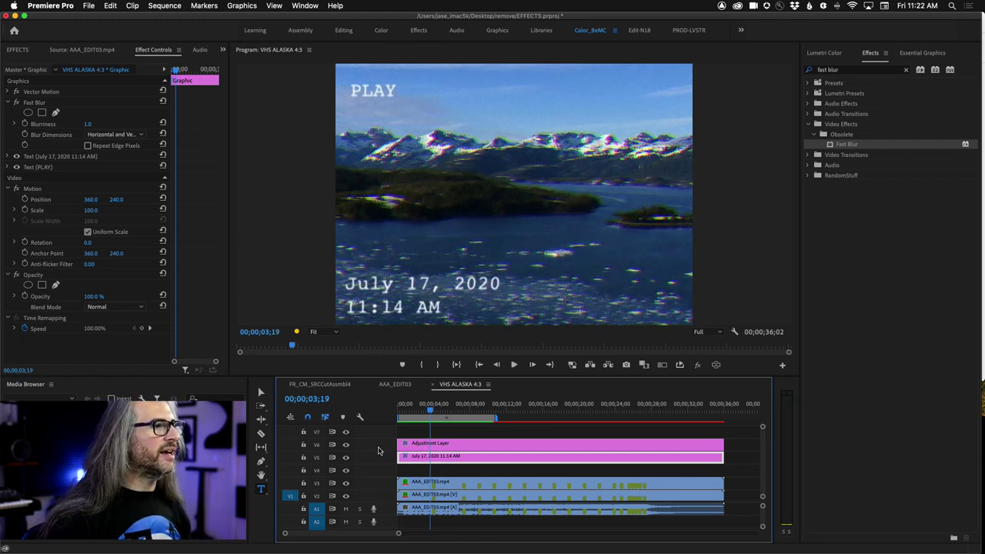
Step: Load AAA_EDIT03.mp4 in a widened Source Monitor and cue it to 00:00:03:20 to compare it with the VHS version
left_click(18, 49)
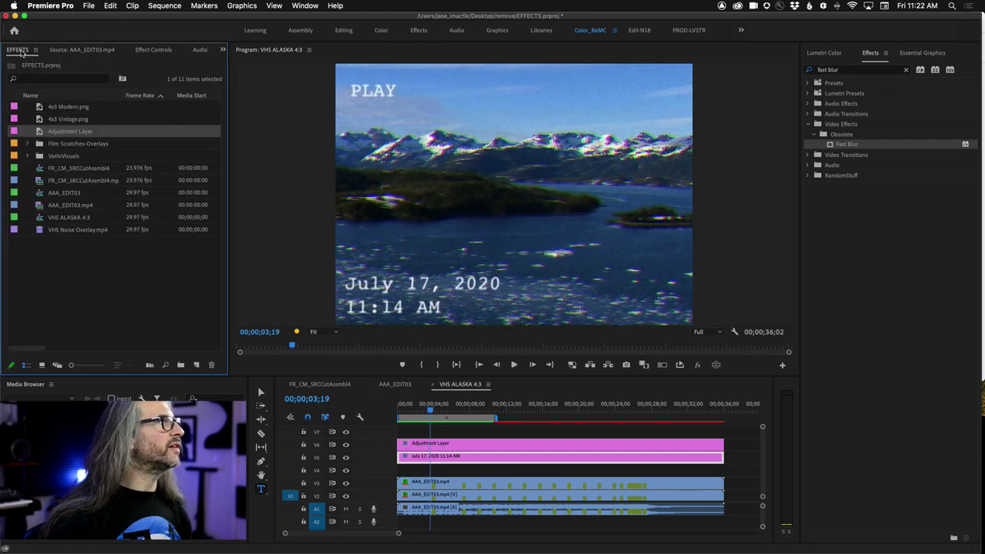
double_click(40, 207)
left_click_drag(228, 235, 393, 235)
left_click_drag(10, 347, 47, 348)
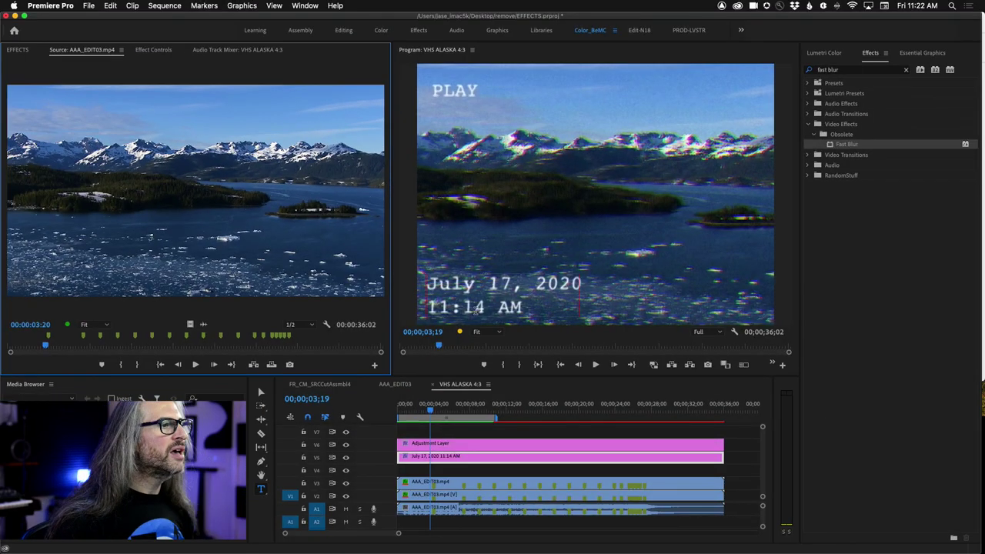
Step: Create a new sequence from the AAA_EDIT03.mp4 clip and move the playhead to 00:00:10:05
left_click(16, 49)
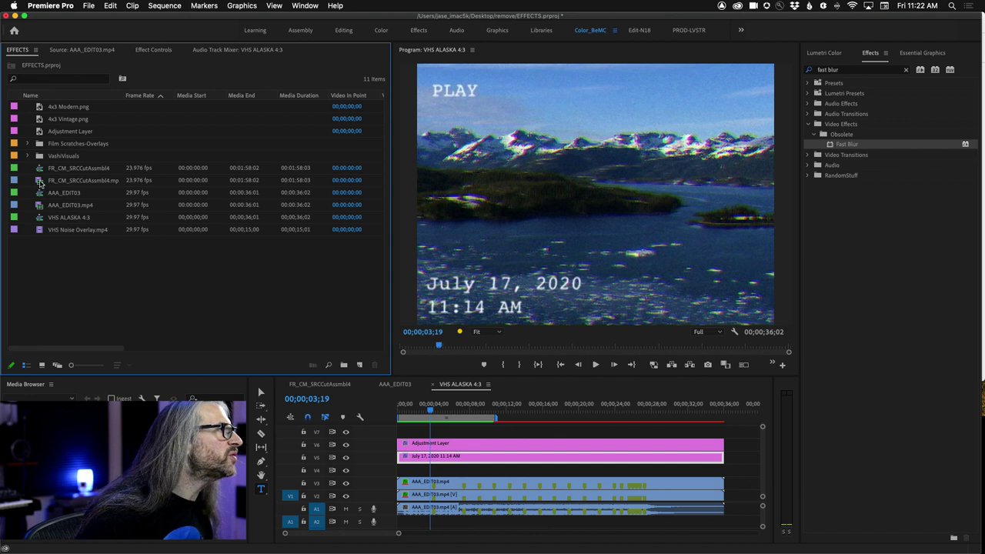
right_click(40, 205)
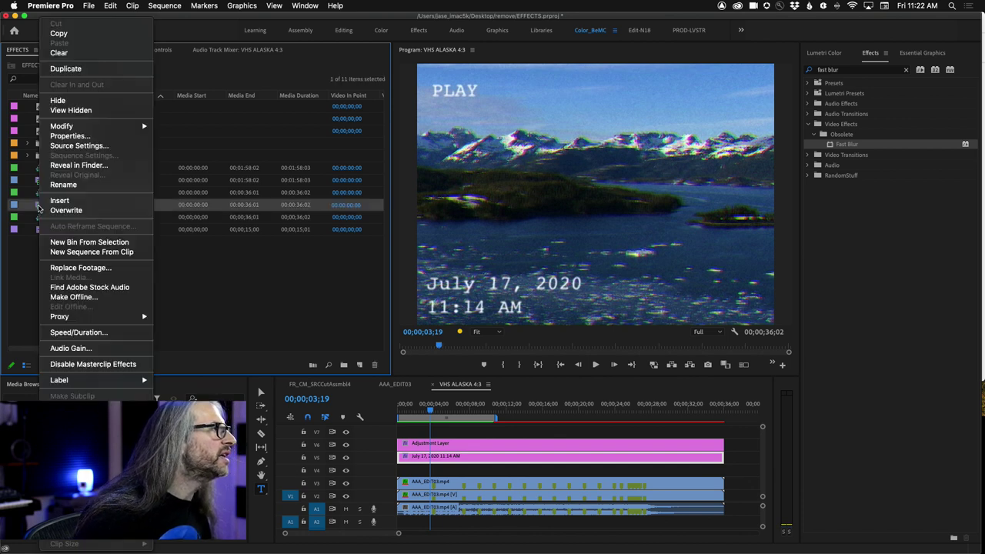
left_click(113, 253)
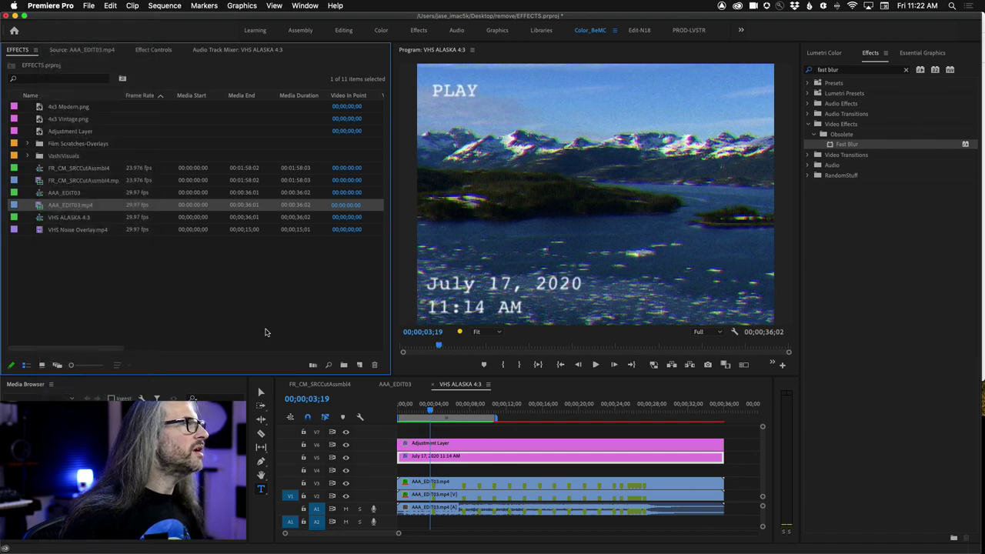
left_click_drag(420, 412, 445, 410)
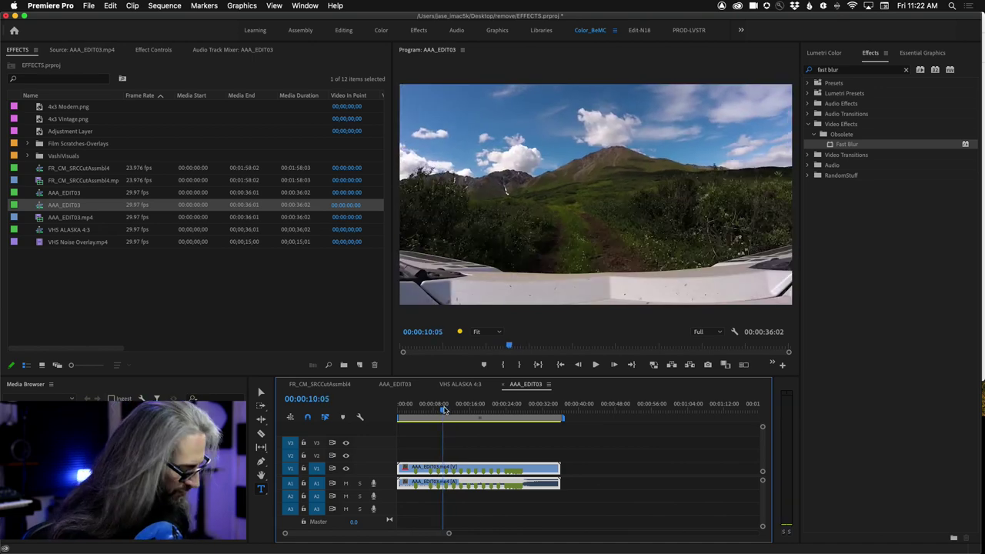
Step: Switch to Safari and examine the VashiVisuals page of free 3K, 4K, 5K and 6K aspect ratio templates
left_click(246, 545)
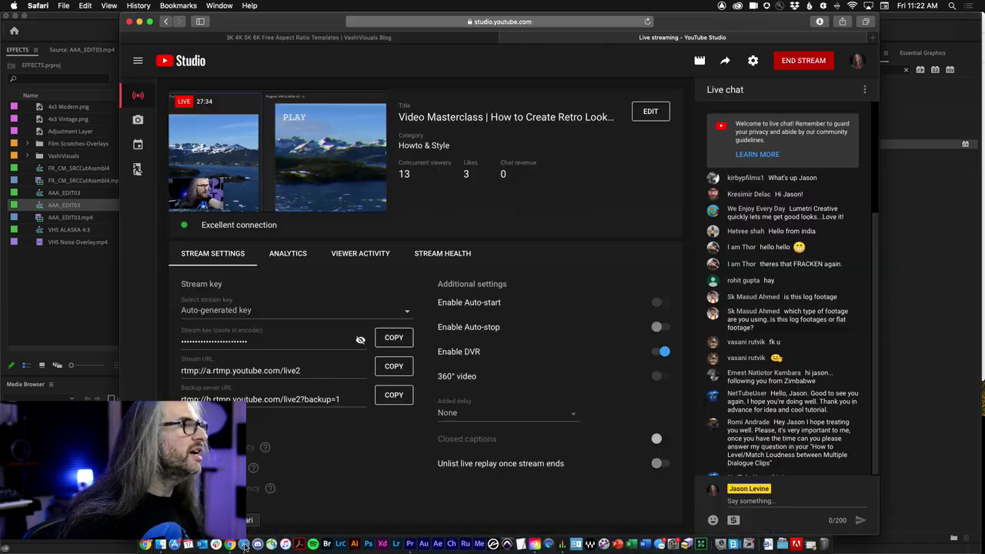
left_click(308, 37)
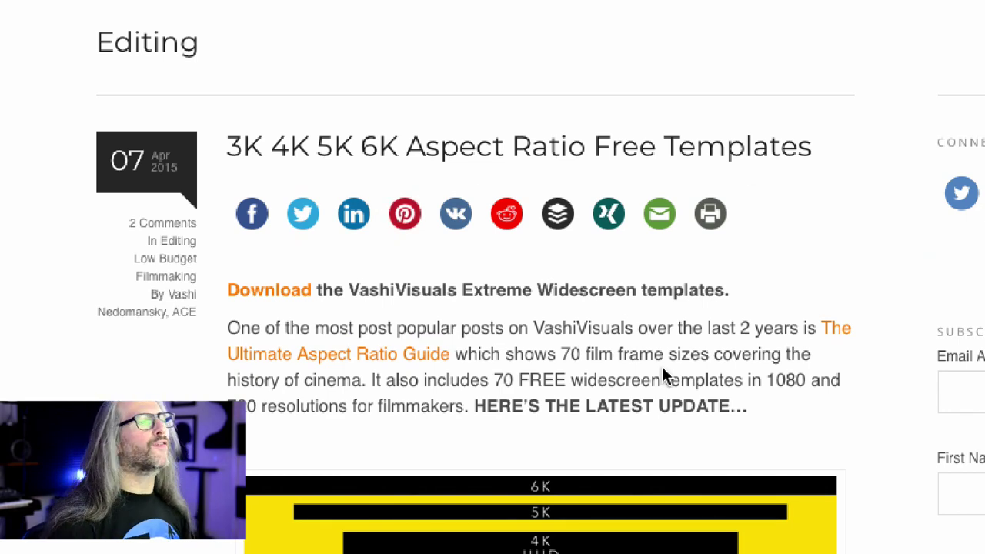
scroll(662, 369, "down", 4)
scroll(633, 551, "down", 4)
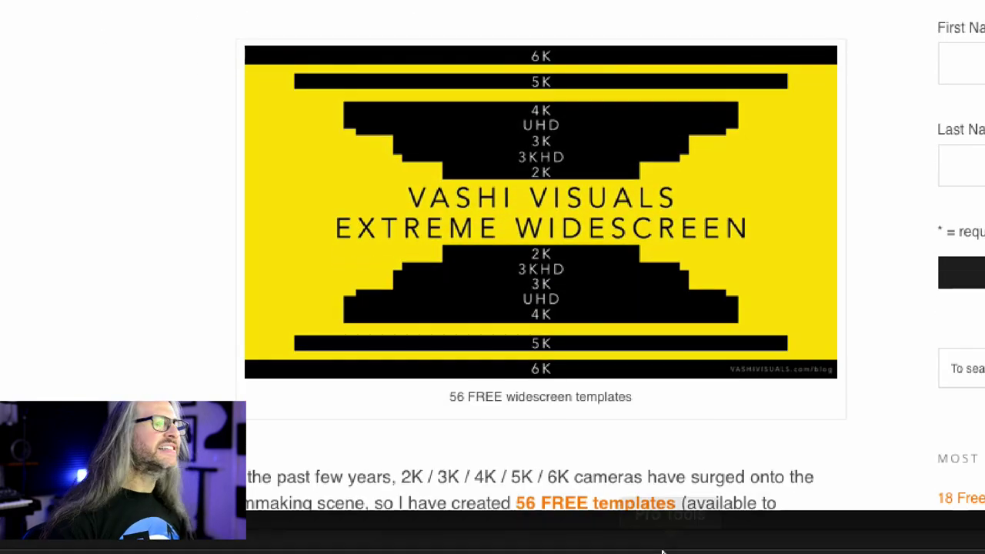
scroll(596, 372, "down", 12)
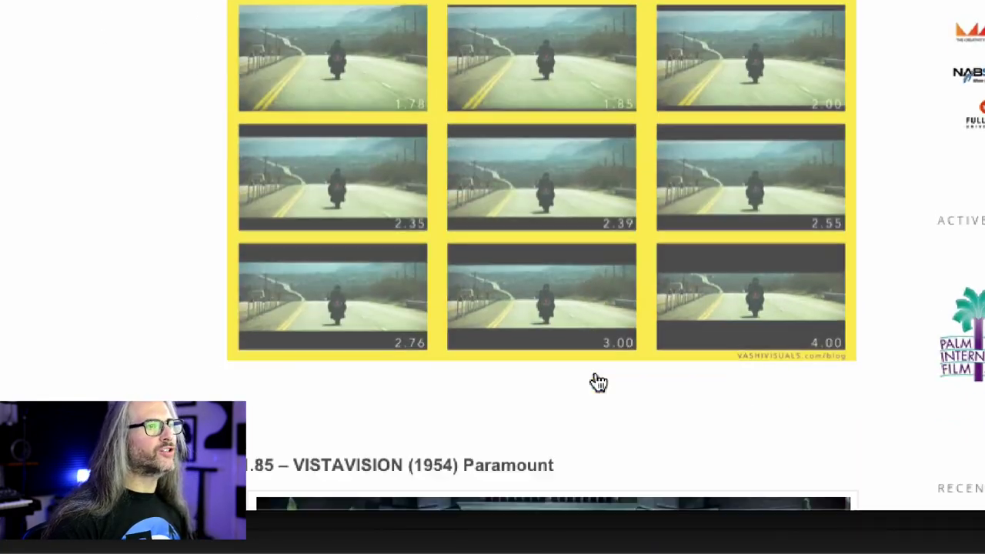
scroll(593, 380, "up", 3)
scroll(594, 380, "down", 2)
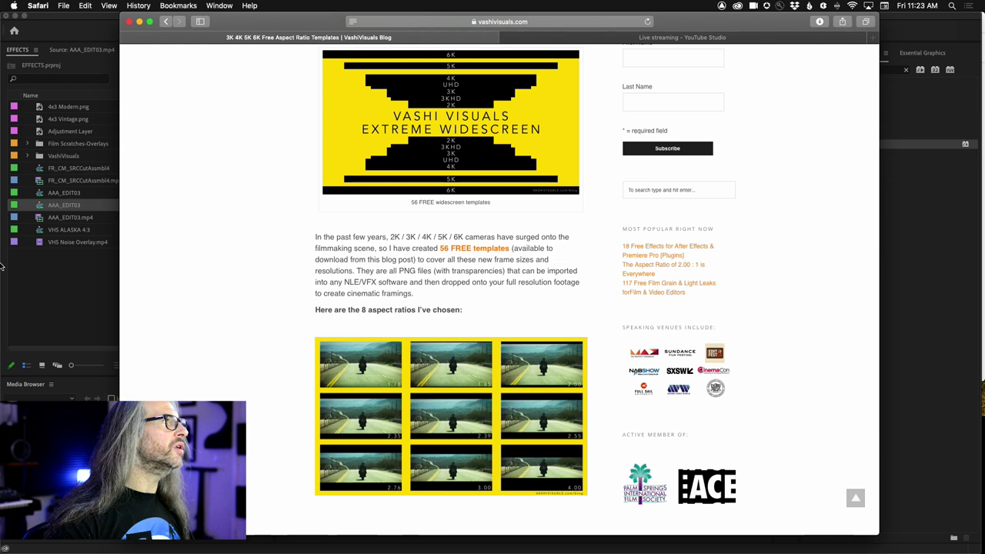
Step: Switch back to Premiere Pro and place 2K_235.png from the VashiVisuals bin on V2 across the whole AAA_EDIT03.mp4 clip
left_click(37, 270)
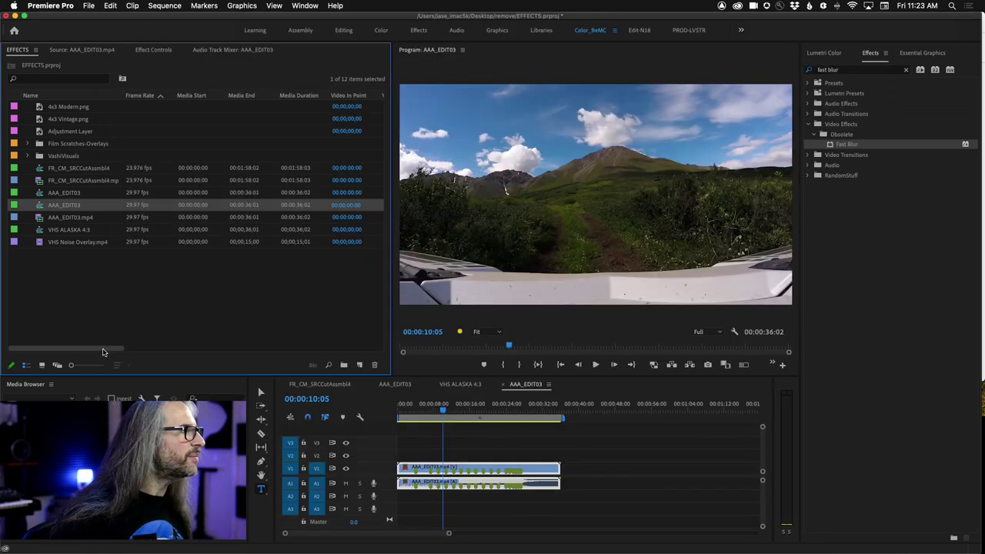
mouse_move(101, 348)
left_mouse_down()
mouse_move(238, 351)
mouse_move(105, 350)
left_mouse_up()
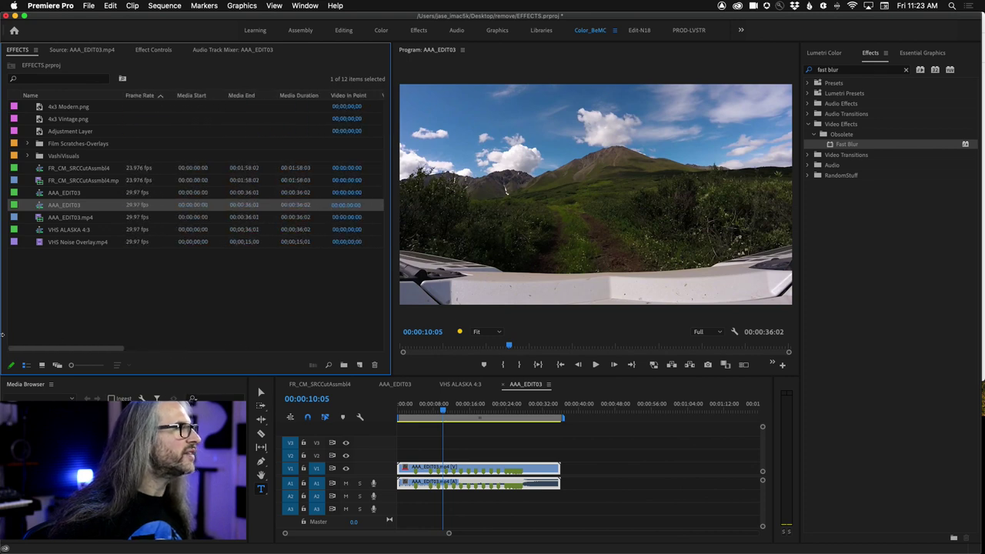
left_click(27, 156)
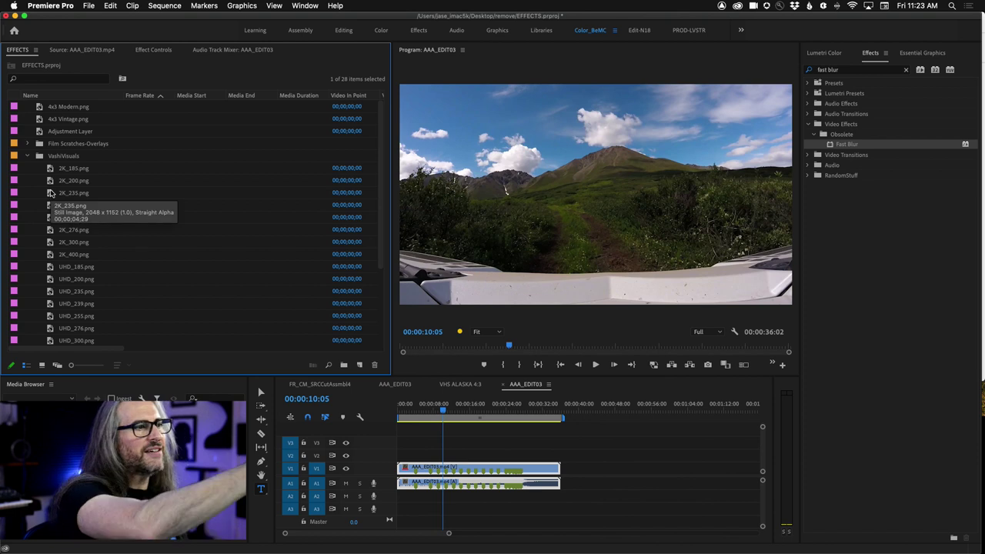
left_click_drag(50, 193, 560, 456)
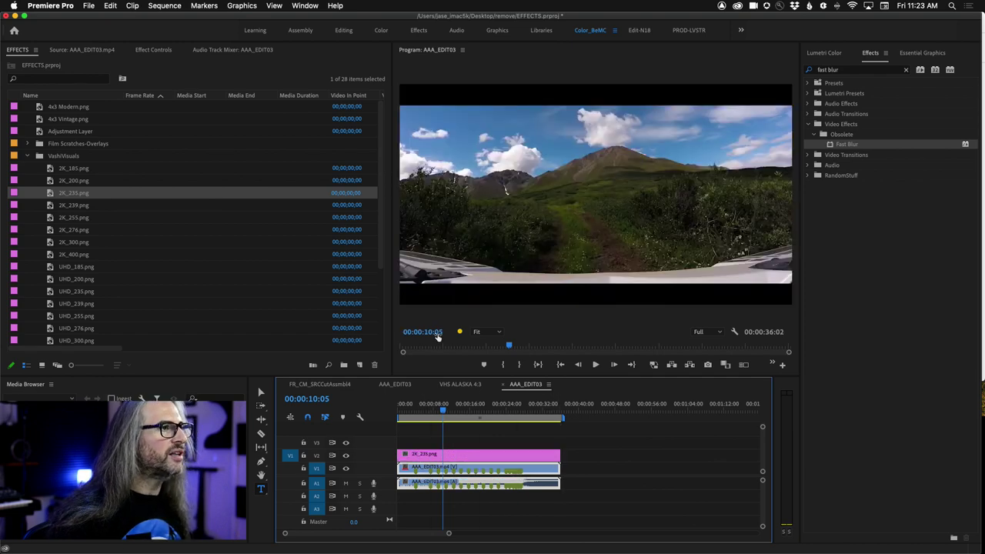
Step: Mute audio track A1 and play the letterboxed sequence from its start with the Program Monitor maximized, stopping at 00:00:22:26
key("Home")
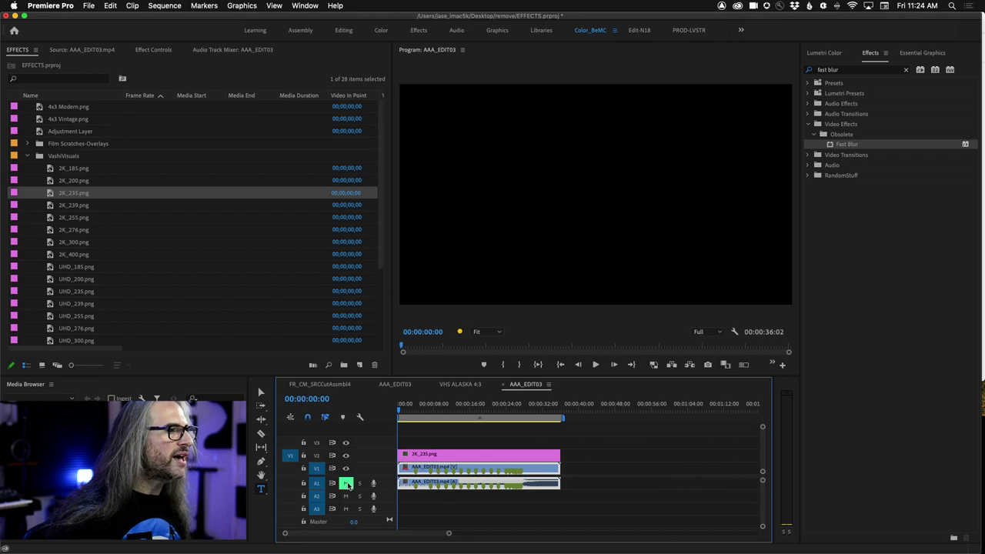
key("grave")
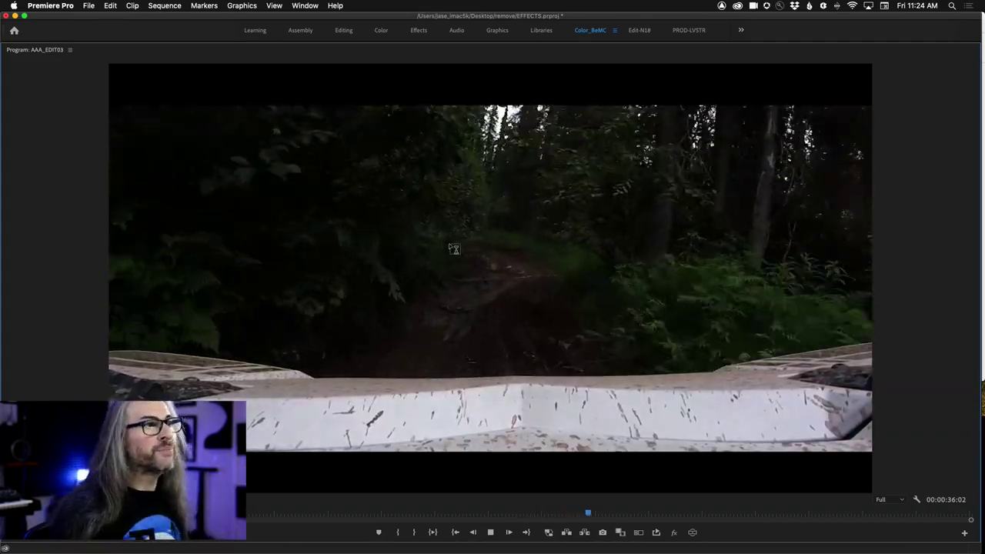
key("grave")
key("space")
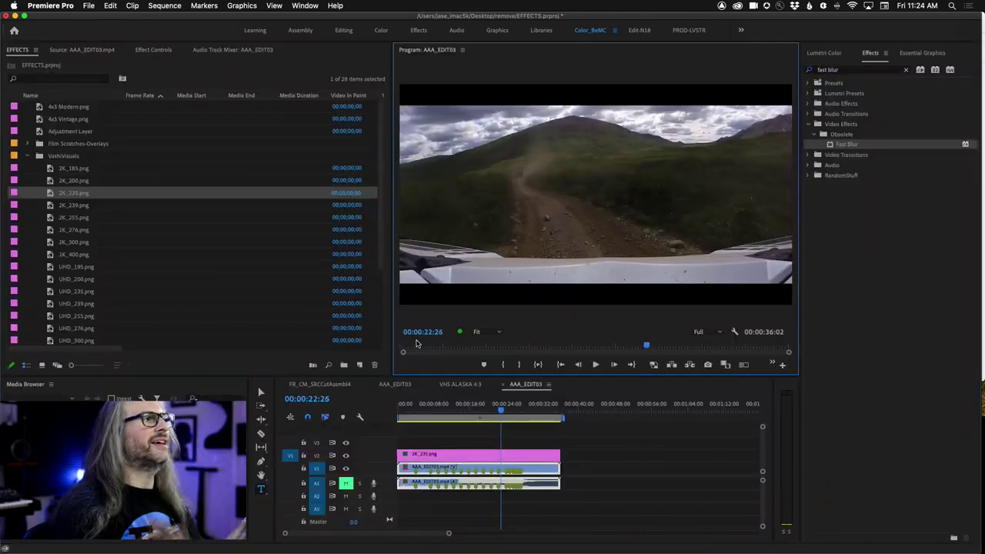
Step: Add FR_CM_SRCCutAssmbl4.mp4 to V2 after the first clip, leaving a short gap, and scale it to the frame size
left_click(29, 156)
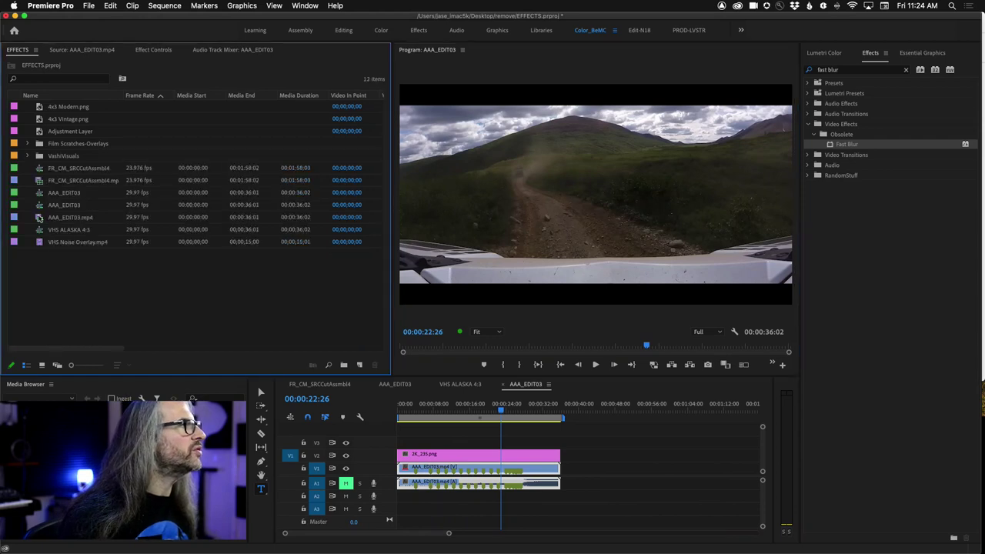
left_click_drag(36, 182, 565, 460)
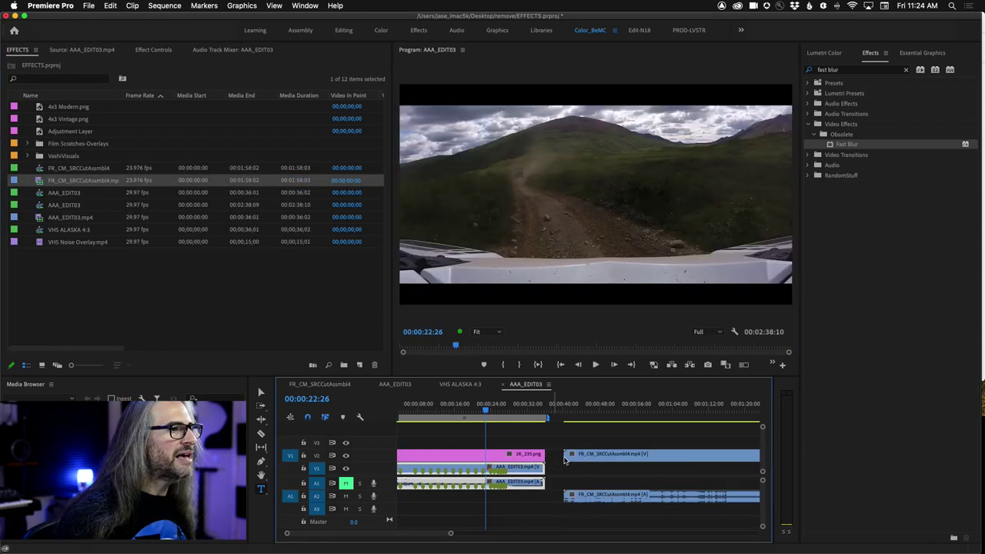
left_click(542, 408)
right_click(551, 455)
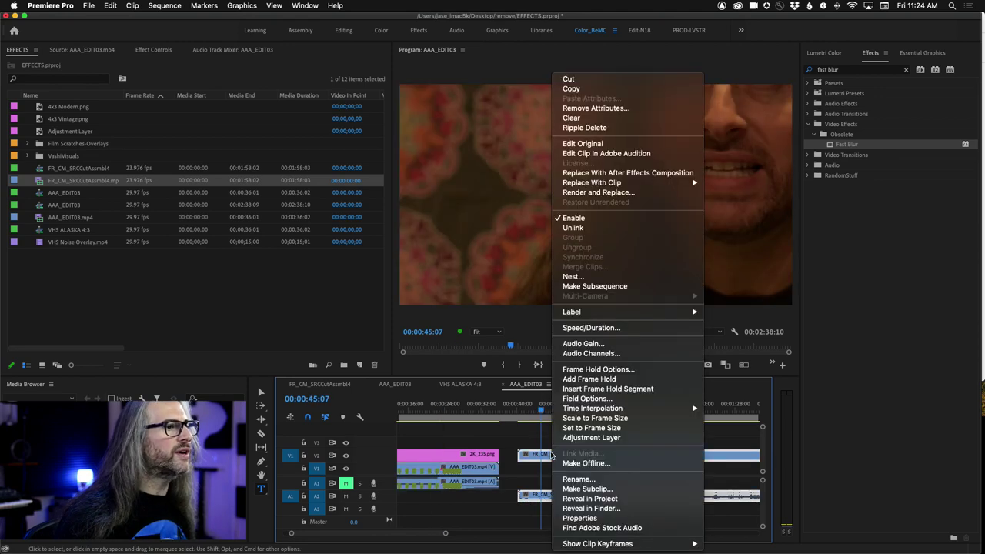
left_click(595, 418)
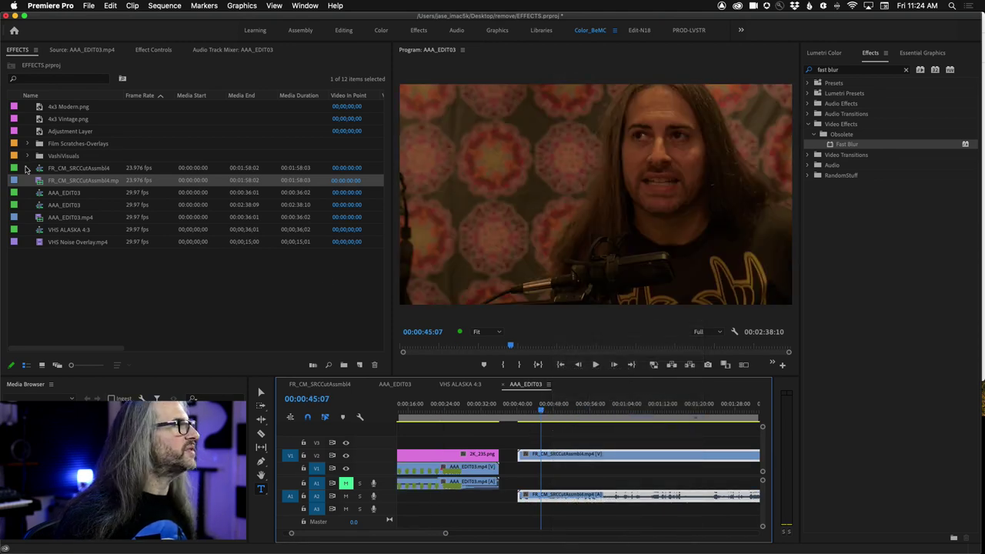
Step: Place 2K_255.png from the VashiVisuals bin on V3 across the whole FR_CM_SRCCutAssmbl4.mp4 clip
left_click(29, 157)
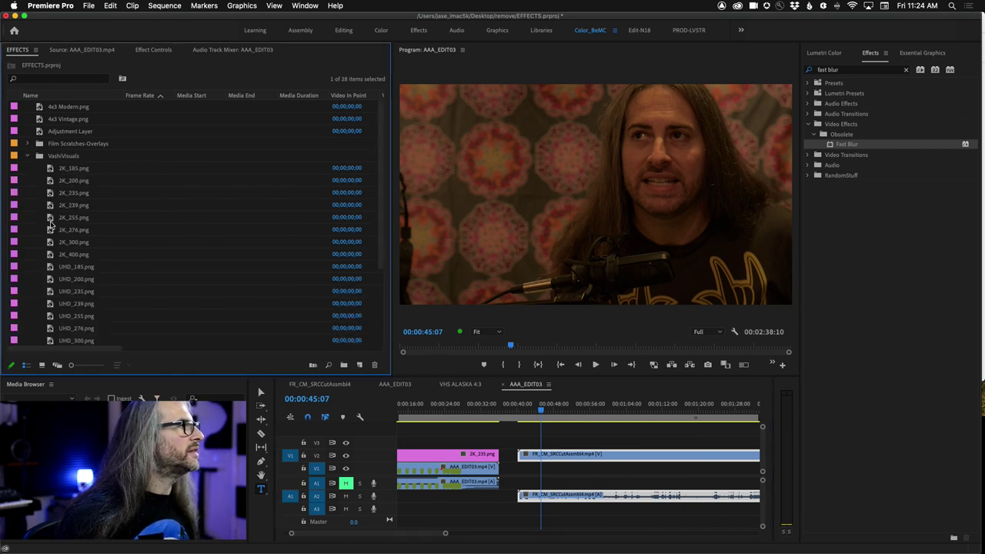
left_click_drag(50, 217, 756, 442)
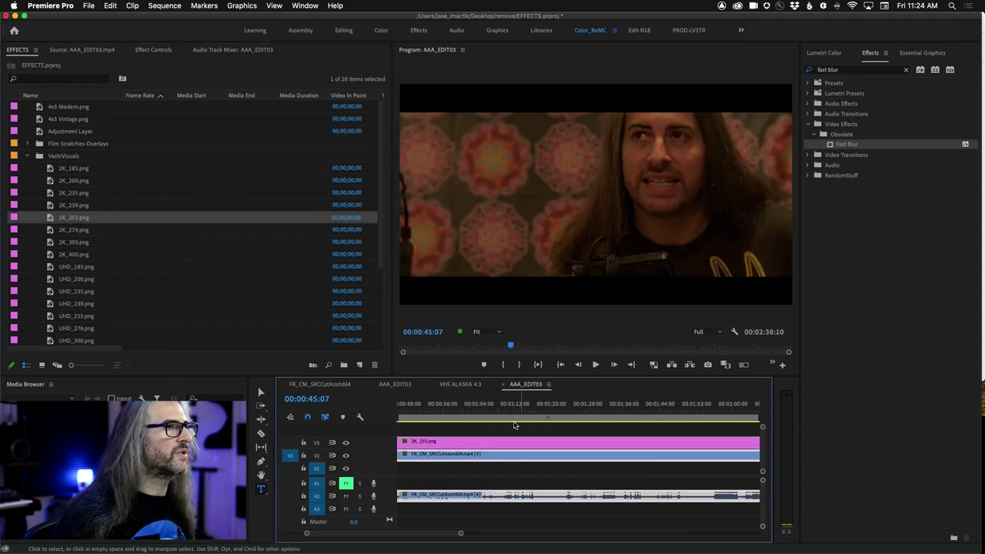
key("backslash")
Step: Play the clip framed by 2K_255.png, mute audio track A2, and review the widescreen framing with the Program Monitor maximized
key("space")
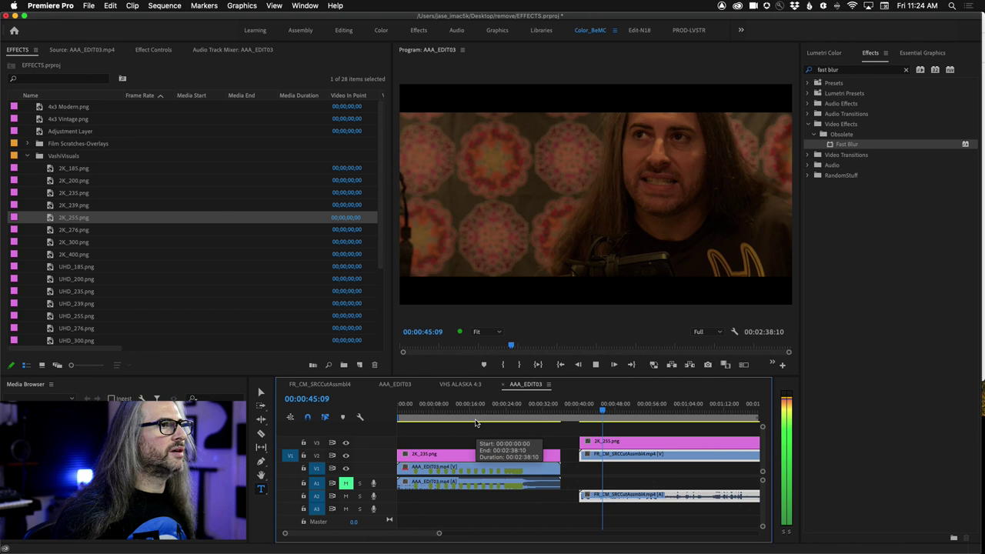
left_click(346, 495)
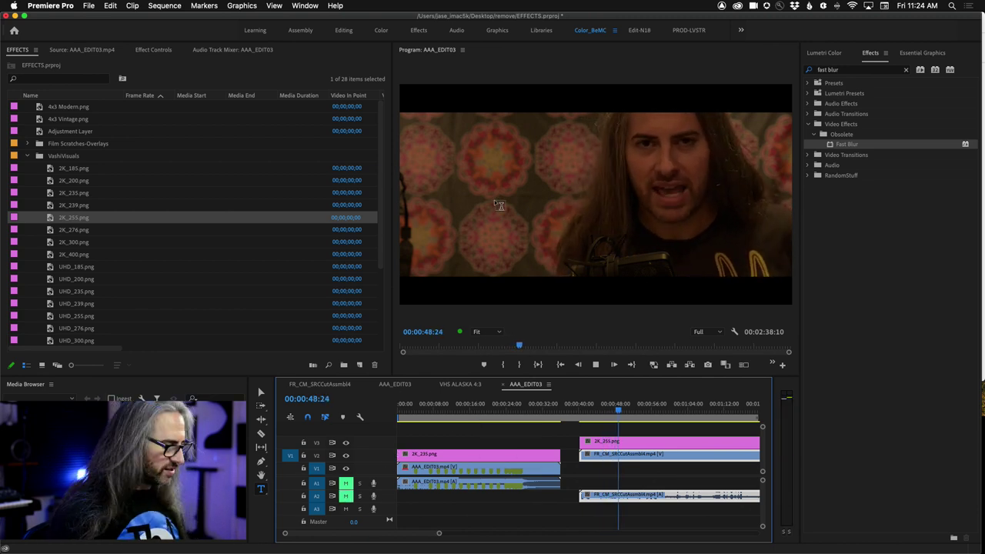
key("grave")
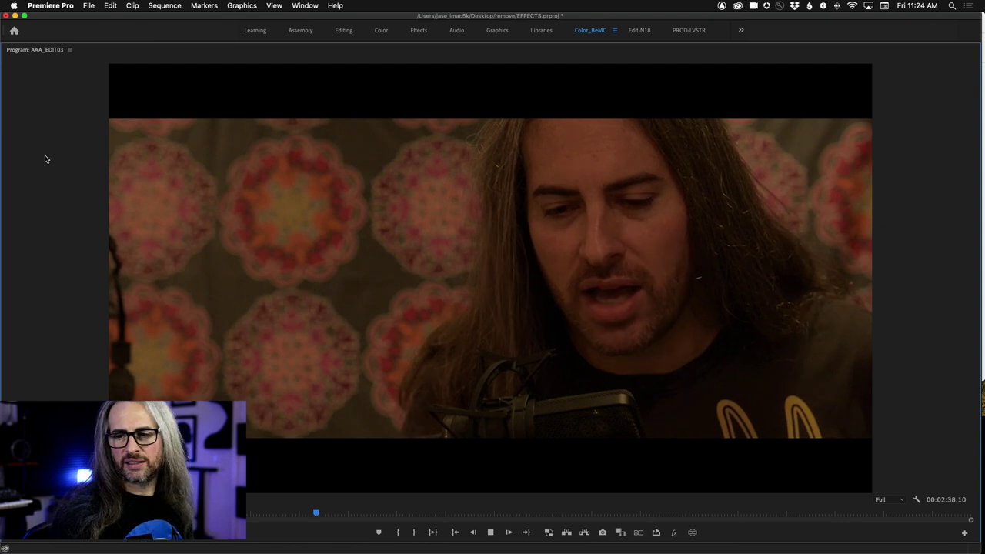
key("grave")
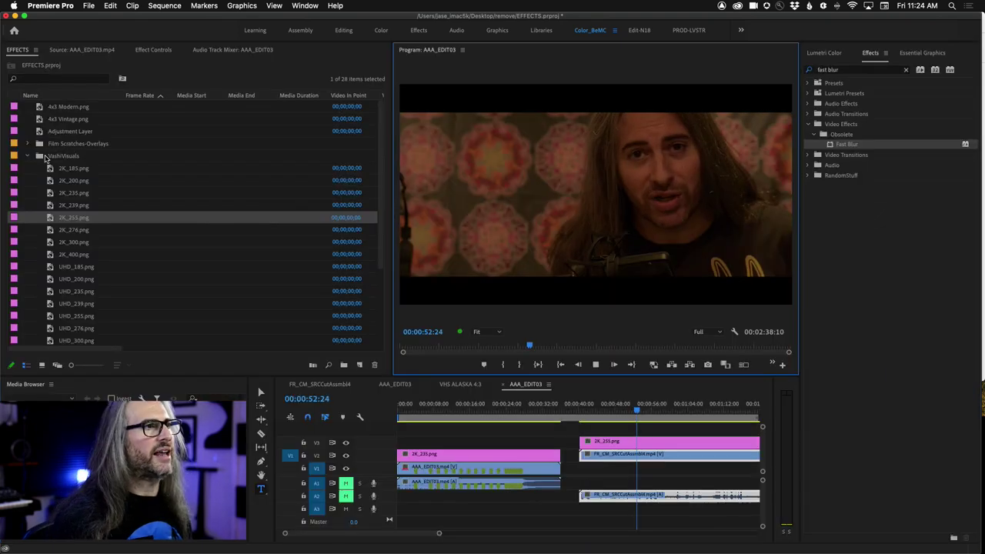
Step: Stop playback and browse the Lumetri Creative looks available for the FR_CM_SRCCutAssmbl4.mp4 clip
key("space")
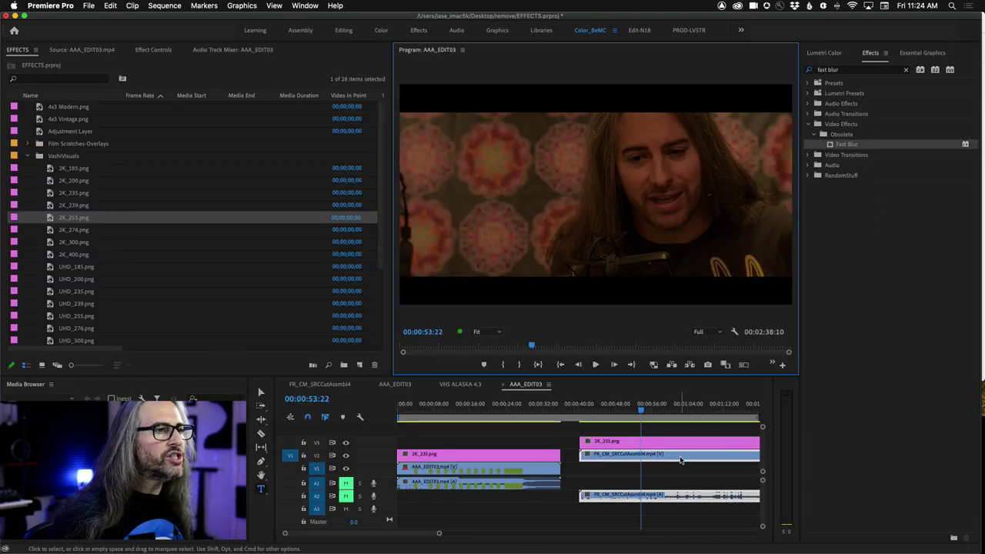
left_click(824, 53)
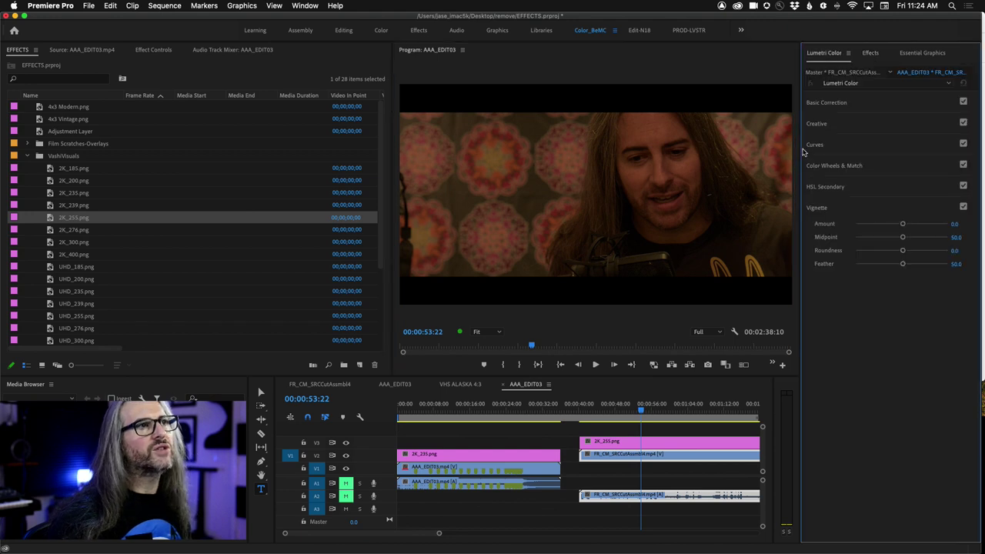
left_click(870, 124)
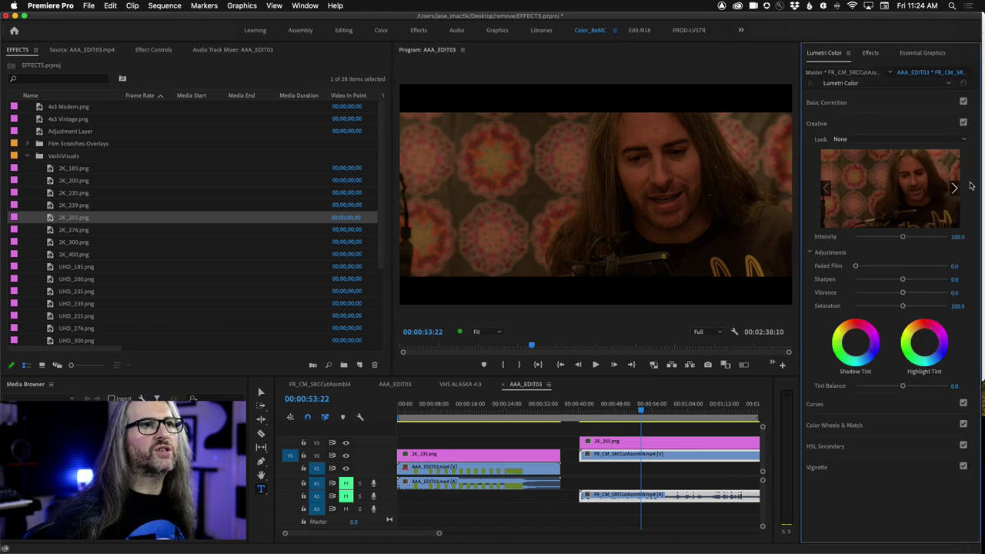
left_click(958, 140)
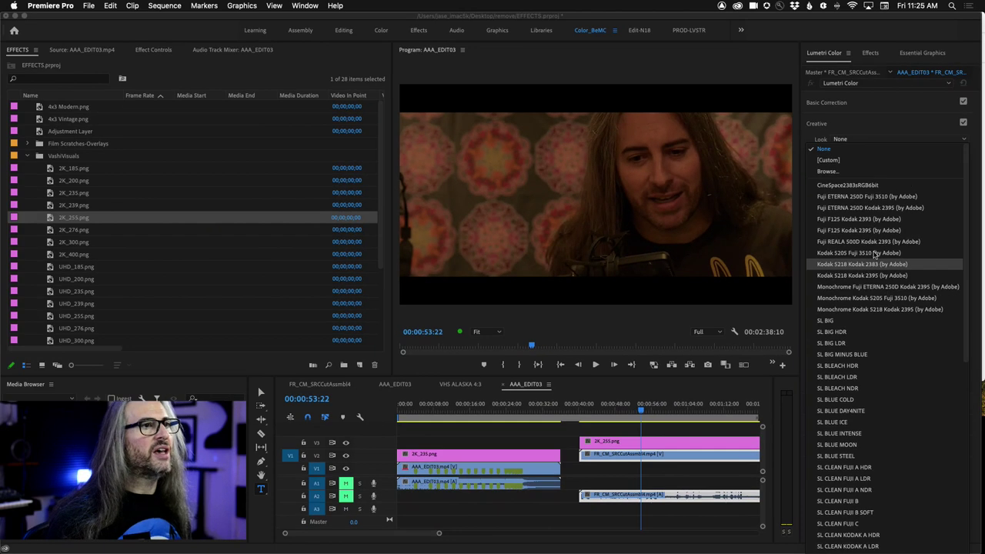
left_click(819, 11)
left_click(890, 125)
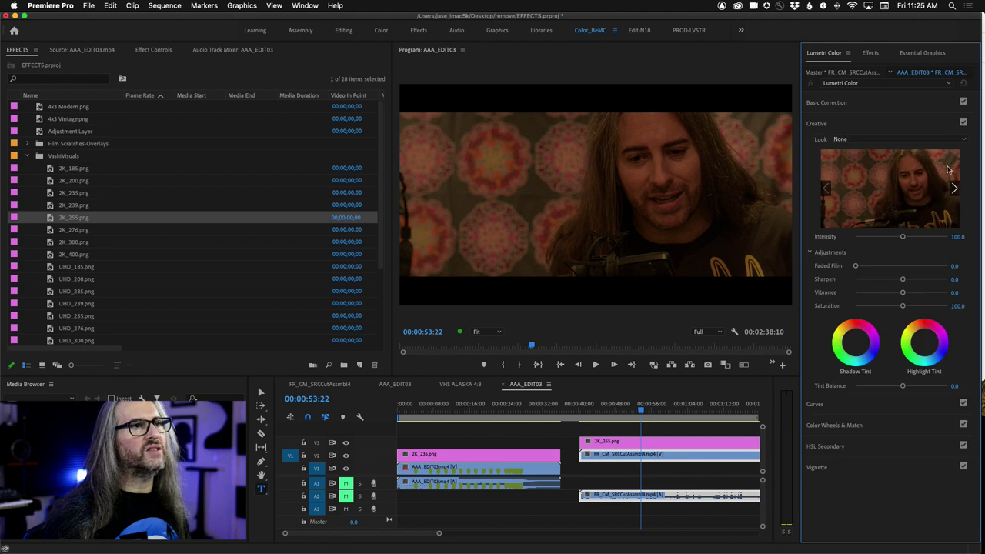
Step: Try the Fuji ETERNA 250D Kodak 2395, Fuji F125 Kodak 2395 and Fuji REALA 500D Kodak 2393 looks on FR_CM_SRCCutAssmbl4.mp4
left_click(954, 191)
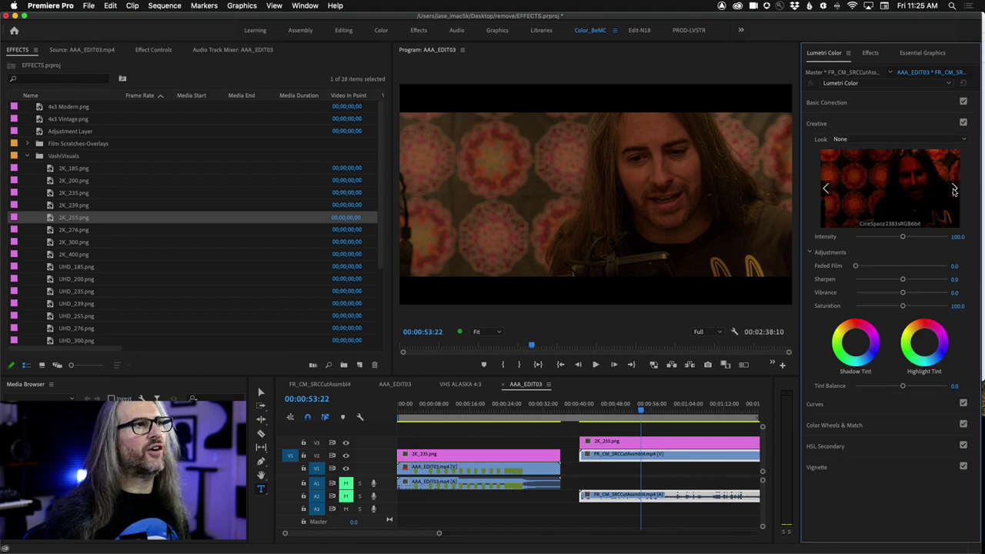
left_click(680, 457)
left_click(953, 190)
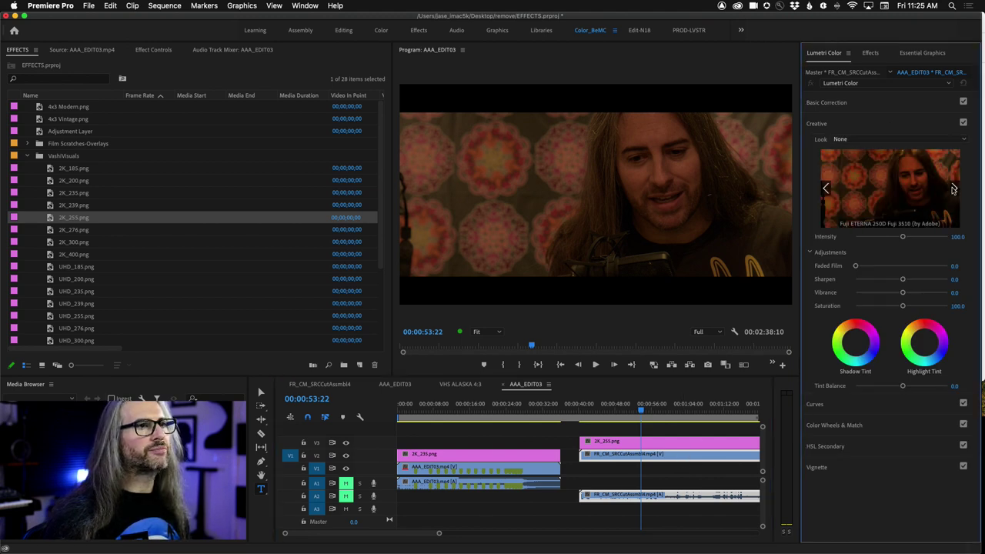
left_click(954, 191)
left_click(917, 192)
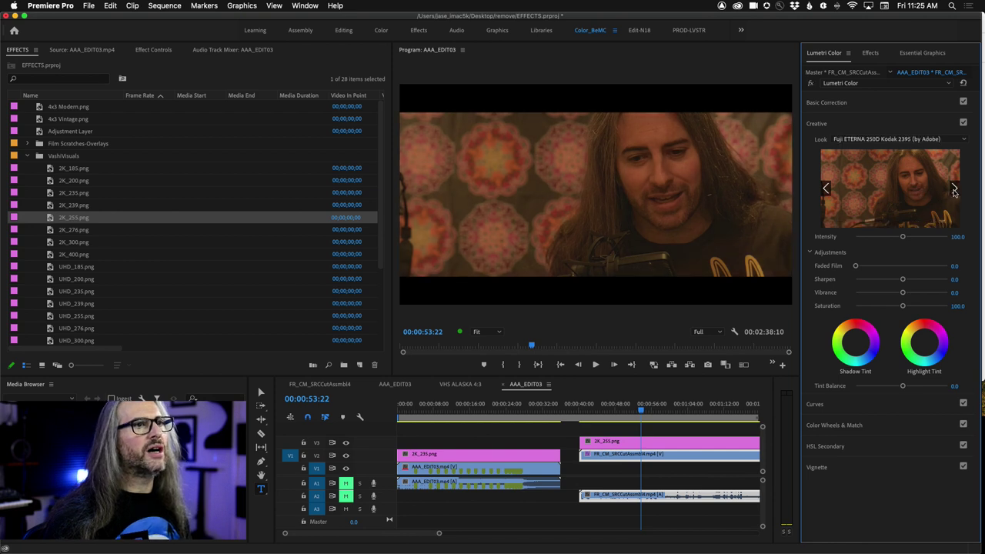
left_click(954, 190)
left_click(927, 190)
left_click(953, 190)
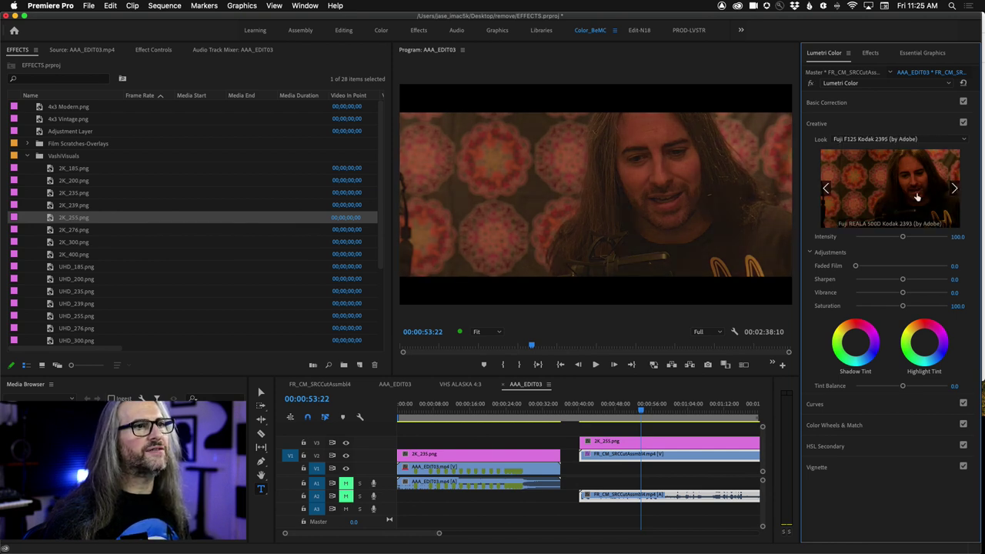
left_click(918, 197)
Step: Apply the Kodak 5205 Fuji 3510 (by Adobe) look to FR_CM_SRCCutAssmbl4.mp4 and raise Faded Film to 68.9
left_click(953, 190)
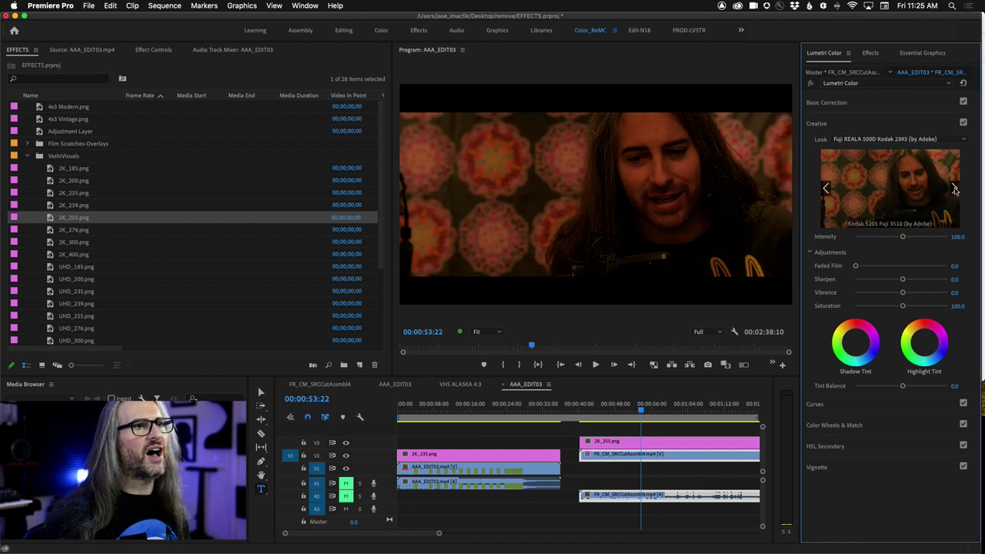
left_click(831, 190)
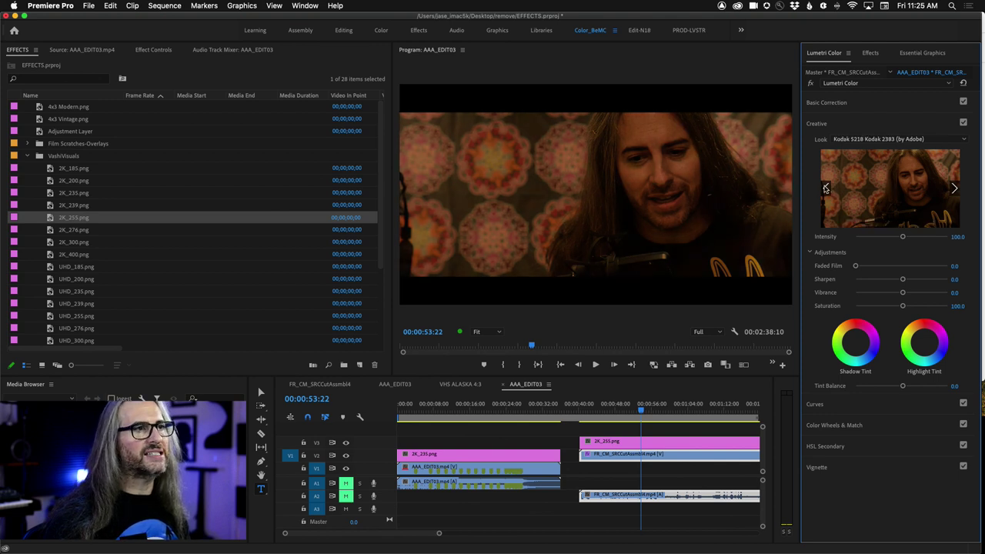
left_click(955, 189)
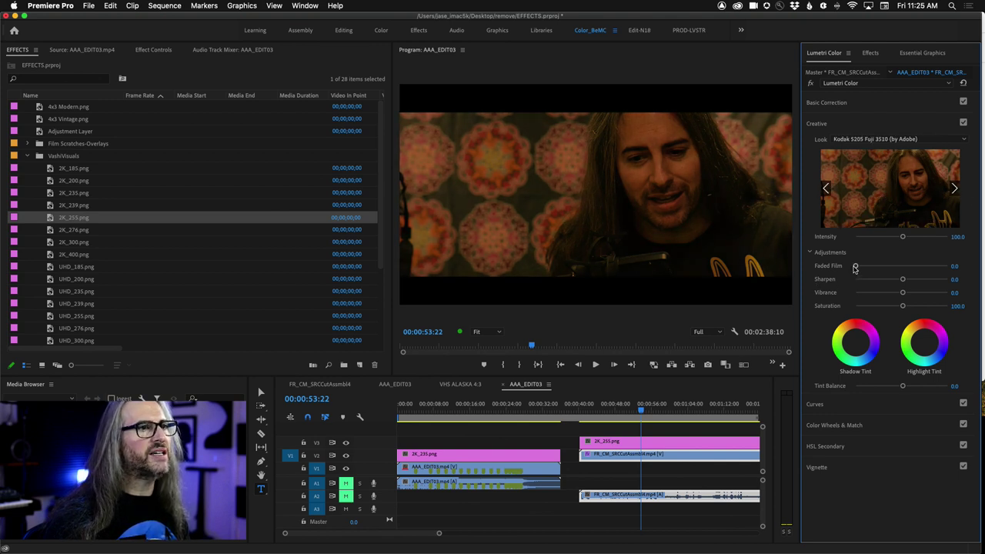
left_click_drag(873, 267, 910, 266)
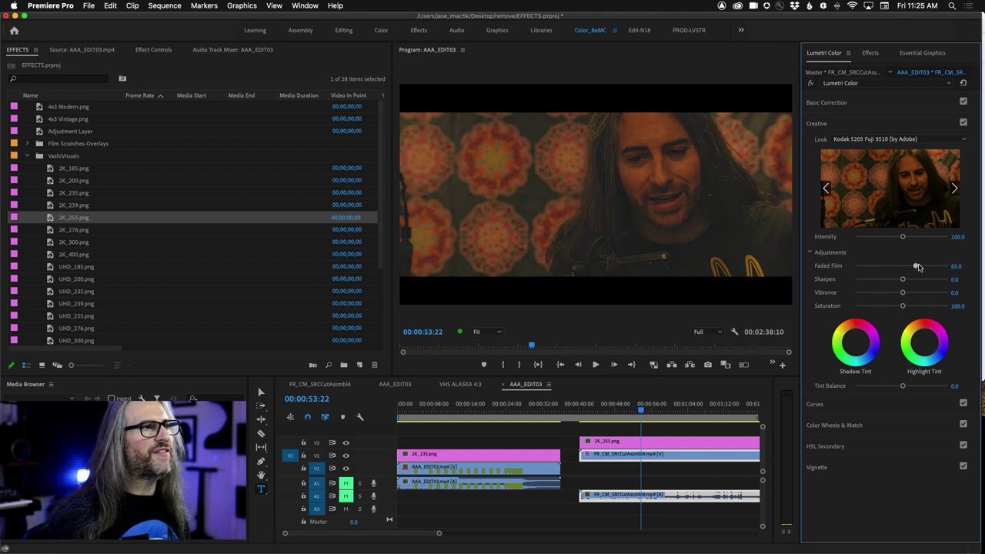
Step: Play the faded film look with the Program Monitor maximized, restore the layout and stop at 00:00:56:14
key("space")
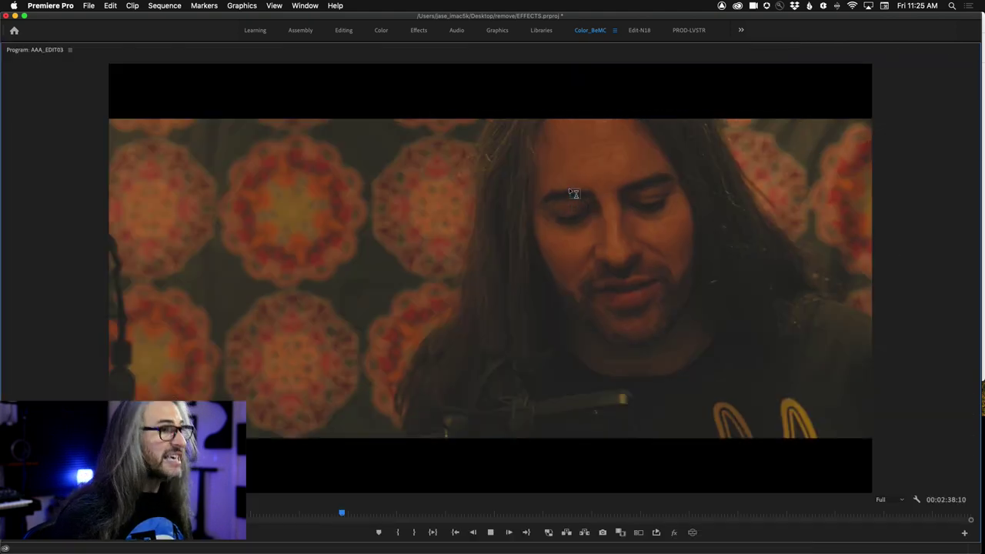
key("grave")
key("grave")
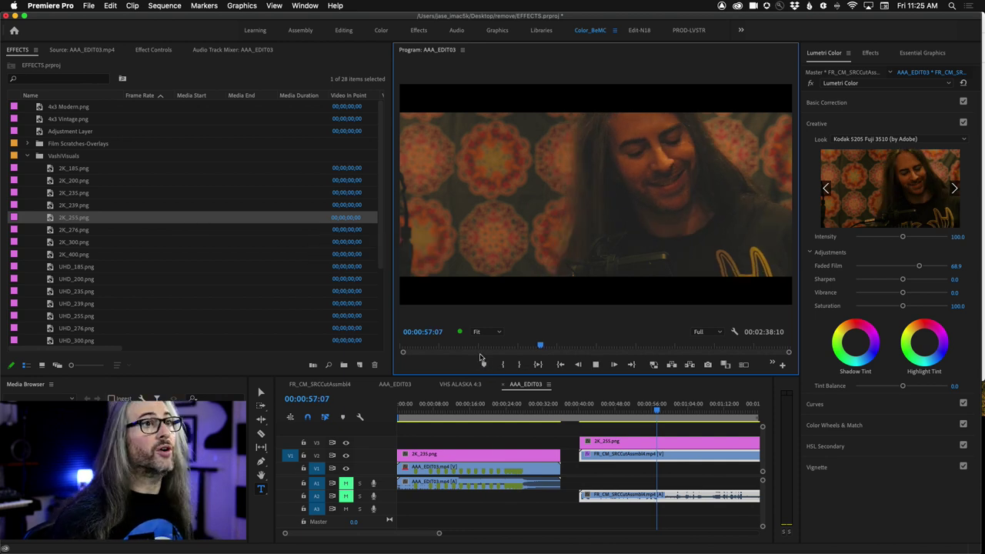
key("space")
key("space")
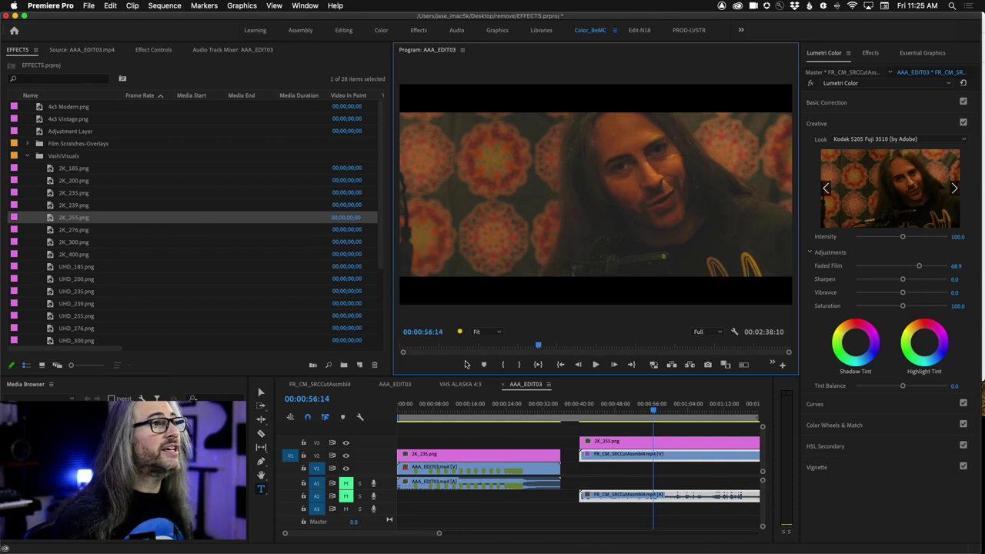
Step: Preview Indie Scratches_01.mov from the Film Scratches-Overlays bin and place it on V4 above 2K_255.png around the playhead
left_click(27, 156)
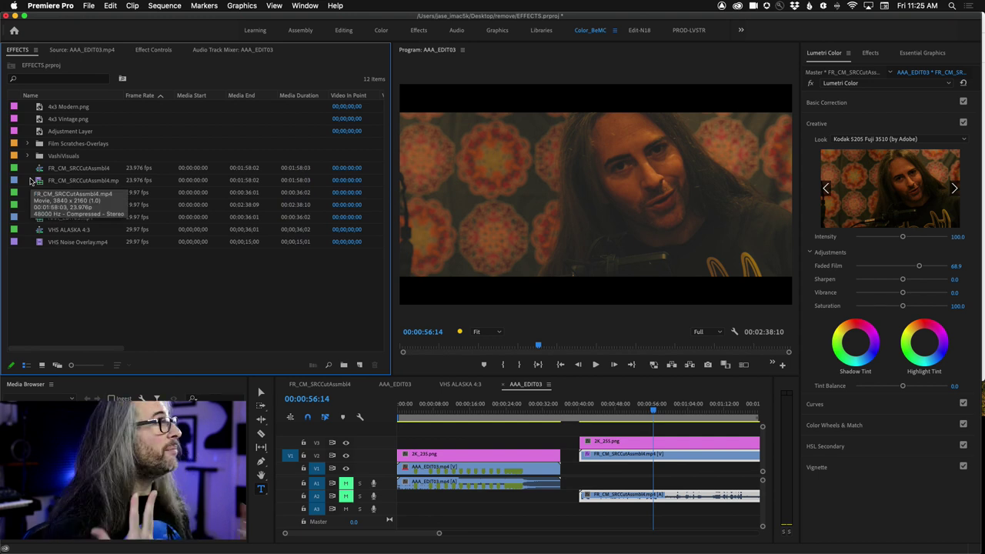
left_click(27, 144)
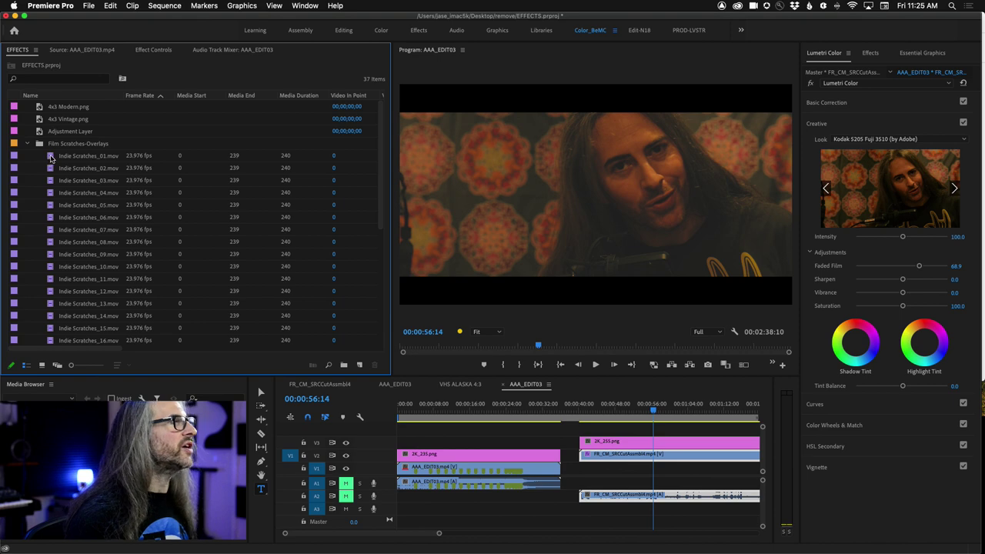
double_click(51, 156)
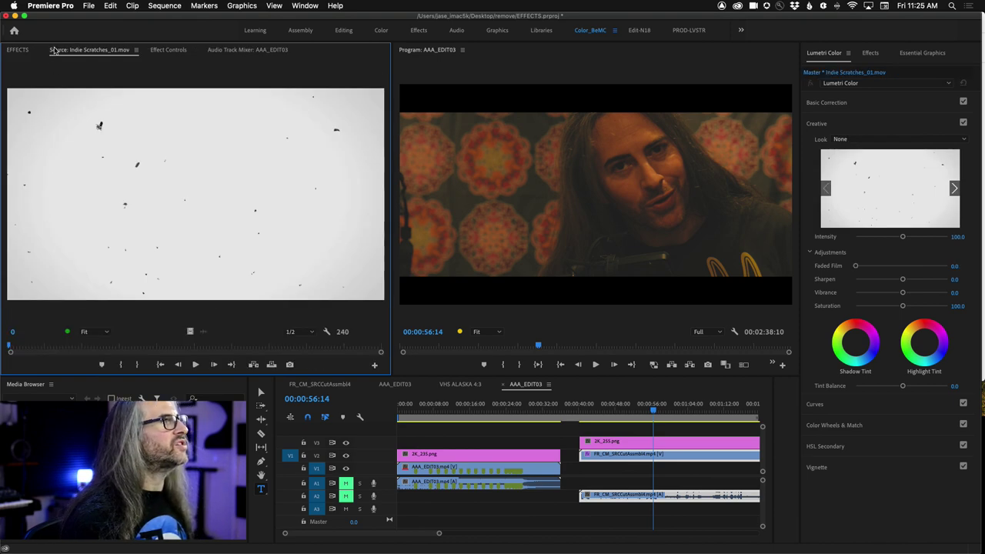
left_click(19, 50)
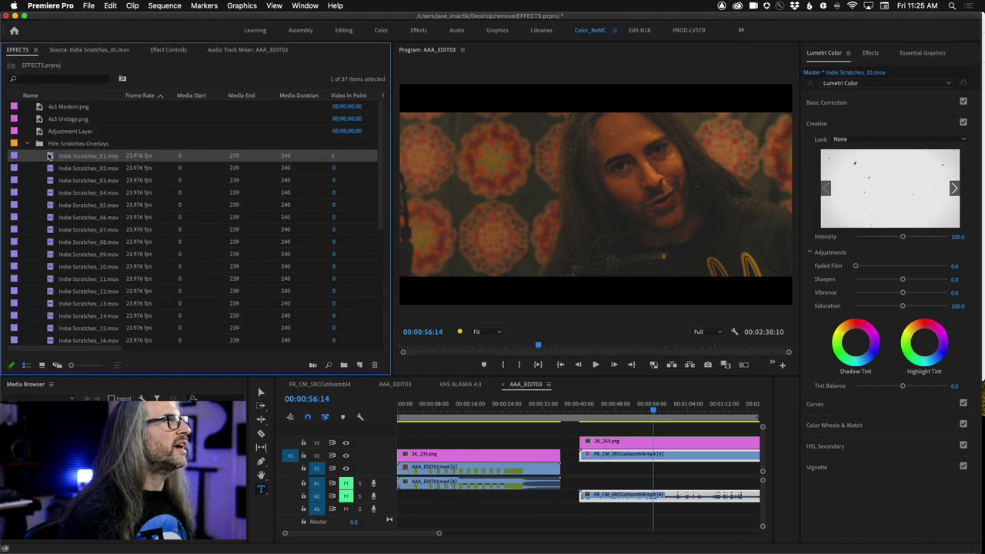
left_click_drag(341, 272, 643, 431)
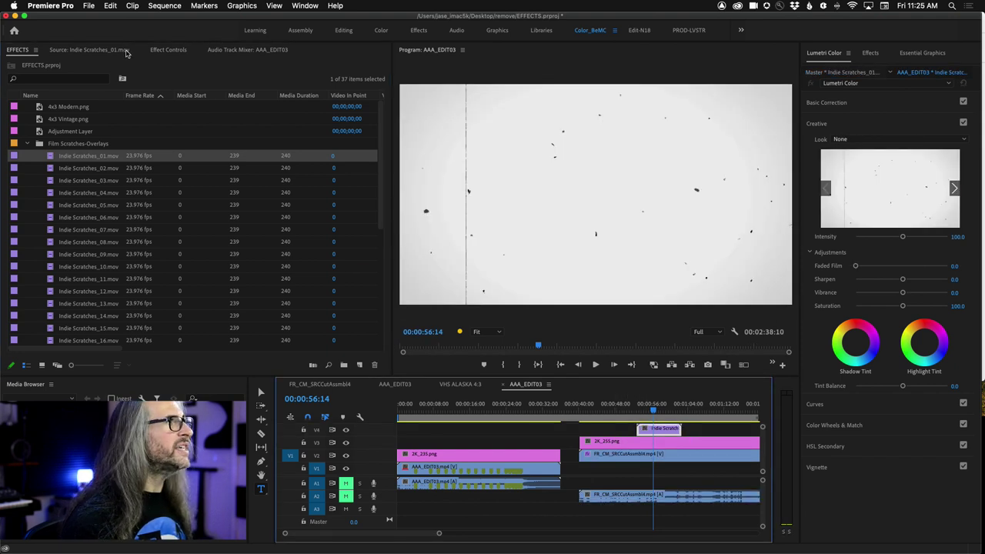
Step: Compare the Overlay and Screen blend modes on Indie Scratches_01.mov, keep Overlay and lower the clip's opacity to 39%
left_click(163, 51)
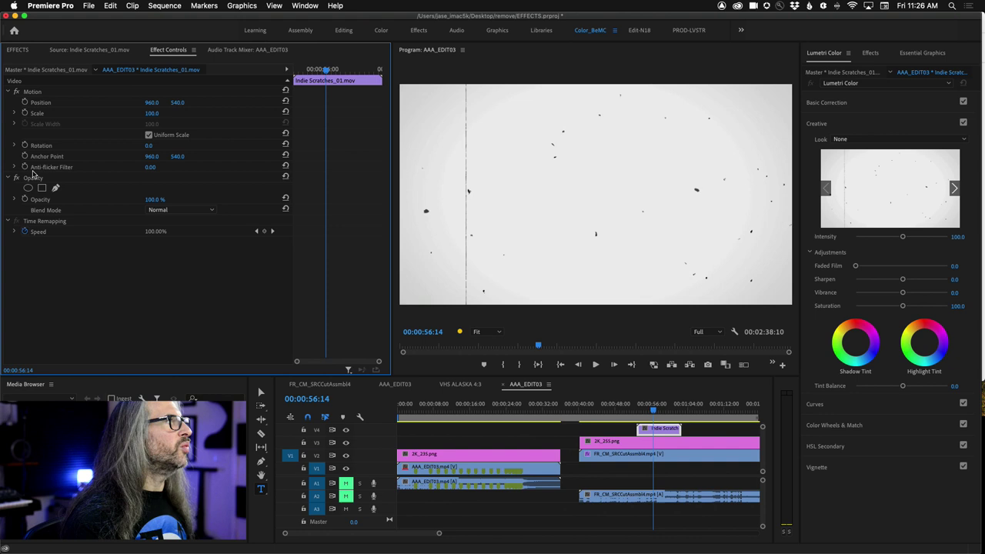
left_click(187, 210)
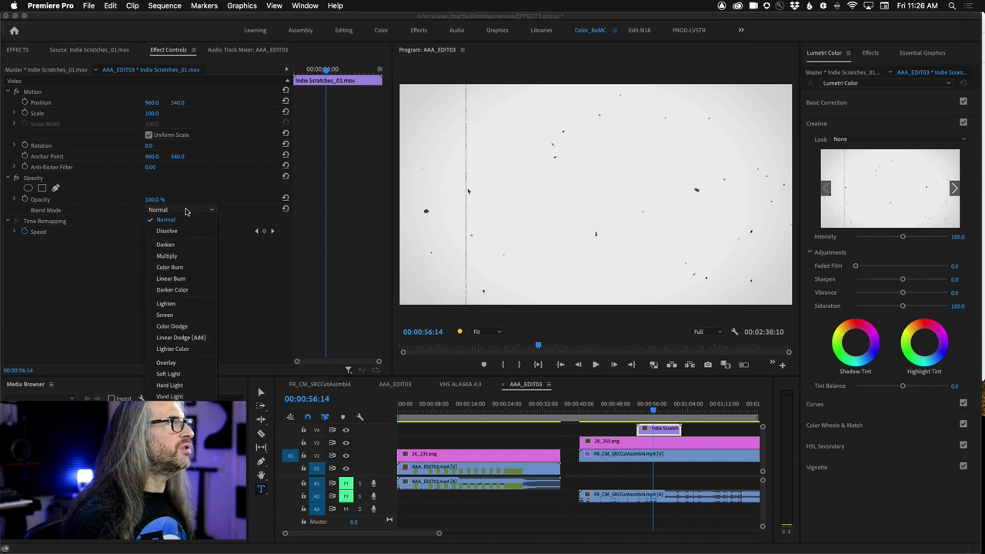
left_click(175, 364)
left_click(175, 210)
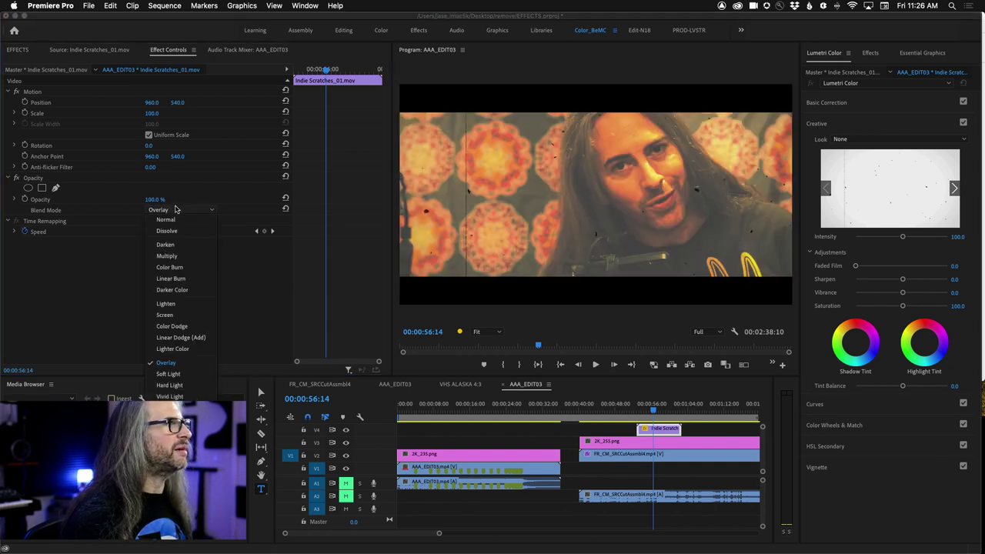
left_click(182, 316)
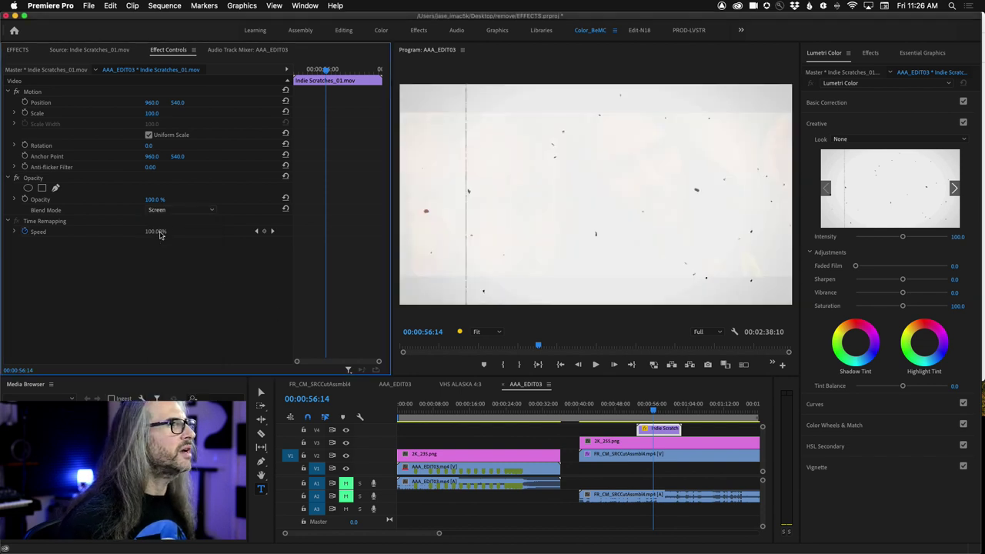
left_click(175, 210)
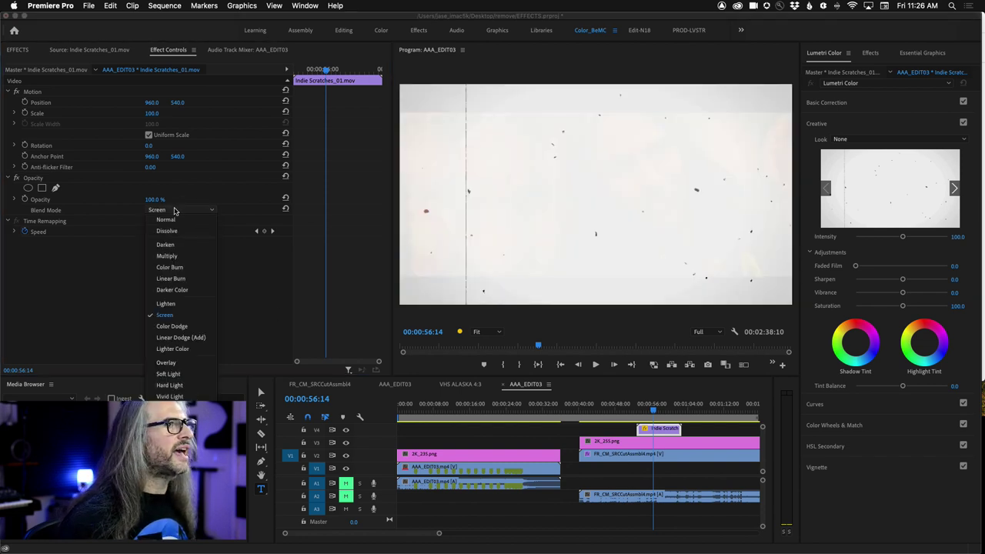
left_click(177, 361)
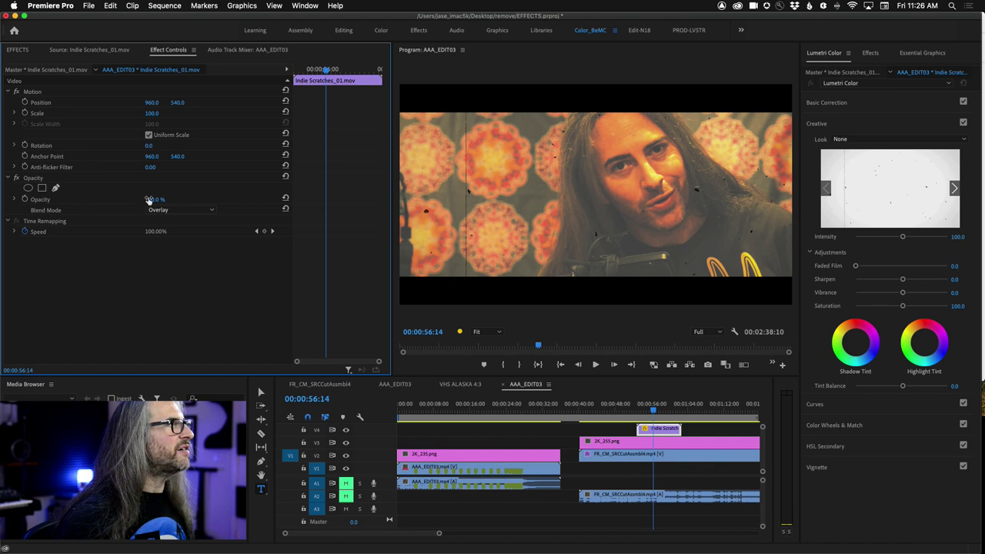
left_click_drag(148, 199, 138, 199)
Step: Play the section with the film scratches overlay, review it with the Program Monitor maximized, and stop at 00:00:56:12
key("space")
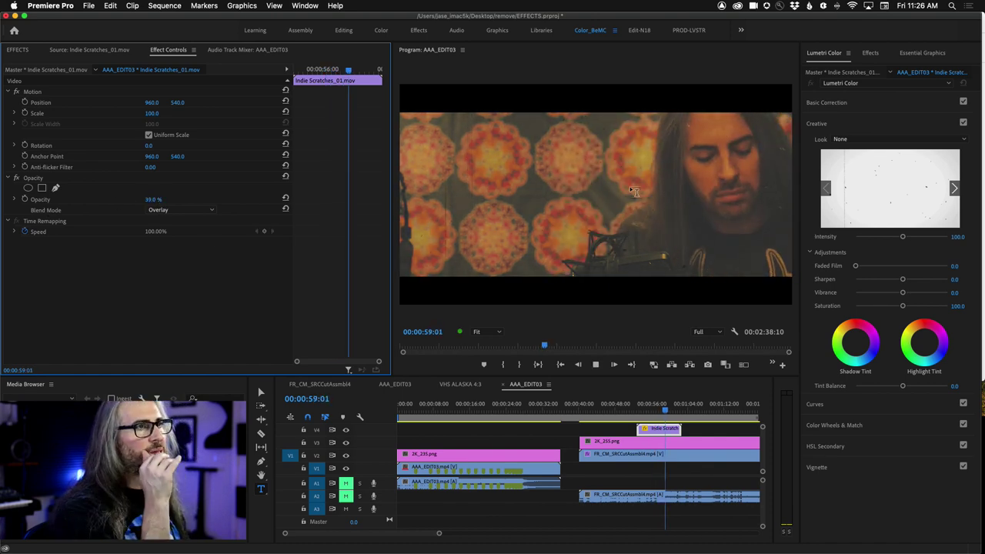
key("grave")
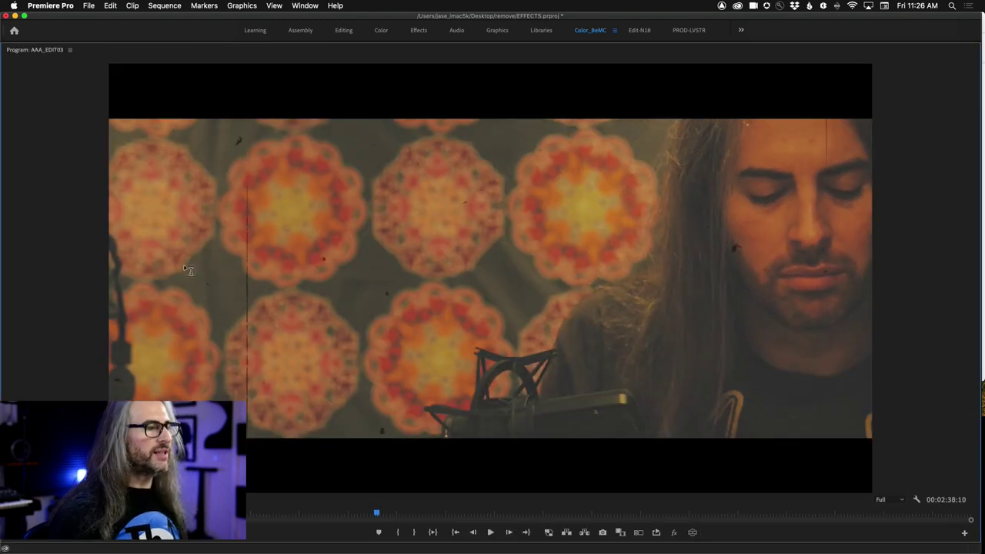
key("space")
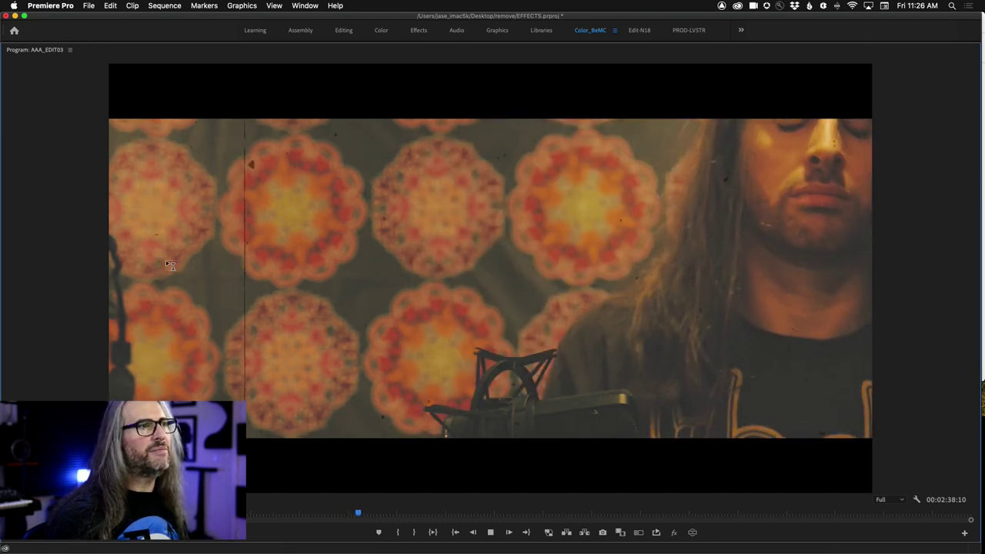
key("space")
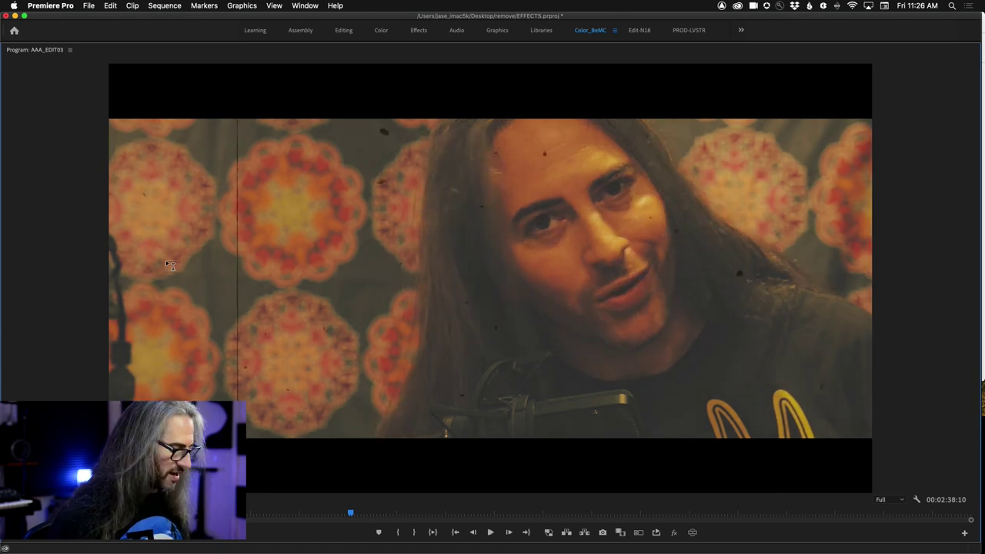
key("grave")
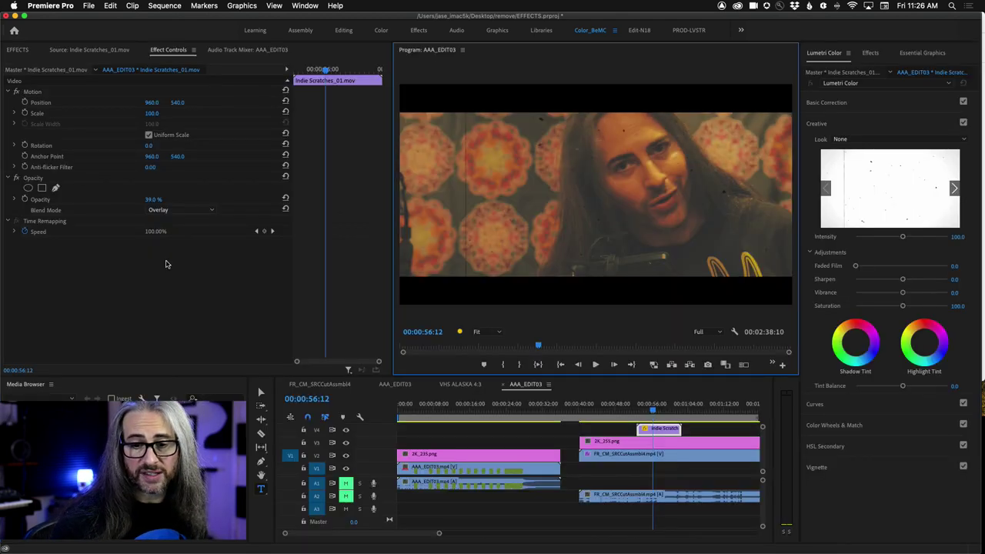